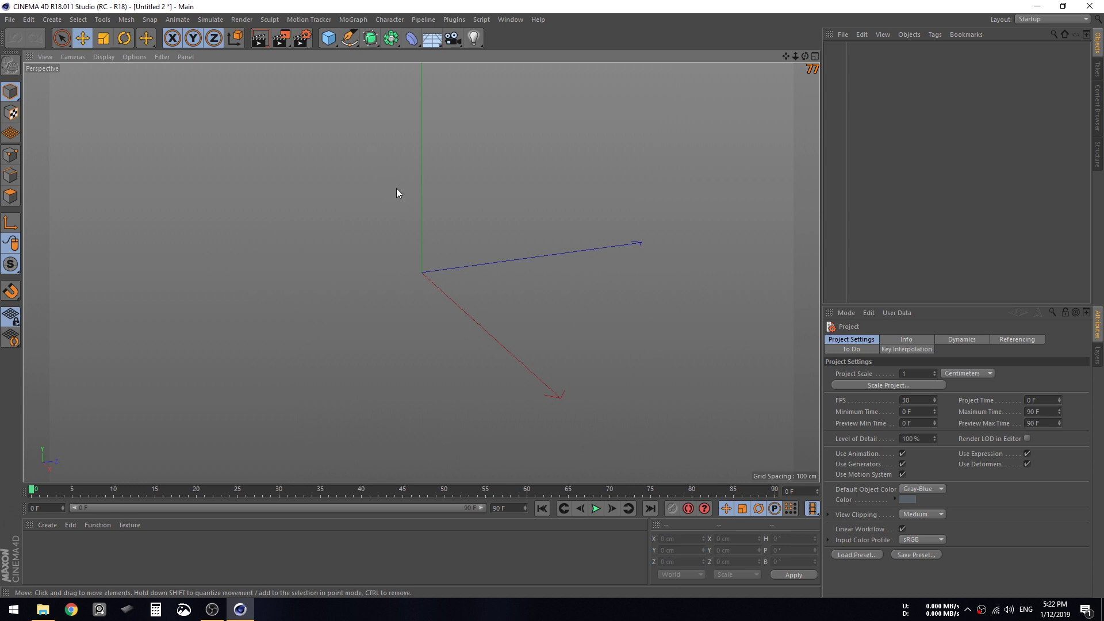
{"action": "left_click", "coordinate": [328, 38]}
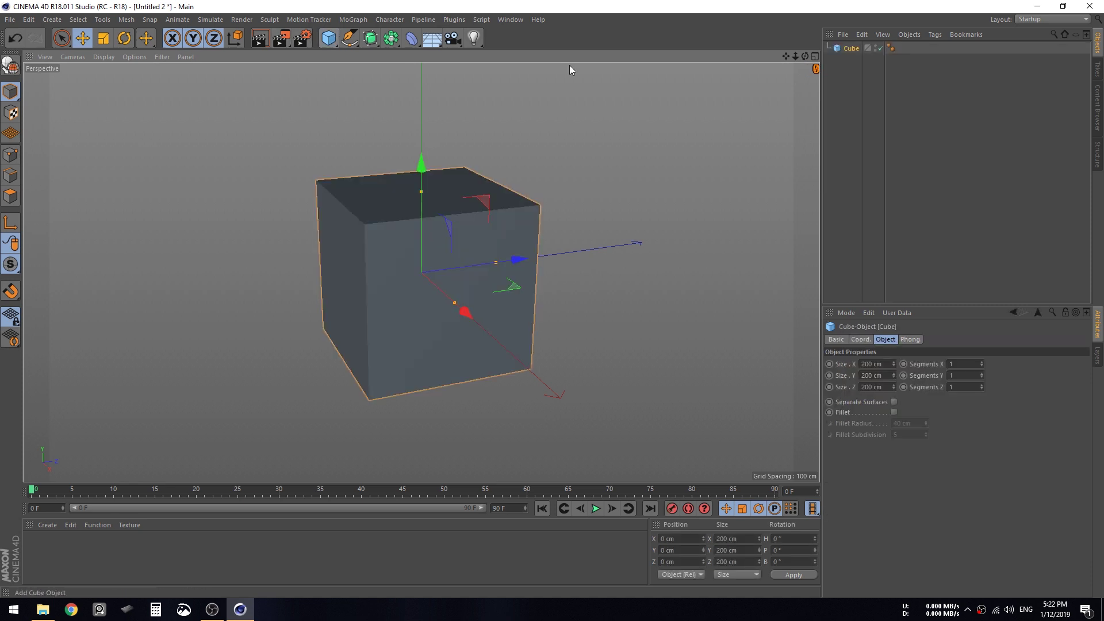
{"action": "right_click", "coordinate": [852, 43]}
{"action": "left_click", "coordinate": [843, 50]}
{"action": "right_click", "coordinate": [854, 48]}
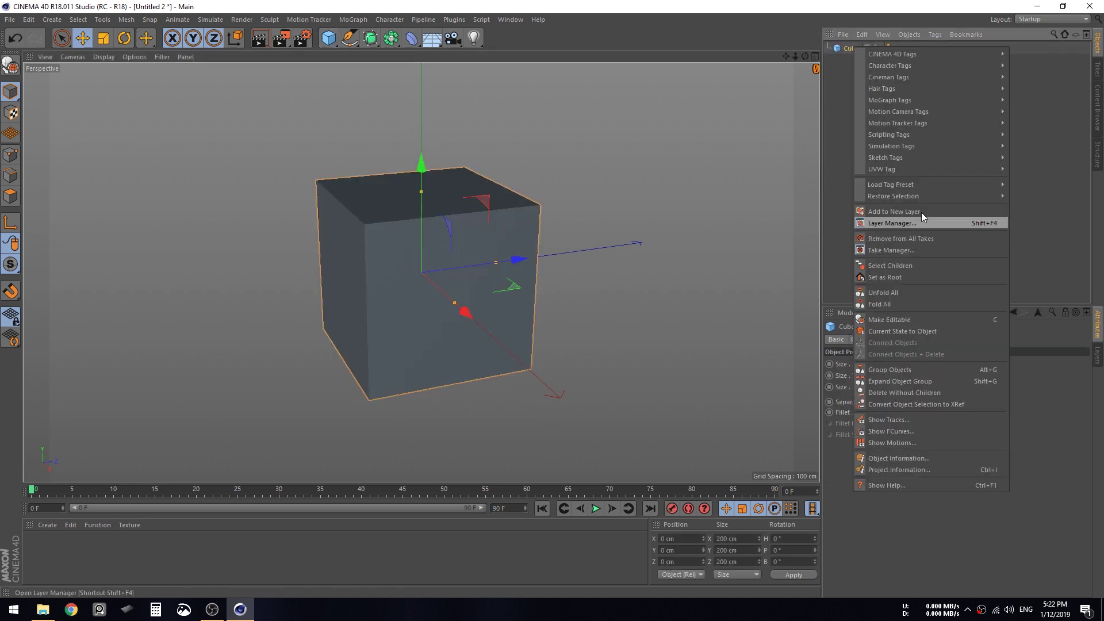
{"action": "mouse_move", "coordinate": [943, 147]}
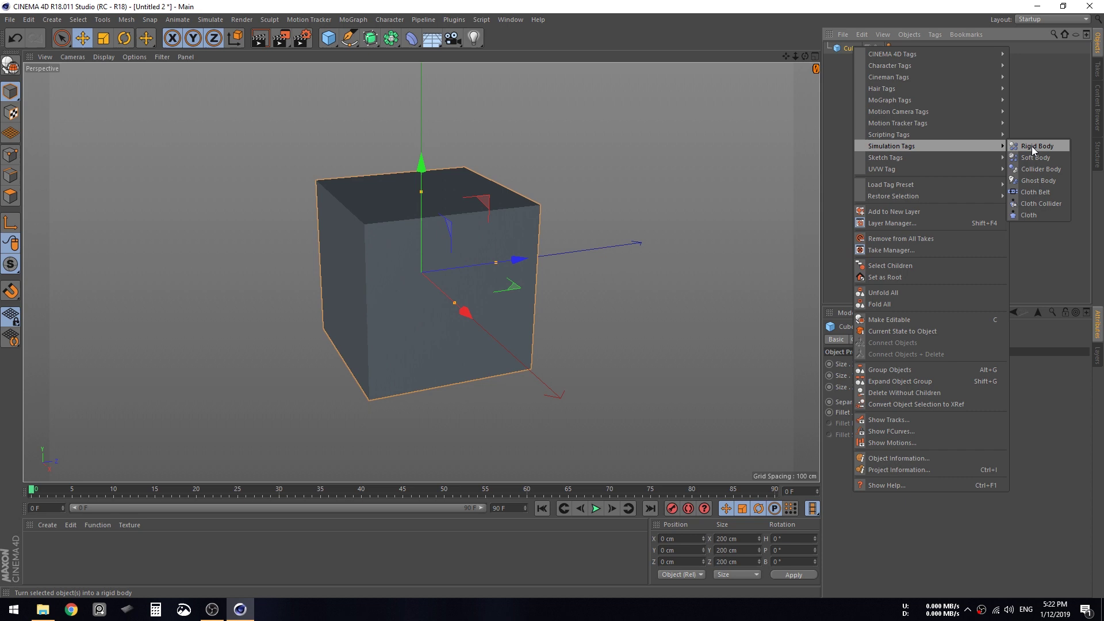
{"action": "left_click", "coordinate": [1023, 147]}
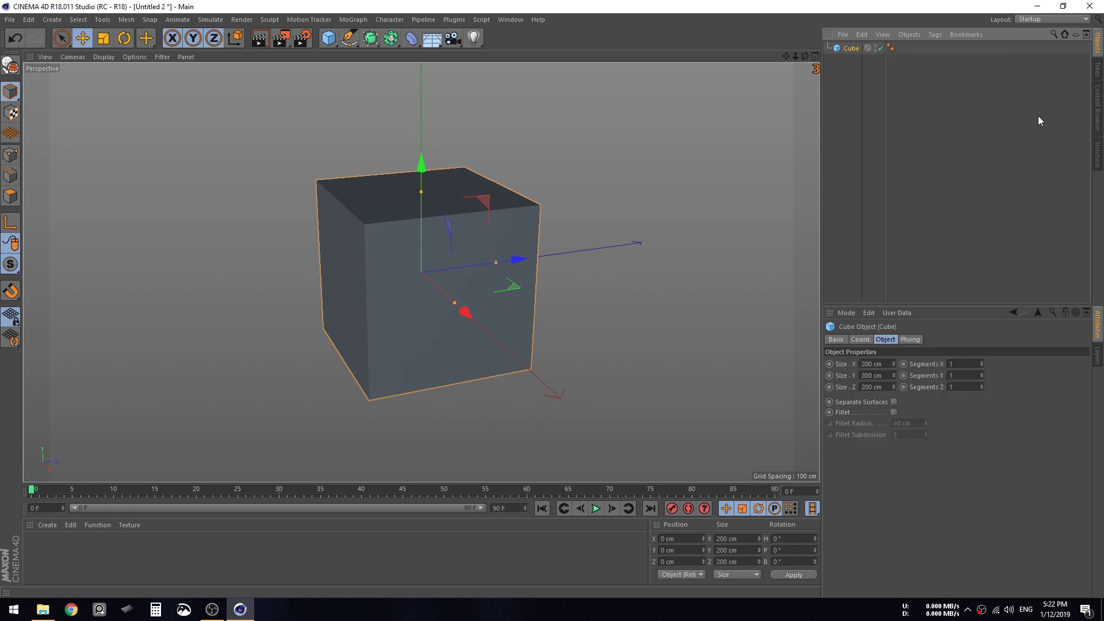
{"action": "left_click", "coordinate": [219, 19]}
{"action": "mouse_move", "coordinate": [226, 47]}
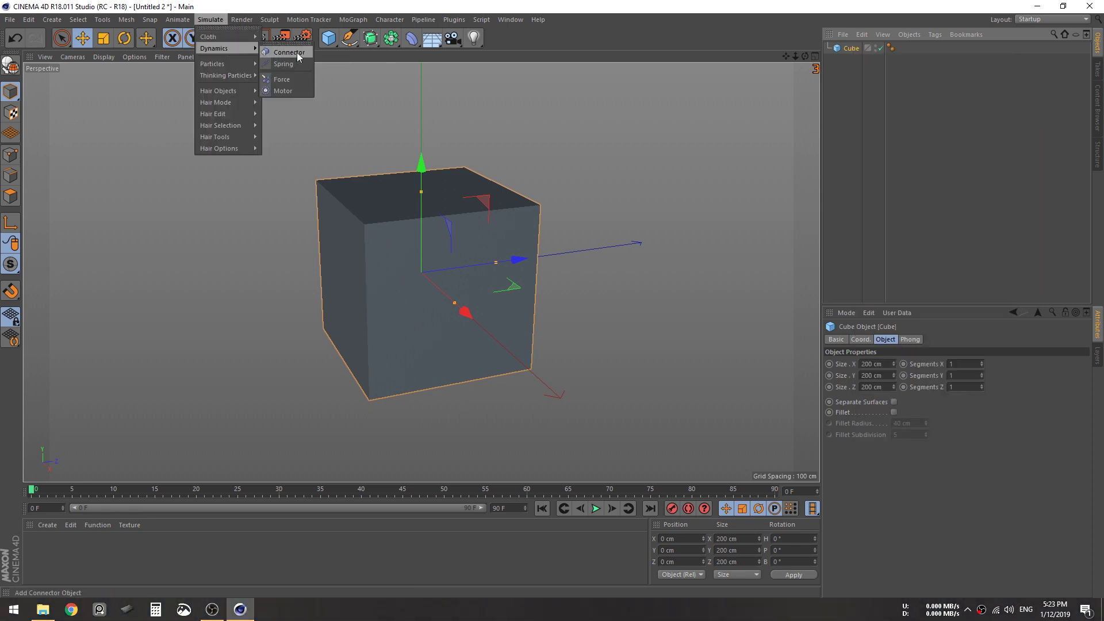
{"action": "left_click", "coordinate": [940, 181]}
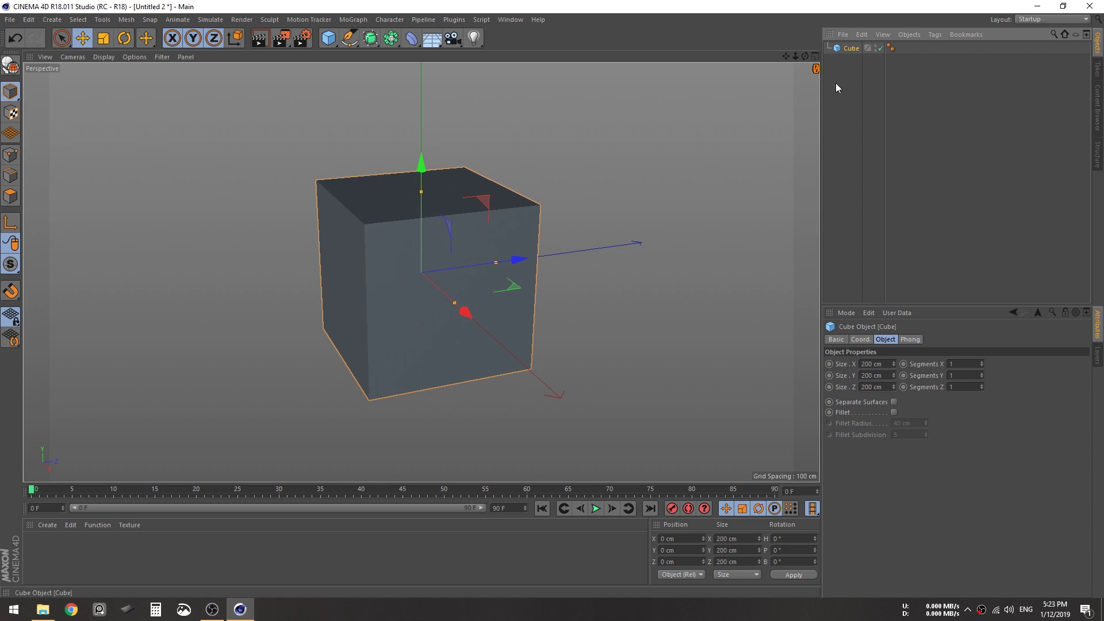
{"action": "key", "text": "Delete"}
- Add a floor object and a cube primitive to the scene
{"action": "left_click", "coordinate": [432, 38]}
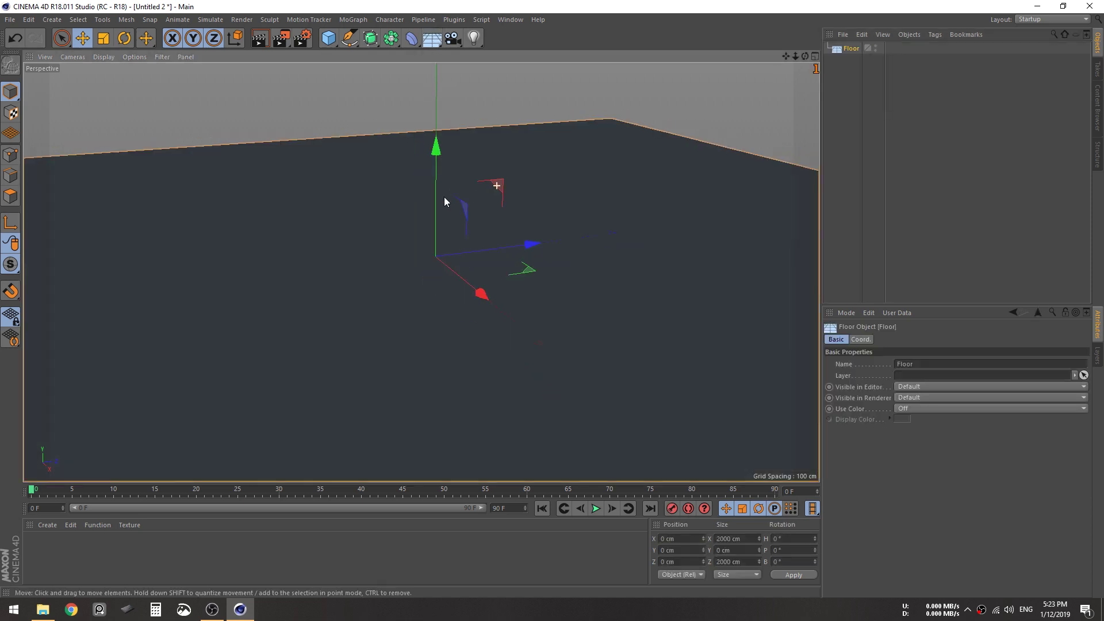
{"action": "left_click_drag", "start_coordinate": [444, 196], "coordinate": [474, 68], "text": "alt"}
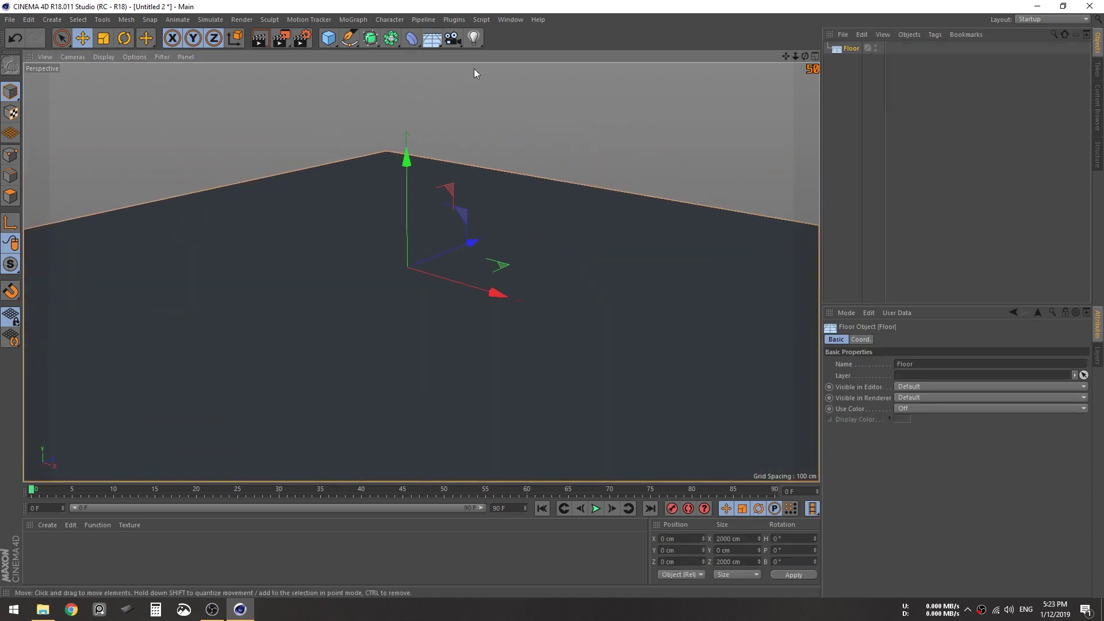
{"action": "left_click_drag", "start_coordinate": [328, 38], "coordinate": [392, 57]}
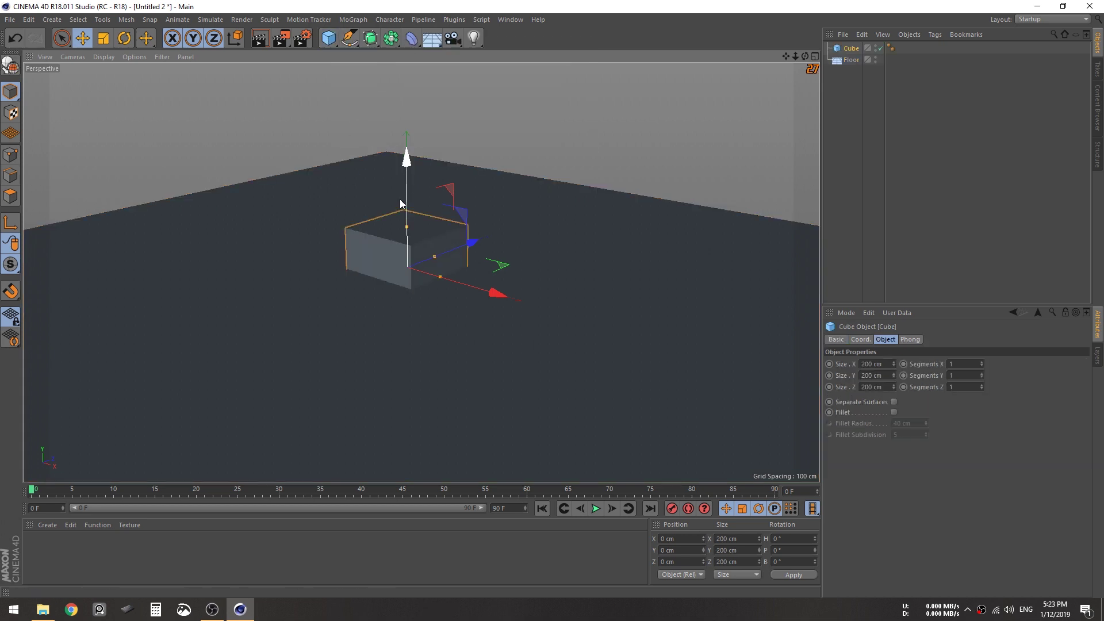
- Scale the cube uniformly to about 64 cm and raise it to about 199 cm above the floor
{"action": "left_click", "coordinate": [107, 35]}
{"action": "left_click_drag", "start_coordinate": [445, 175], "coordinate": [340, 226]}
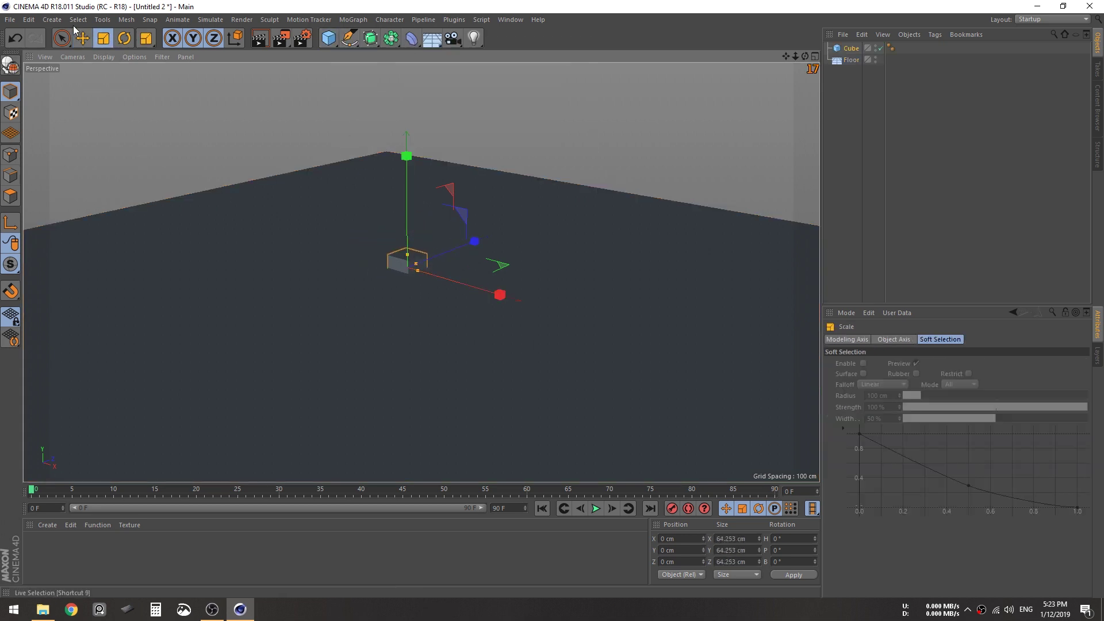
{"action": "left_click", "coordinate": [84, 37]}
{"action": "left_click_drag", "start_coordinate": [405, 171], "coordinate": [413, 89]}
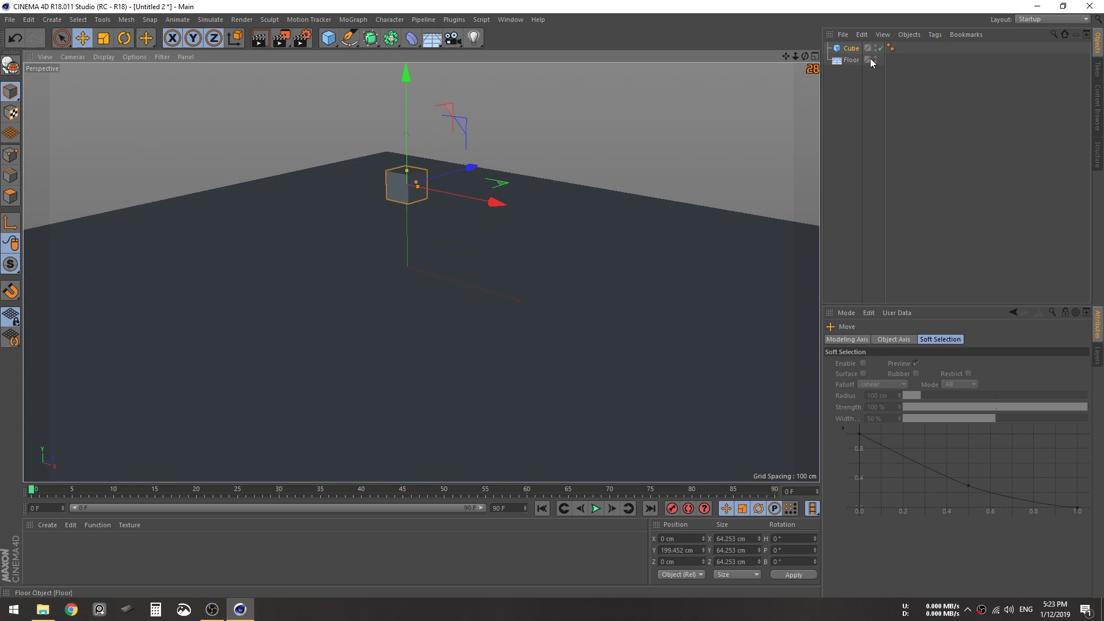
- Assign a Rigid Body simulation tag to the cube
{"action": "right_click", "coordinate": [853, 48]}
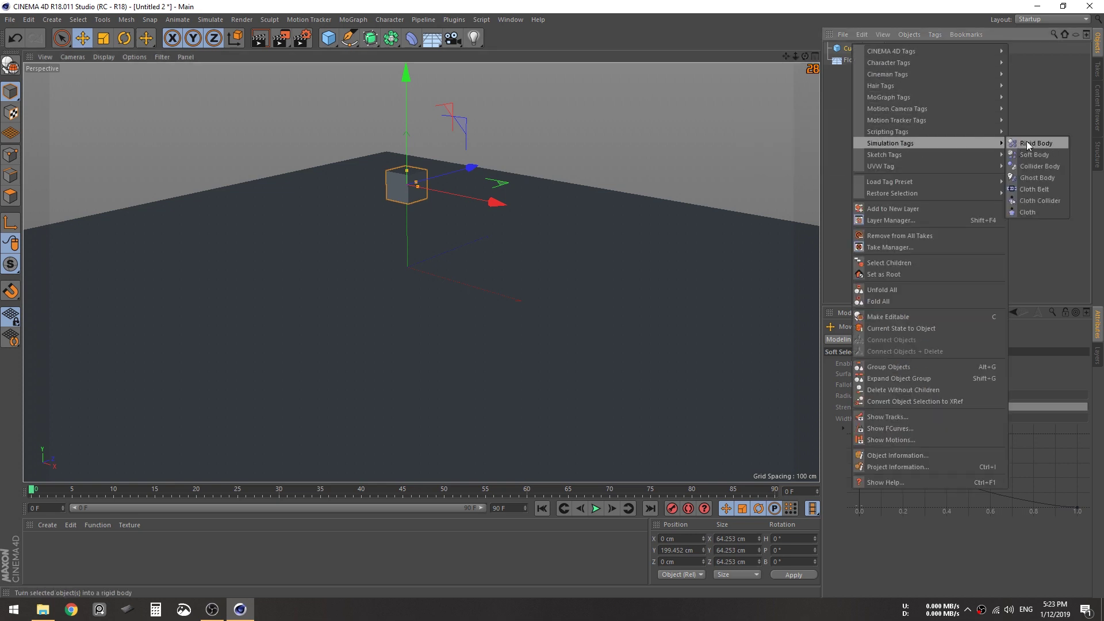
{"action": "left_click", "coordinate": [1027, 144]}
{"action": "left_click", "coordinate": [928, 104]}
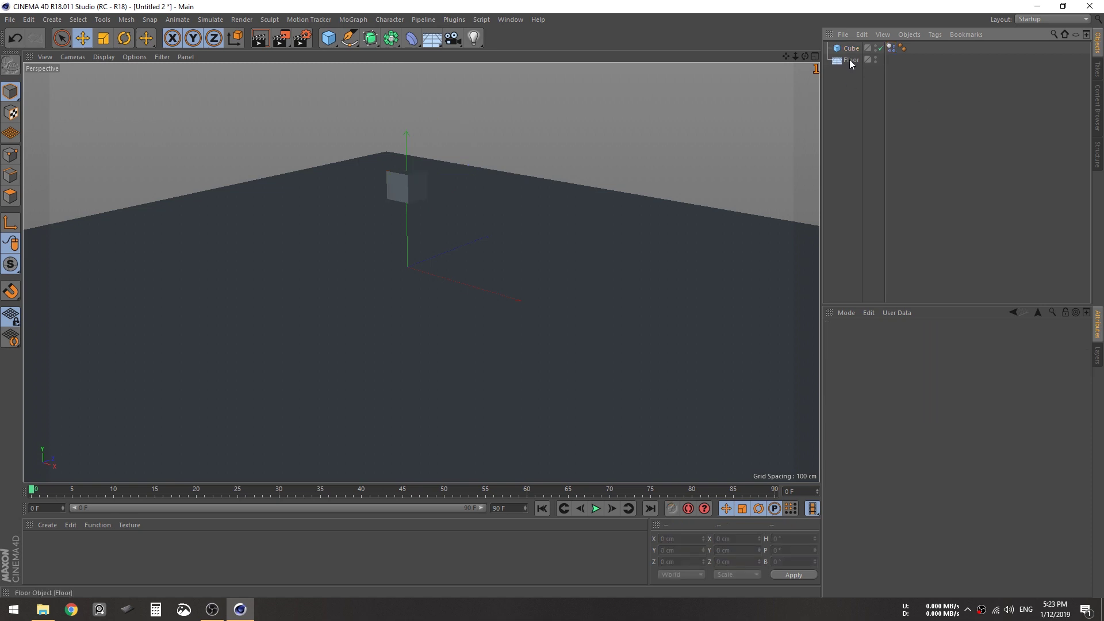
- Assign a Collider Body simulation tag to the floor
{"action": "right_click", "coordinate": [851, 61]}
{"action": "mouse_move", "coordinate": [937, 111]}
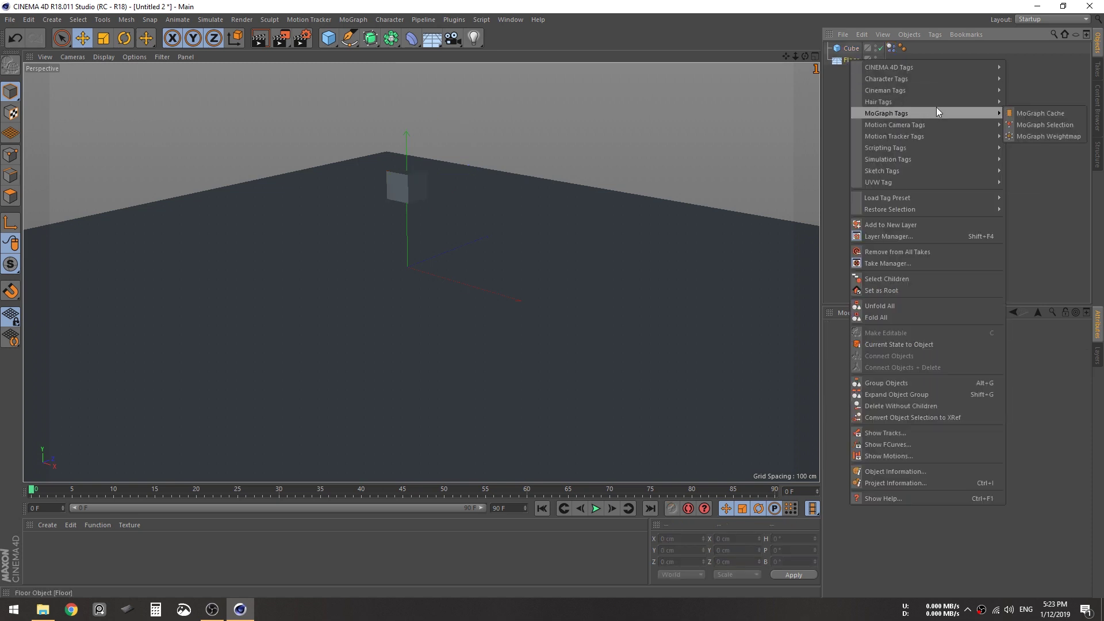
{"action": "mouse_move", "coordinate": [935, 147]}
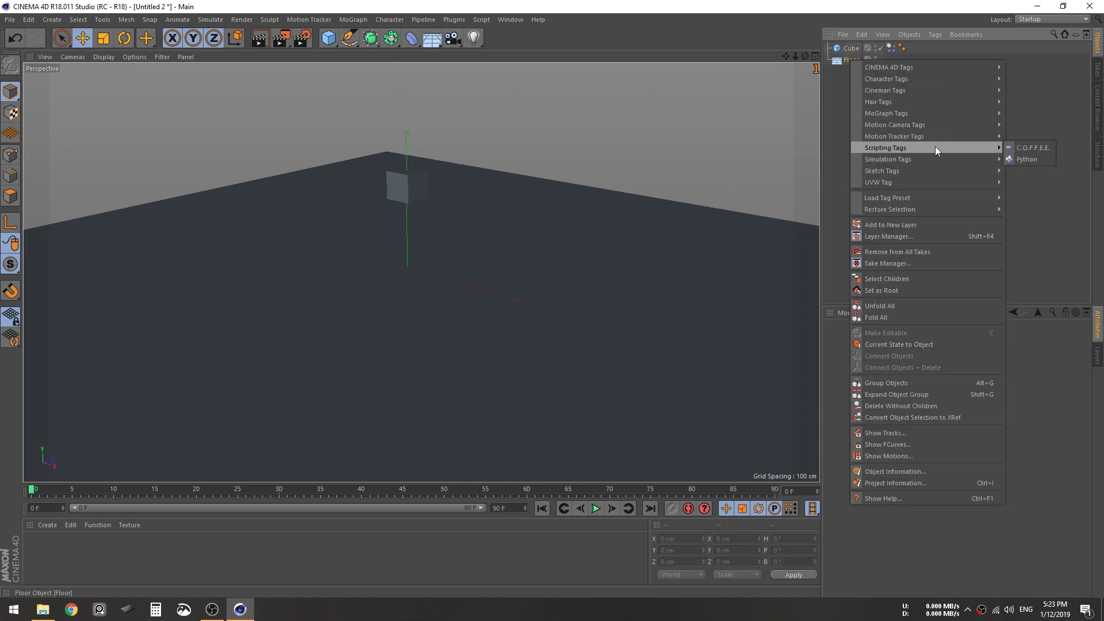
{"action": "left_click", "coordinate": [1029, 170]}
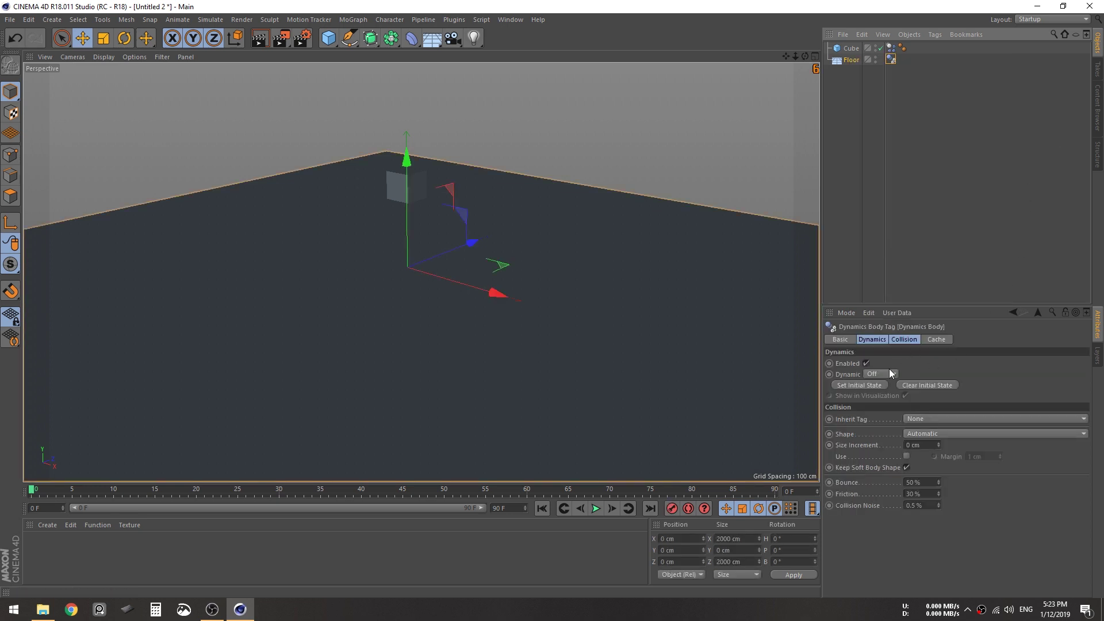
{"action": "left_click", "coordinate": [868, 119]}
{"action": "left_click", "coordinate": [848, 60]}
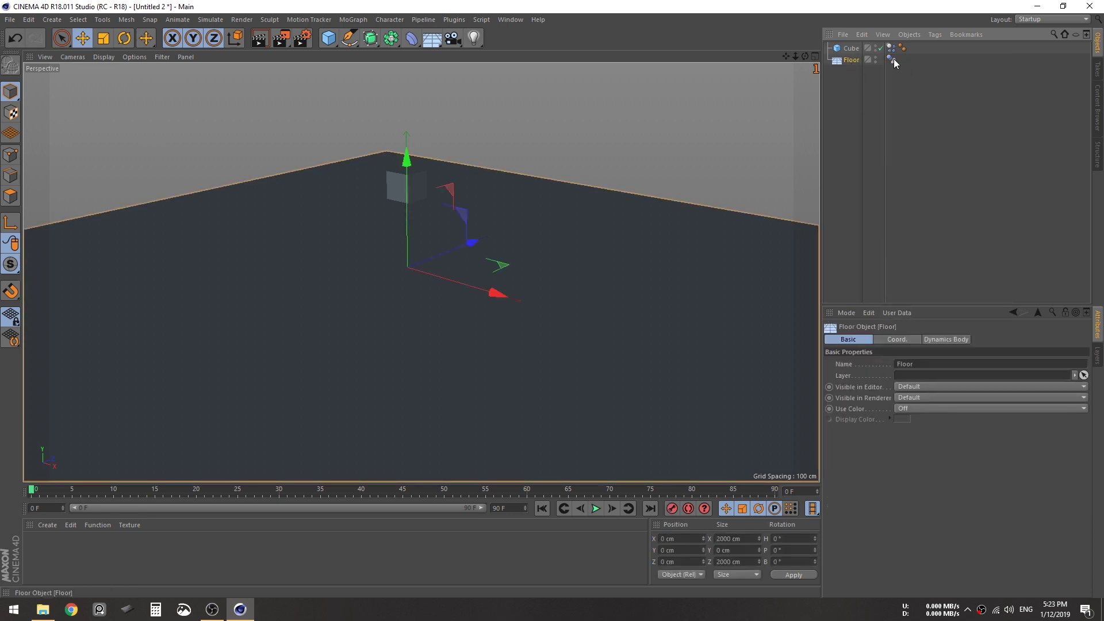
{"action": "left_click", "coordinate": [892, 58]}
{"action": "left_click", "coordinate": [563, 272]}
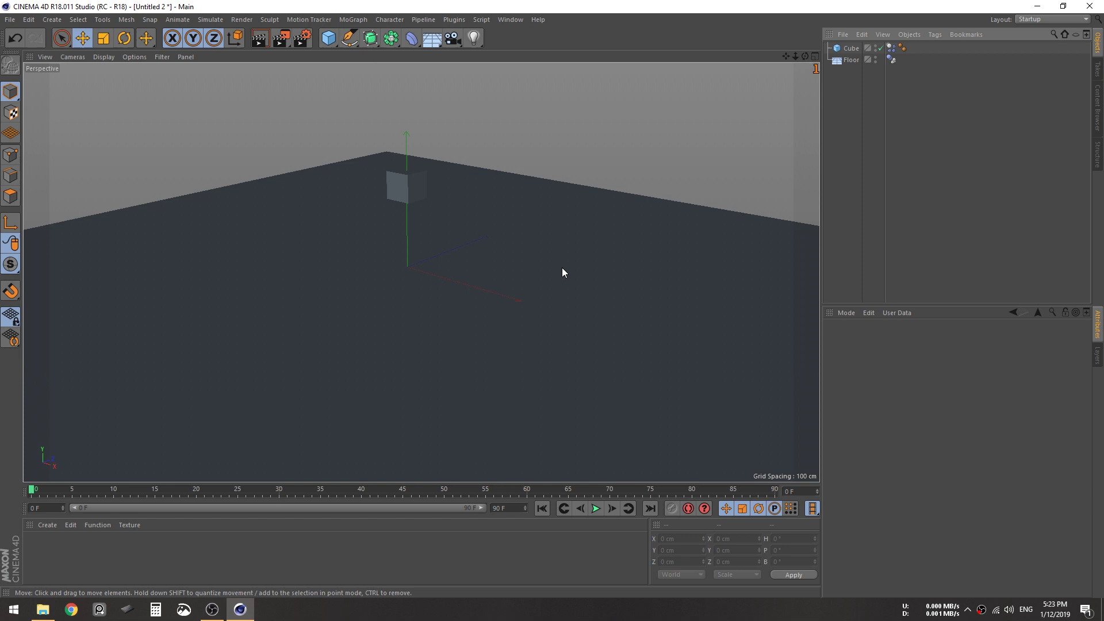
{"action": "left_click", "coordinate": [562, 270]}
{"action": "left_click_drag", "start_coordinate": [560, 284], "coordinate": [545, 301], "text": "alt"}
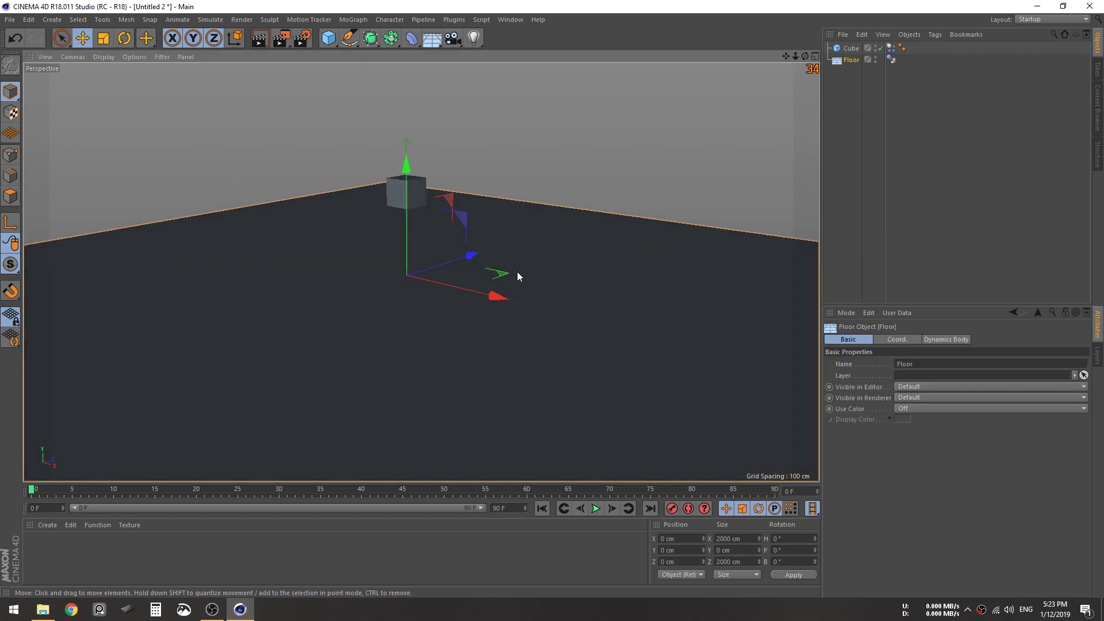
{"action": "left_click_drag", "start_coordinate": [621, 270], "coordinate": [448, 311], "text": "alt"}
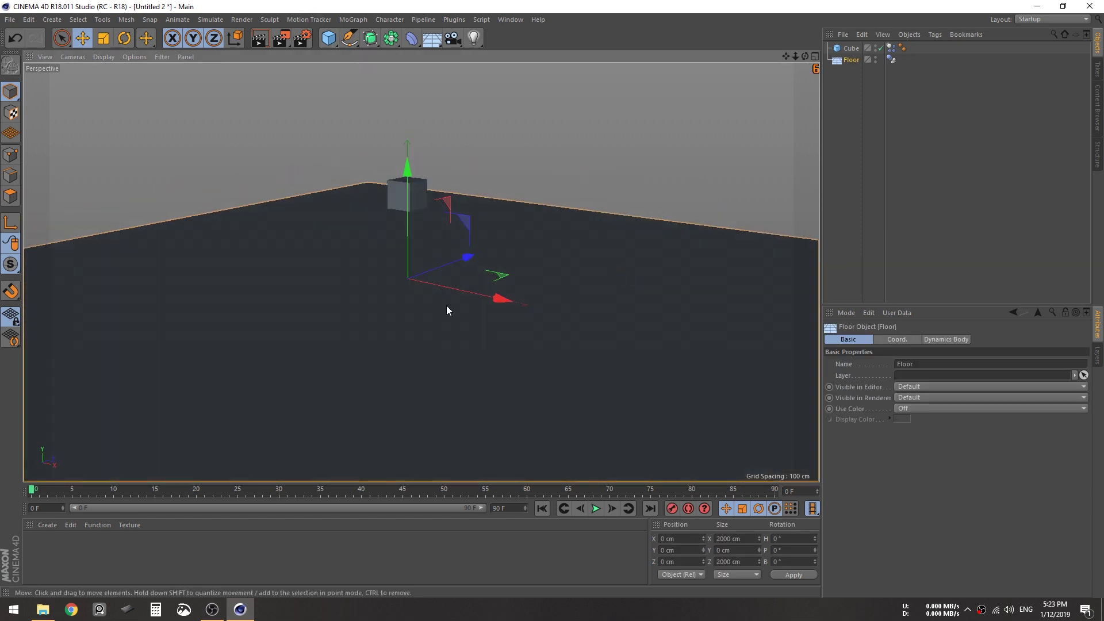
{"action": "left_click_drag", "start_coordinate": [328, 38], "coordinate": [427, 75]}
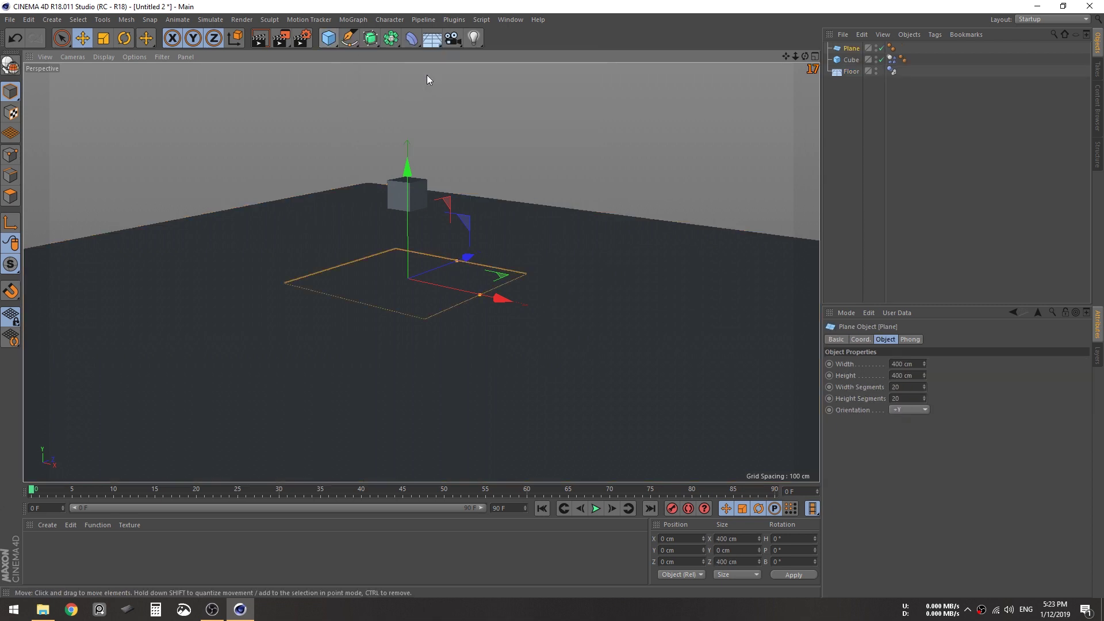
{"action": "left_click", "coordinate": [407, 196]}
{"action": "left_click", "coordinate": [851, 48]}
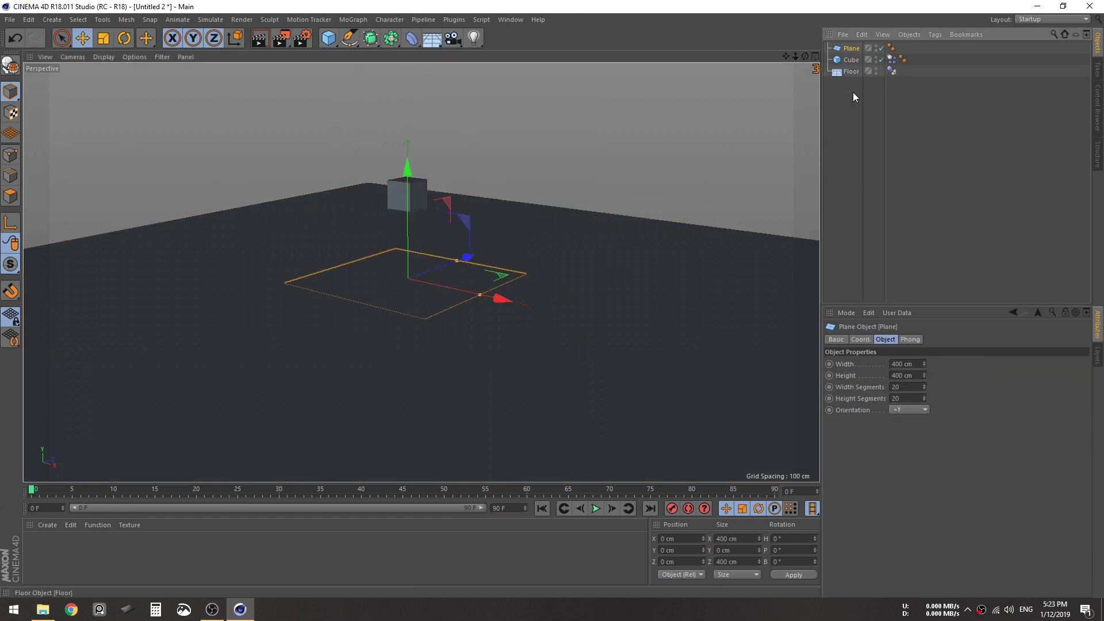
{"action": "key", "text": "Delete"}
- Rotate the cube freely to a tilt of about -4° heading, -13° pitch and 16° bank
{"action": "key", "text": "r"}
{"action": "left_click_drag", "start_coordinate": [229, 172], "coordinate": [130, 85]}
{"action": "key", "text": "e"}
- Play the cube's fall onto the floor twice and return the animation to its first frame
{"action": "left_click", "coordinate": [596, 508]}
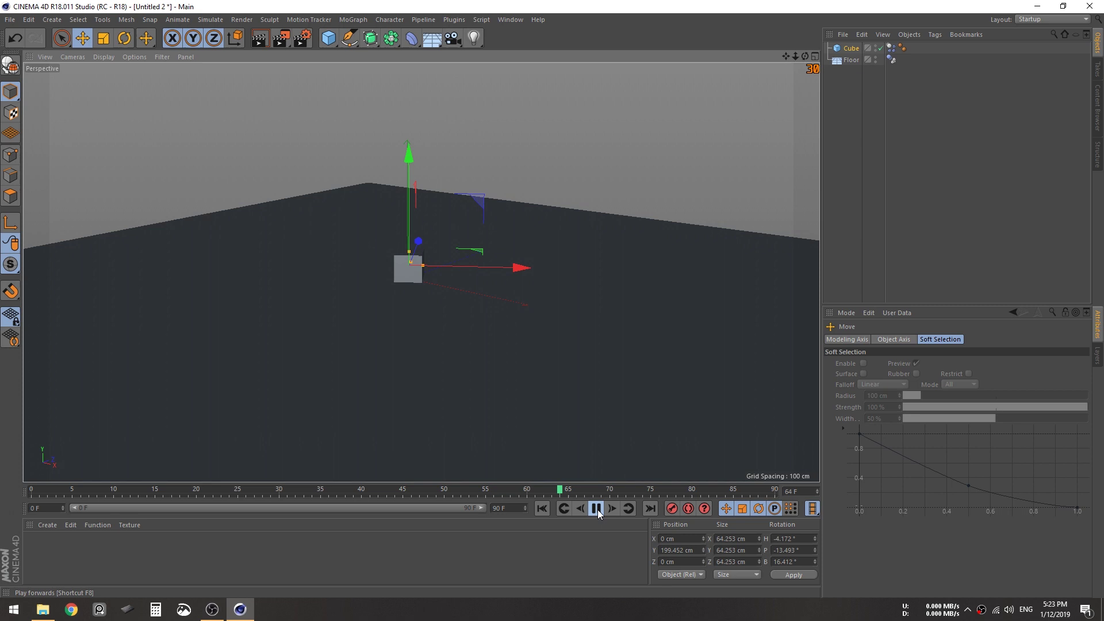
{"action": "left_click", "coordinate": [596, 509]}
{"action": "left_click", "coordinate": [543, 508]}
{"action": "left_click", "coordinate": [597, 508]}
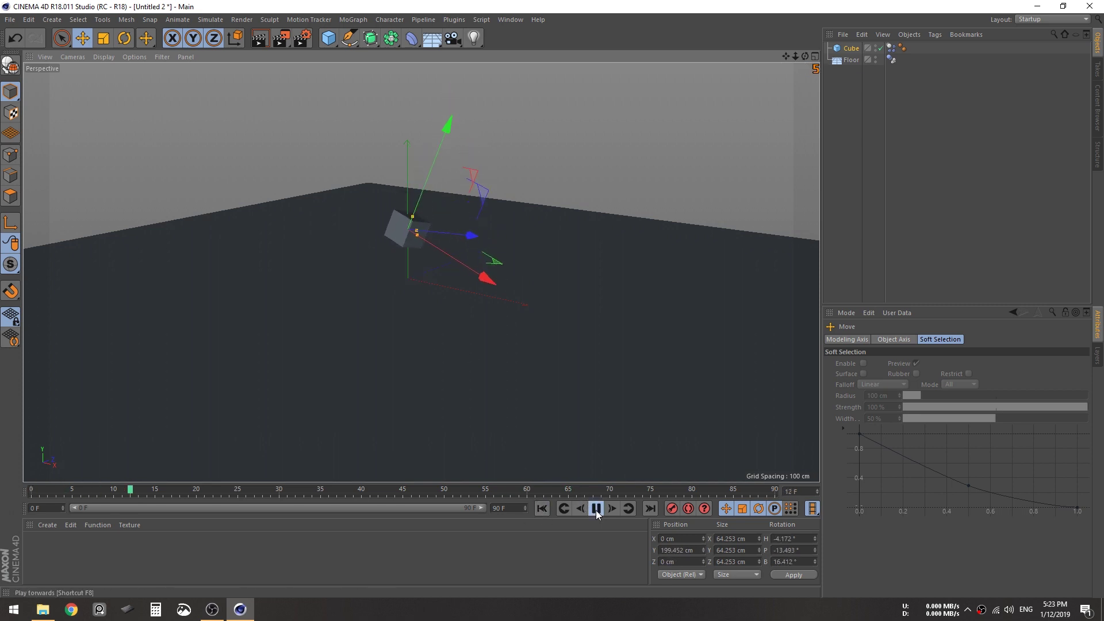
{"action": "left_click", "coordinate": [597, 509]}
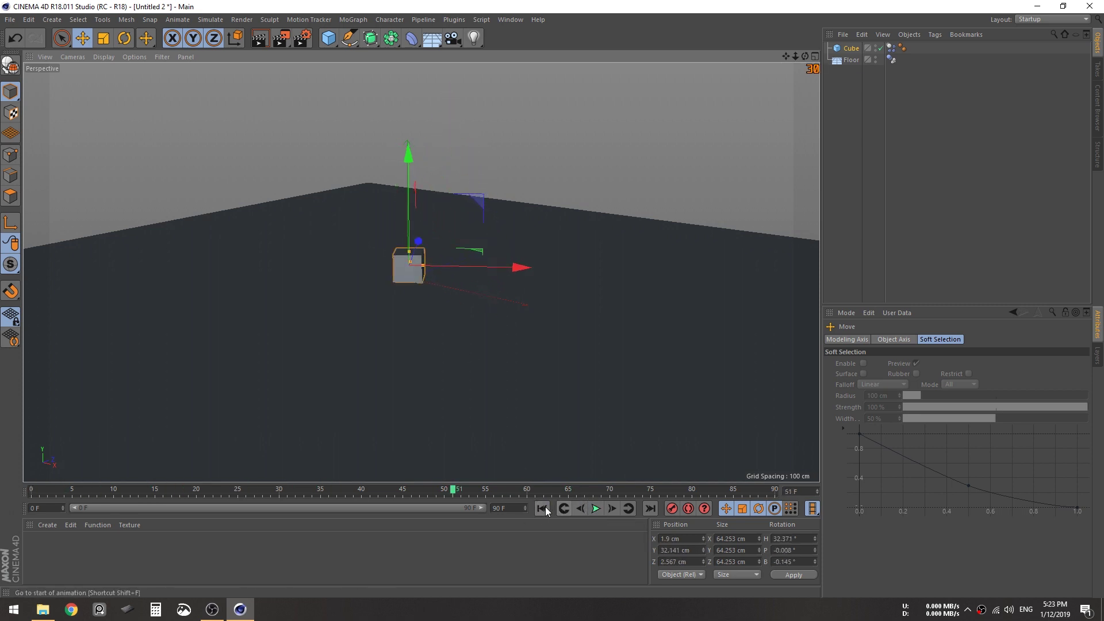
{"action": "left_click", "coordinate": [542, 508]}
- Examine the mass settings of the cube's dynamics body tag, including which density it uses
{"action": "left_click_drag", "start_coordinate": [498, 251], "coordinate": [437, 276], "text": "alt"}
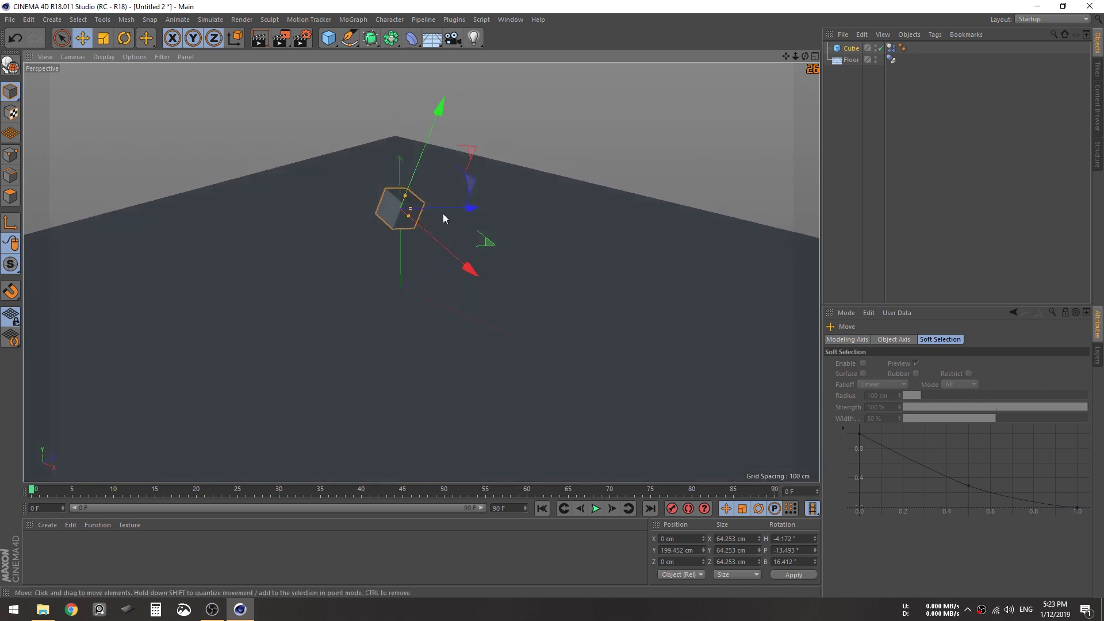
{"action": "left_click", "coordinate": [893, 49]}
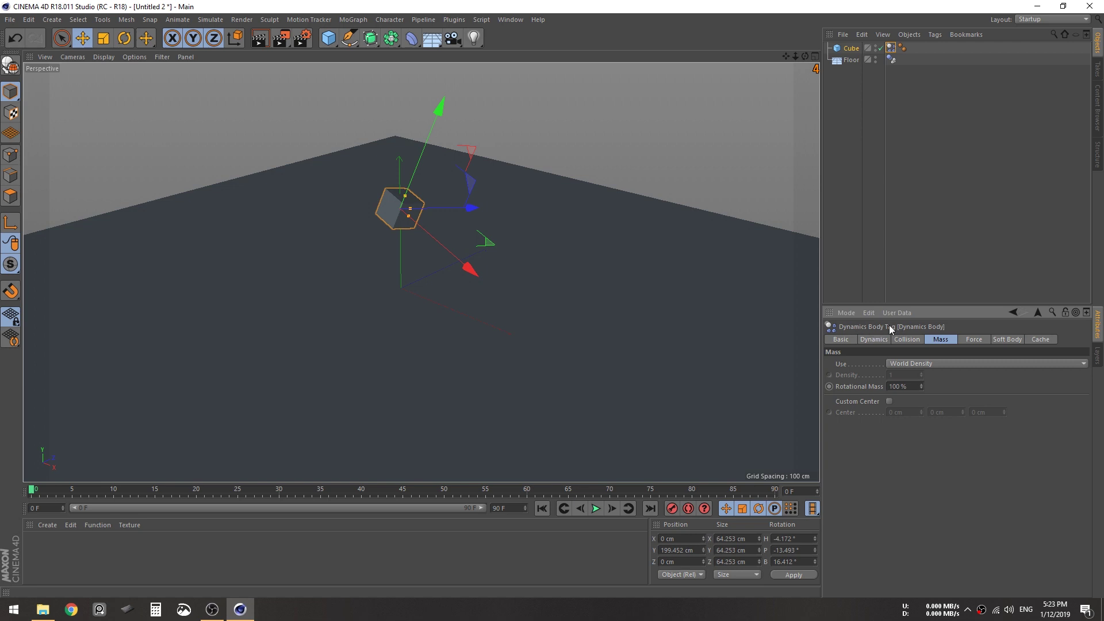
{"action": "left_click", "coordinate": [932, 362]}
{"action": "left_click", "coordinate": [915, 373]}
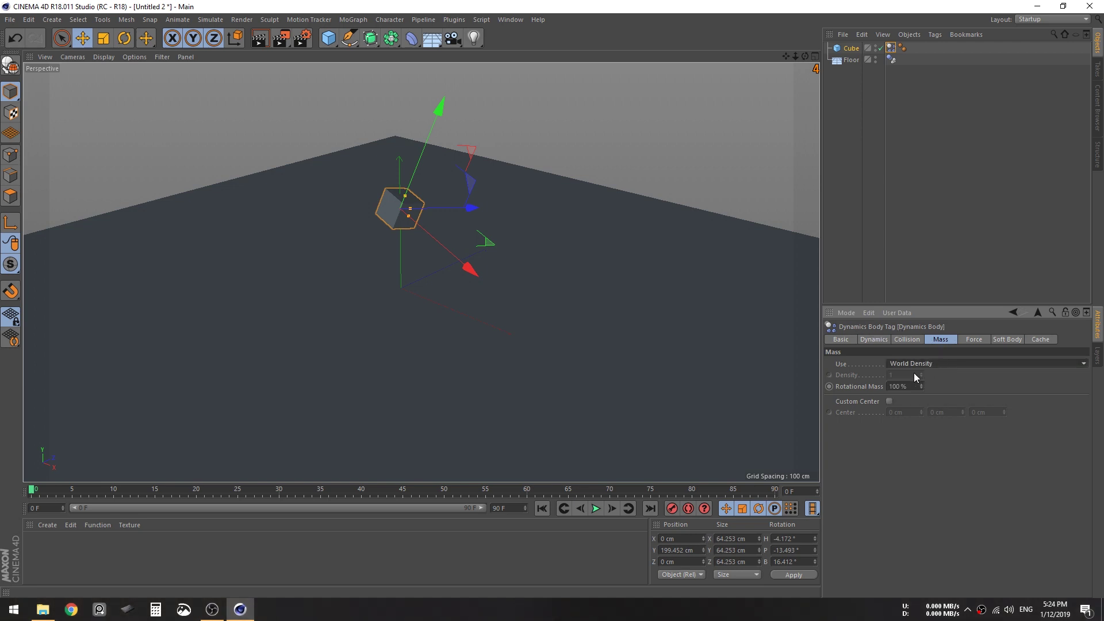
{"action": "left_click", "coordinate": [934, 364]}
{"action": "left_click", "coordinate": [936, 361]}
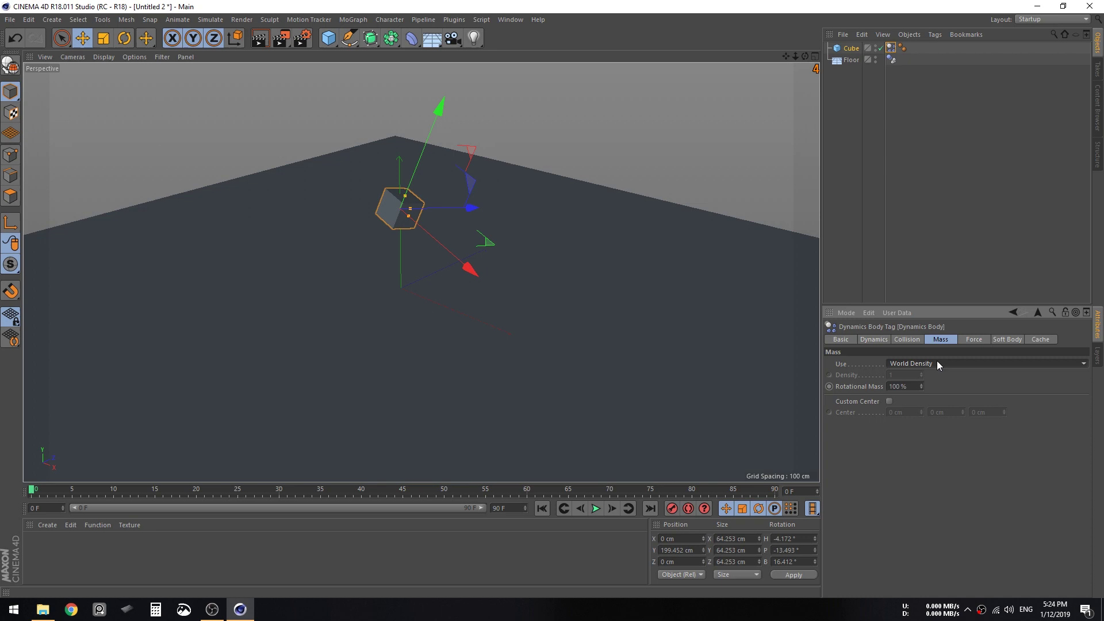
{"action": "left_click", "coordinate": [387, 222]}
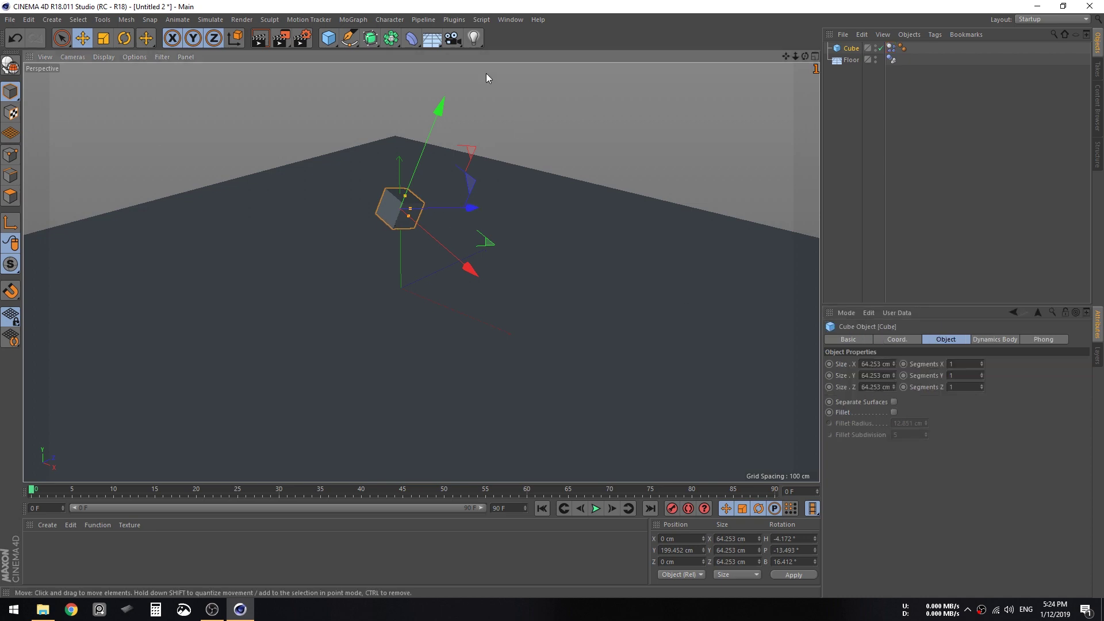
- Switch to the open Cinema 4d Suspension.c4d project
{"action": "left_click", "coordinate": [514, 20]}
{"action": "left_click", "coordinate": [558, 303]}
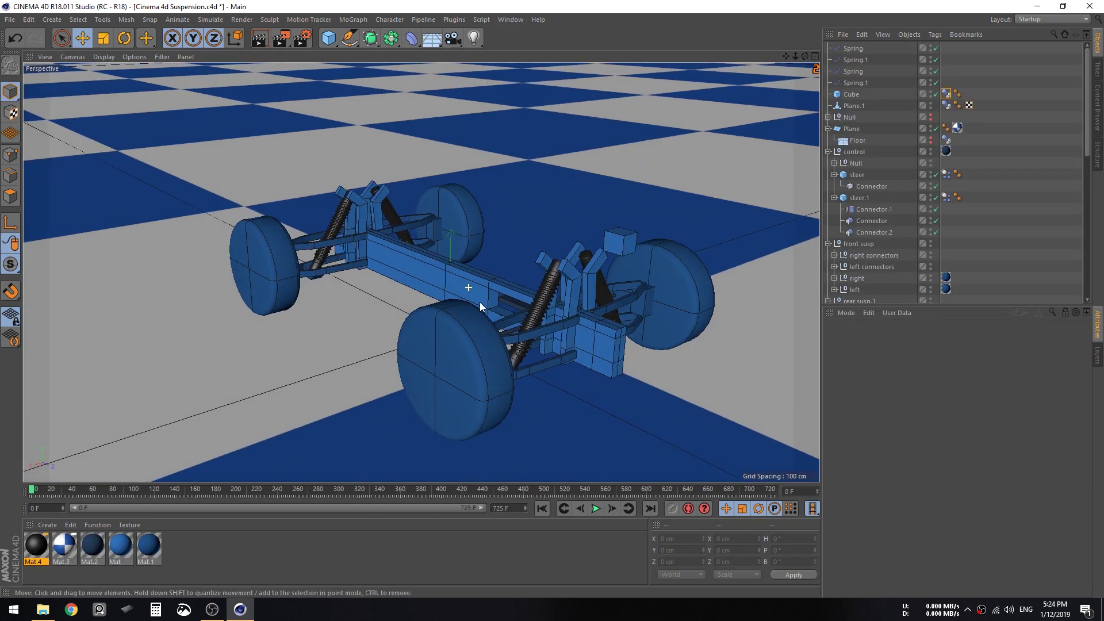
{"action": "left_click", "coordinate": [546, 297]}
- Inspect the front suspension's right wheel and top wishbone from several angles
{"action": "left_click", "coordinate": [452, 373]}
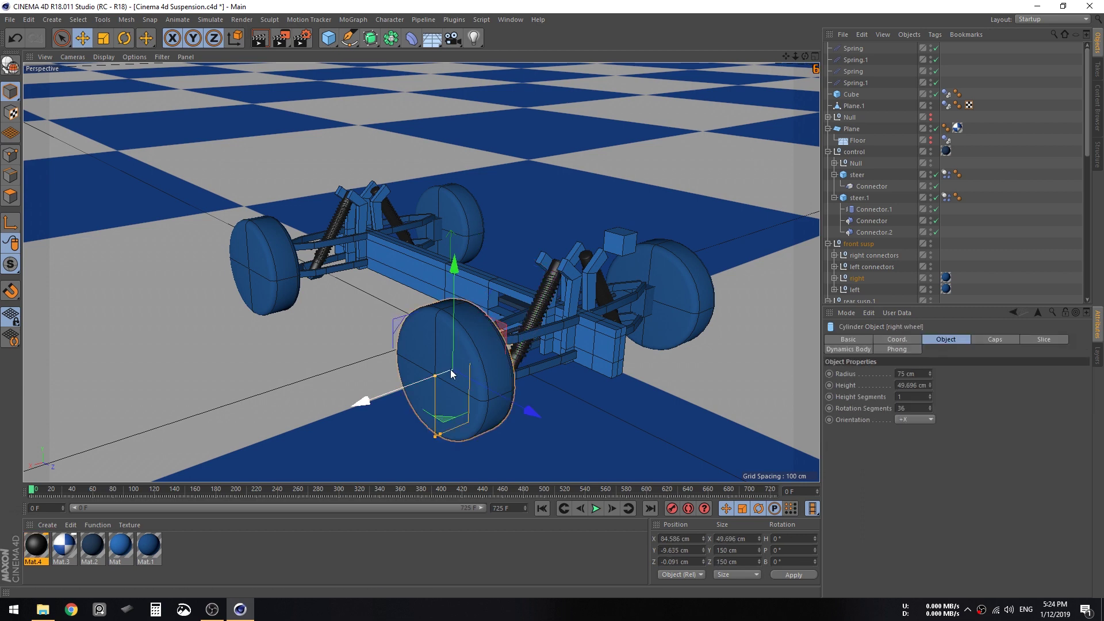
{"action": "left_click_drag", "start_coordinate": [508, 344], "coordinate": [436, 346], "text": "alt"}
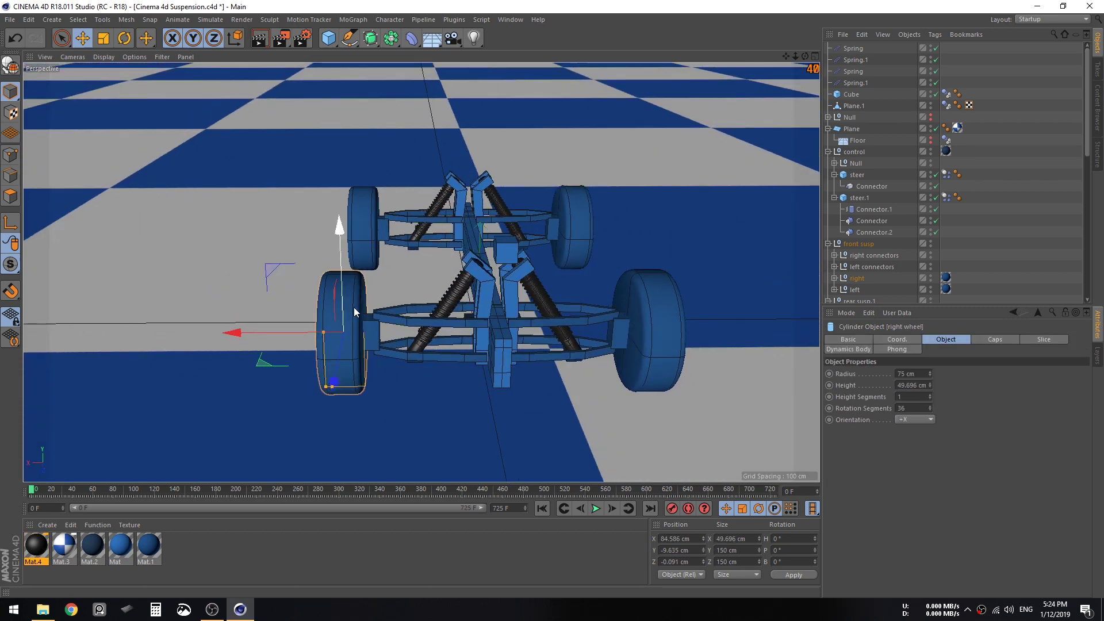
{"action": "left_click", "coordinate": [437, 330]}
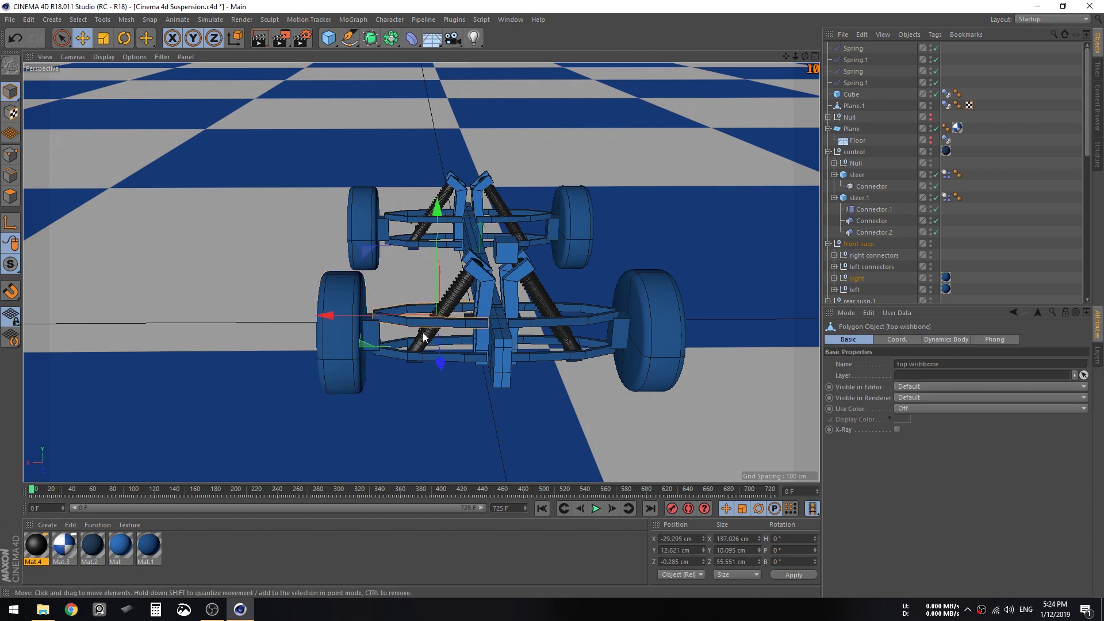
{"action": "left_click_drag", "start_coordinate": [437, 330], "coordinate": [378, 344], "text": "alt"}
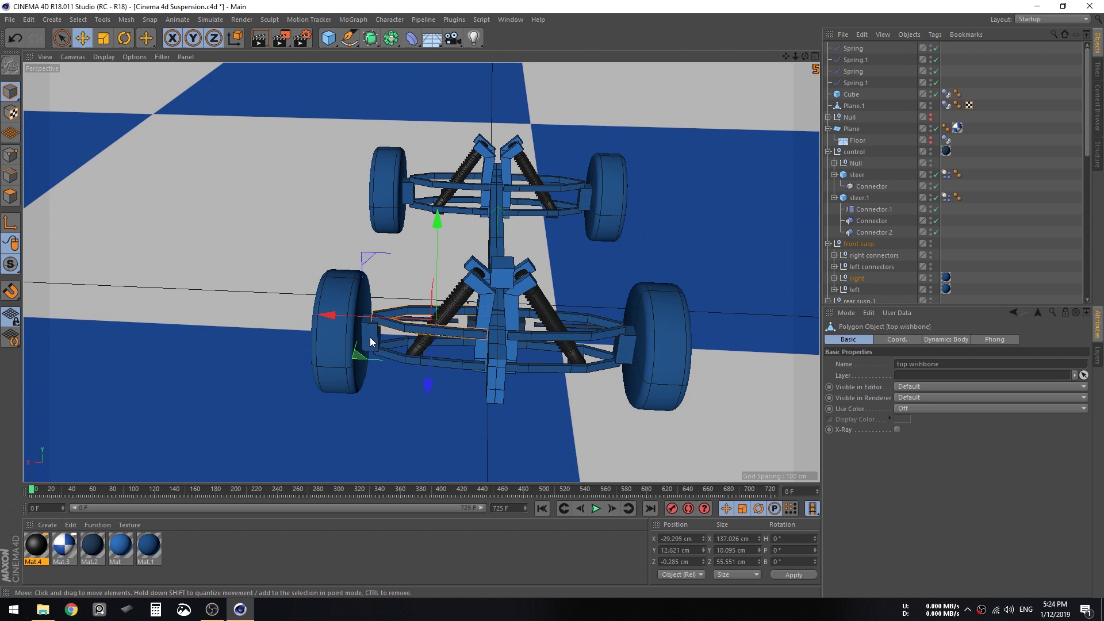
- Examine the front suspension's right wheel and the object properties of its cylinder
{"action": "left_click", "coordinate": [370, 337]}
{"action": "left_click", "coordinate": [976, 273]}
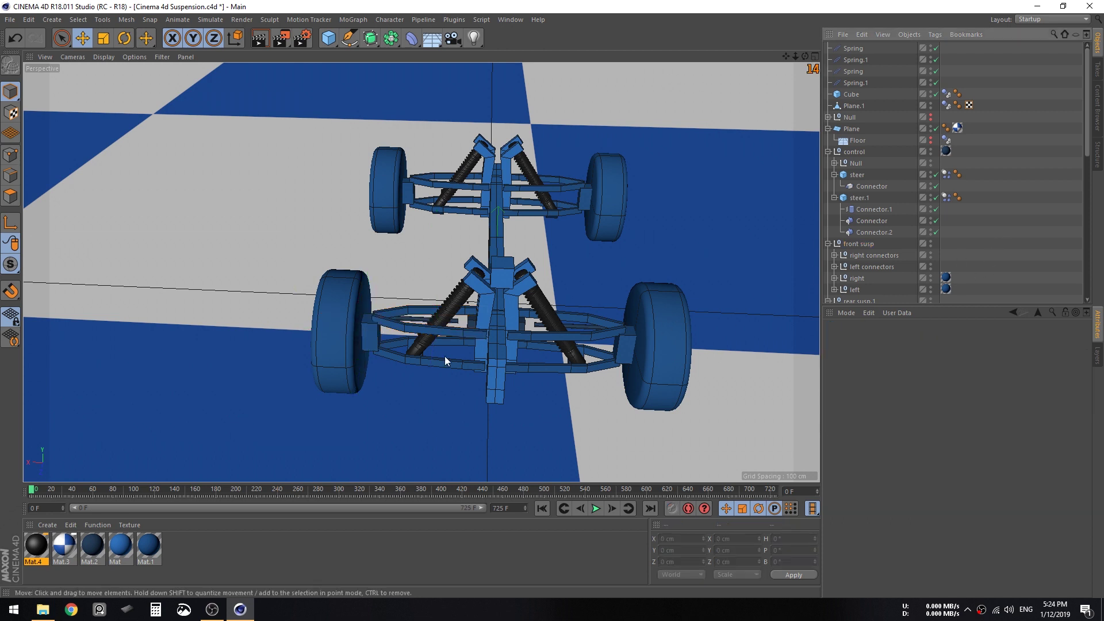
{"action": "left_click", "coordinate": [352, 322]}
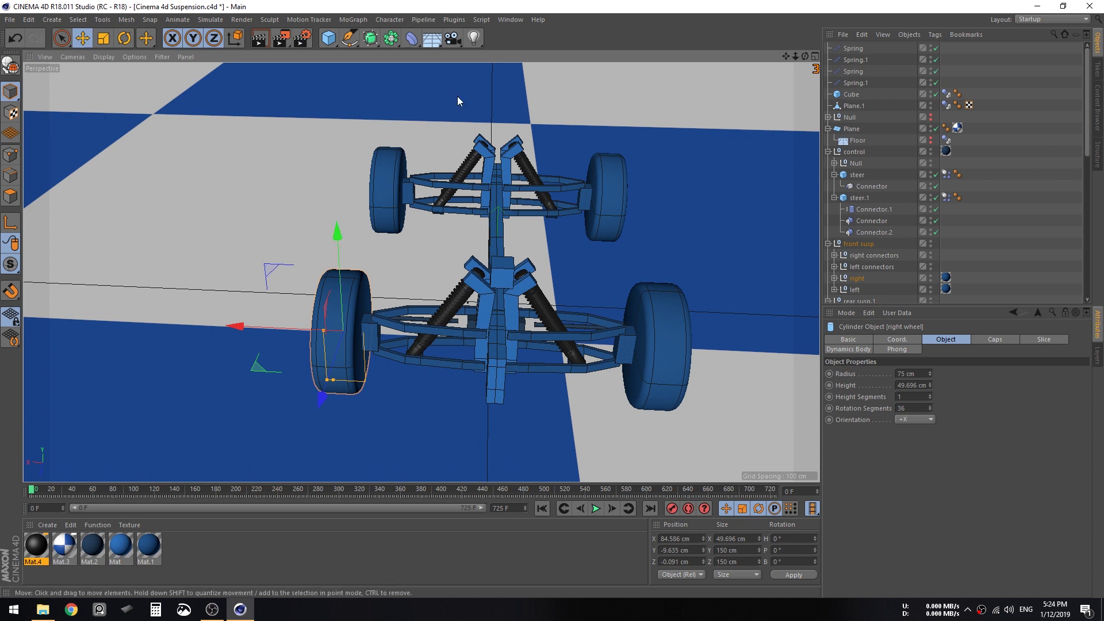
- In the Untitled 2 project, add a flat cube plank 200 by about 3.6 by 1176 cm, raised to about 111 cm on Y
{"action": "left_click", "coordinate": [510, 19]}
{"action": "left_click", "coordinate": [552, 291]}
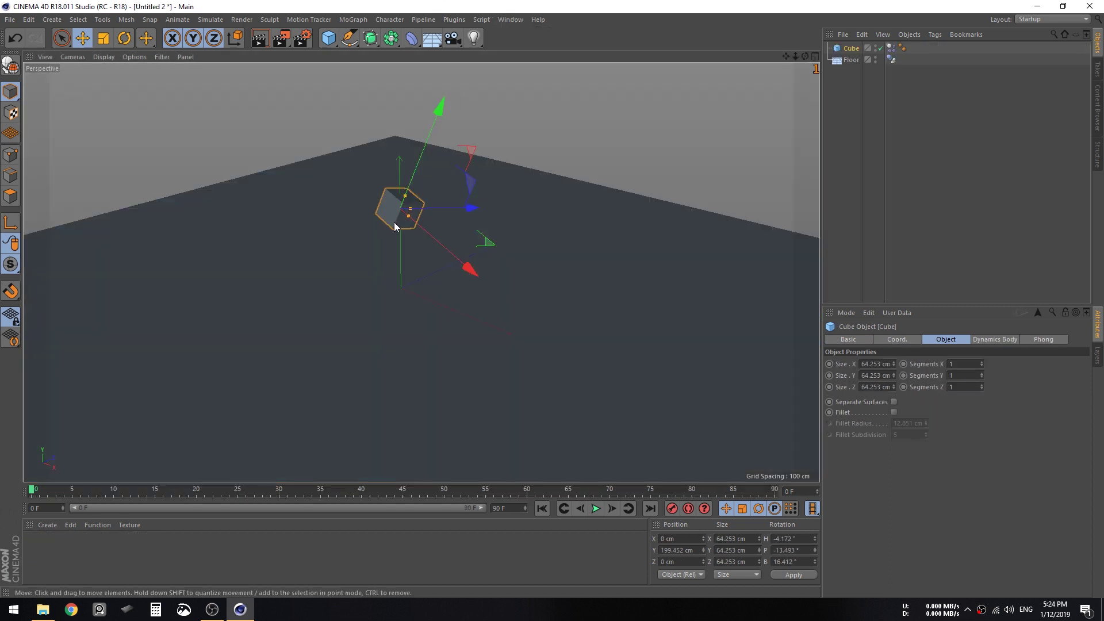
{"action": "left_click_drag", "start_coordinate": [395, 222], "coordinate": [323, 197], "text": "alt"}
{"action": "left_click", "coordinate": [328, 38]}
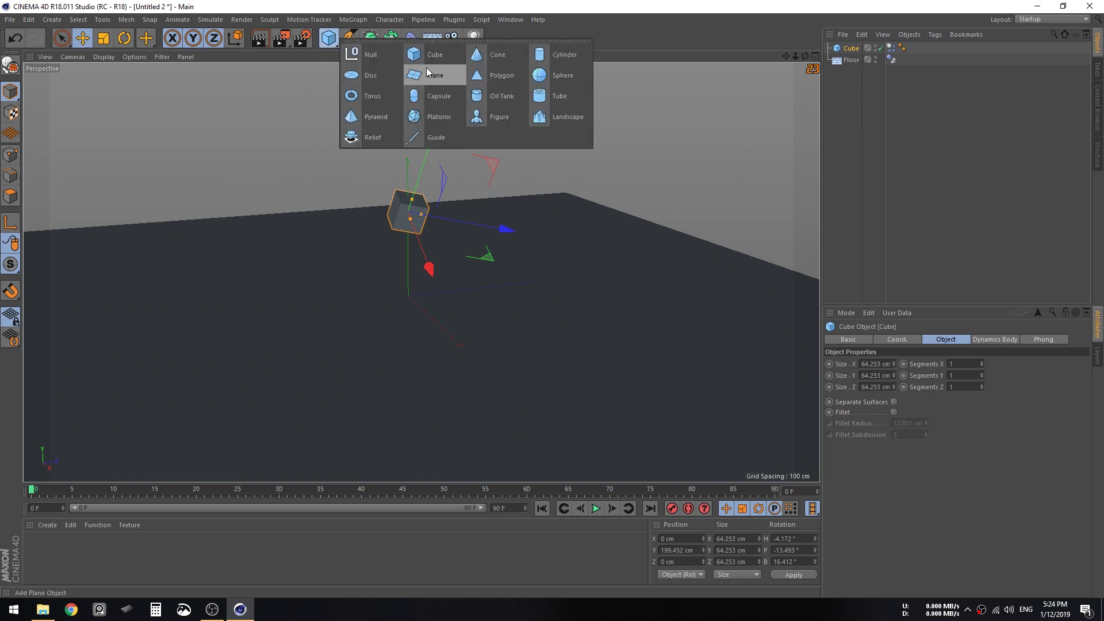
{"action": "left_click", "coordinate": [435, 54]}
{"action": "left_click_drag", "start_coordinate": [407, 245], "coordinate": [567, 270]}
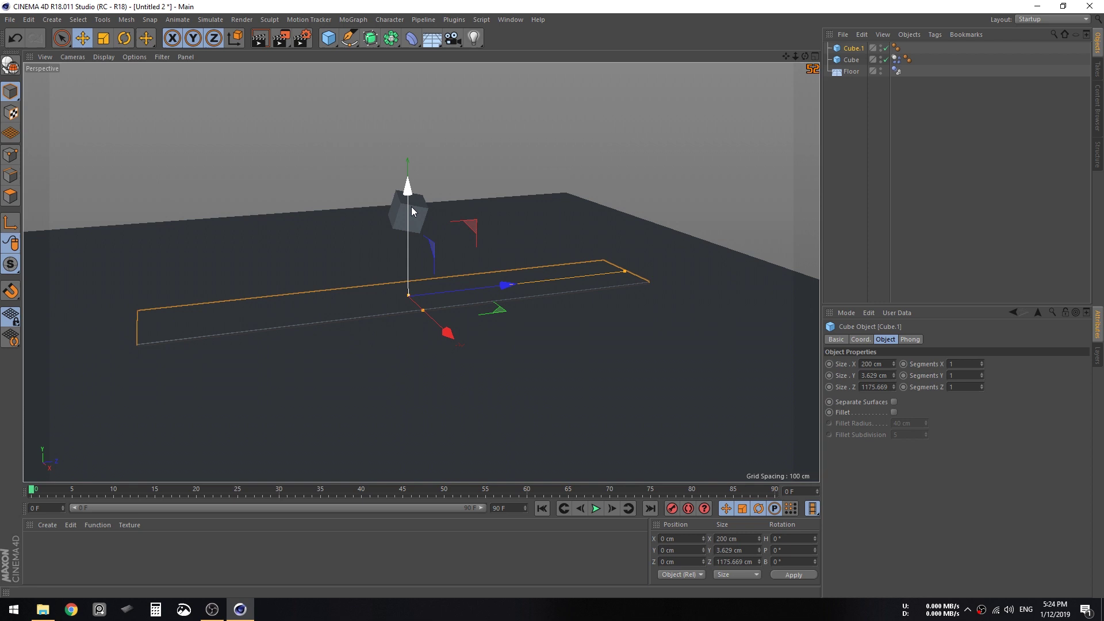
{"action": "left_click_drag", "start_coordinate": [411, 206], "coordinate": [358, 177]}
- Add a cylinder under the plank, rotate it 90° in bank so it lies flat, and enlarge its radius to about 89 cm
{"action": "left_click", "coordinate": [328, 38]}
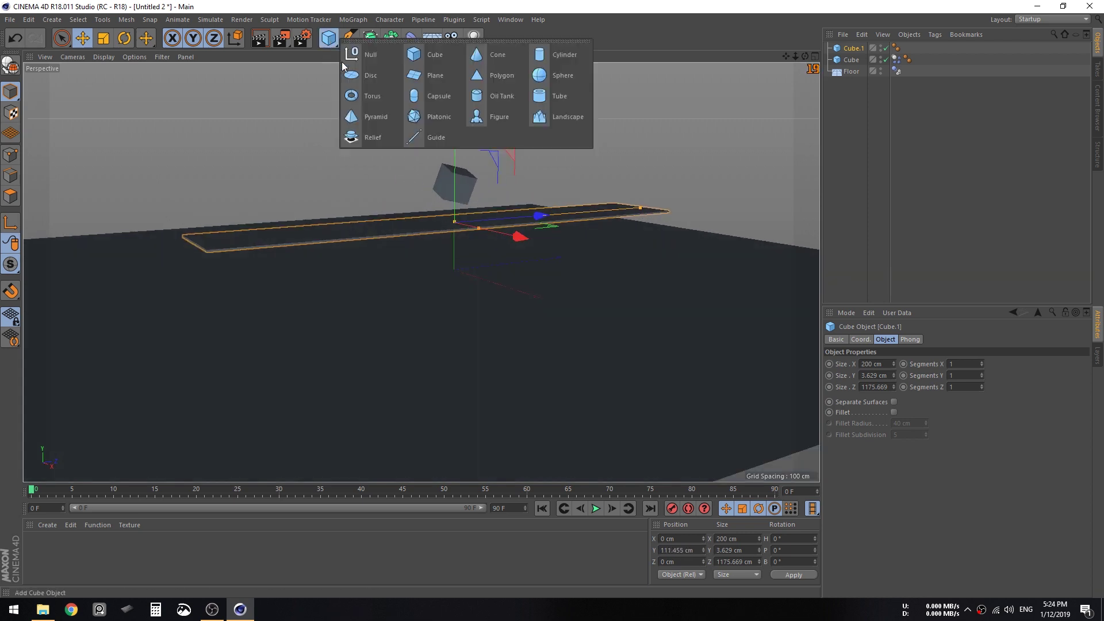
{"action": "left_click", "coordinate": [555, 55]}
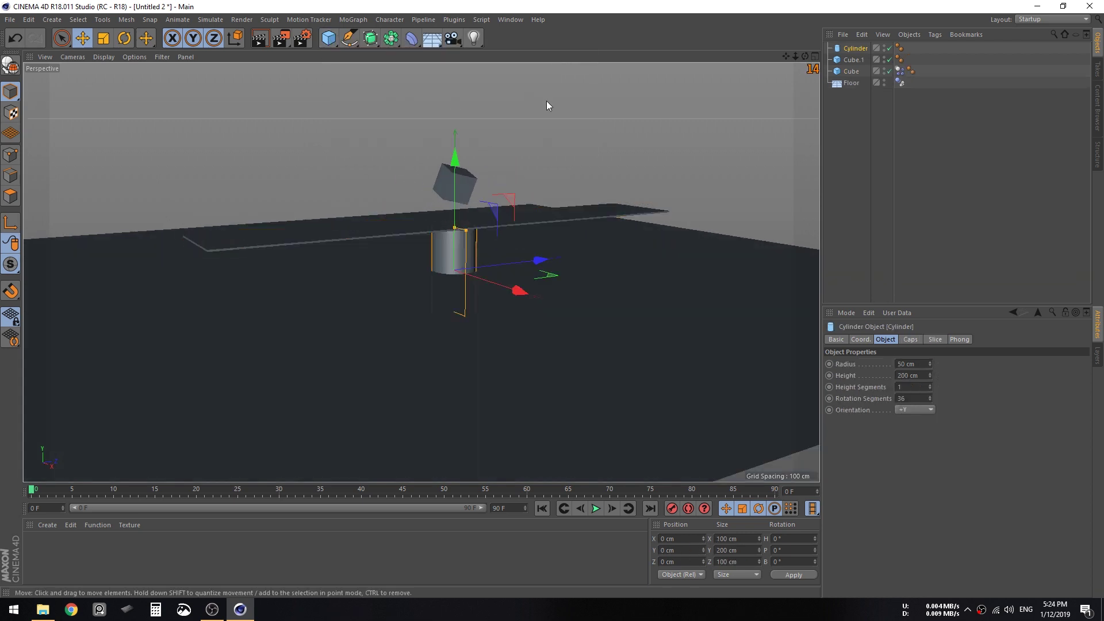
{"action": "key", "text": "r"}
{"action": "left_click_drag", "start_coordinate": [235, 127], "coordinate": [322, 167], "text": "alt"}
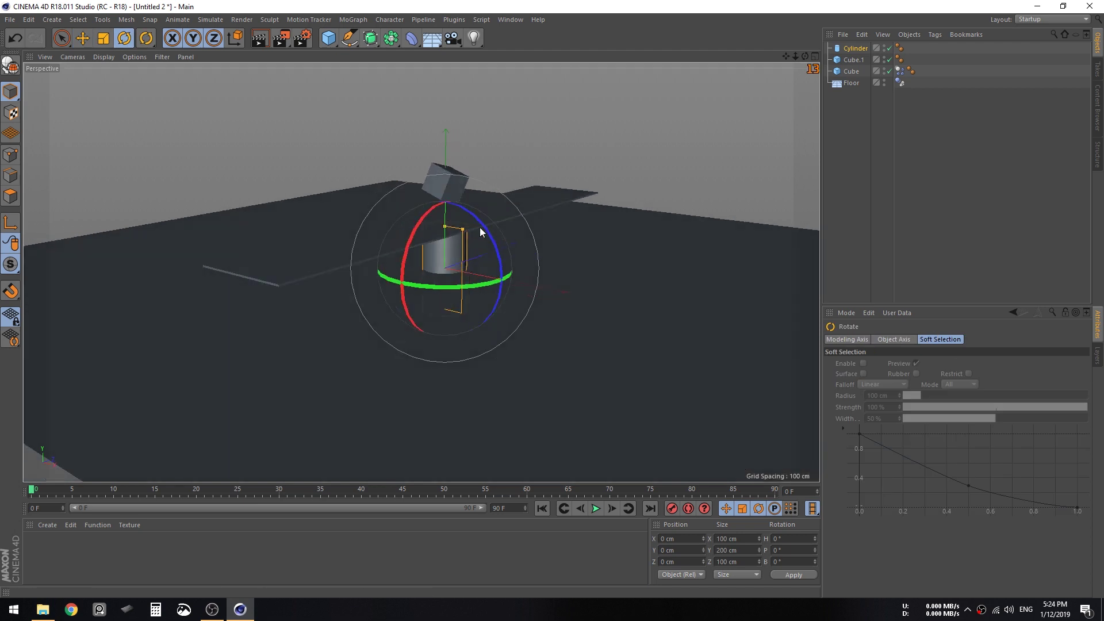
{"action": "left_click_drag", "start_coordinate": [479, 226], "coordinate": [519, 368]}
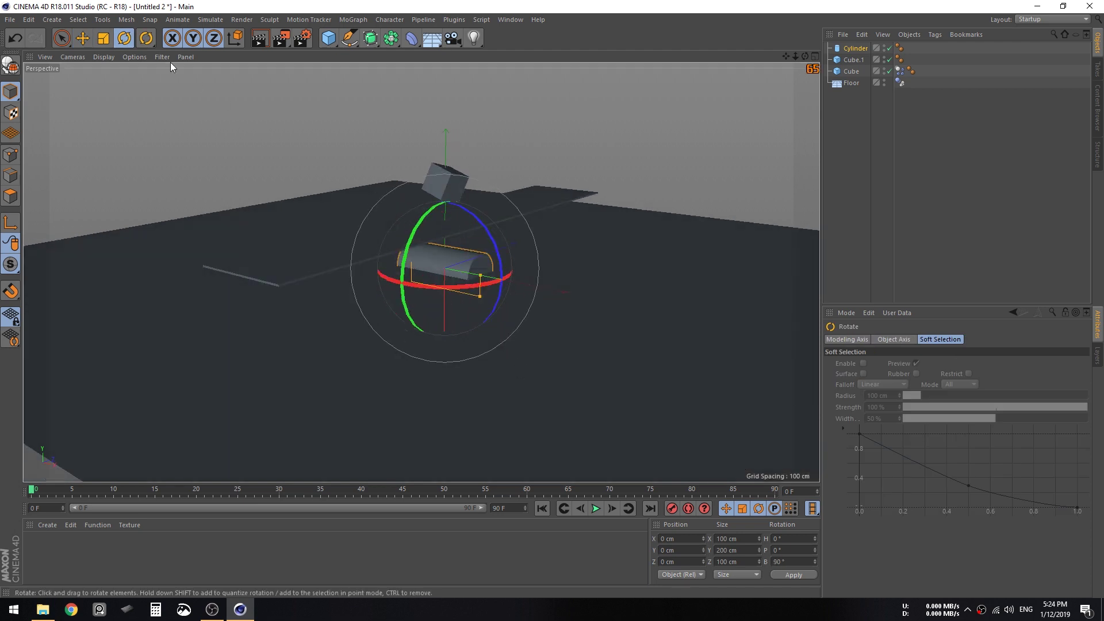
{"action": "left_click_drag", "start_coordinate": [479, 298], "coordinate": [486, 315]}
{"action": "left_click_drag", "start_coordinate": [485, 315], "coordinate": [452, 308], "text": "alt"}
- Change the viewport display to shading with lines so the object edges are drawn
{"action": "left_click", "coordinate": [102, 57]}
{"action": "left_click", "coordinate": [146, 89]}
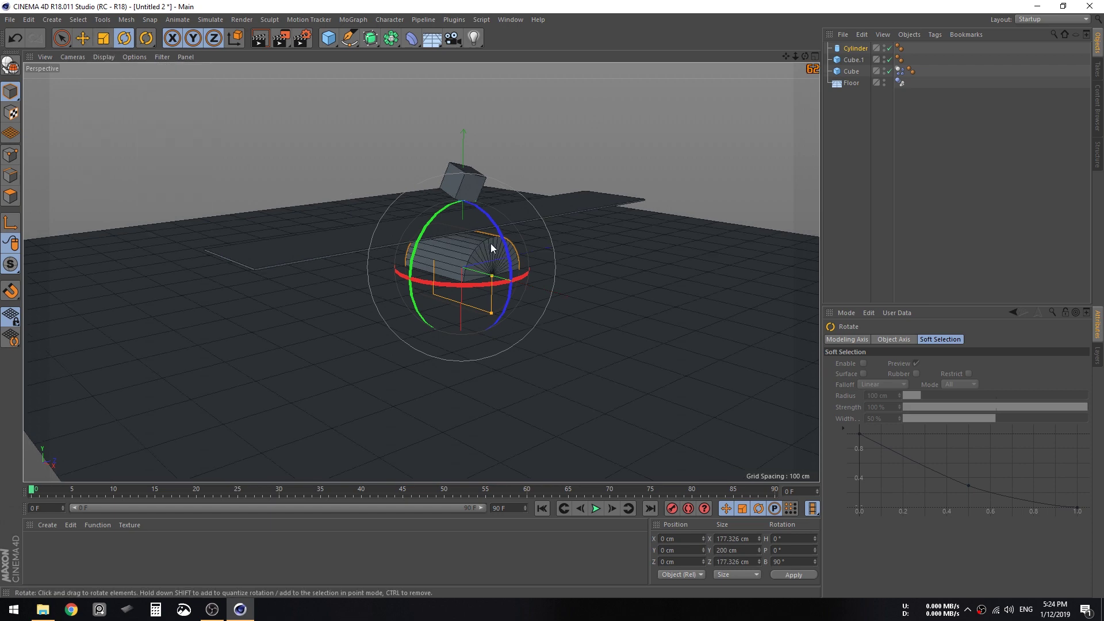
{"action": "left_click_drag", "start_coordinate": [491, 243], "coordinate": [456, 174], "text": "alt"}
- Reset the small cube's heading, pitch and bank rotation to 0°
{"action": "left_click", "coordinate": [457, 174]}
{"action": "left_click", "coordinate": [92, 35]}
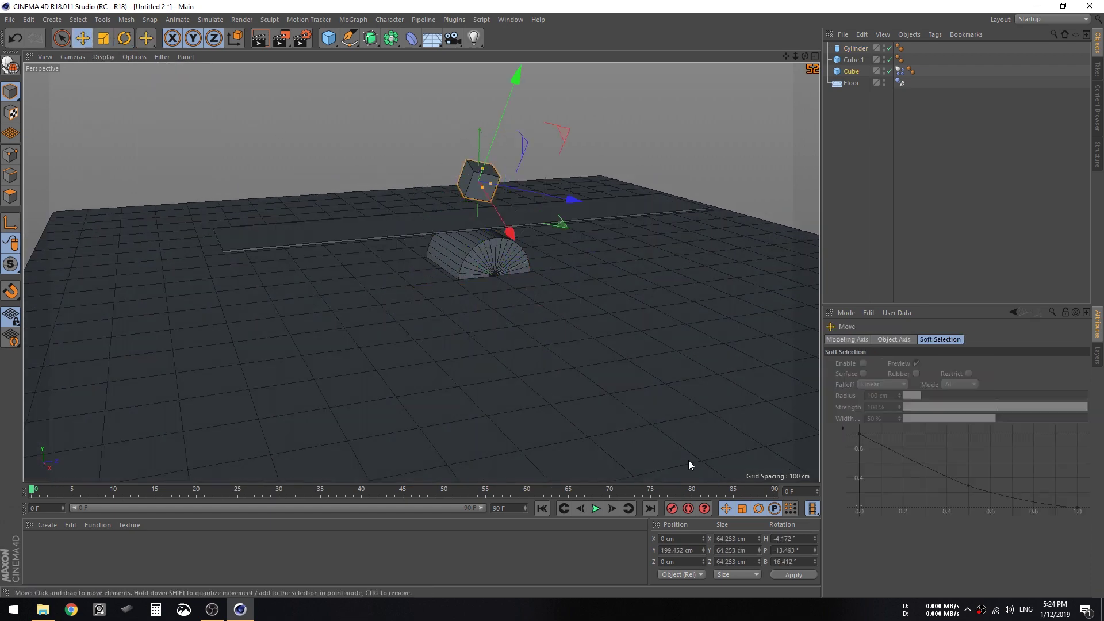
{"action": "double_click", "coordinate": [789, 539]}
{"action": "type", "text": "0"}
{"action": "key", "text": "Tab"}
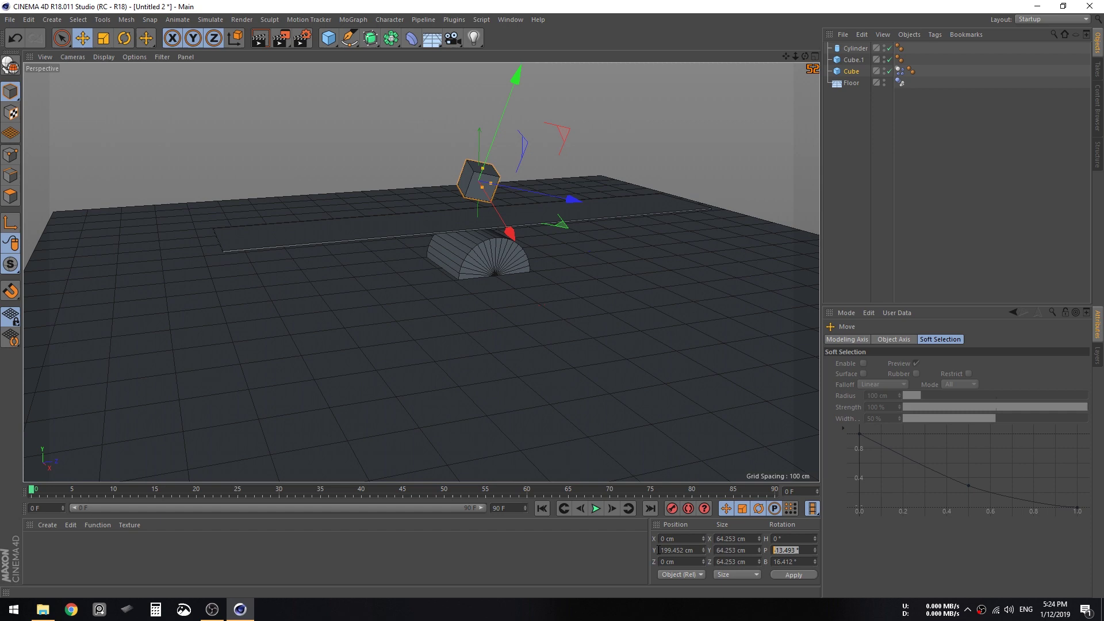
{"action": "type", "text": "0"}
{"action": "key", "text": "Tab"}
{"action": "type", "text": "0"}
{"action": "key", "text": "Return"}
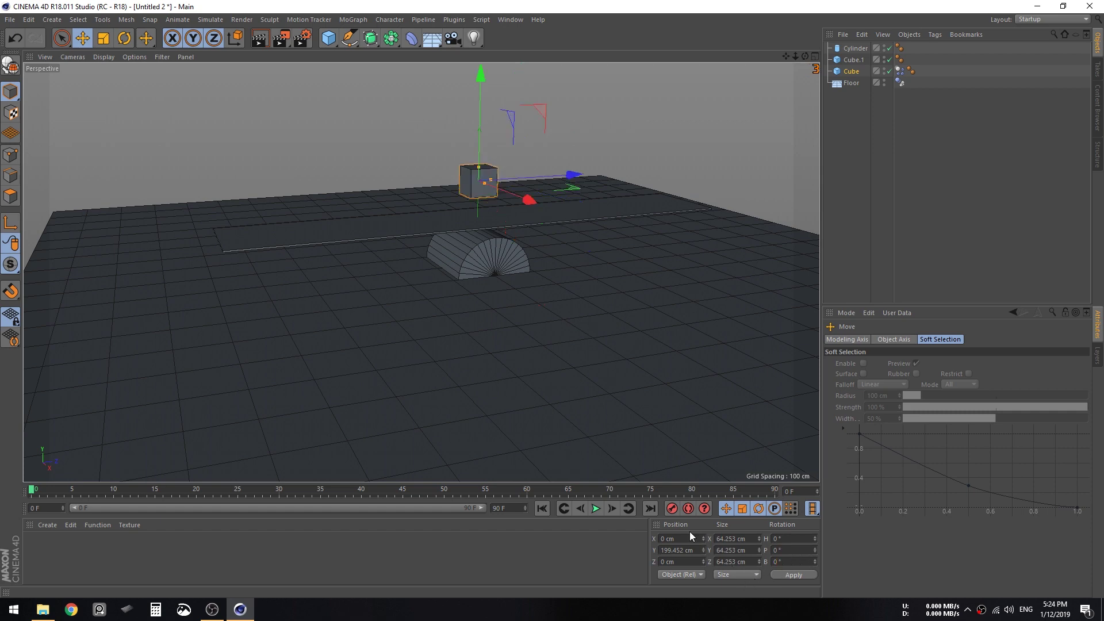
- Move the small cube along the plank to a Z position of 200 cm
{"action": "left_click_drag", "start_coordinate": [577, 281], "coordinate": [481, 208], "text": "alt"}
{"action": "left_click", "coordinate": [698, 562]}
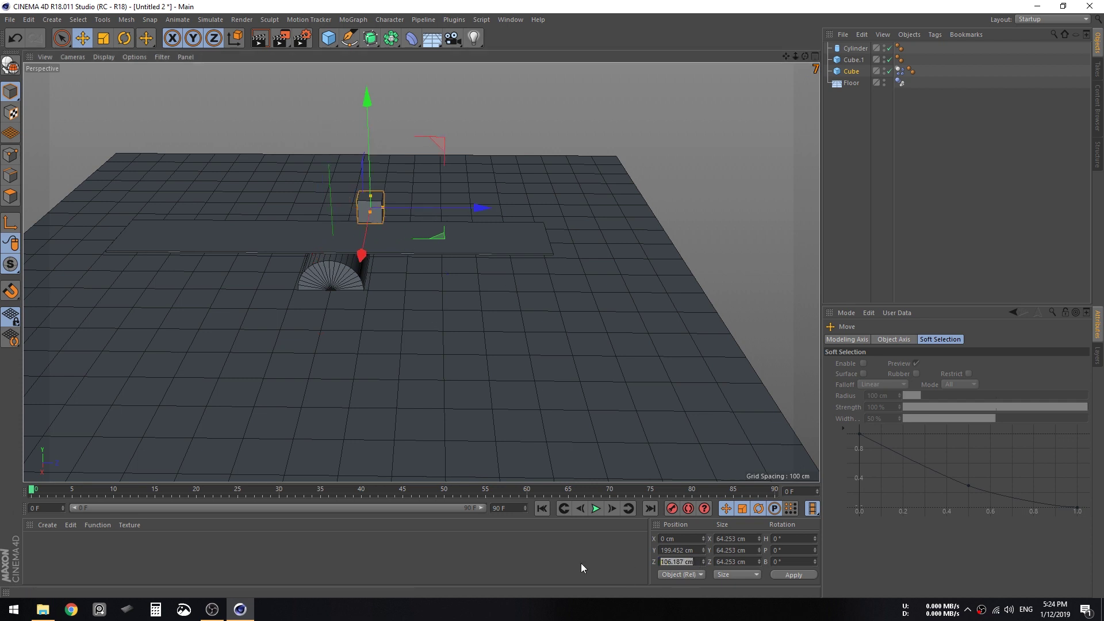
{"action": "type", "text": "200"}
{"action": "key", "text": "Return"}
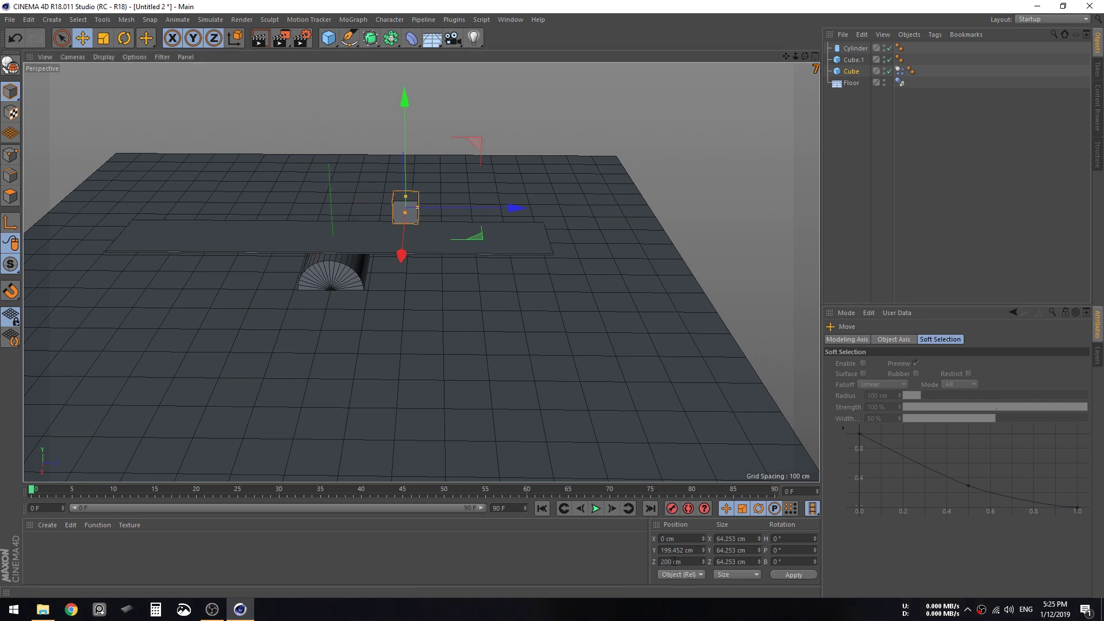
- Place the small cube above one end of the plank with its Z position set to 500 cm
{"action": "left_click_drag", "start_coordinate": [515, 209], "coordinate": [623, 209]}
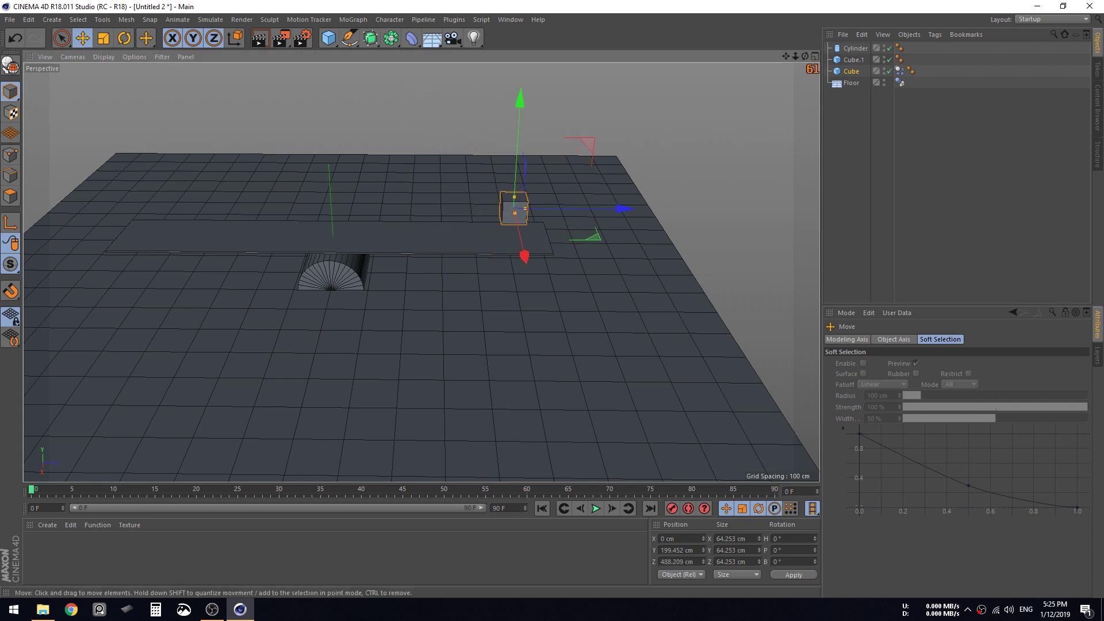
{"action": "left_click", "coordinate": [696, 563]}
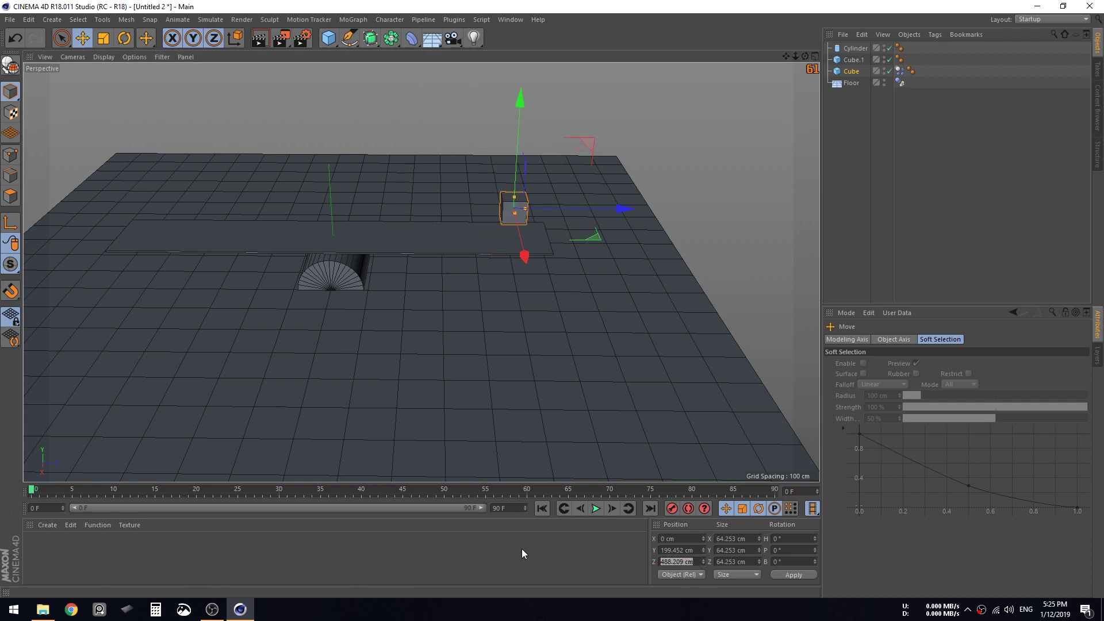
{"action": "type", "text": "500"}
{"action": "key", "text": "Return"}
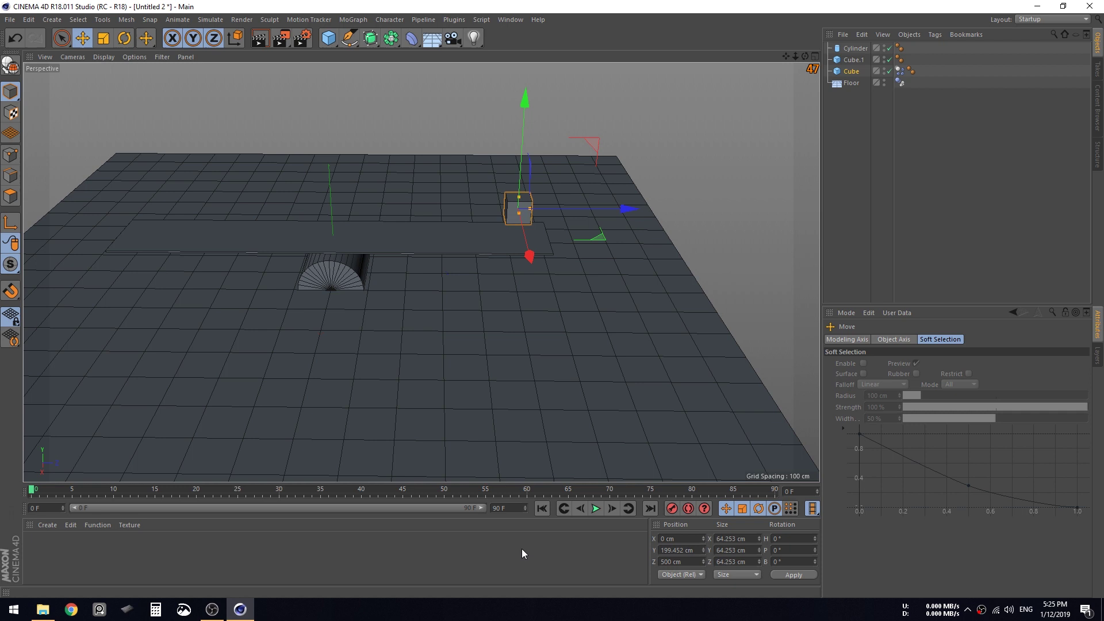
- Duplicate the small cube together with its dynamics body tag
{"action": "left_click_drag", "start_coordinate": [847, 71], "coordinate": [845, 78], "text": "ctrl"}
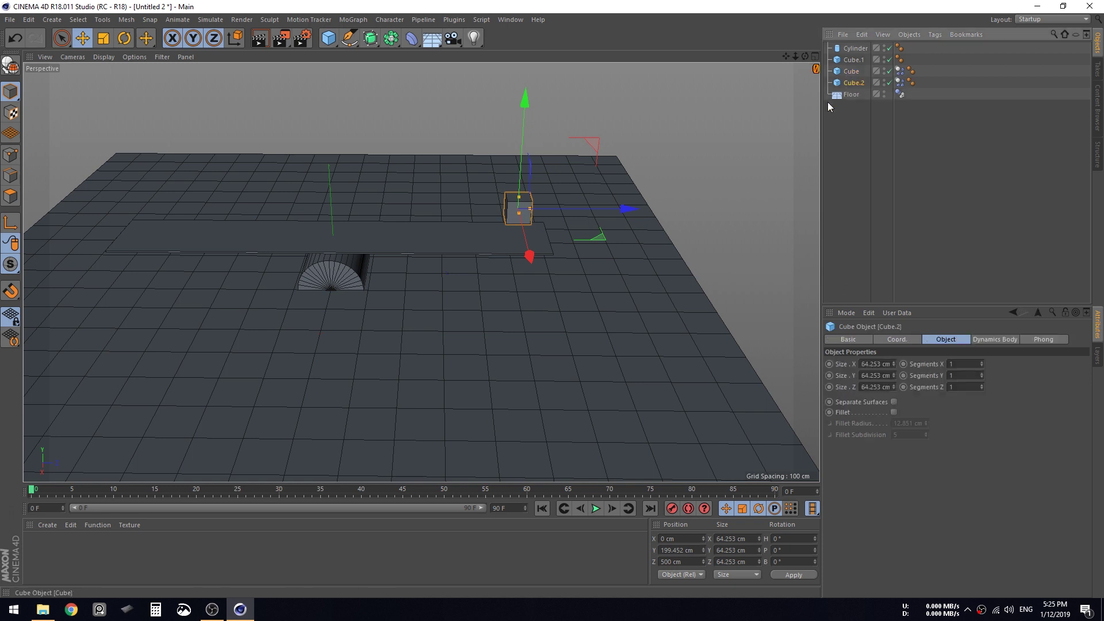
{"action": "left_click", "coordinate": [677, 538]}
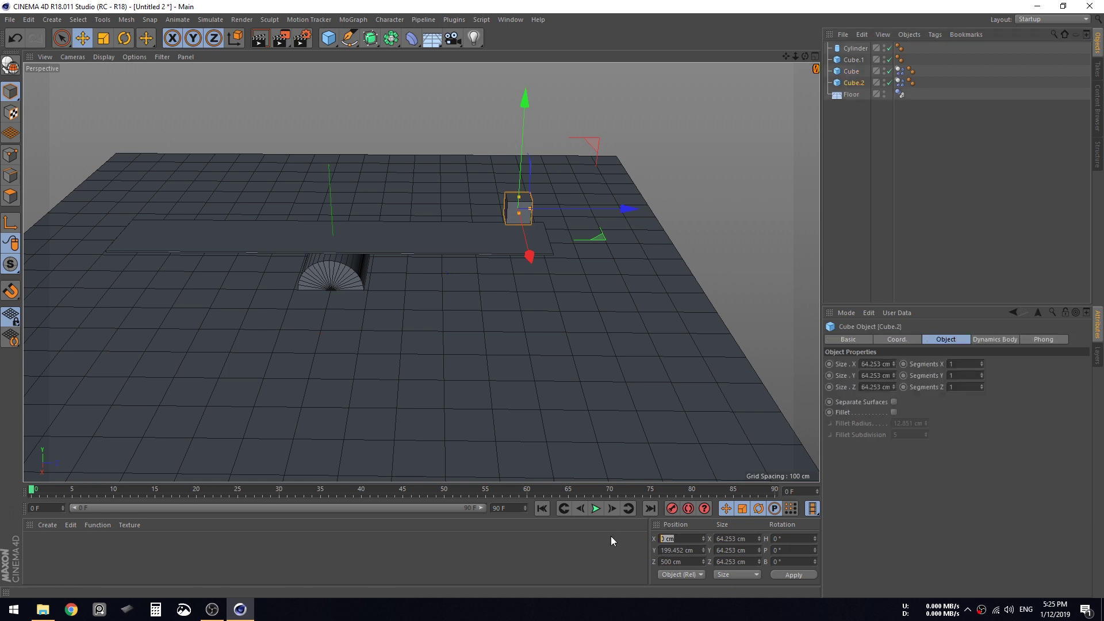
{"action": "type", "text": "-500"}
{"action": "key", "text": "Return"}
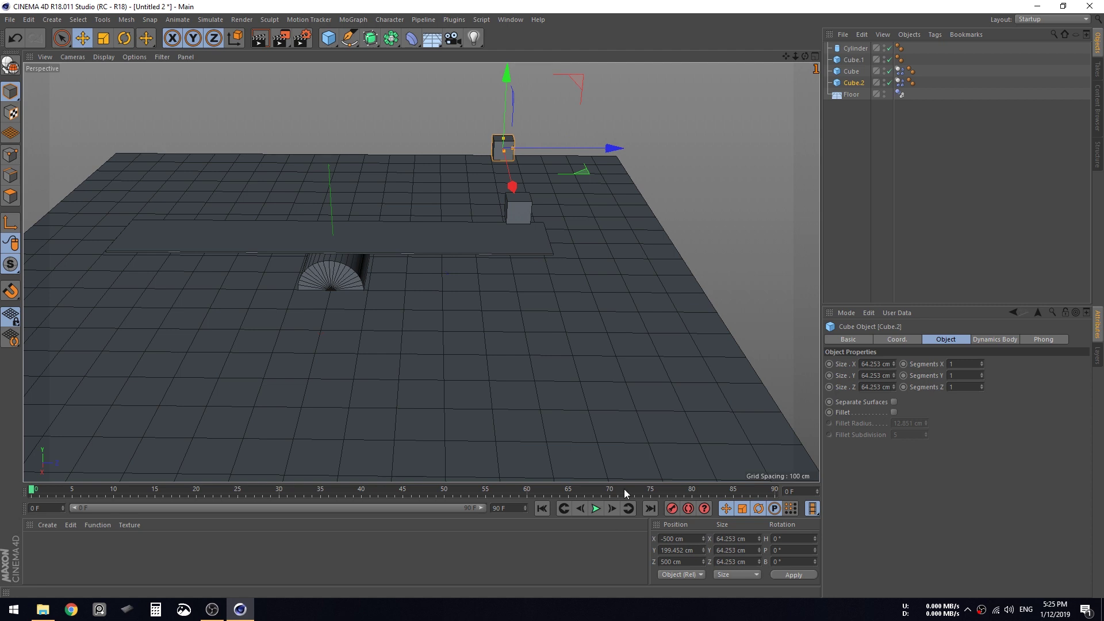
{"action": "key", "text": "ctrl+z"}
- Set the duplicated cube's Z position to -500 cm, above the plank's opposite end, and clear the selection
{"action": "left_click", "coordinate": [661, 562]}
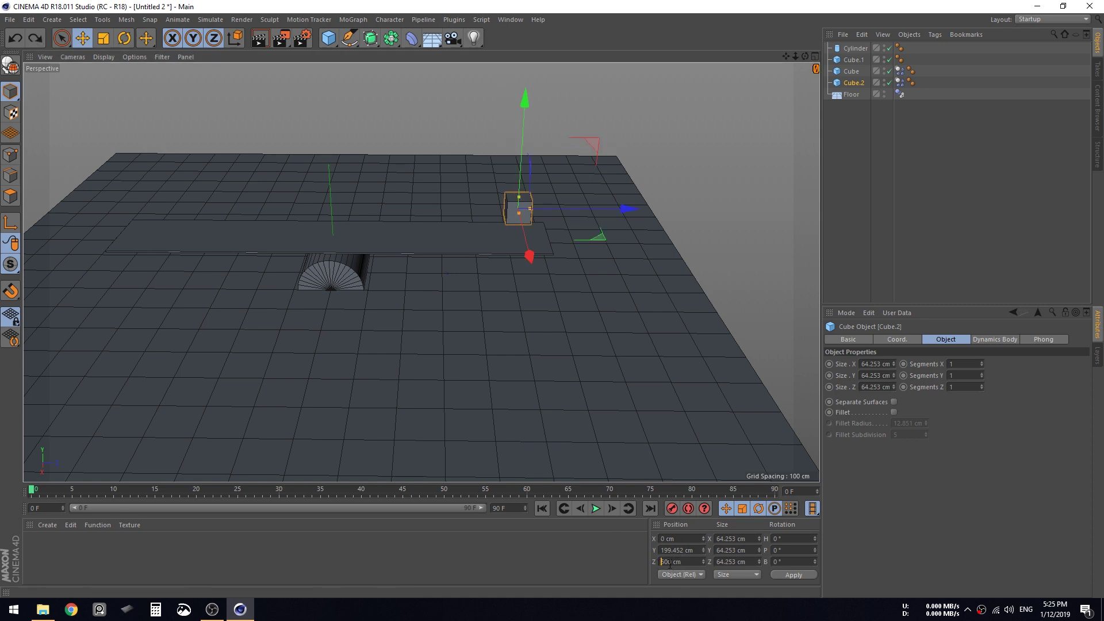
{"action": "type", "text": "-"}
{"action": "key", "text": "Return"}
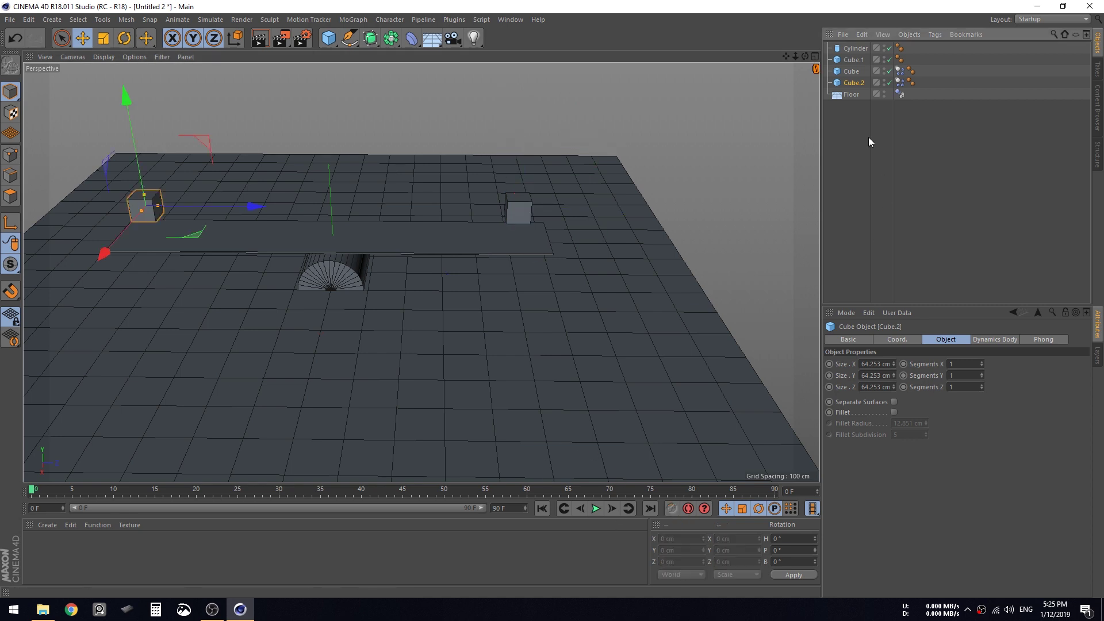
{"action": "left_click", "coordinate": [868, 137]}
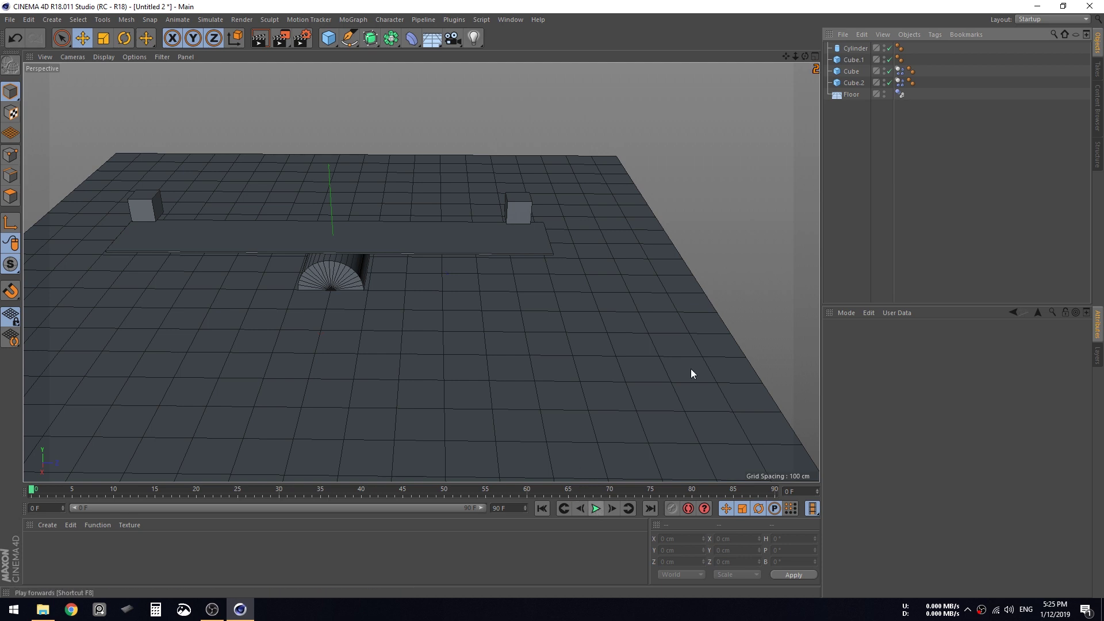
- Copy the small cube's dynamics body tag to the cylinder and the plank
{"action": "left_click", "coordinate": [859, 49]}
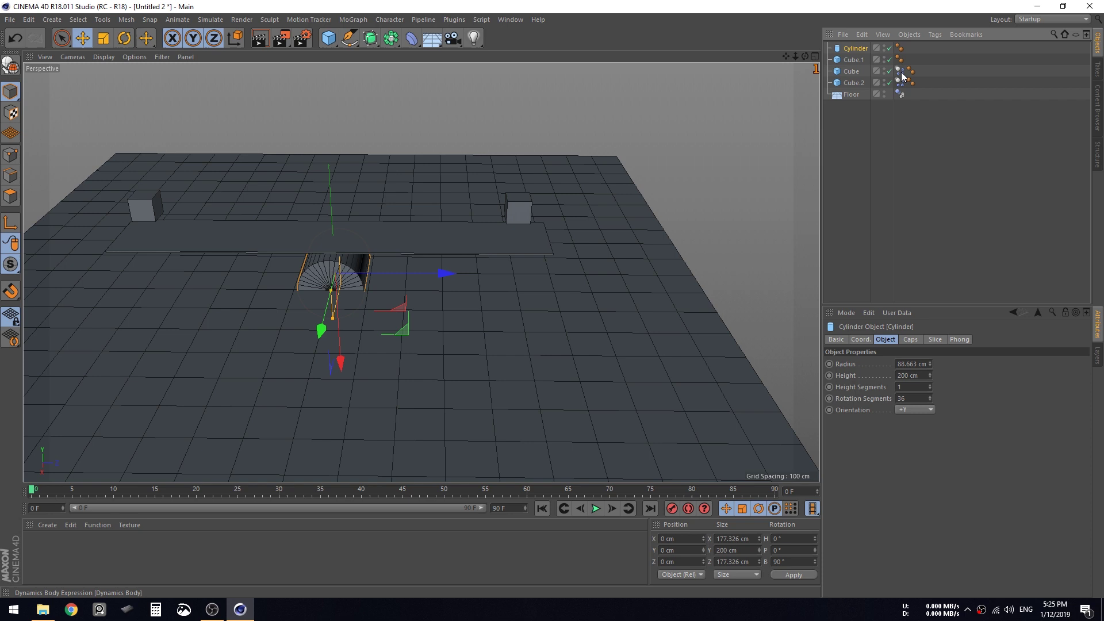
{"action": "left_click_drag", "start_coordinate": [902, 73], "coordinate": [861, 49], "text": "ctrl"}
{"action": "left_click", "coordinate": [888, 152]}
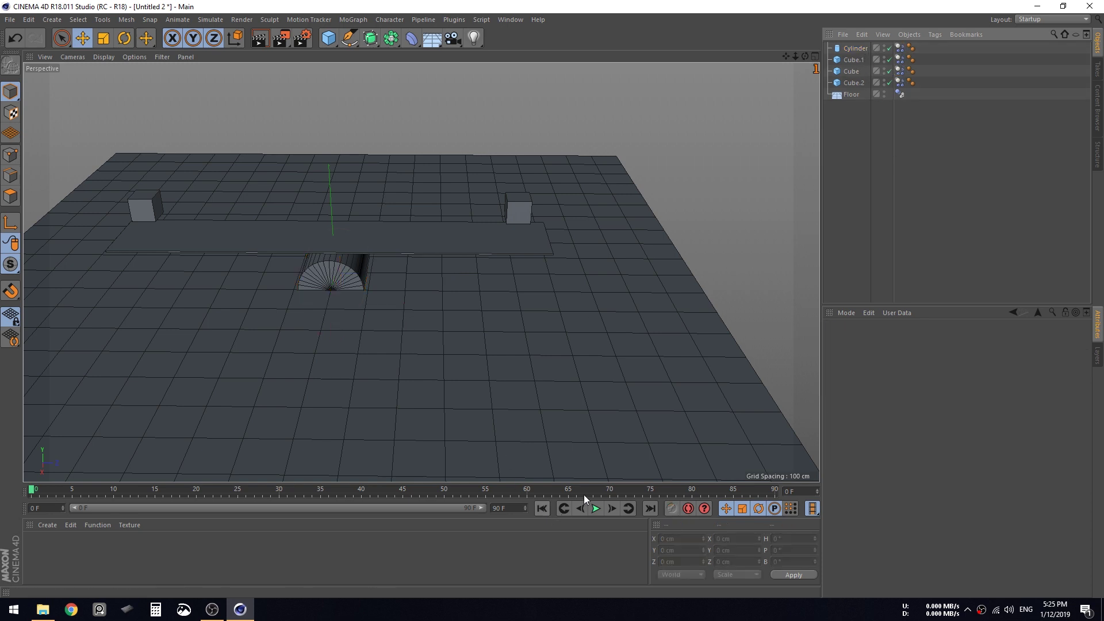
- Play the seesaw simulation briefly, stop it and return the animation to its first frame
{"action": "left_click", "coordinate": [596, 509]}
{"action": "left_click", "coordinate": [596, 508]}
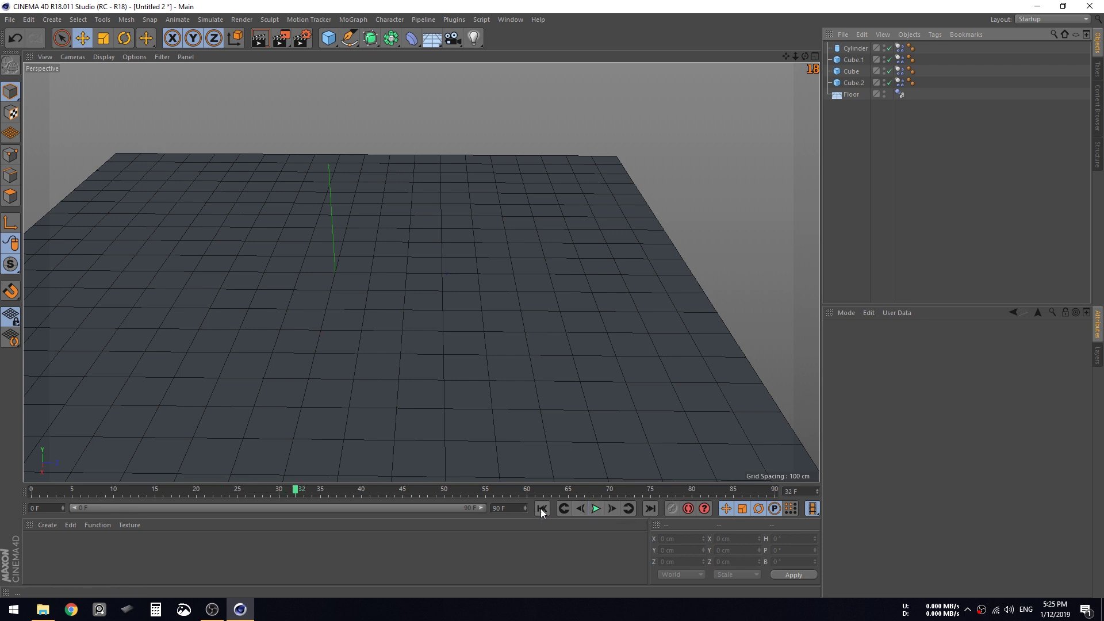
{"action": "left_click", "coordinate": [541, 508]}
- Examine the Dynamic setting in the floor's dynamics body tag
{"action": "left_click", "coordinate": [324, 282]}
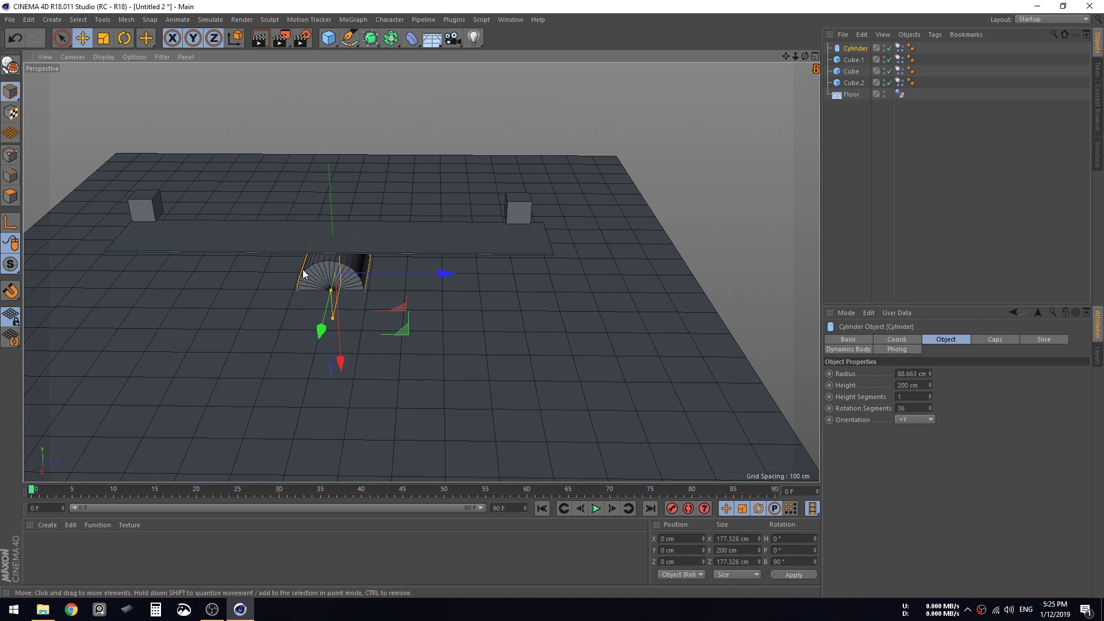
{"action": "left_click", "coordinate": [900, 94]}
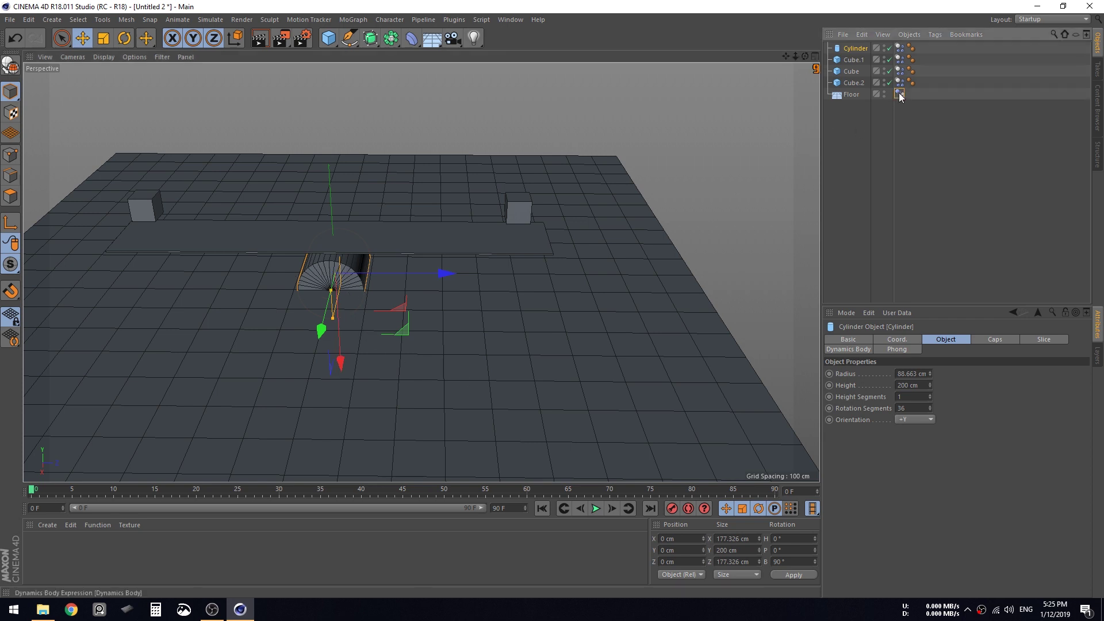
{"action": "left_click", "coordinate": [888, 376]}
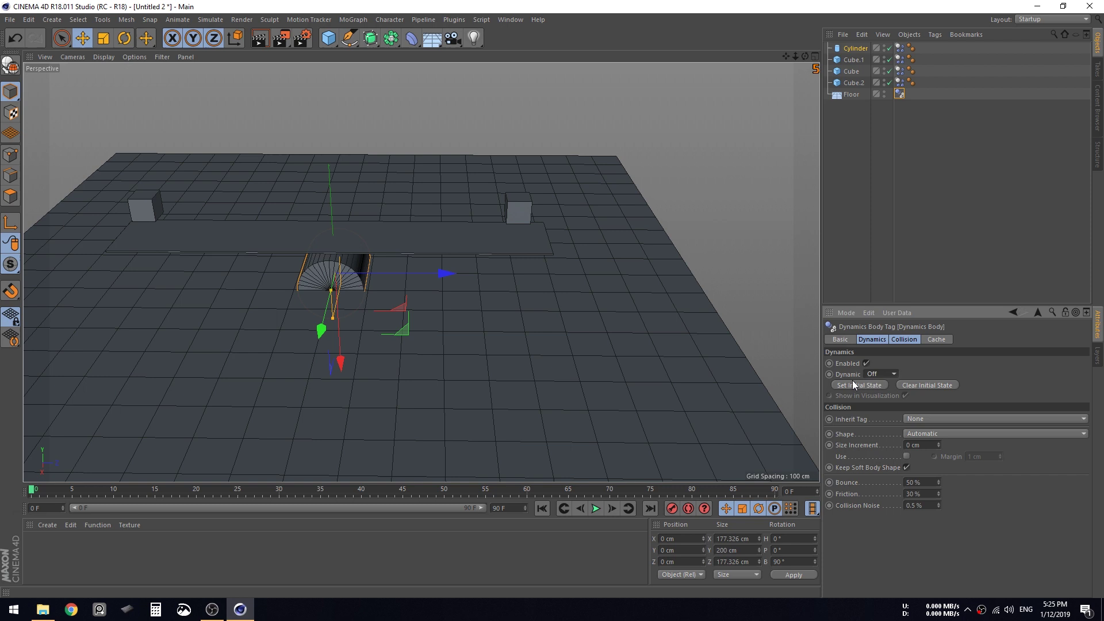
{"action": "left_click", "coordinate": [873, 260]}
- Set Dynamic to Off in the cylinder's dynamics body tag so that it acts as a collider
{"action": "left_click", "coordinate": [900, 48]}
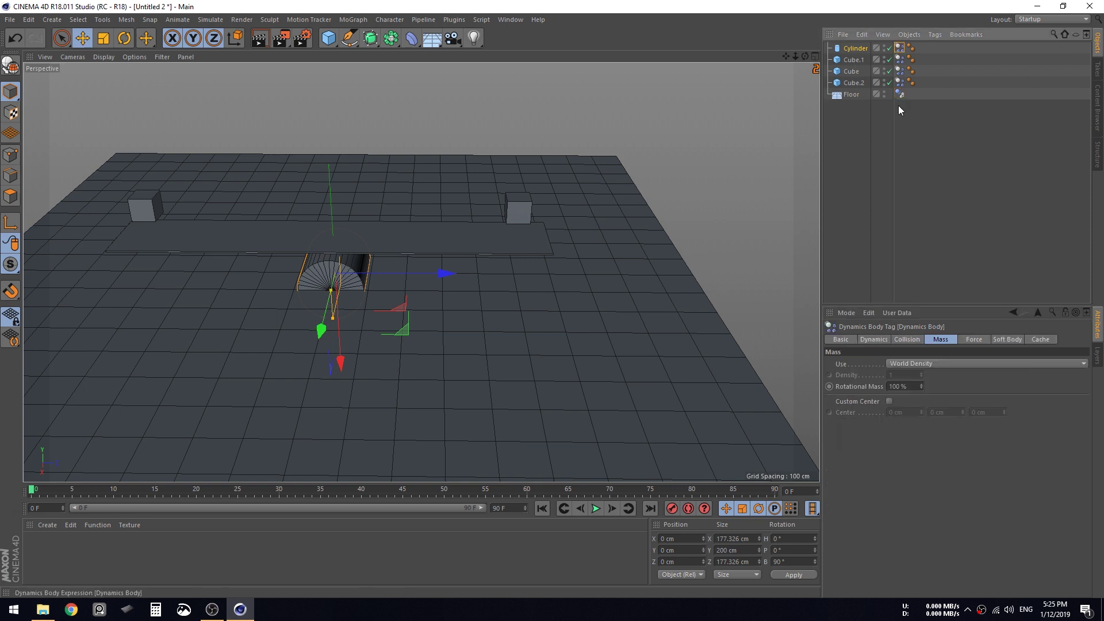
{"action": "left_click", "coordinate": [871, 339]}
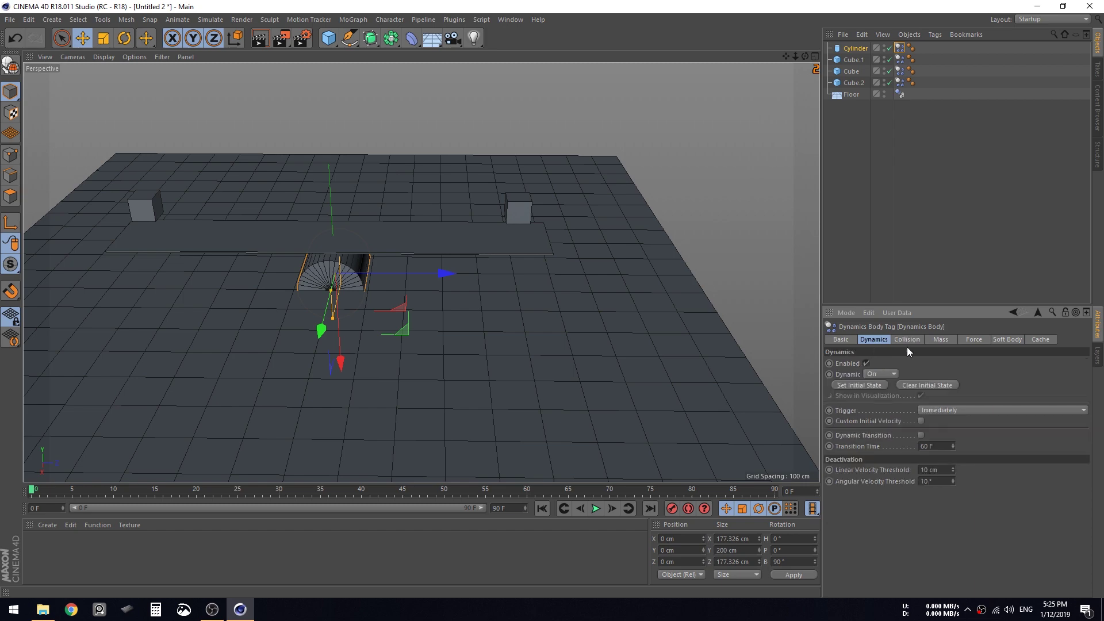
{"action": "left_click", "coordinate": [886, 386]}
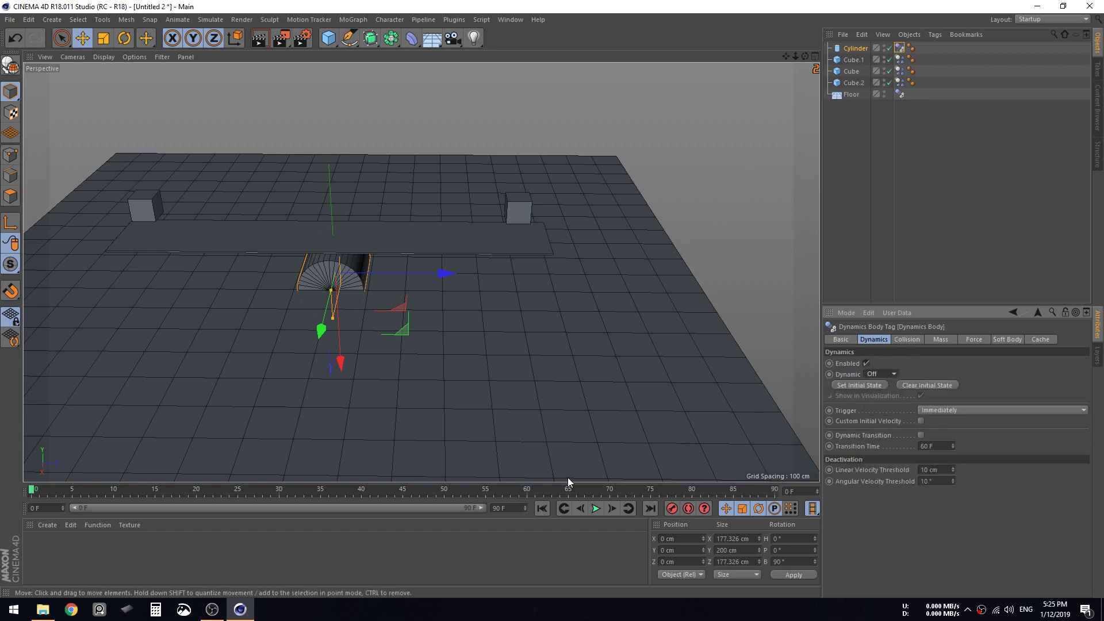
- Play the simulation from a closer, lower view and set the project's end frame to 300
{"action": "left_click", "coordinate": [596, 507]}
{"action": "left_click_drag", "start_coordinate": [297, 308], "coordinate": [519, 359], "text": "alt"}
{"action": "right_click_drag", "start_coordinate": [519, 360], "coordinate": [557, 385], "text": "alt"}
{"action": "double_click", "coordinate": [515, 506]}
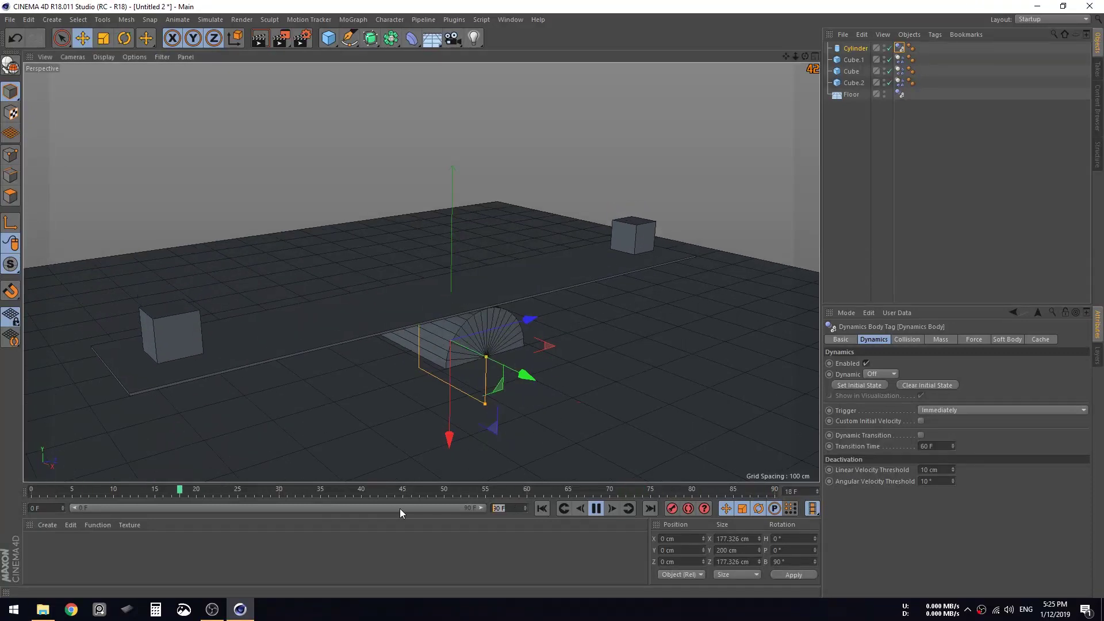
{"action": "type", "text": "300"}
{"action": "key", "text": "Return"}
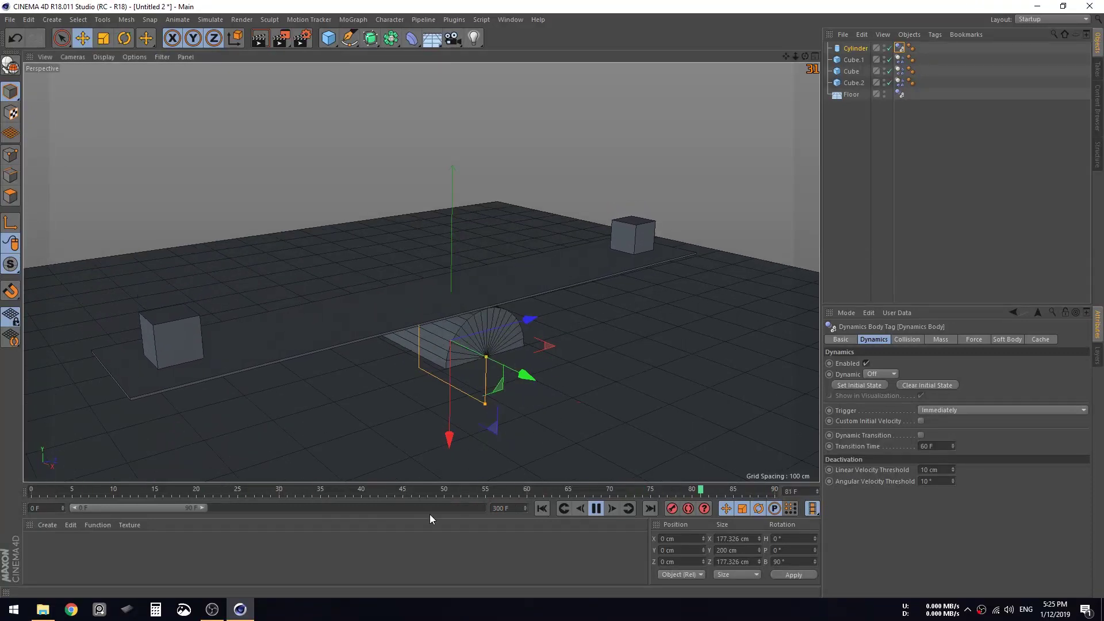
- Extend the preview range to 300 frames and give the far cube's dynamics body a custom density of 2
{"action": "left_click_drag", "start_coordinate": [208, 509], "coordinate": [546, 505]}
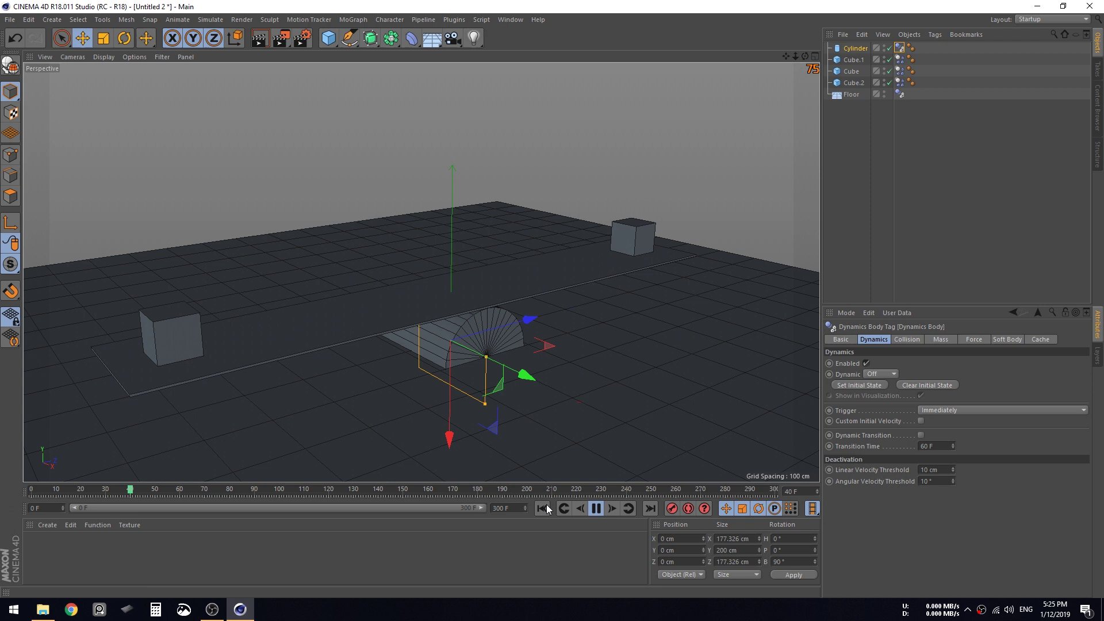
{"action": "left_click", "coordinate": [635, 239]}
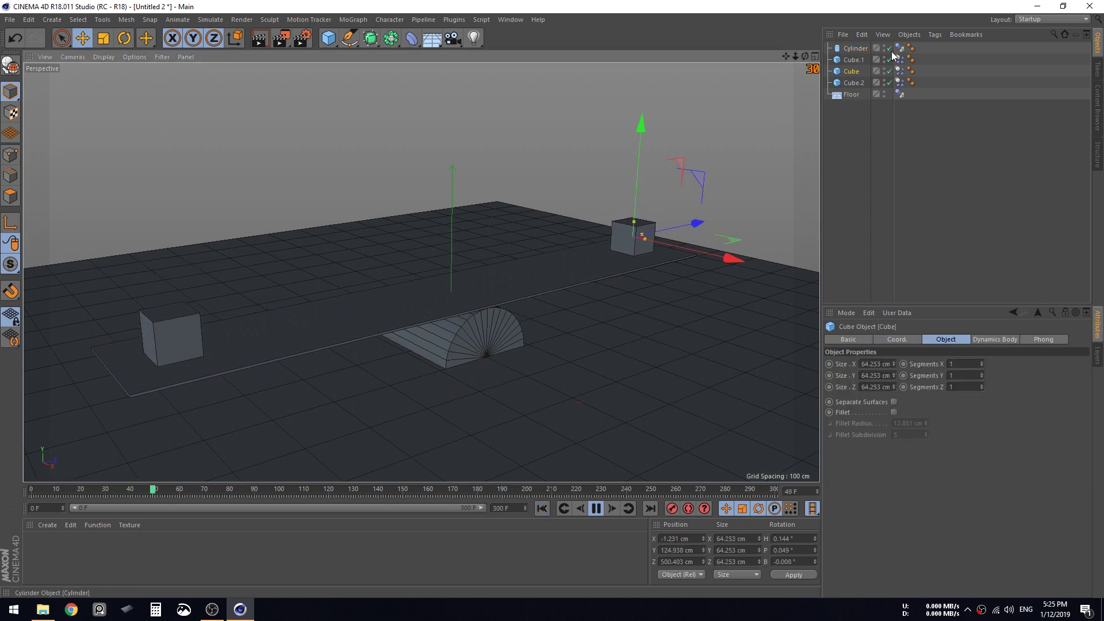
{"action": "left_click", "coordinate": [900, 71]}
{"action": "left_click", "coordinate": [941, 339]}
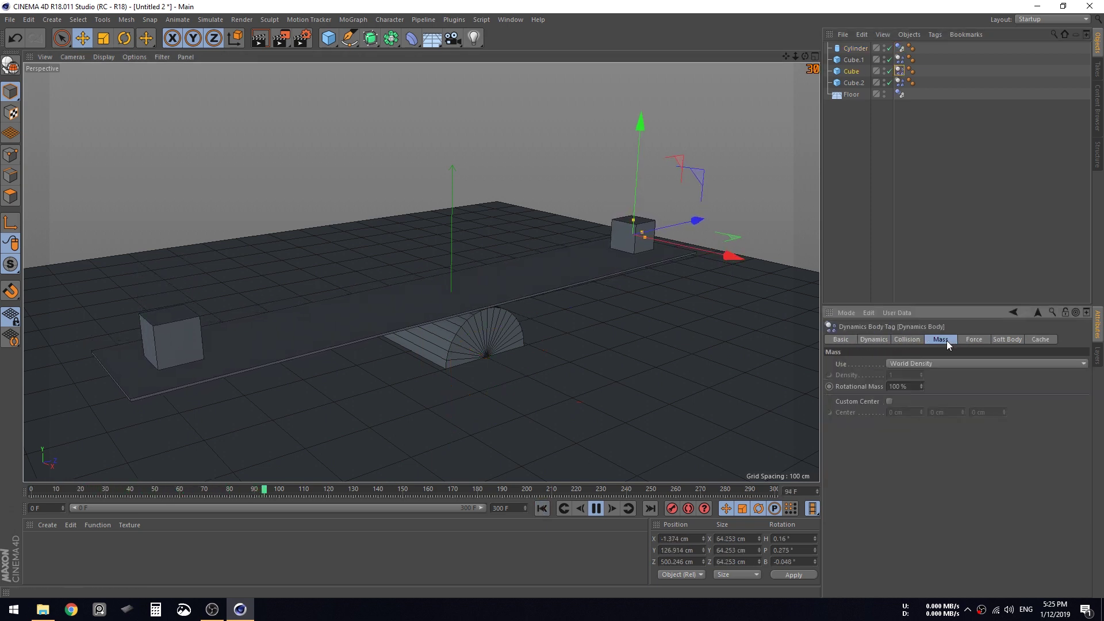
{"action": "left_click", "coordinate": [917, 364]}
{"action": "left_click", "coordinate": [934, 388]}
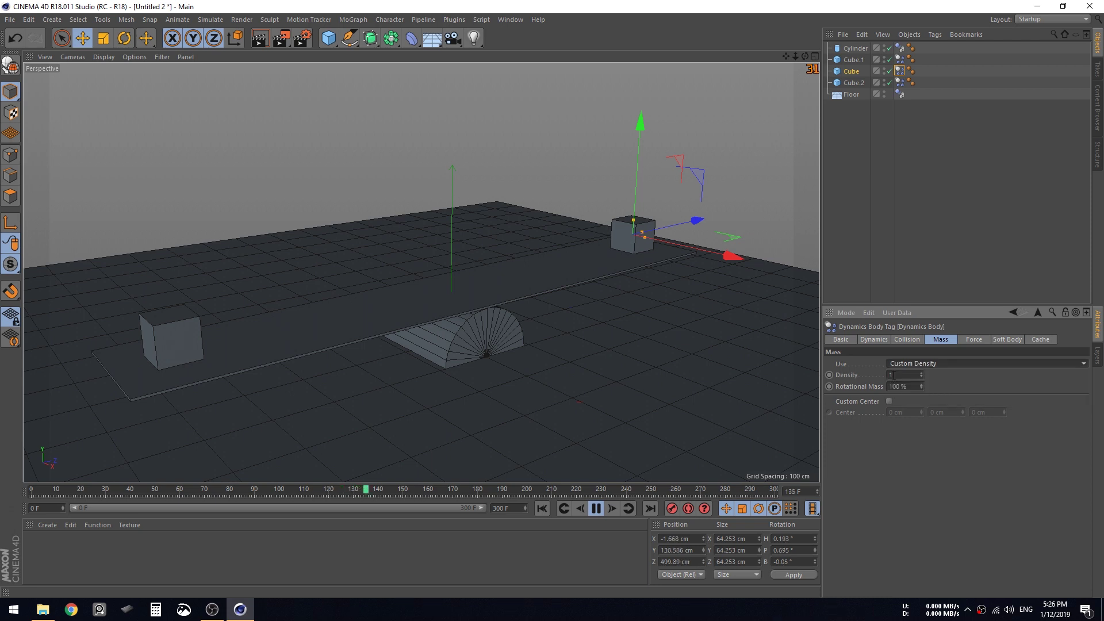
{"action": "type", "text": "2"}
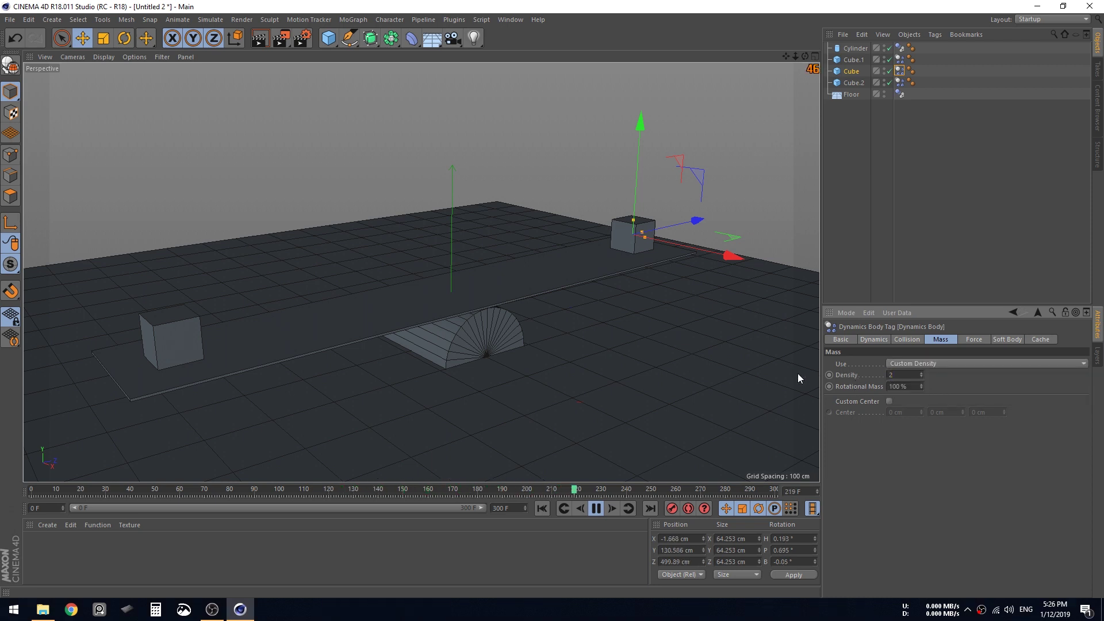
- Replay the seesaw simulation from the first frame, stop it and rewind the animation
{"action": "left_click", "coordinate": [545, 510]}
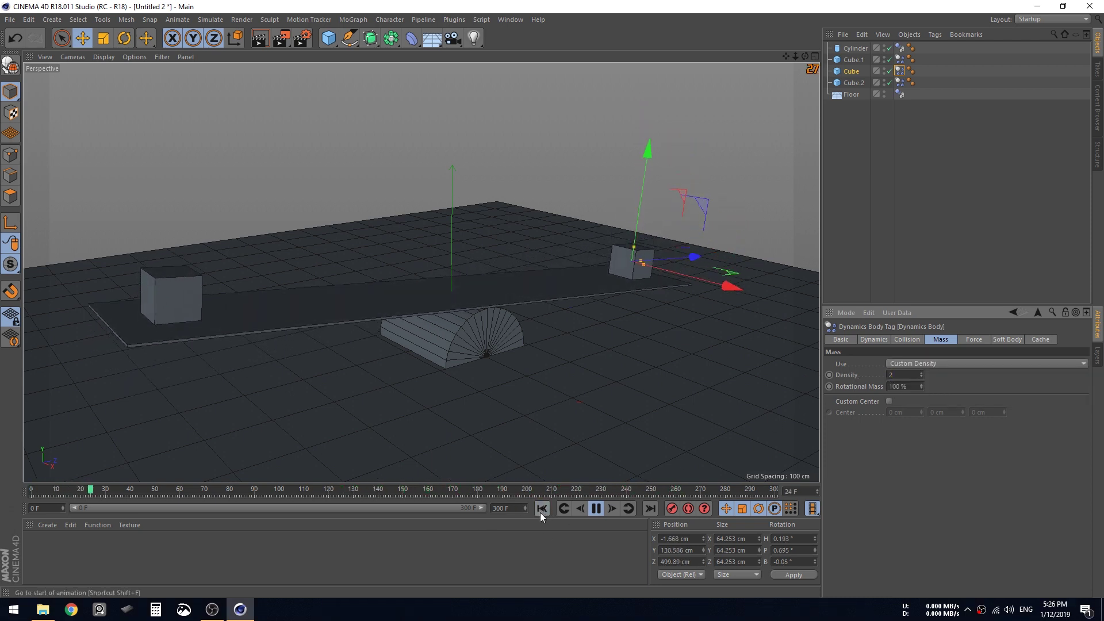
{"action": "left_click", "coordinate": [595, 508]}
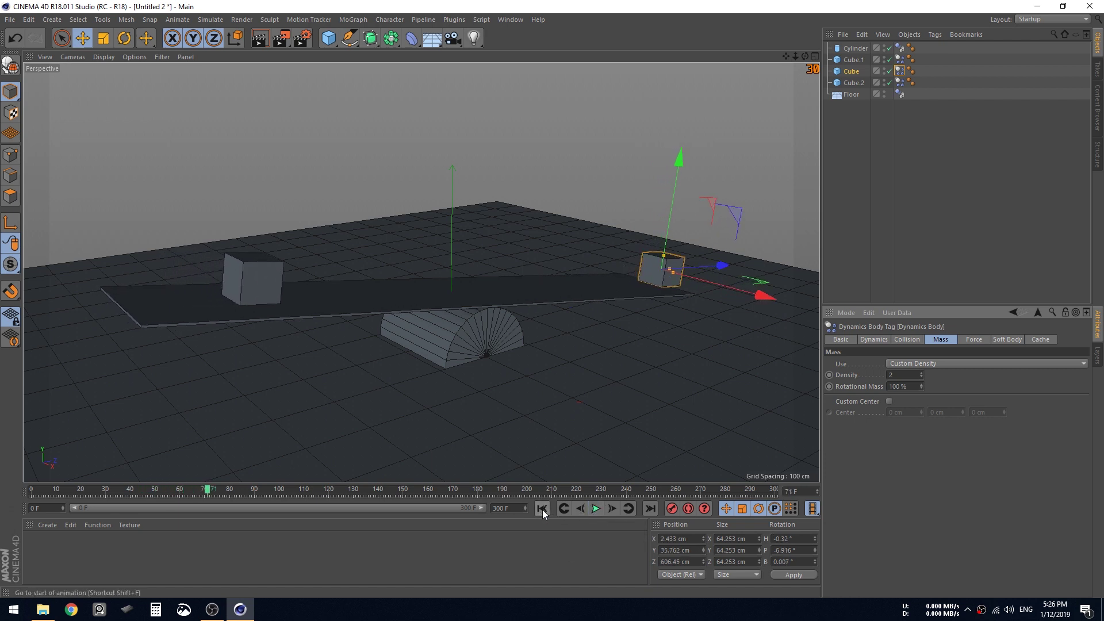
{"action": "left_click", "coordinate": [543, 510]}
- Switch both cubes' dynamics bodies to Custom Mass, with 10 for the far cube and 15 for the near cube
{"action": "left_click", "coordinate": [910, 364]}
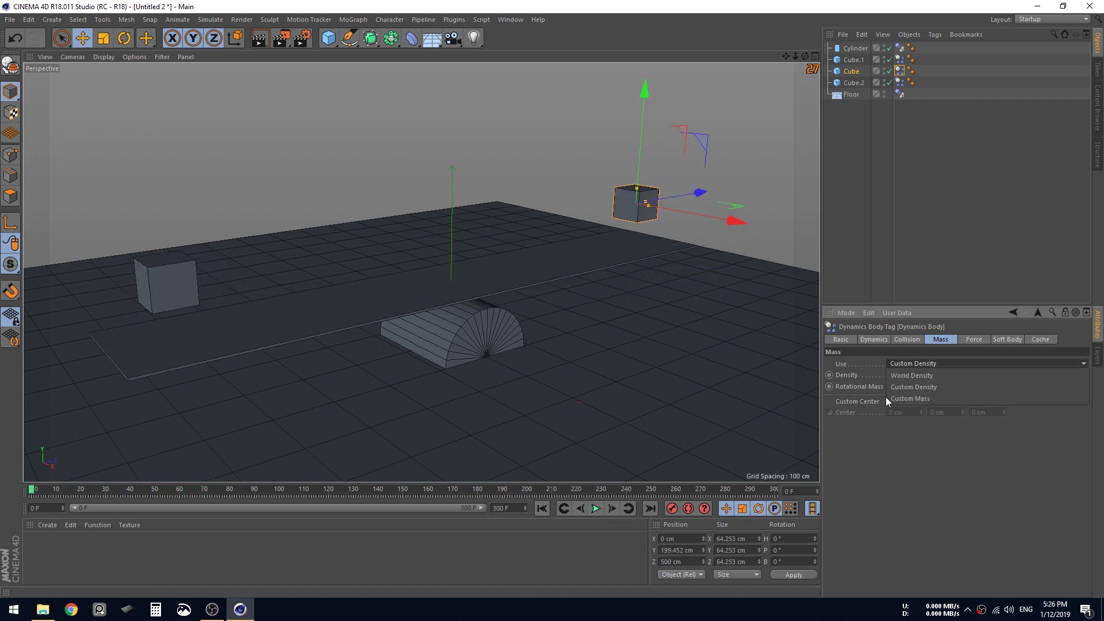
{"action": "left_click", "coordinate": [910, 398]}
{"action": "left_click", "coordinate": [893, 375]}
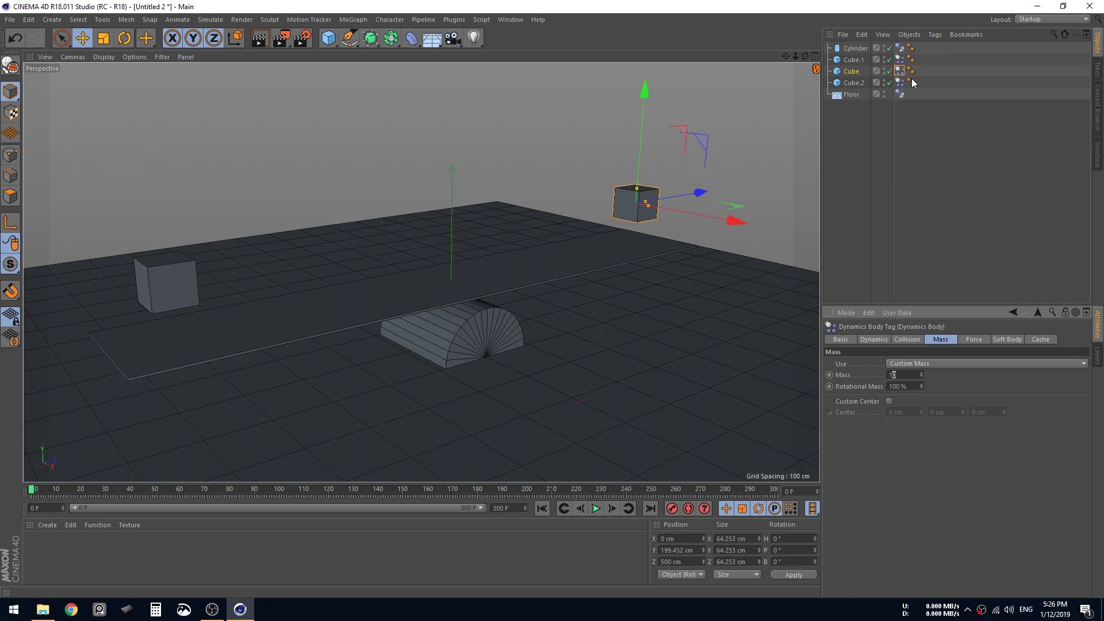
{"action": "left_click", "coordinate": [172, 269]}
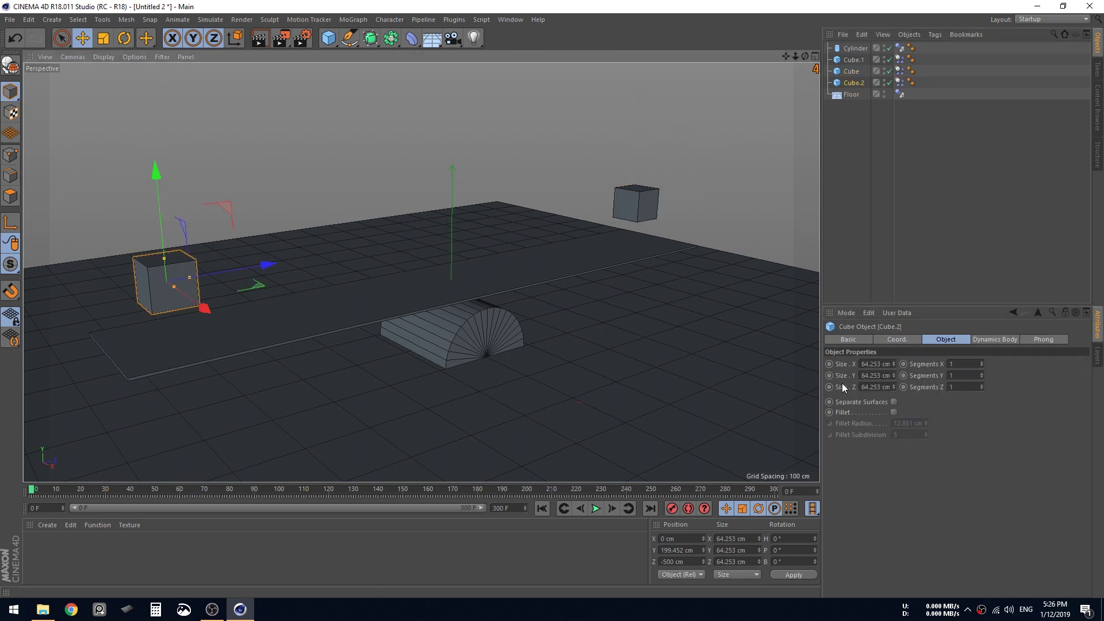
{"action": "left_click", "coordinate": [900, 82]}
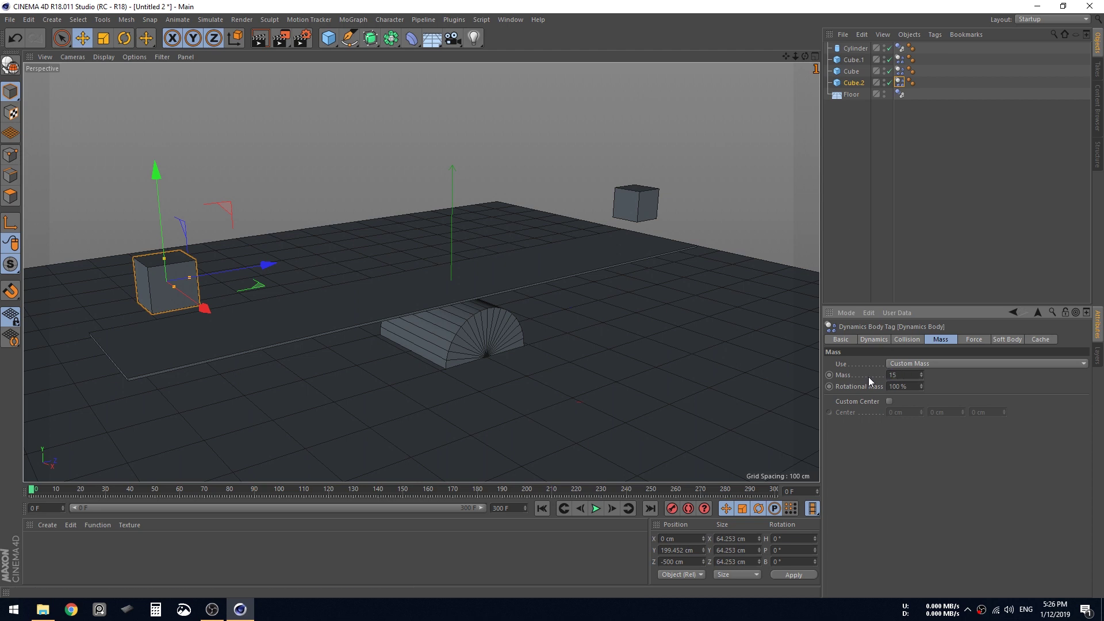
- Play the seesaw simulation twice from the start to compare the cubes' masses, then rewind the animation
{"action": "left_click", "coordinate": [596, 508]}
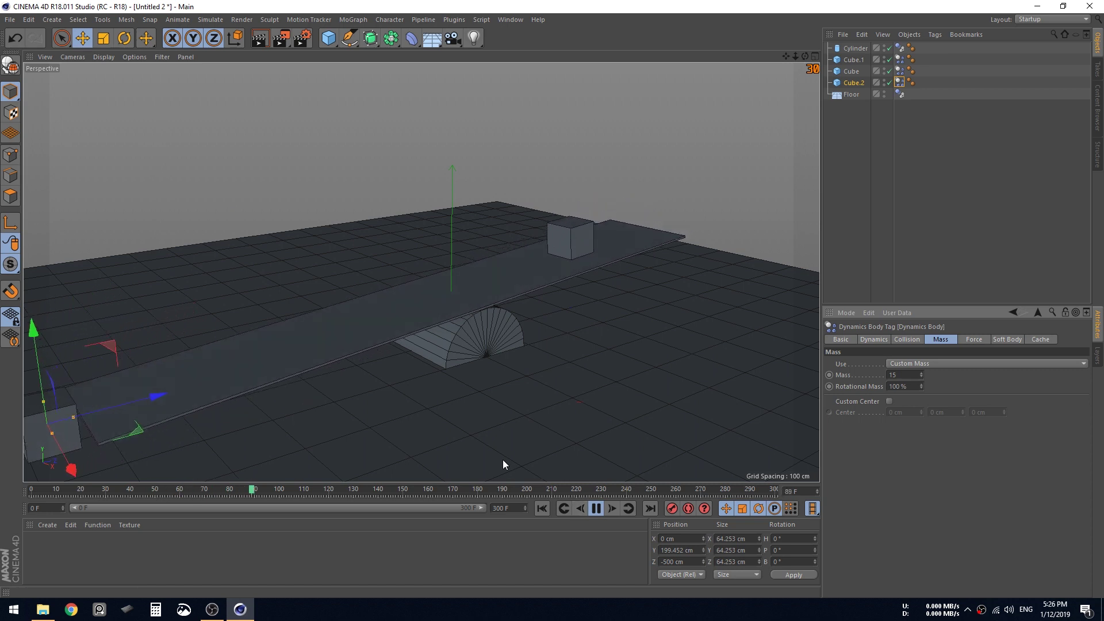
{"action": "left_click", "coordinate": [596, 508]}
{"action": "left_click", "coordinate": [544, 507]}
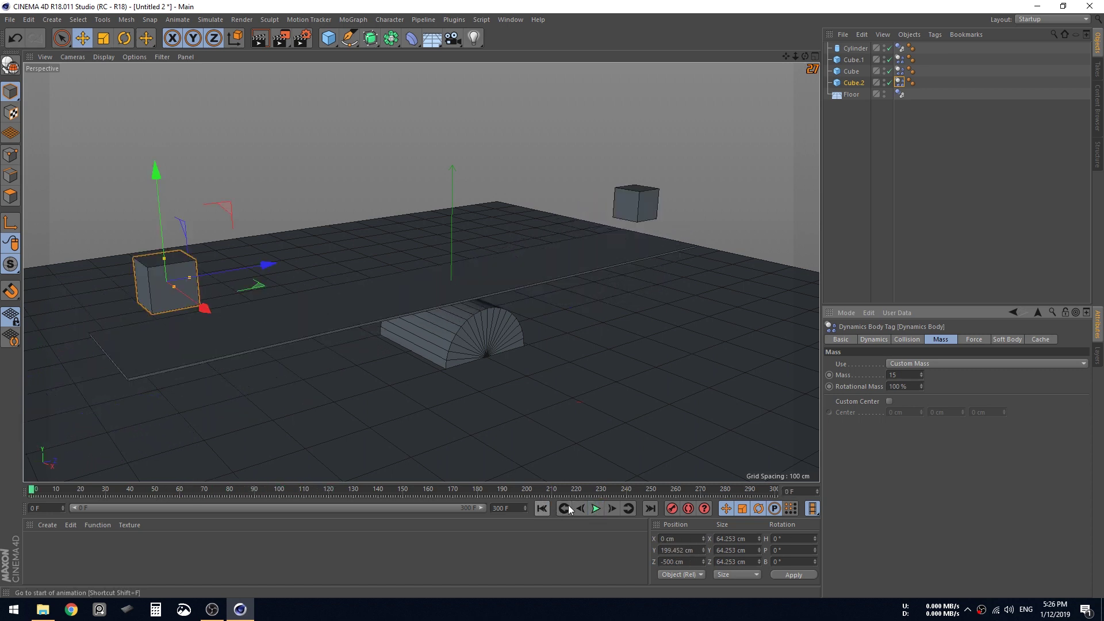
{"action": "left_click", "coordinate": [595, 508]}
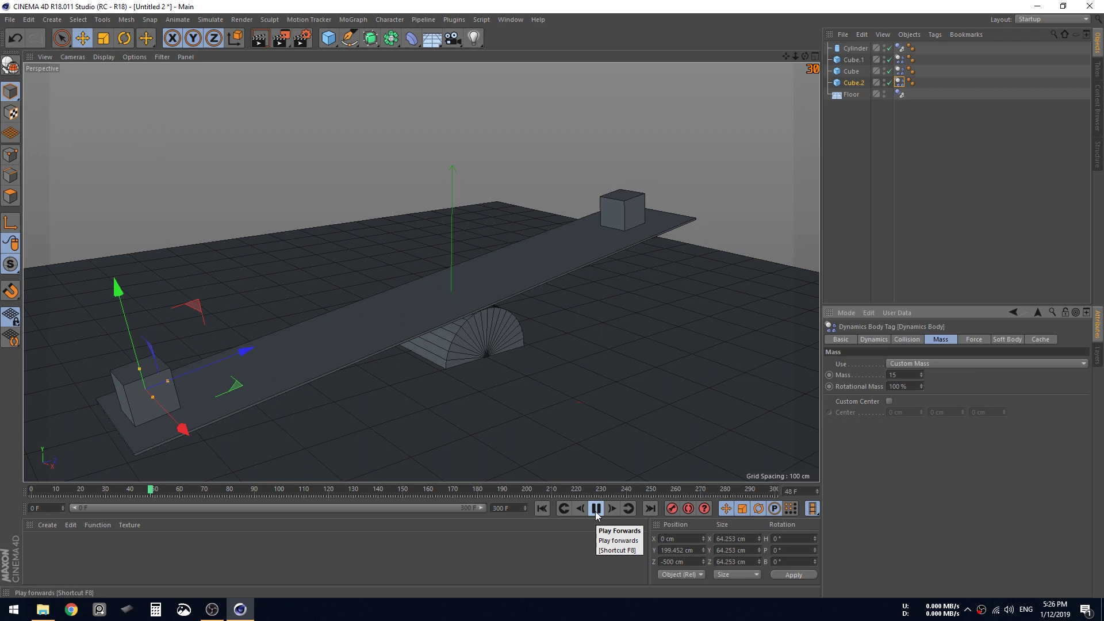
{"action": "left_click", "coordinate": [596, 511]}
{"action": "left_click", "coordinate": [542, 509]}
{"action": "left_click_drag", "start_coordinate": [946, 190], "coordinate": [820, 10]}
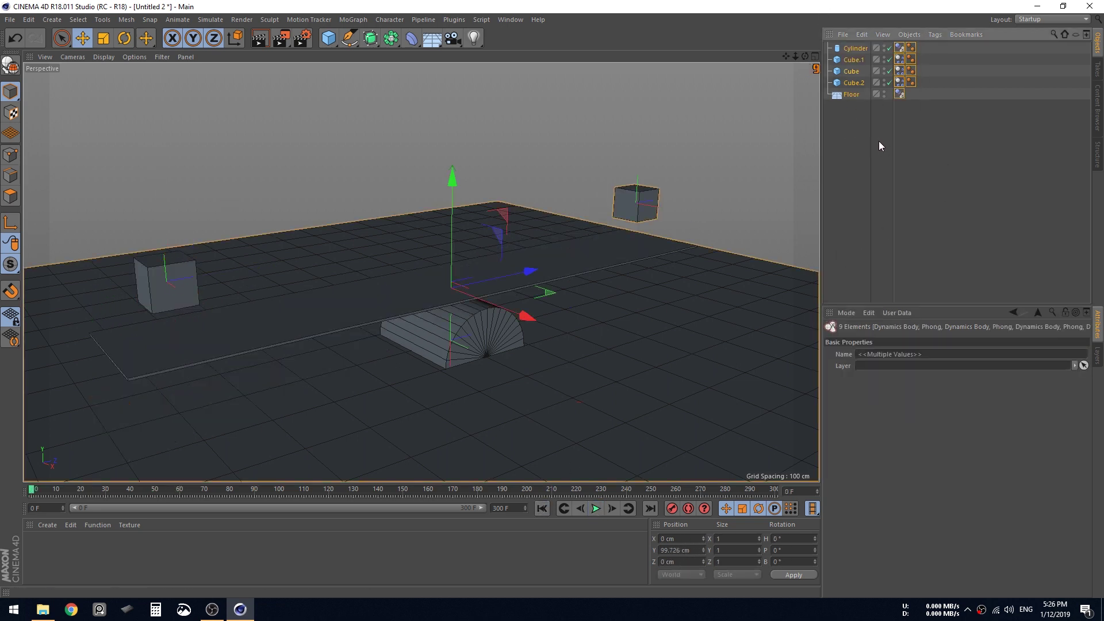
{"action": "left_click", "coordinate": [915, 133]}
{"action": "left_click", "coordinate": [900, 60]}
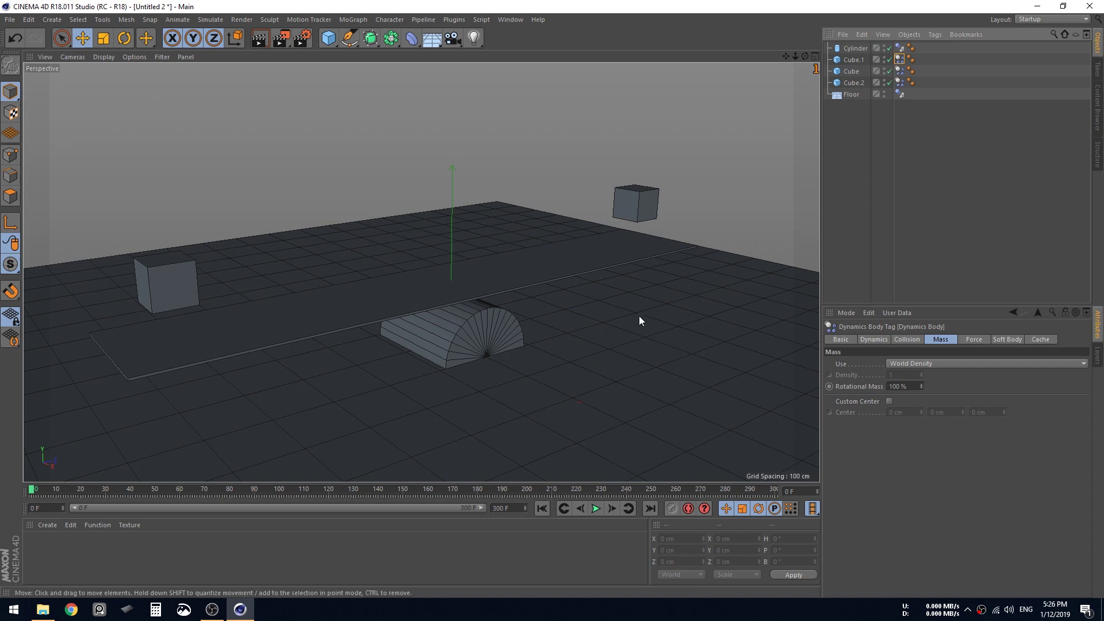
{"action": "left_click_drag", "start_coordinate": [640, 315], "coordinate": [424, 350], "text": "alt"}
{"action": "middle_click_drag", "start_coordinate": [423, 346], "coordinate": [568, 290], "text": "alt"}
{"action": "left_click_drag", "start_coordinate": [602, 288], "coordinate": [564, 240], "text": "alt"}
- Set the Collision Noise to 0 in the far cube's dynamics body tag
{"action": "left_click", "coordinate": [900, 71]}
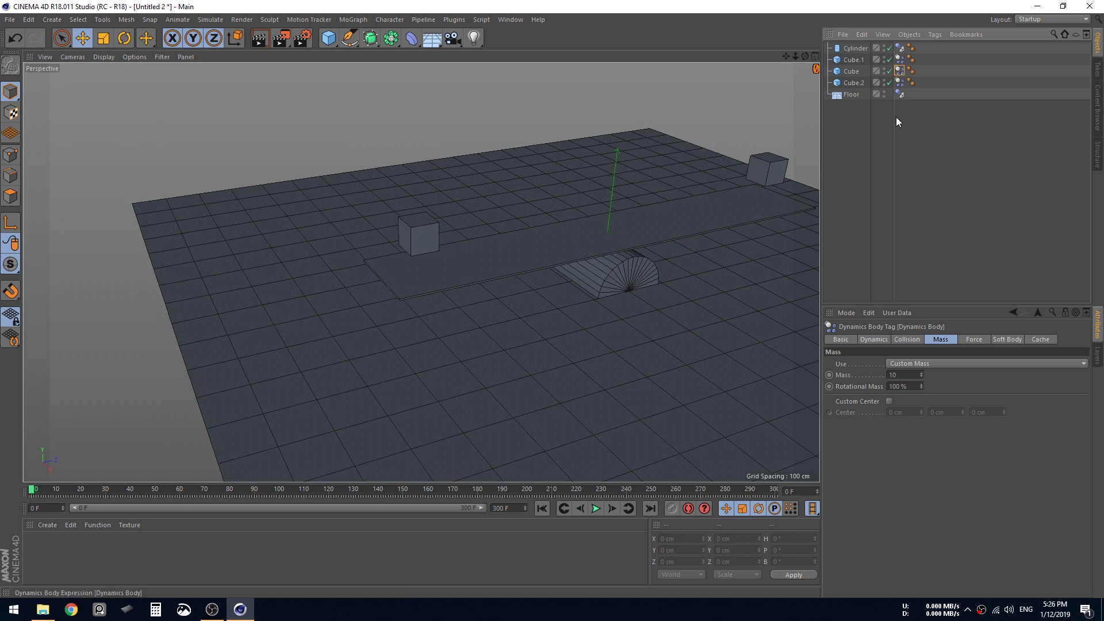
{"action": "left_click", "coordinate": [907, 340]}
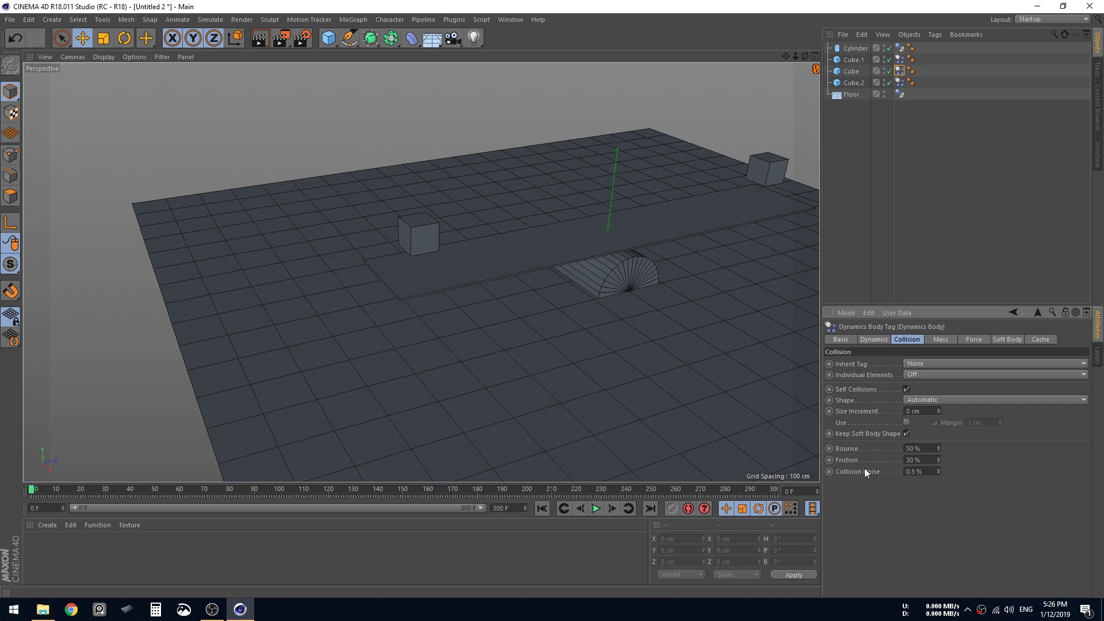
{"action": "left_click", "coordinate": [913, 448]}
{"action": "key", "text": "Tab"}
{"action": "key", "text": "Tab"}
{"action": "type", "text": "0"}
{"action": "key", "text": "Return"}
- Delete the plank, the cylinder pivot and the far cube, keeping only the near cube and the floor
{"action": "left_click", "coordinate": [408, 231]}
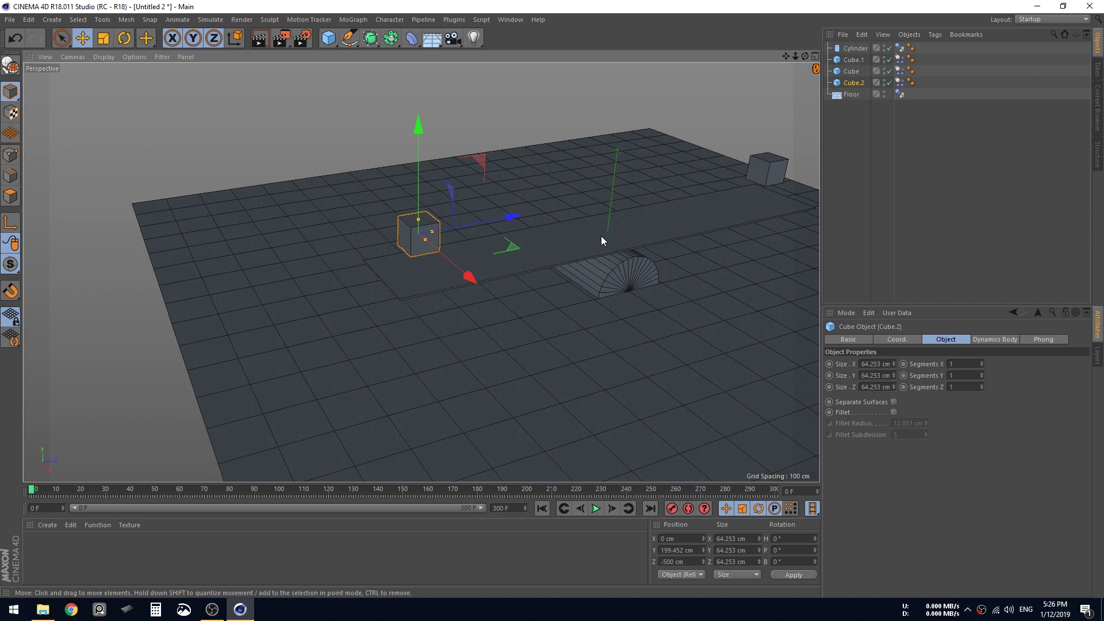
{"action": "left_click", "coordinate": [601, 238]}
{"action": "key", "text": "Delete"}
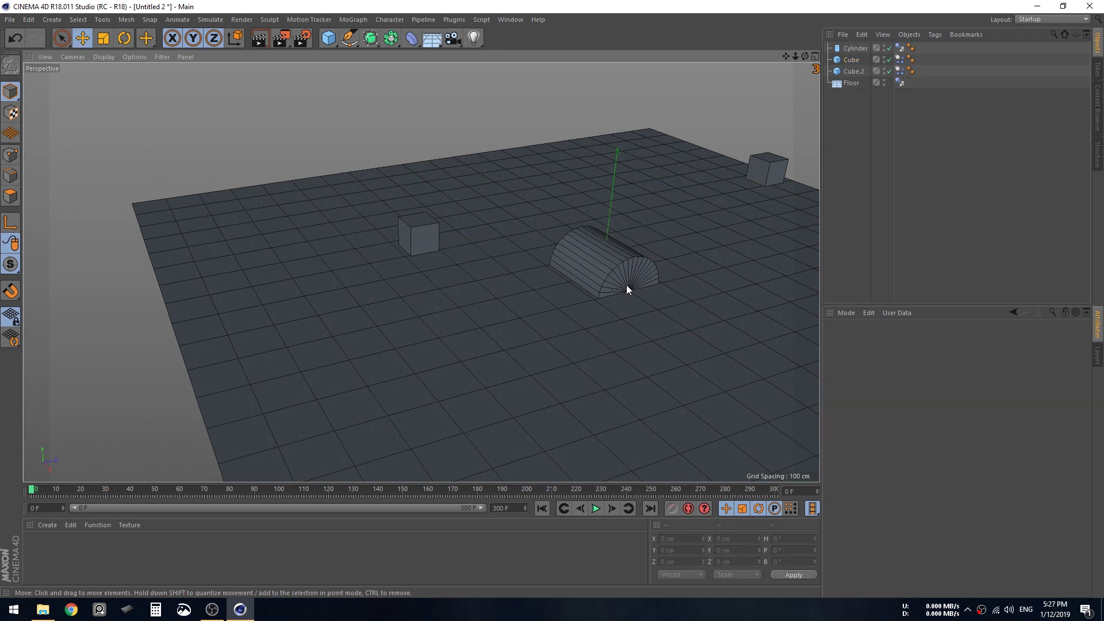
{"action": "left_click", "coordinate": [625, 286]}
{"action": "key", "text": "Delete"}
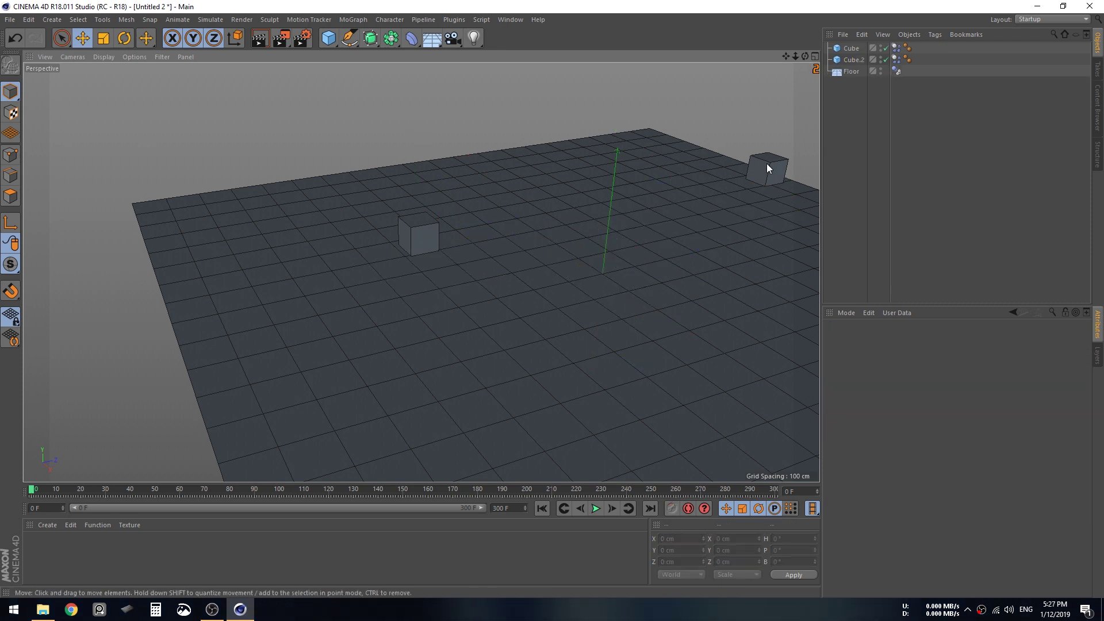
{"action": "left_click", "coordinate": [767, 168]}
{"action": "key", "text": "Delete"}
- Move the remaining cube along Z to about -99 cm and add a Plane primitive to the scene
{"action": "left_click", "coordinate": [418, 236]}
{"action": "left_click_drag", "start_coordinate": [473, 218], "coordinate": [632, 187]}
{"action": "left_click", "coordinate": [432, 38]}
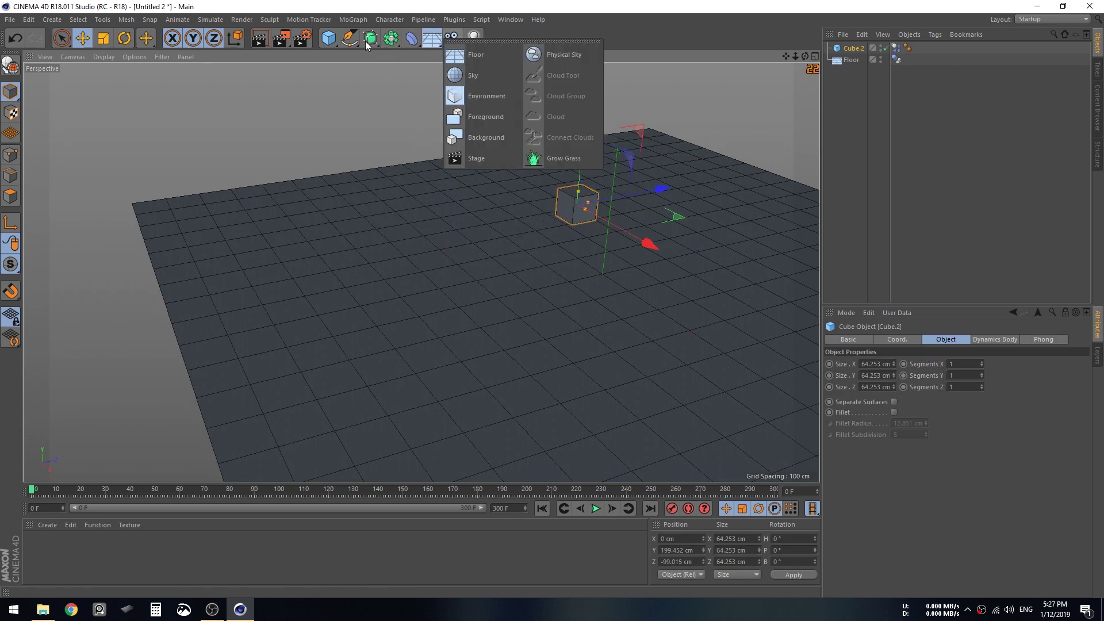
{"action": "left_click", "coordinate": [328, 38]}
{"action": "left_click", "coordinate": [433, 73]}
- Rotate the plane to a pitch of -30° so that it forms a slope
{"action": "left_click_drag", "start_coordinate": [492, 217], "coordinate": [422, 208], "text": "alt"}
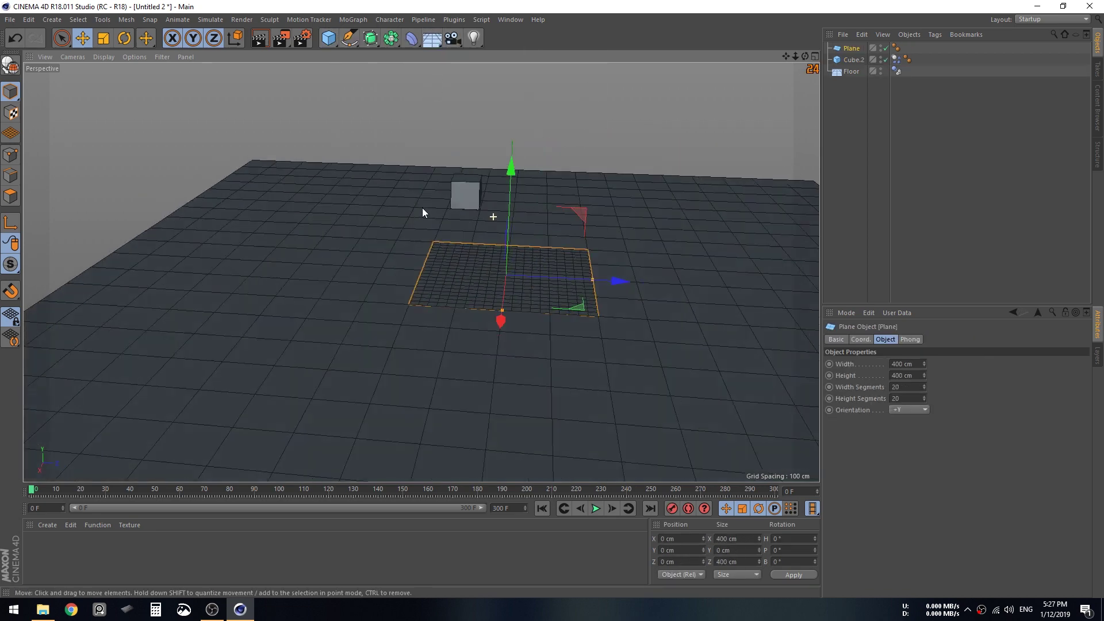
{"action": "left_click", "coordinate": [125, 37]}
{"action": "left_click_drag", "start_coordinate": [547, 219], "coordinate": [575, 247], "text": "shift"}
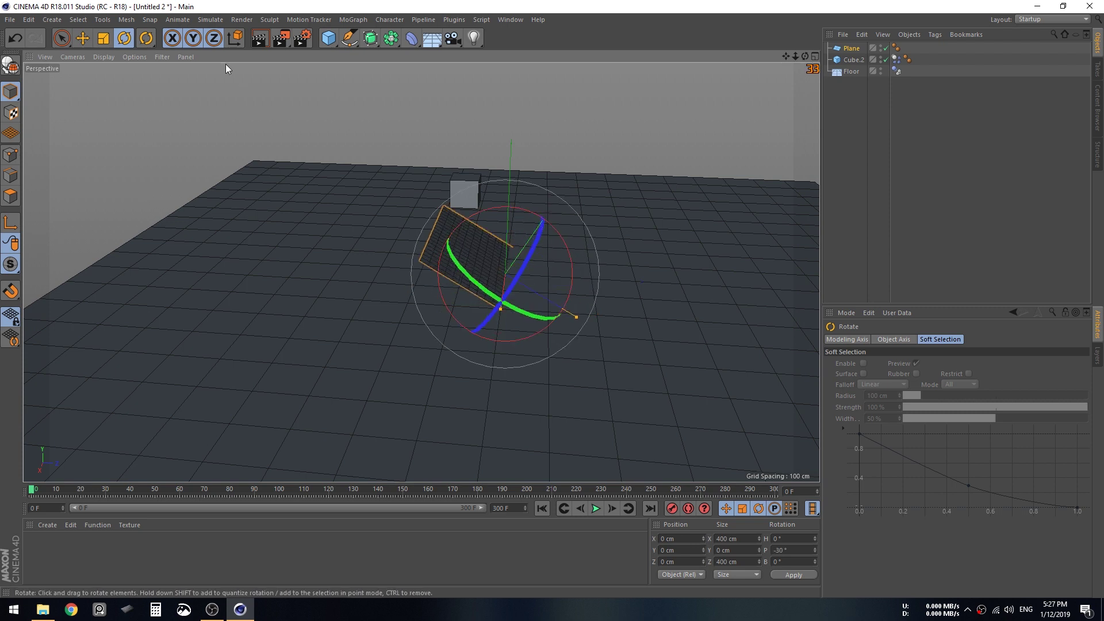
- Scale the plane uniformly to about 914 cm and move it to about Y 210 cm, Z -243 cm under the cube
{"action": "left_click", "coordinate": [99, 39]}
{"action": "left_click_drag", "start_coordinate": [368, 173], "coordinate": [460, 167]}
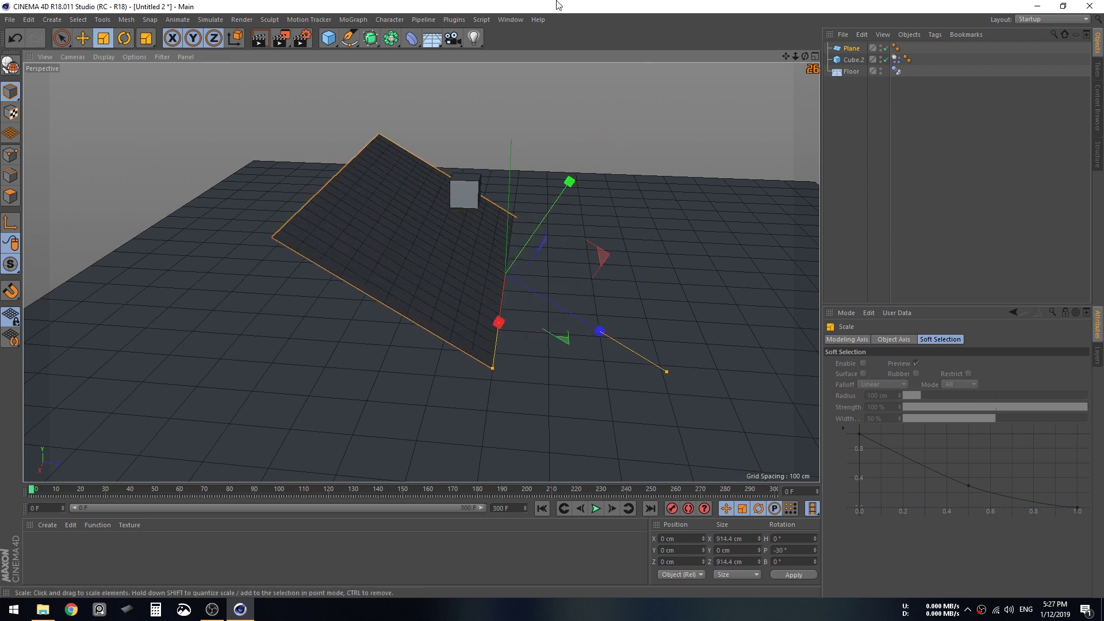
{"action": "left_click", "coordinate": [82, 38]}
{"action": "left_click_drag", "start_coordinate": [550, 253], "coordinate": [497, 163]}
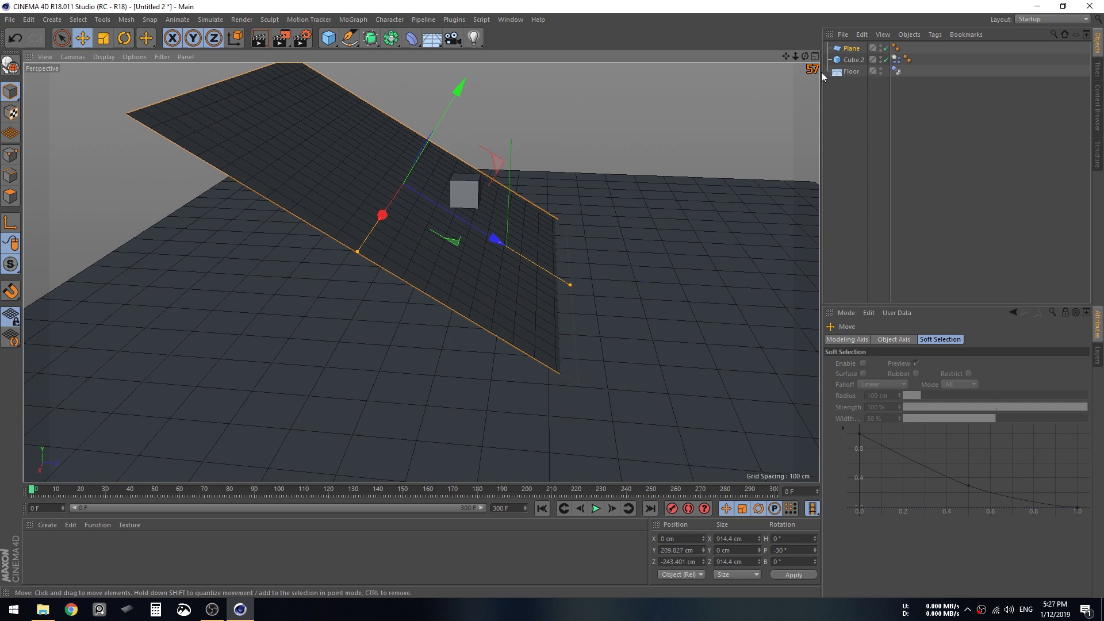
- Copy the floor's collider dynamics body tag onto the sloped plane
{"action": "left_click", "coordinate": [853, 60]}
{"action": "left_click", "coordinate": [896, 60]}
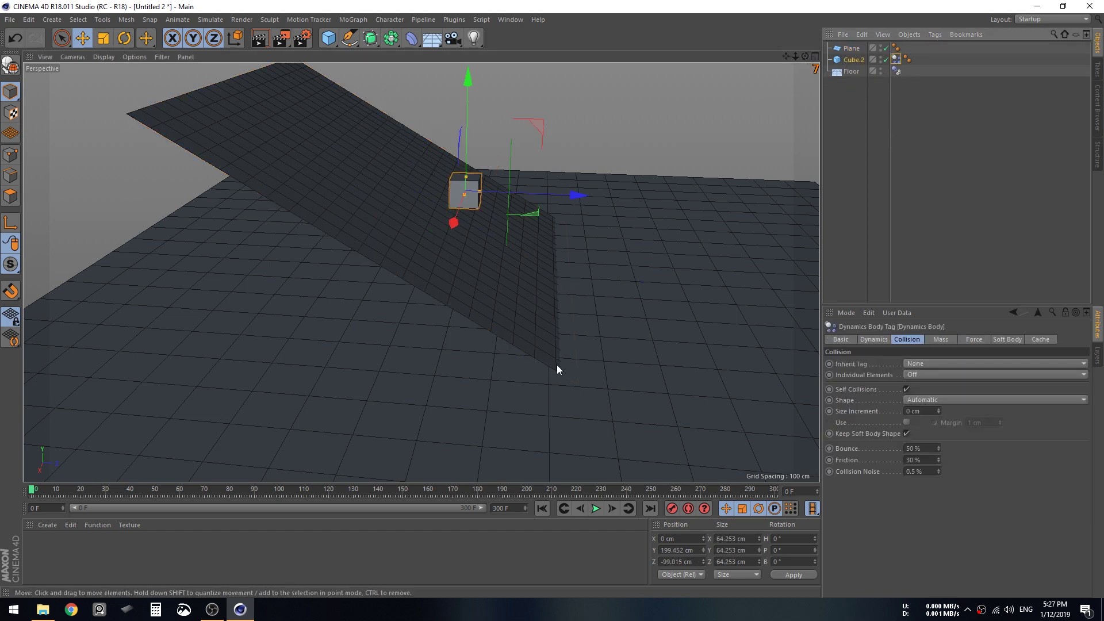
{"action": "left_click_drag", "start_coordinate": [896, 59], "coordinate": [851, 48], "text": "ctrl"}
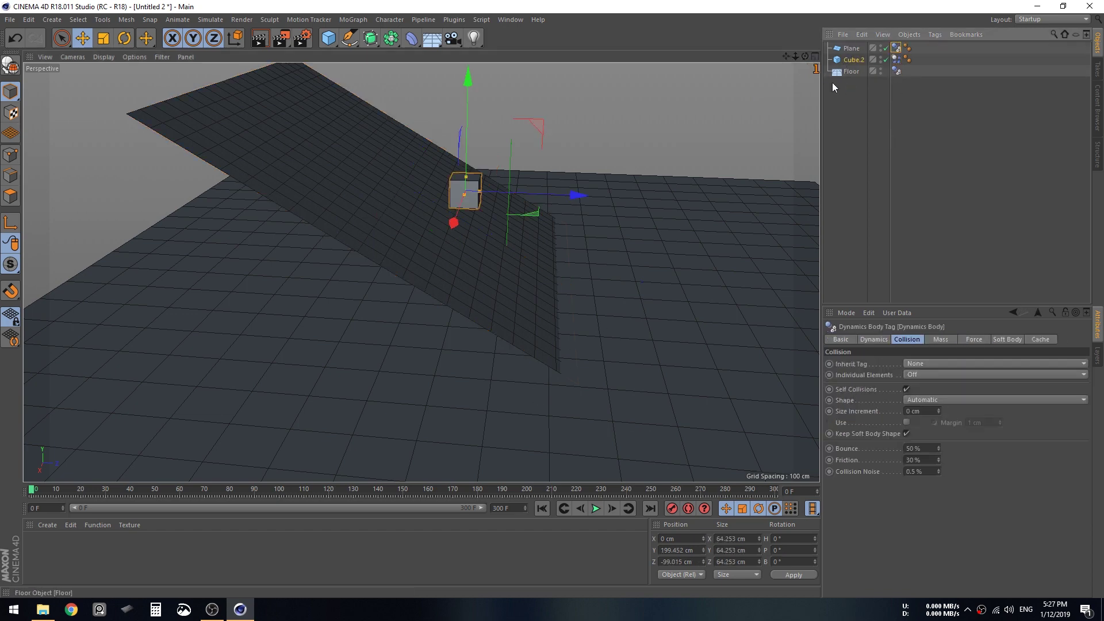
- Play the simulation of the cube on the slope, restart it from the first frame and stop it
{"action": "left_click_drag", "start_coordinate": [467, 267], "coordinate": [417, 254], "text": "alt"}
{"action": "left_click", "coordinate": [596, 508]}
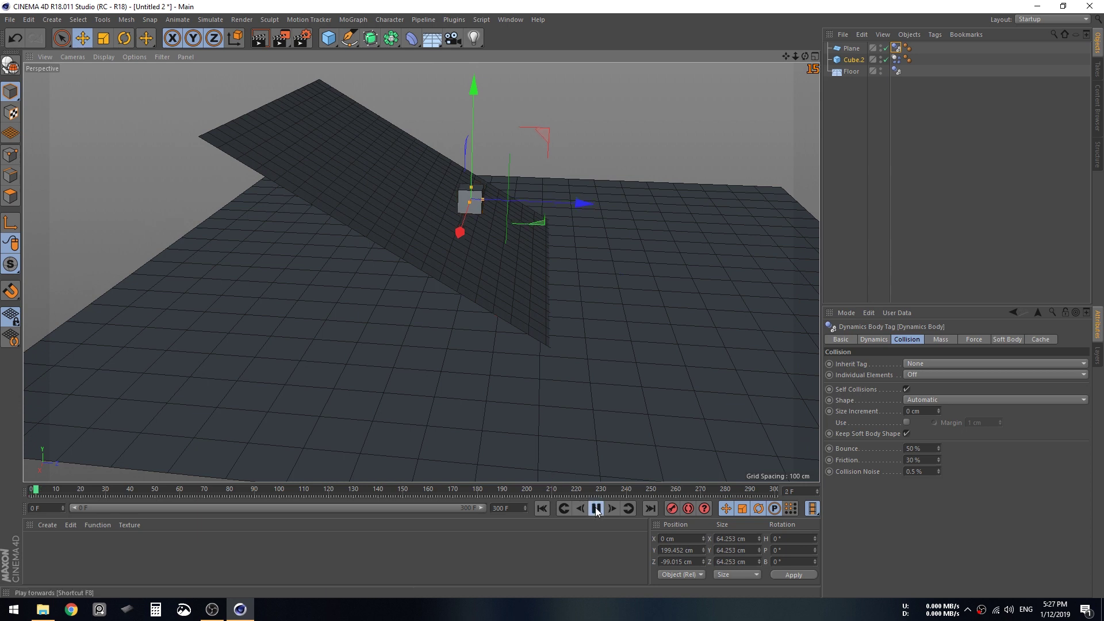
{"action": "left_click", "coordinate": [542, 508]}
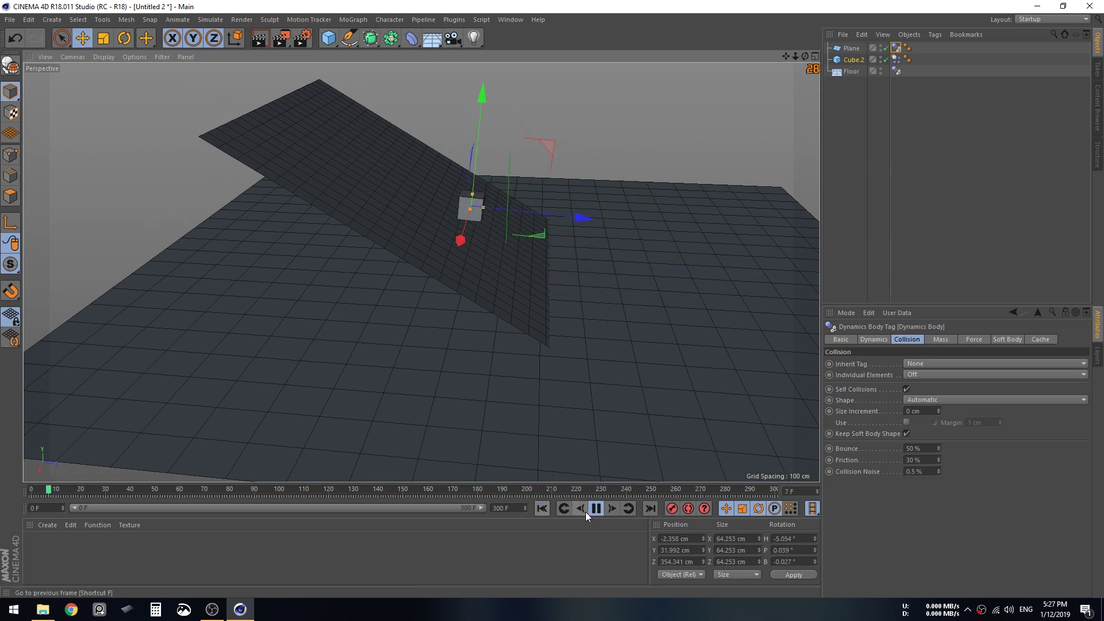
{"action": "left_click", "coordinate": [596, 508]}
- Set the cube's collision friction to 100% and replay the slope simulation from the first frame
{"action": "left_click", "coordinate": [896, 59]}
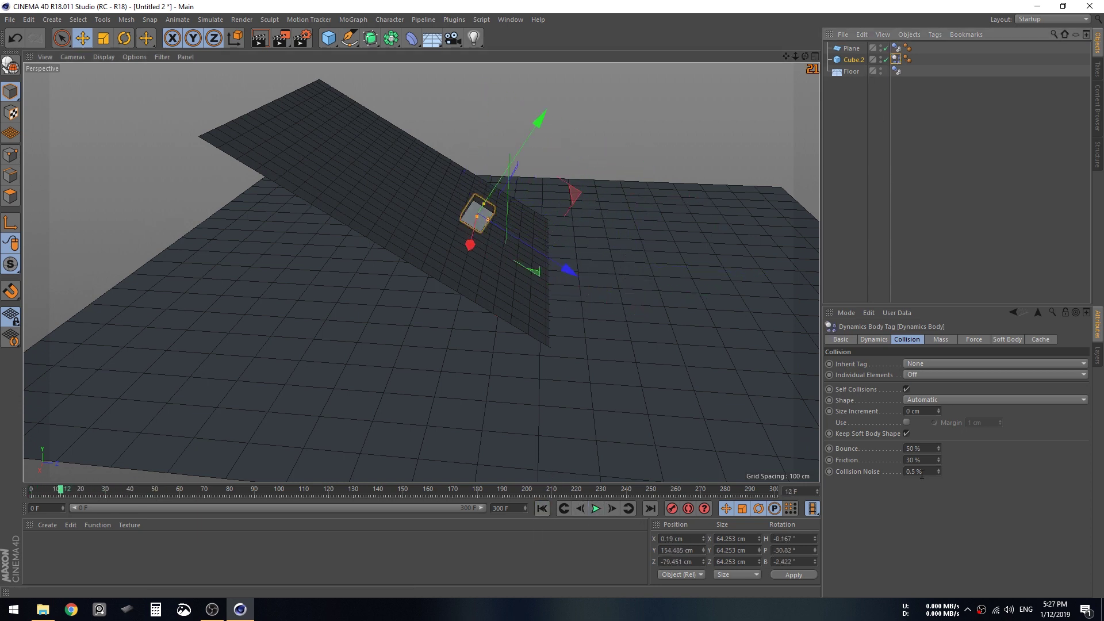
{"action": "left_click", "coordinate": [542, 509]}
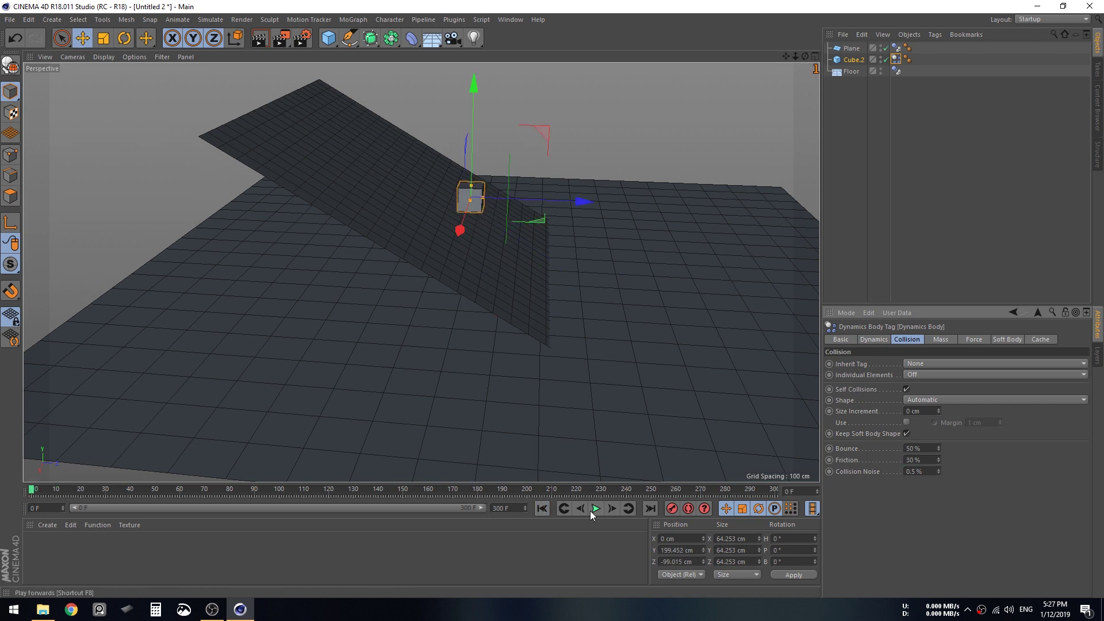
{"action": "left_click", "coordinate": [595, 509]}
{"action": "left_click", "coordinate": [918, 460]}
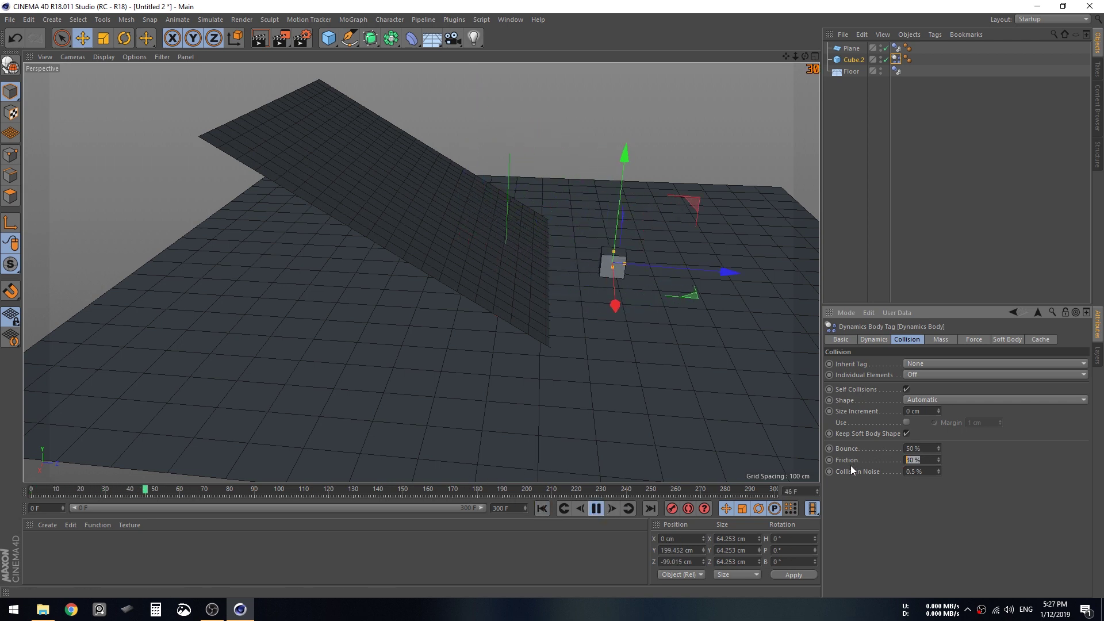
{"action": "type", "text": "100"}
{"action": "key", "text": "Return"}
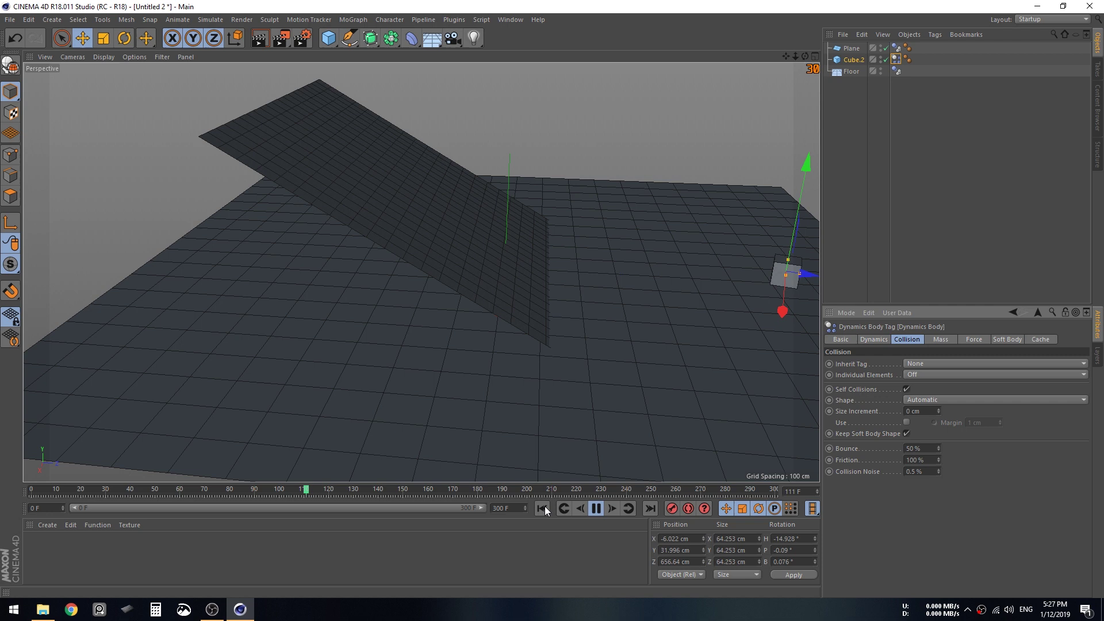
{"action": "left_click", "coordinate": [542, 508]}
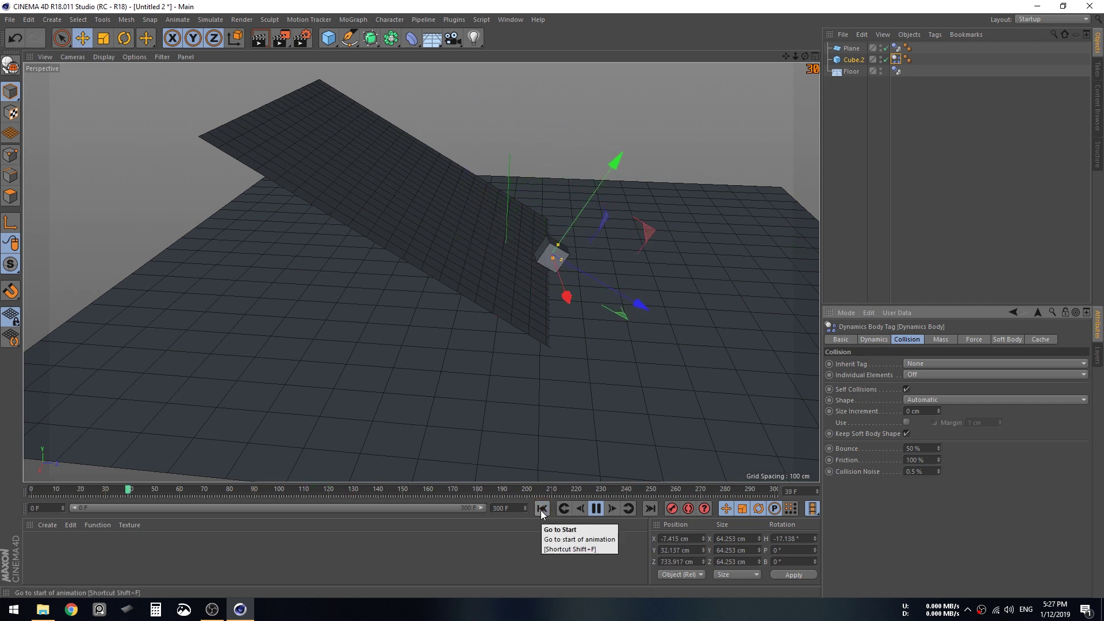
- Set the sloped plane's collision friction to 100% and replay the cube simulation from the first frame
{"action": "left_click", "coordinate": [896, 48]}
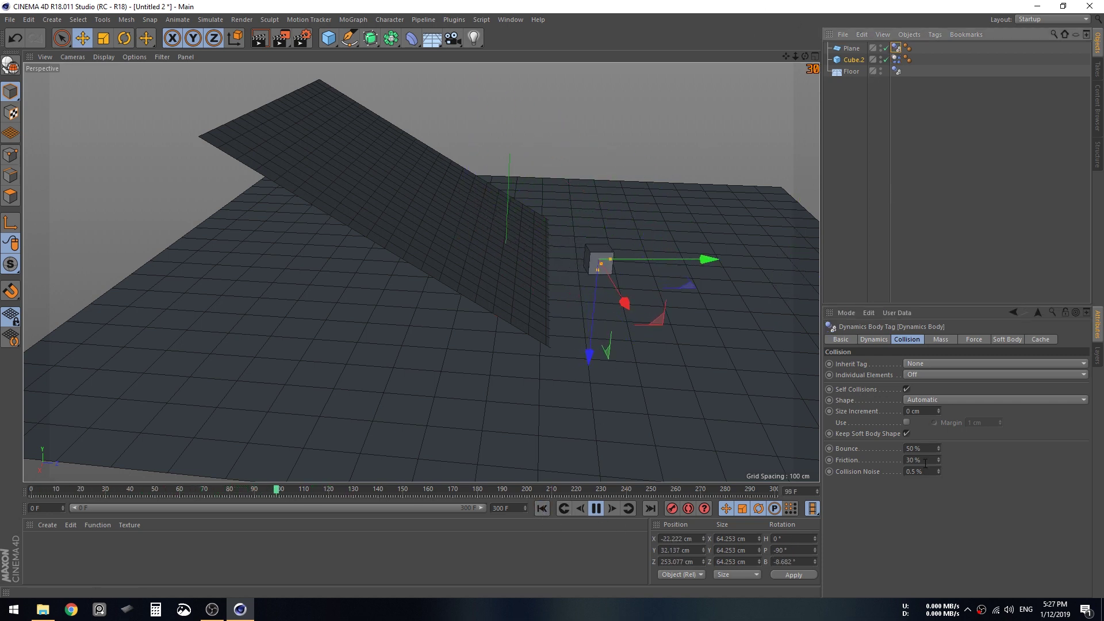
{"action": "left_click_drag", "start_coordinate": [925, 463], "coordinate": [865, 459]}
{"action": "type", "text": "100"}
{"action": "key", "text": "Return"}
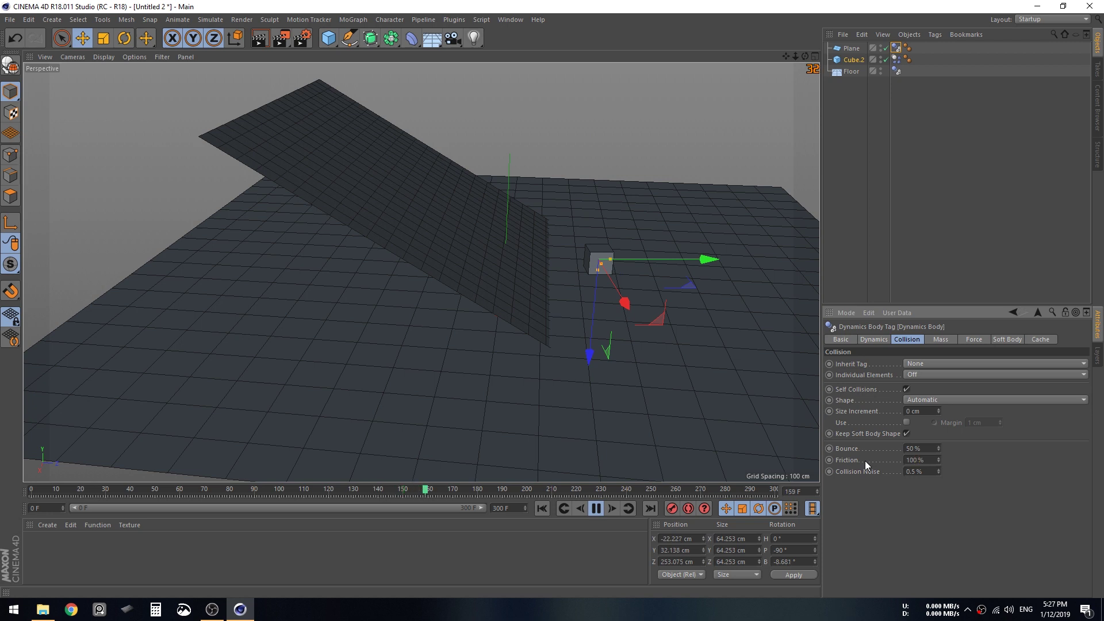
{"action": "left_click", "coordinate": [546, 506]}
{"action": "left_click", "coordinate": [598, 509]}
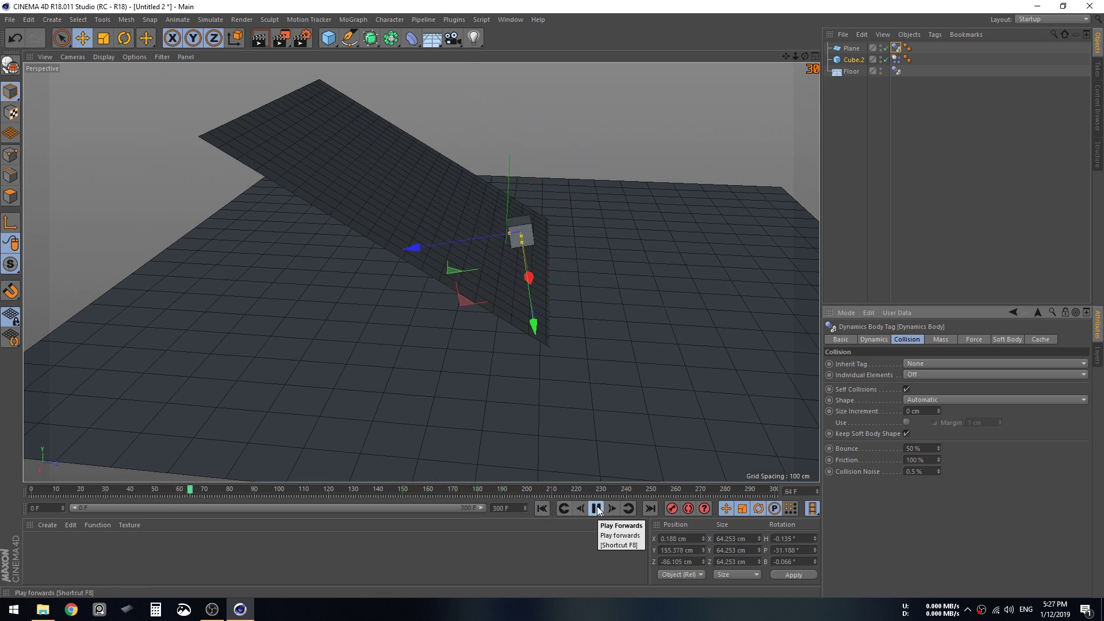
{"action": "left_click", "coordinate": [542, 508]}
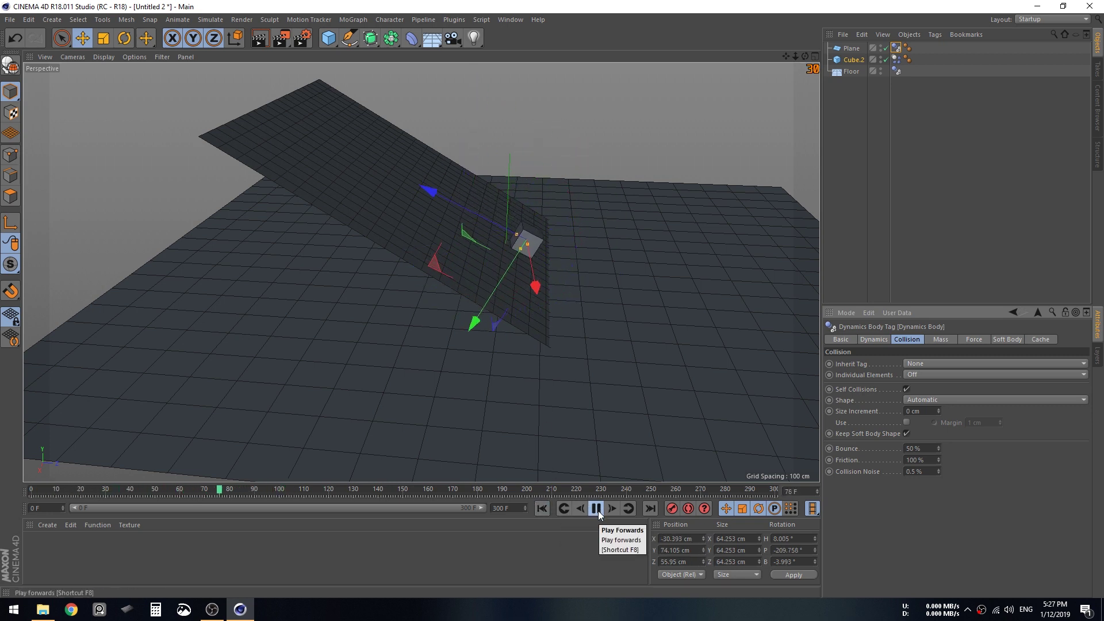
{"action": "left_click", "coordinate": [542, 508]}
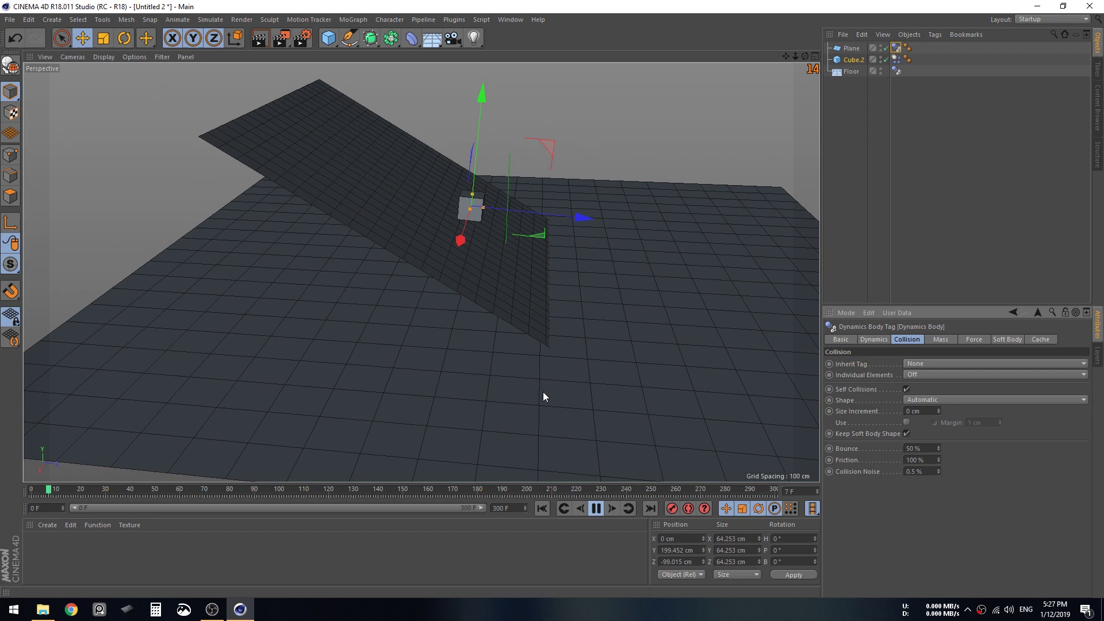
- Rotate the sloped plane slightly, stop the simulation and return to the first frame
{"action": "left_click", "coordinate": [527, 298]}
{"action": "left_click", "coordinate": [124, 38]}
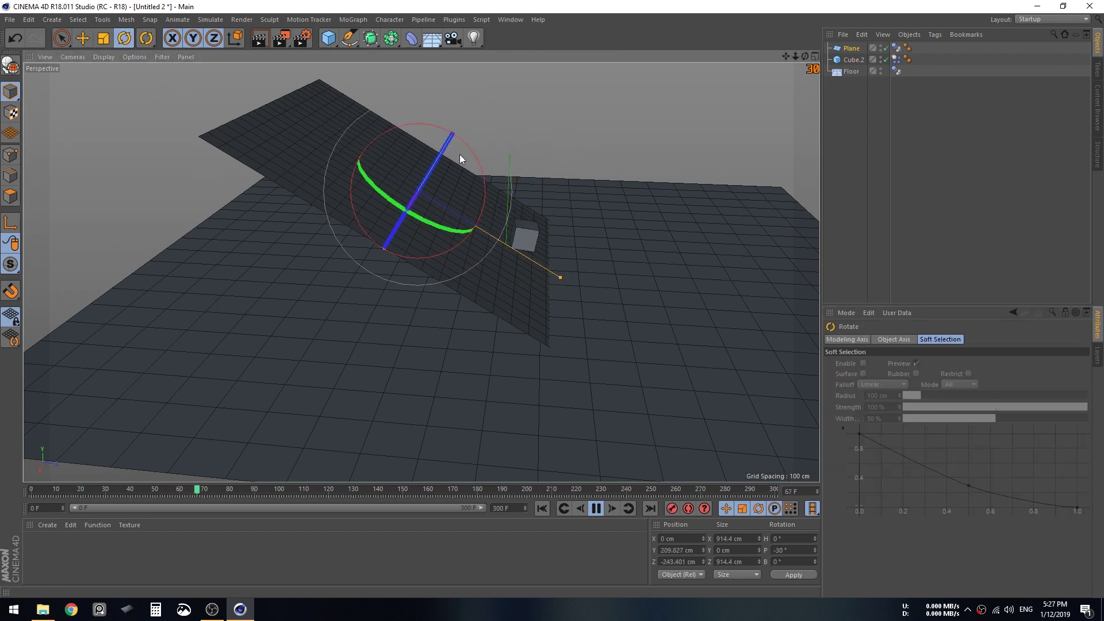
{"action": "left_click_drag", "start_coordinate": [472, 148], "coordinate": [475, 153]}
{"action": "left_click_drag", "start_coordinate": [558, 311], "coordinate": [564, 423], "text": "alt"}
{"action": "left_click", "coordinate": [596, 508]}
{"action": "left_click", "coordinate": [543, 507]}
- Delete the plane, cube and floor so that the scene is empty
{"action": "key", "text": "ctrl+a"}
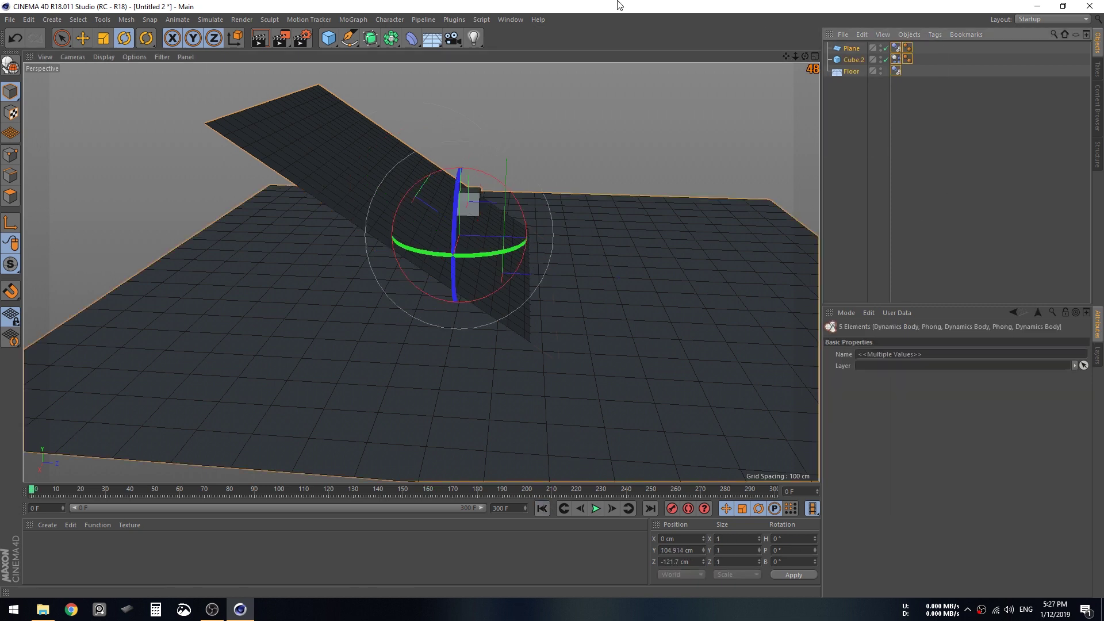
{"action": "left_click", "coordinate": [901, 164]}
{"action": "key", "text": "ctrl+a"}
{"action": "left_click", "coordinate": [896, 79]}
{"action": "key", "text": "ctrl+a"}
{"action": "key", "text": "Delete"}
- Add a dynamics Connector of the Hinge type and raise it to about Y 104 cm
{"action": "left_click", "coordinate": [211, 19]}
{"action": "left_click", "coordinate": [211, 20]}
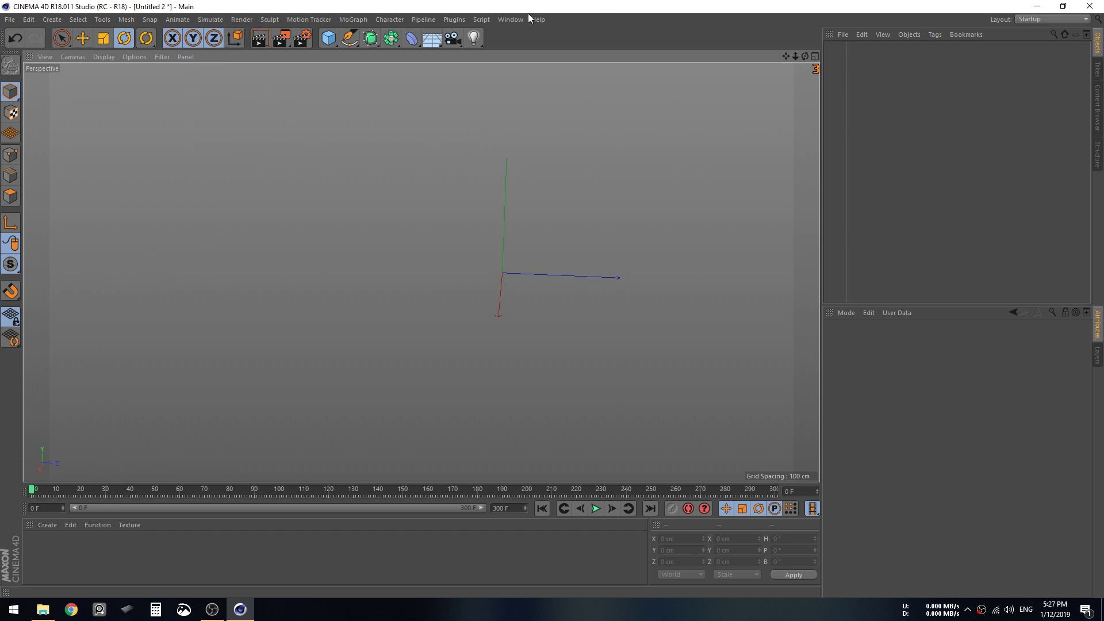
{"action": "left_click", "coordinate": [211, 19]}
{"action": "mouse_move", "coordinate": [227, 48]}
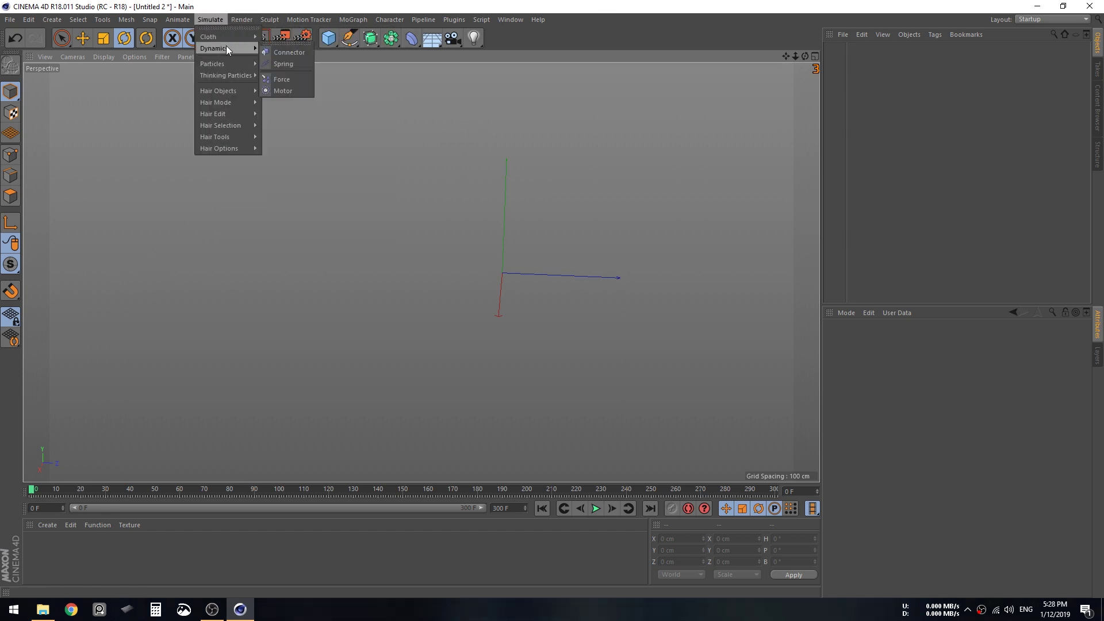
{"action": "left_click", "coordinate": [289, 53]}
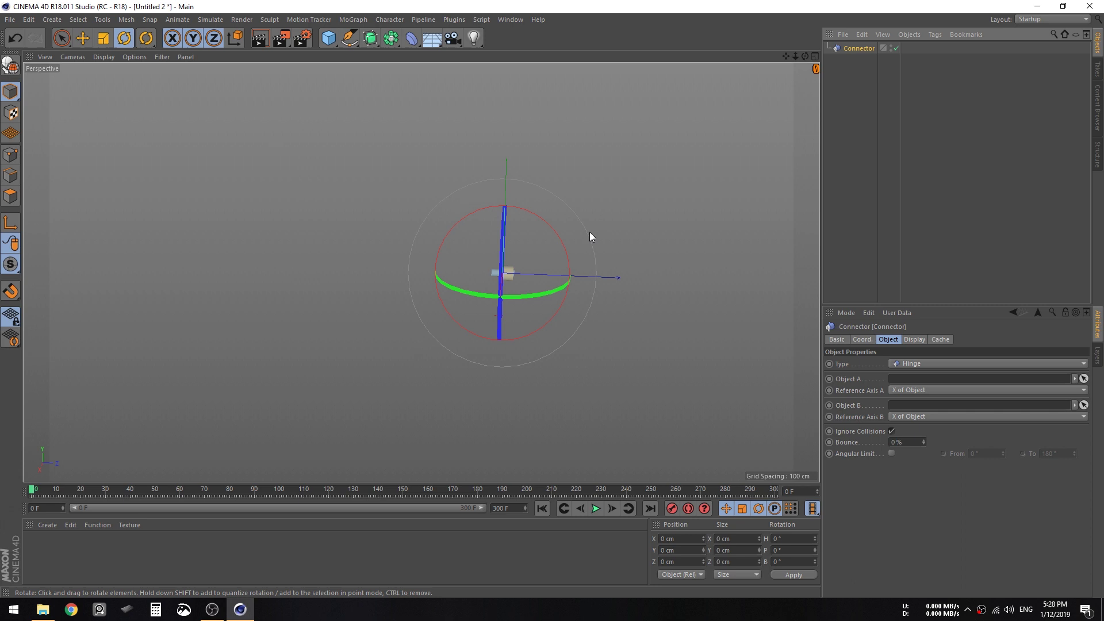
{"action": "left_click_drag", "start_coordinate": [589, 236], "coordinate": [582, 292], "text": "alt"}
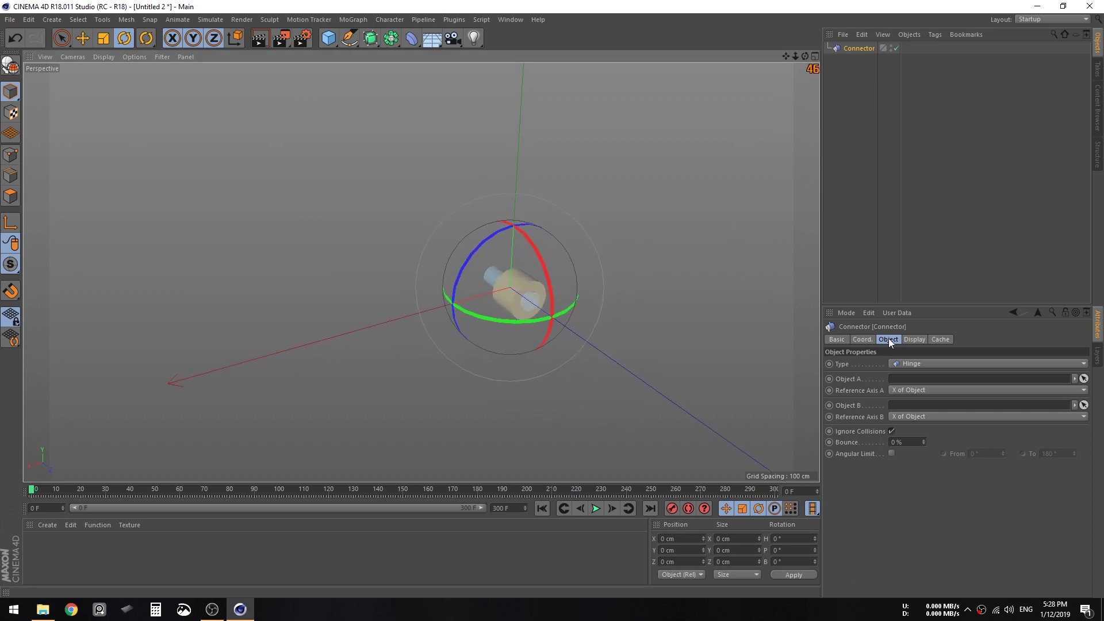
{"action": "left_click", "coordinate": [926, 362]}
{"action": "left_click", "coordinate": [918, 364]}
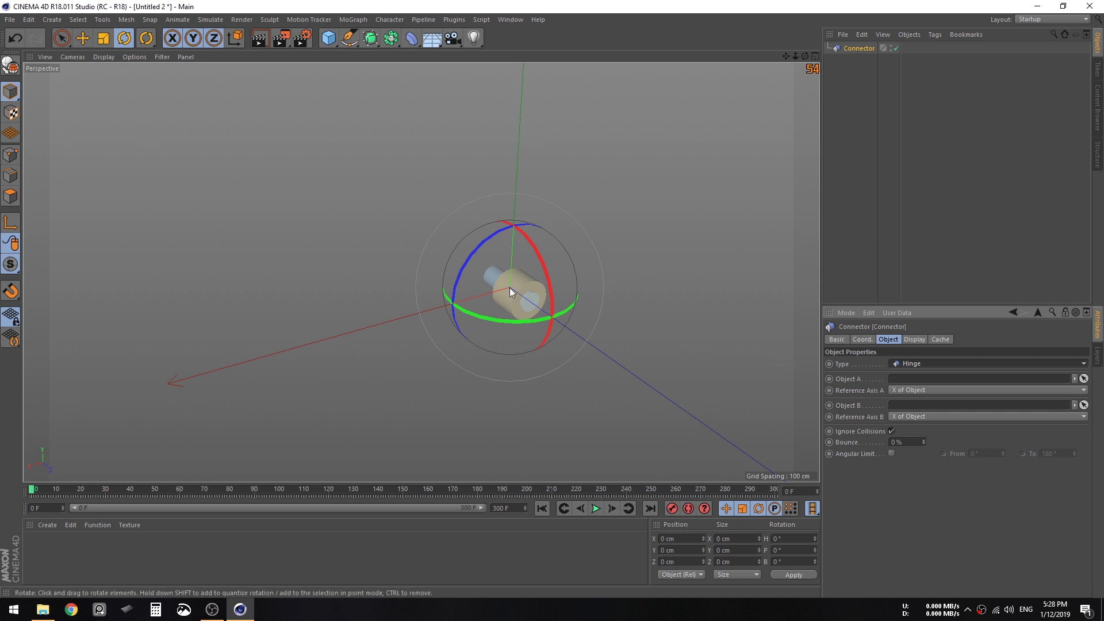
{"action": "left_click", "coordinate": [83, 38]}
{"action": "left_click_drag", "start_coordinate": [519, 205], "coordinate": [521, 77]}
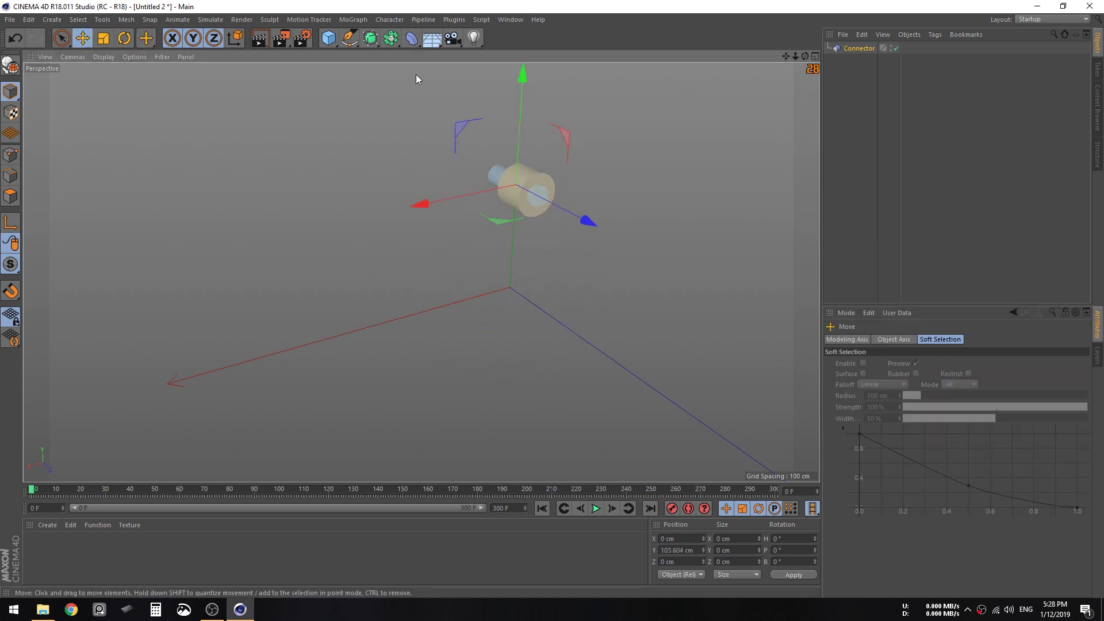
- Add a default cube and set the connector's Y position to 0 cm
{"action": "left_click", "coordinate": [328, 38]}
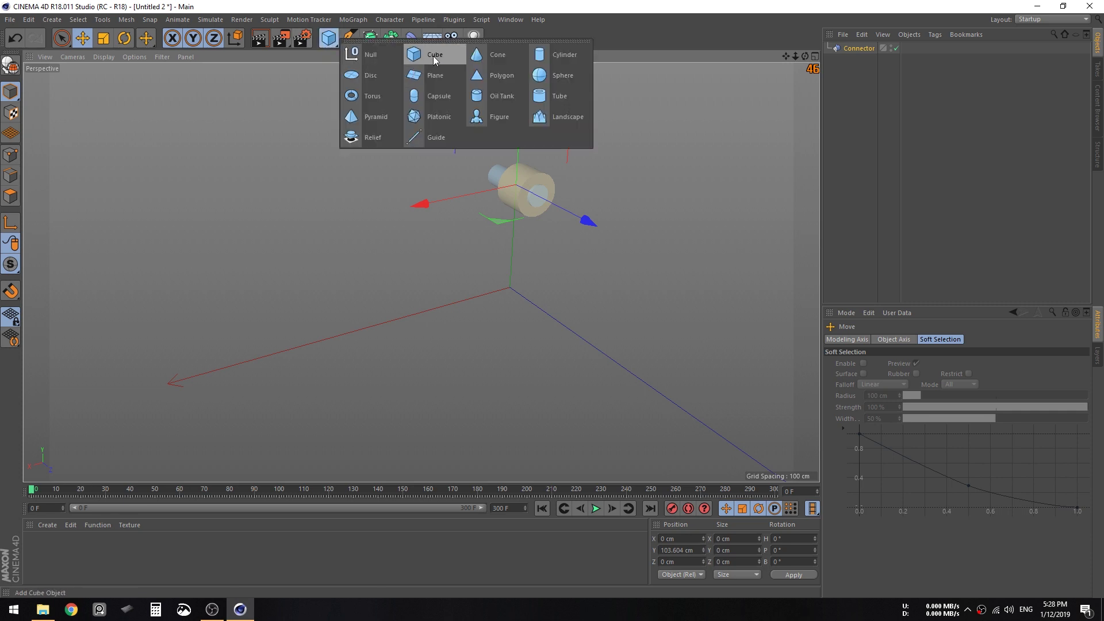
{"action": "left_click", "coordinate": [433, 56]}
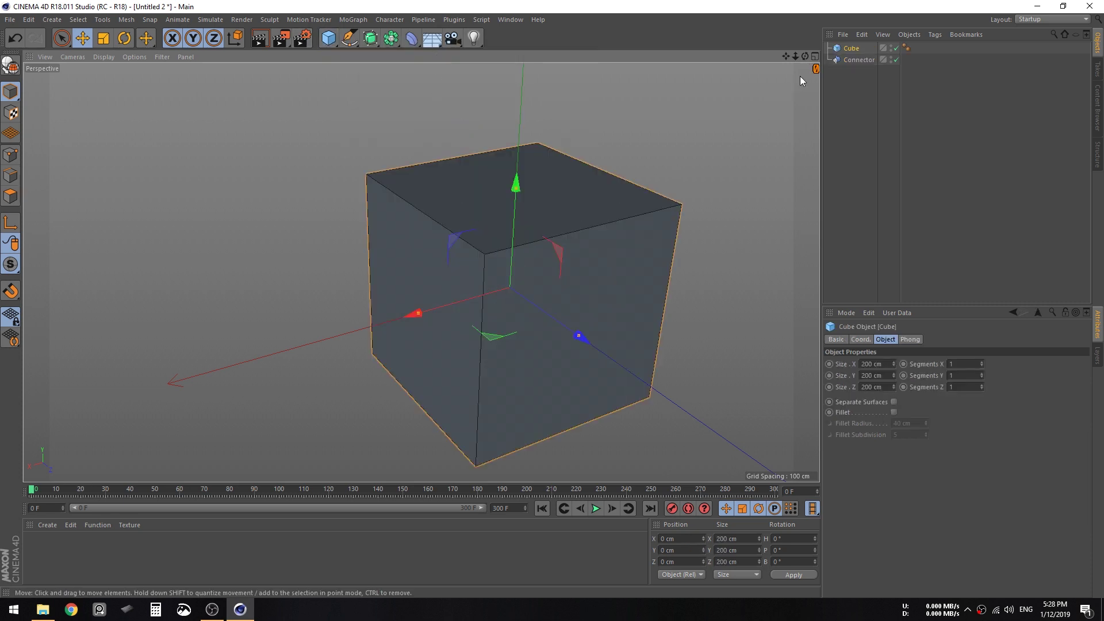
{"action": "left_click", "coordinate": [815, 56]}
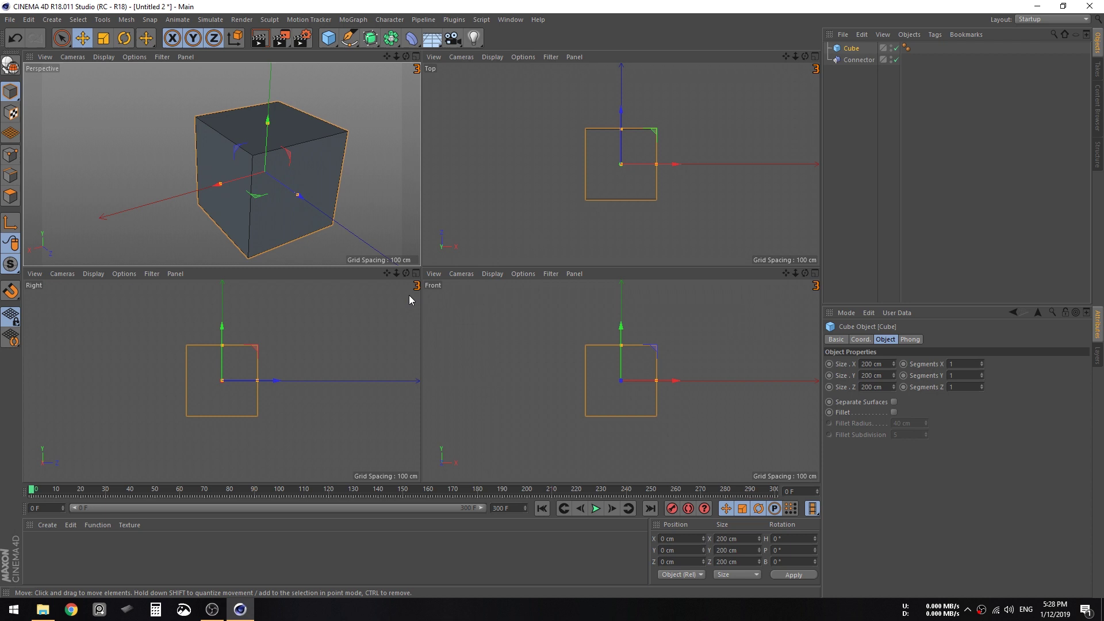
{"action": "left_click", "coordinate": [416, 273]}
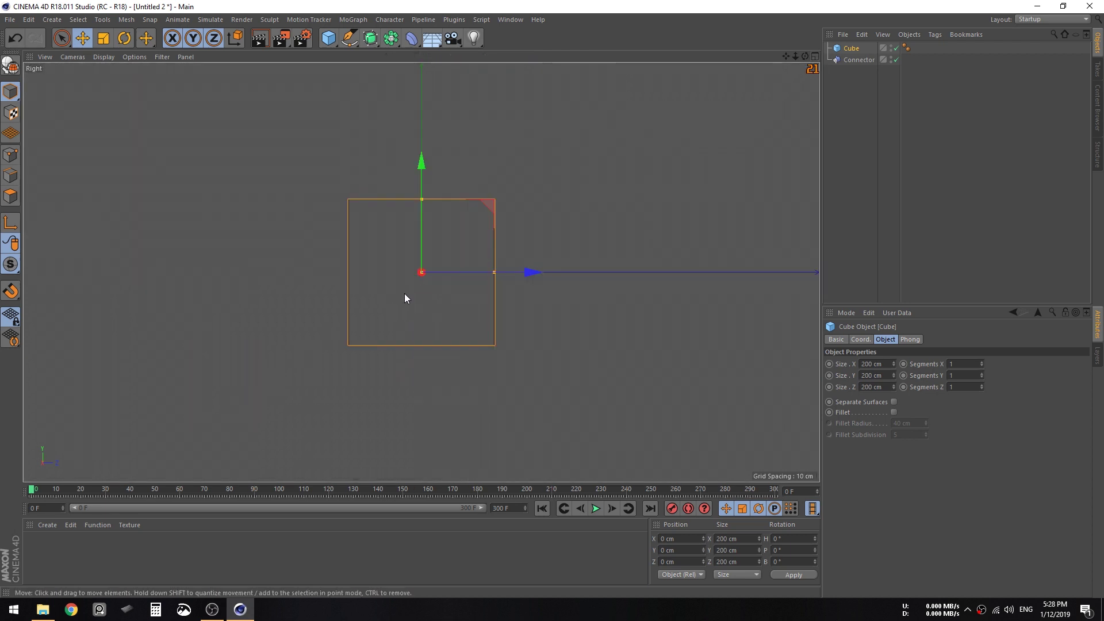
{"action": "left_click", "coordinate": [857, 60]}
{"action": "double_click", "coordinate": [690, 548]}
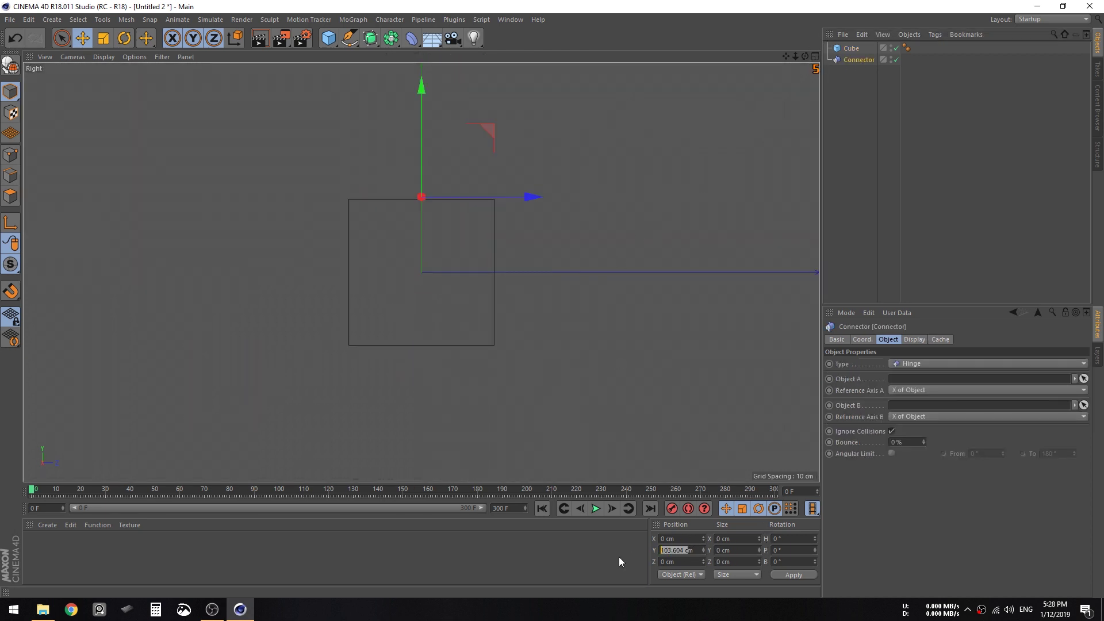
{"action": "type", "text": "0"}
{"action": "key", "text": "Return"}
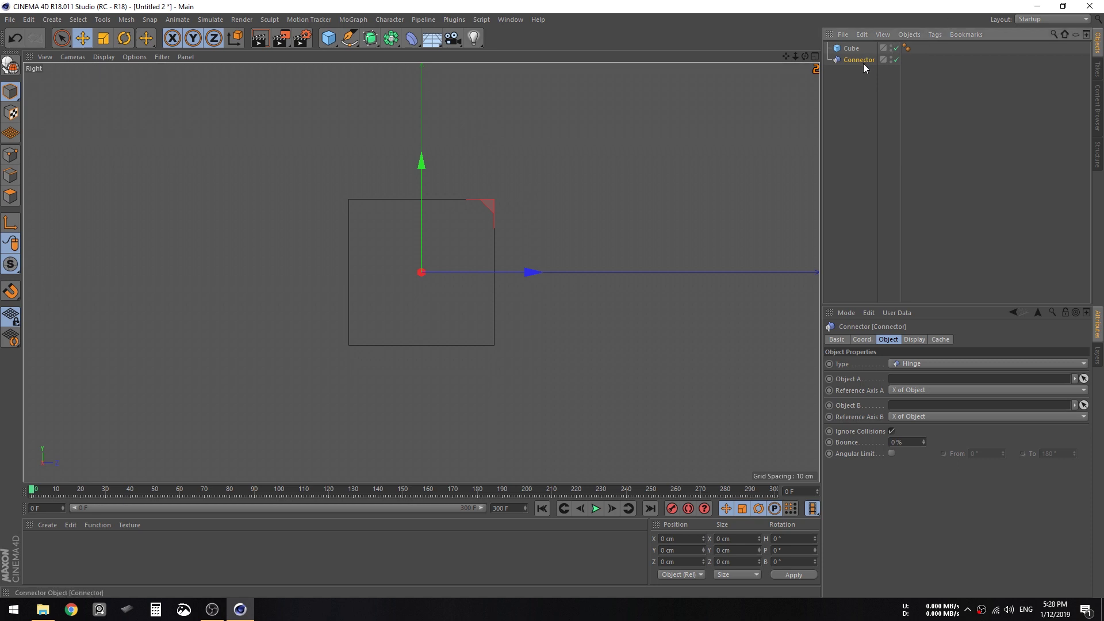
- Flatten the cube to about 17 cm high and move it to about Z -93 cm so its edge meets the connector
{"action": "left_click", "coordinate": [856, 48]}
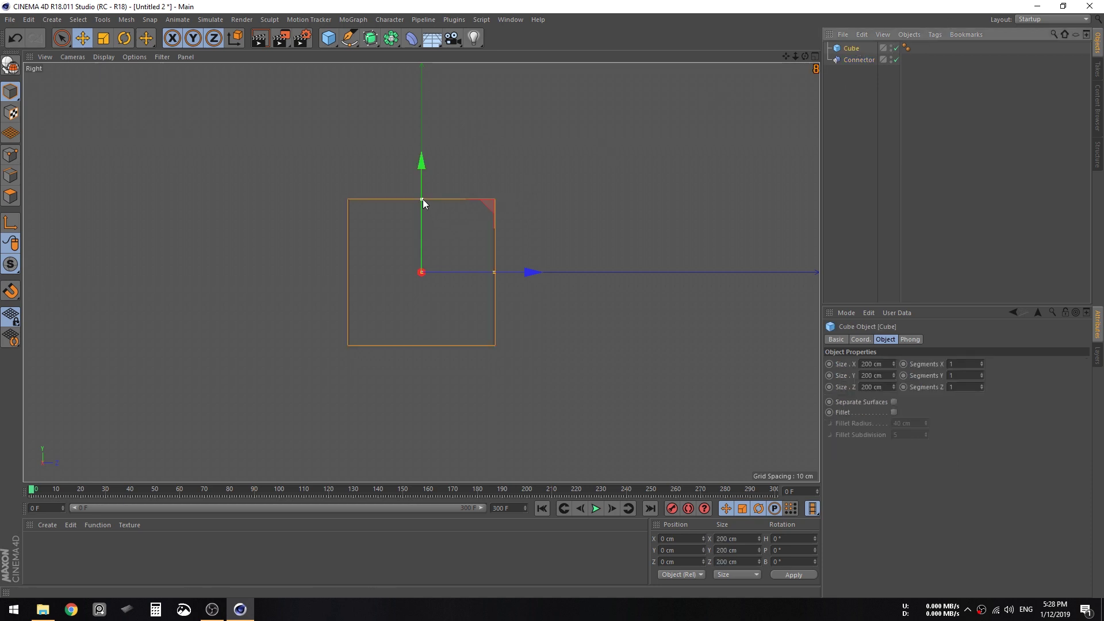
{"action": "left_click_drag", "start_coordinate": [421, 199], "coordinate": [423, 265]}
{"action": "left_click_drag", "start_coordinate": [526, 273], "coordinate": [451, 274]}
{"action": "key", "text": "F1"}
{"action": "left_click_drag", "start_coordinate": [495, 244], "coordinate": [703, 223], "text": "alt"}
- Rotate the connector to a heading of -90° so the hinge axis runs along the slab's edge
{"action": "left_click", "coordinate": [853, 60]}
{"action": "left_click_drag", "start_coordinate": [442, 316], "coordinate": [409, 364], "text": "alt"}
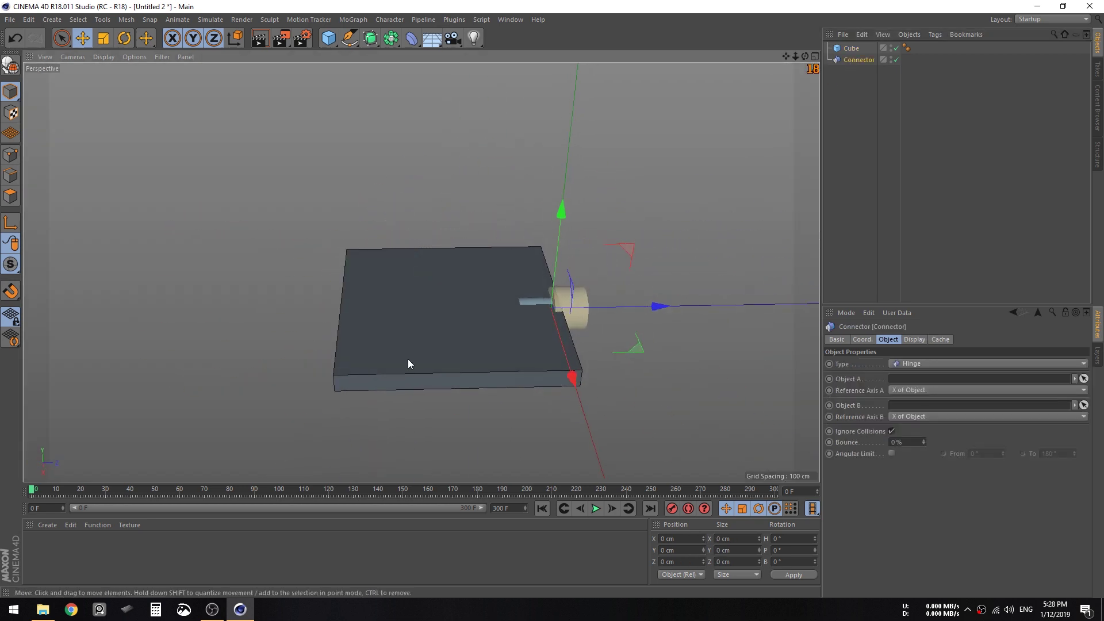
{"action": "left_click", "coordinate": [124, 38]}
{"action": "left_click_drag", "start_coordinate": [606, 343], "coordinate": [436, 365]}
{"action": "left_click", "coordinate": [851, 48]}
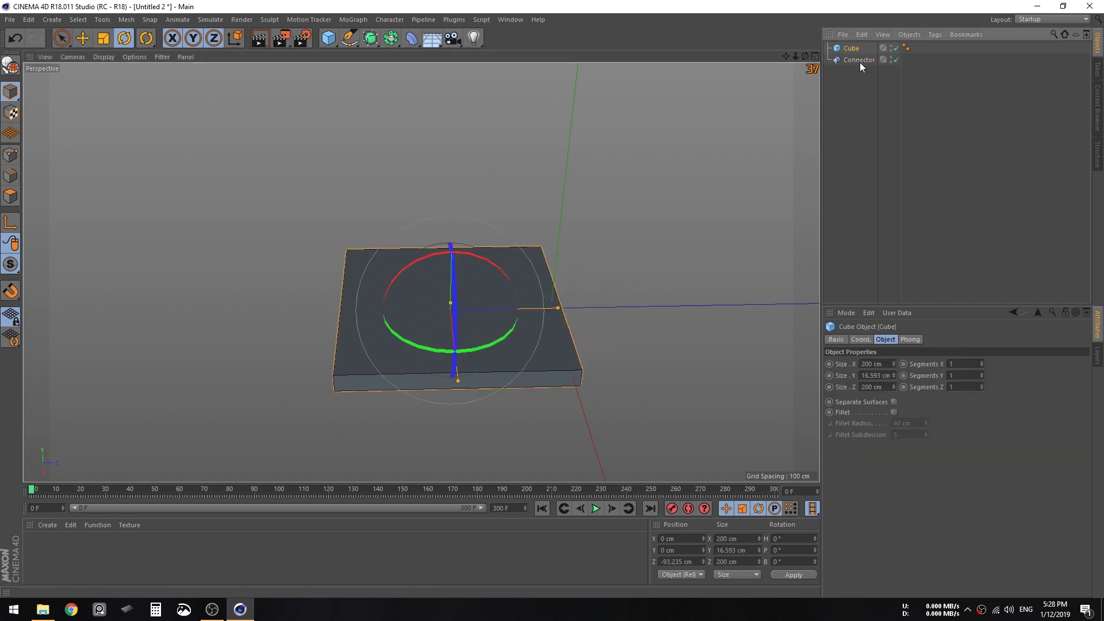
{"action": "left_click", "coordinate": [856, 60]}
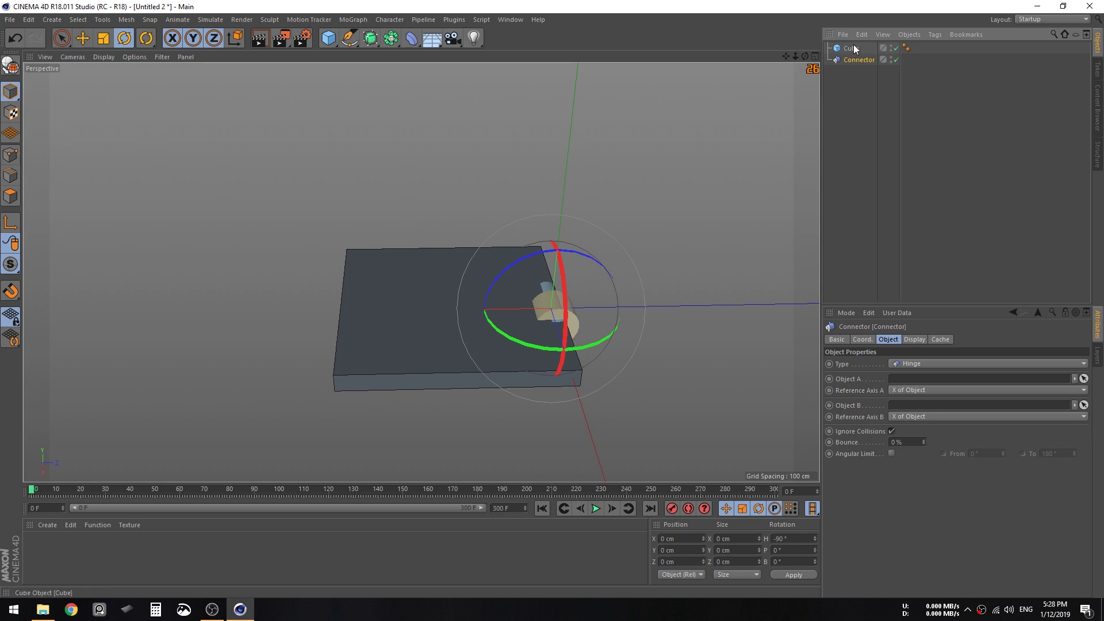
- Give the flattened cube a Rigid Body tag and assign the cube as the connector's Object A
{"action": "left_click", "coordinate": [852, 50]}
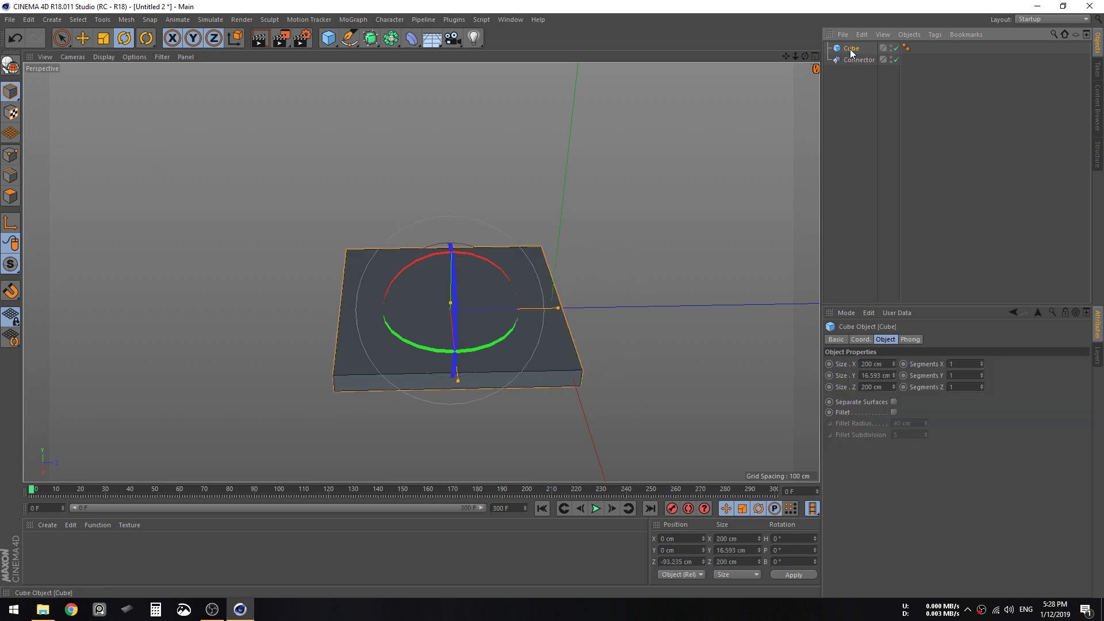
{"action": "right_click", "coordinate": [851, 51]}
{"action": "mouse_move", "coordinate": [930, 149]}
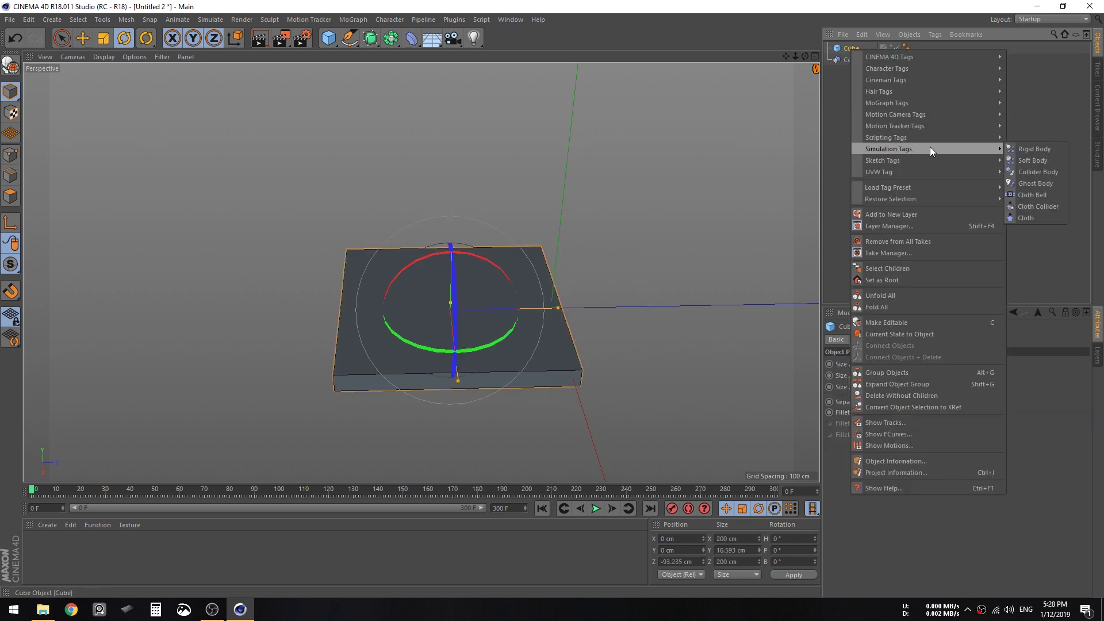
{"action": "left_click", "coordinate": [1031, 150]}
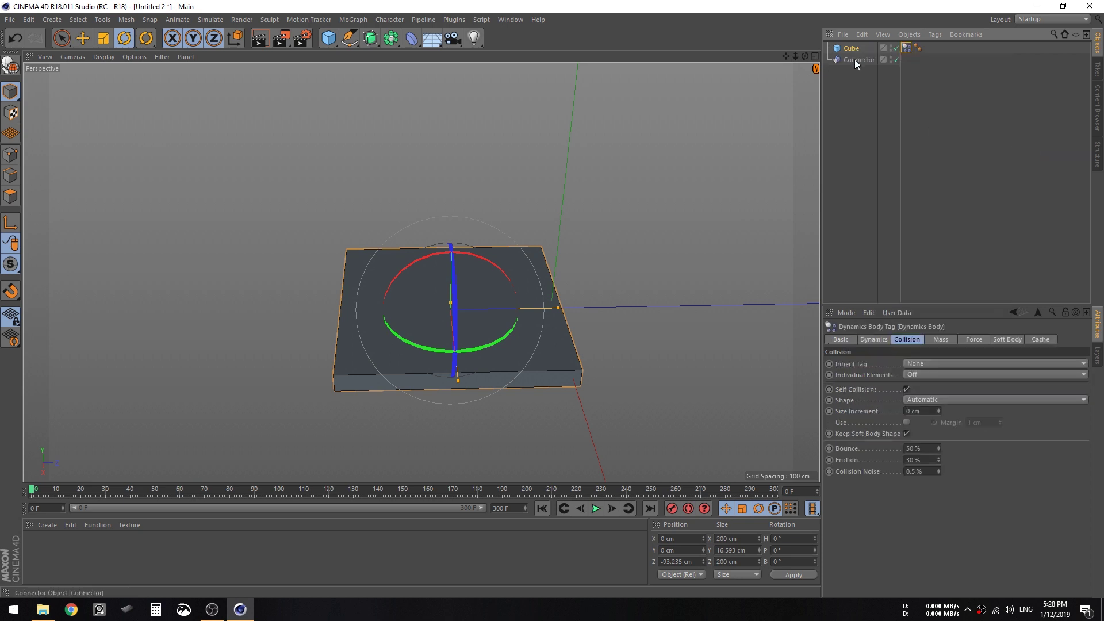
{"action": "left_click", "coordinate": [855, 60]}
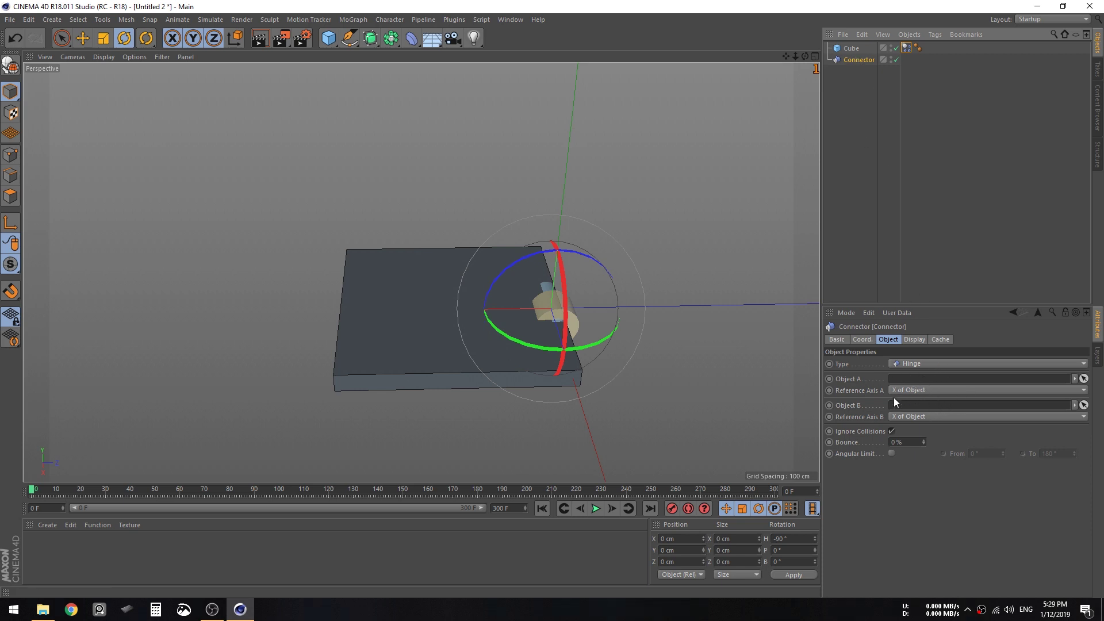
{"action": "left_click_drag", "start_coordinate": [851, 49], "coordinate": [903, 380]}
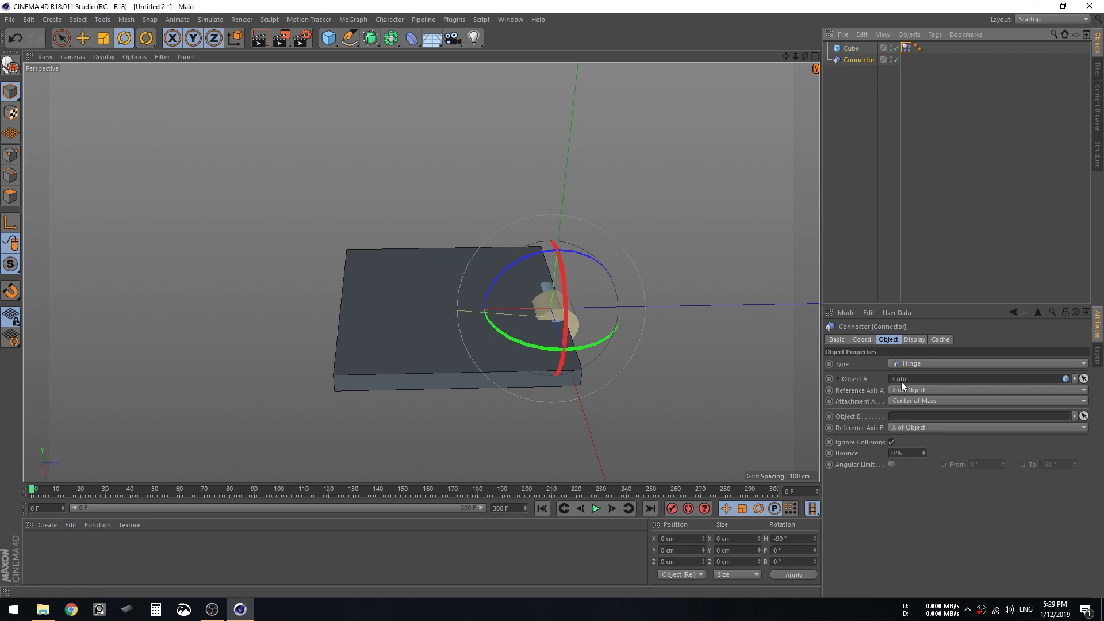
- Play the hinged slab simulation, replay it with nothing selected, and return to the first frame
{"action": "left_click", "coordinate": [595, 508]}
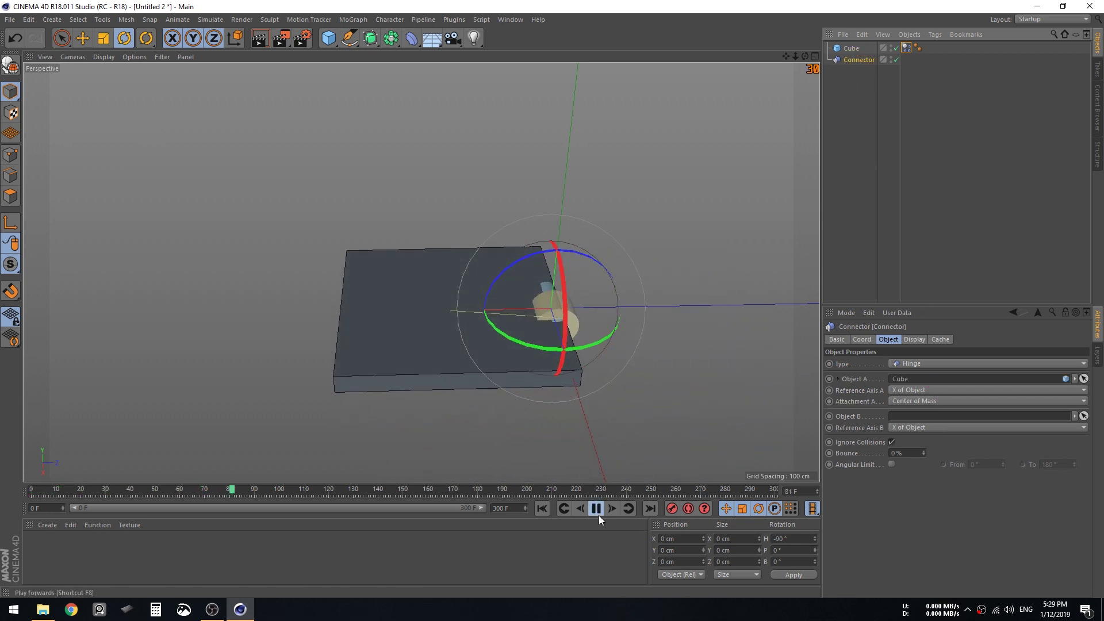
{"action": "left_click", "coordinate": [597, 509]}
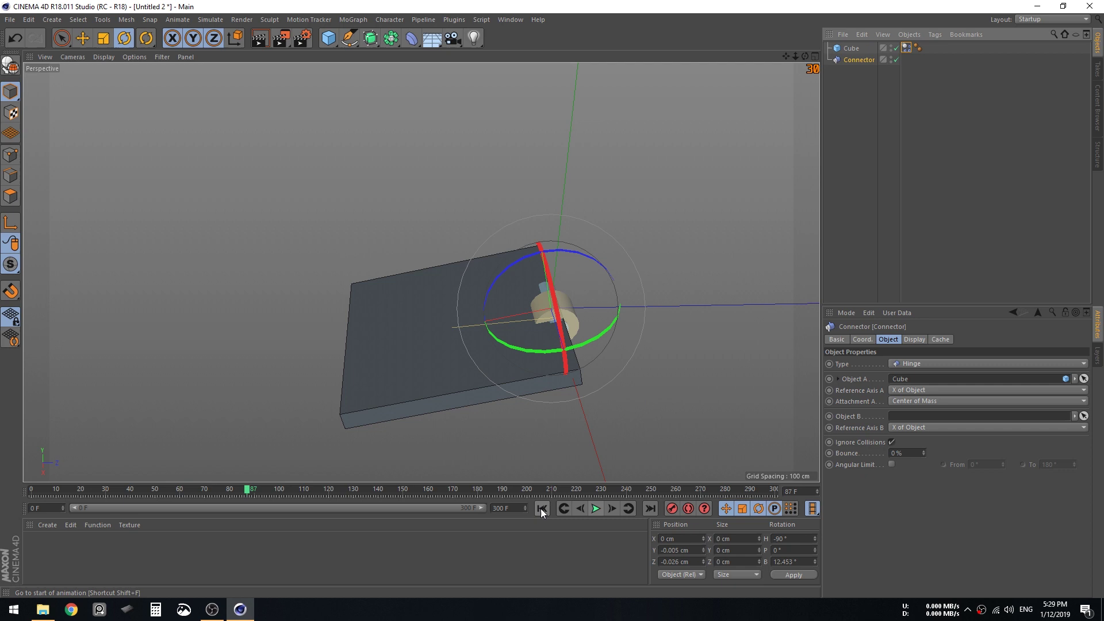
{"action": "left_click", "coordinate": [542, 508]}
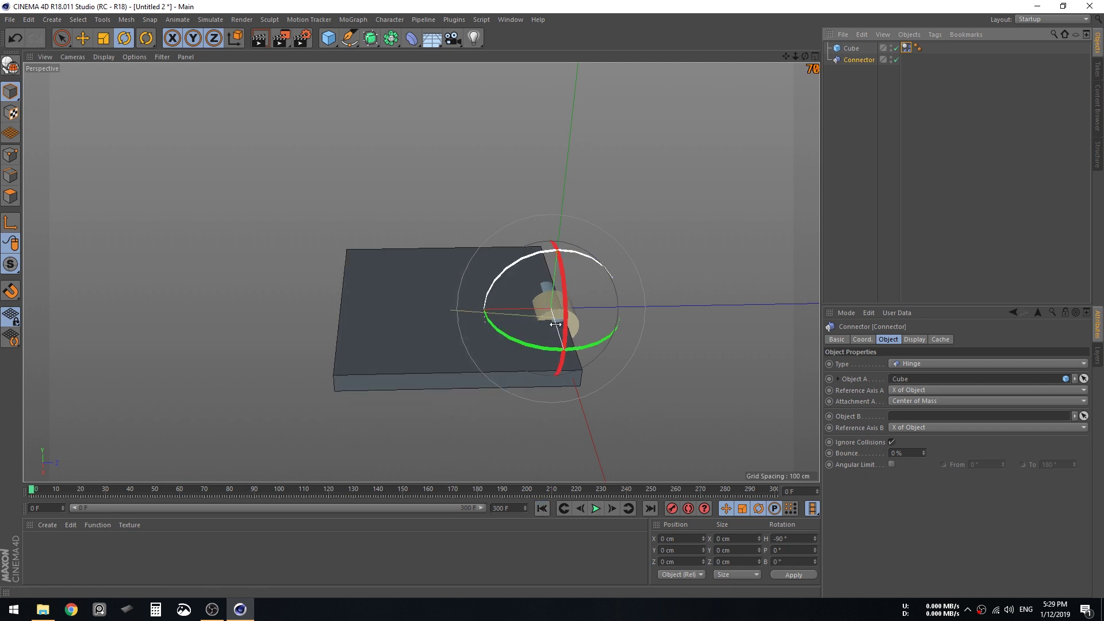
{"action": "left_click", "coordinate": [871, 191]}
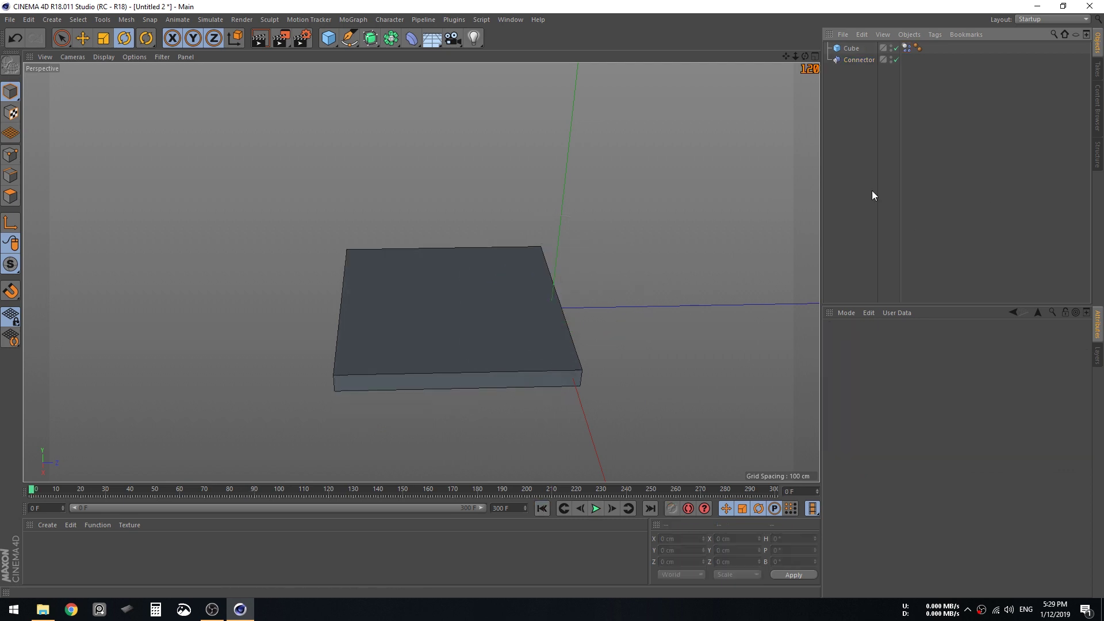
{"action": "left_click", "coordinate": [596, 508]}
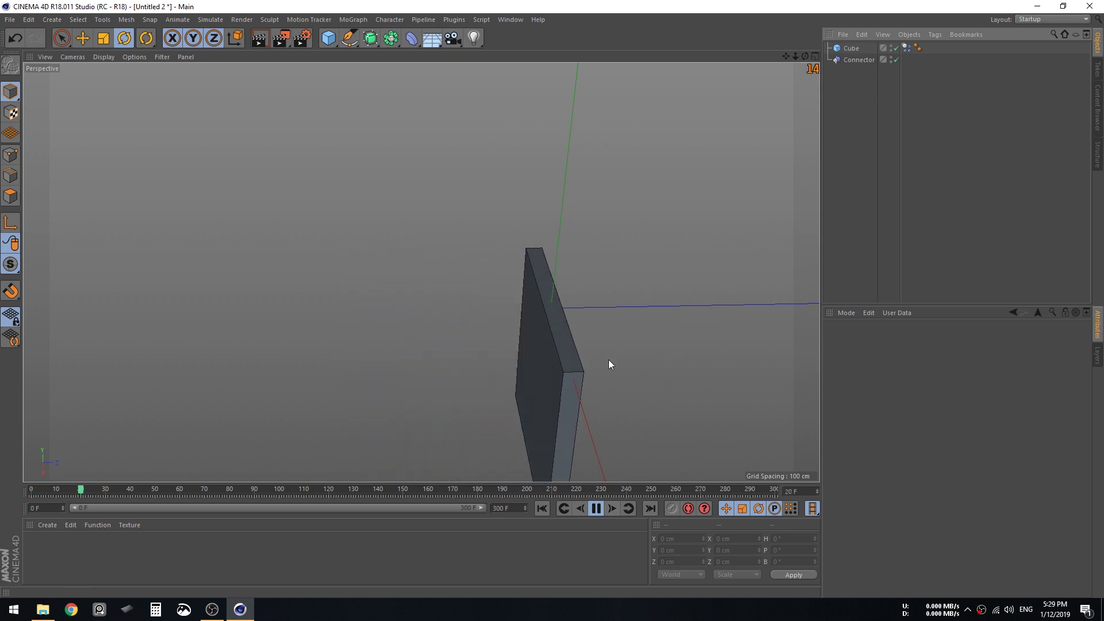
{"action": "left_click", "coordinate": [597, 508]}
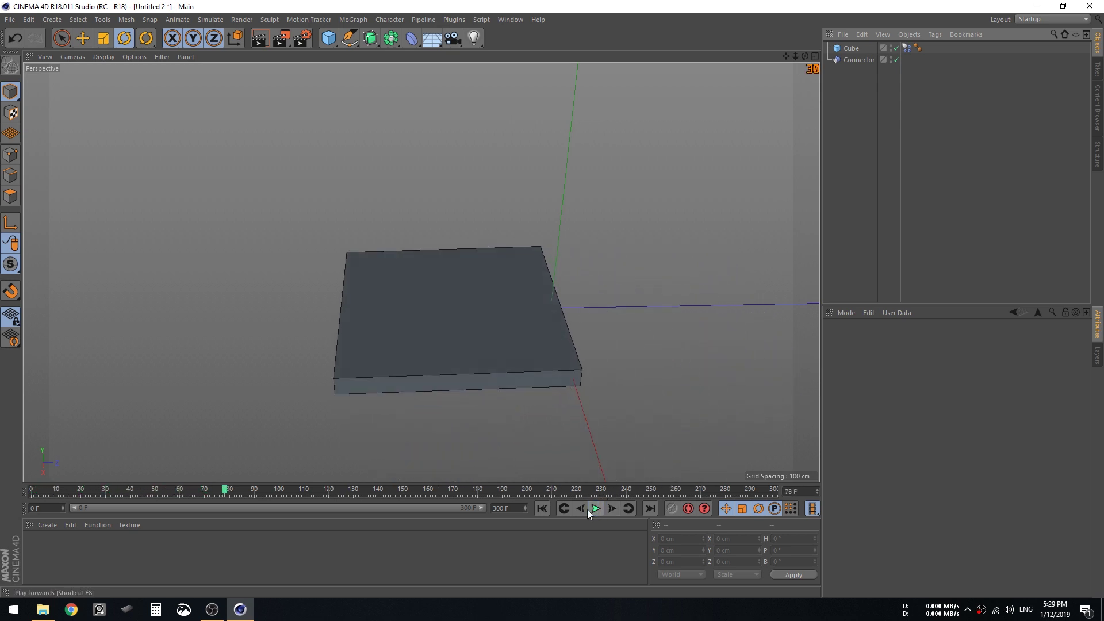
{"action": "left_click", "coordinate": [542, 508]}
- Add a cylinder about 13 cm in radius and 218 cm long along the slab's hinge edge, banked 90°, with filleted caps
{"action": "left_click_drag", "start_coordinate": [328, 38], "coordinate": [565, 64]}
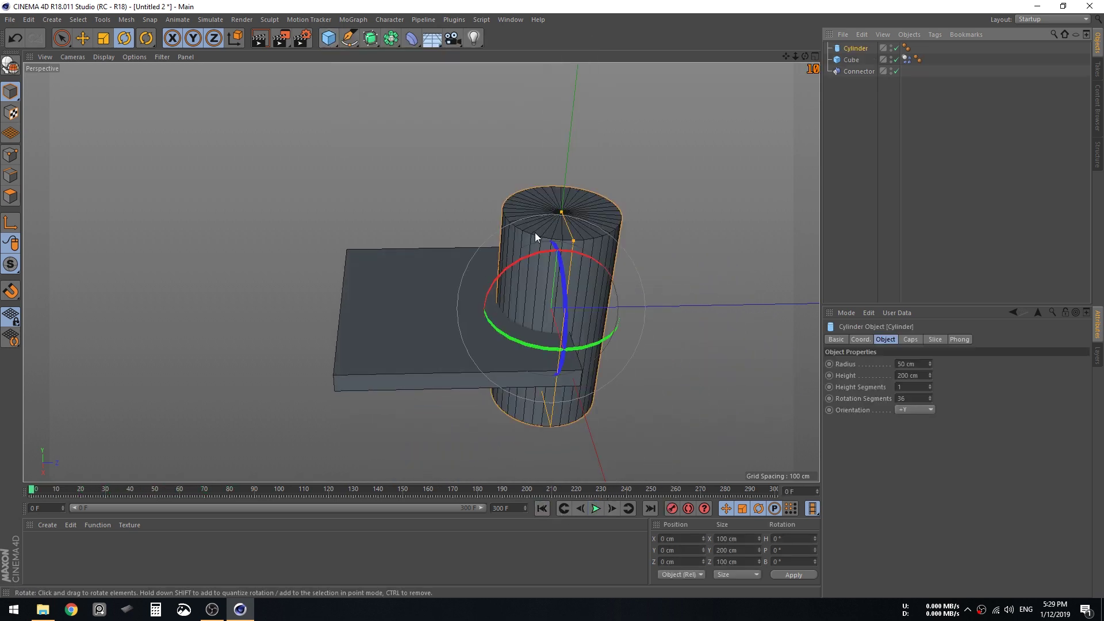
{"action": "left_click_drag", "start_coordinate": [561, 269], "coordinate": [577, 389]}
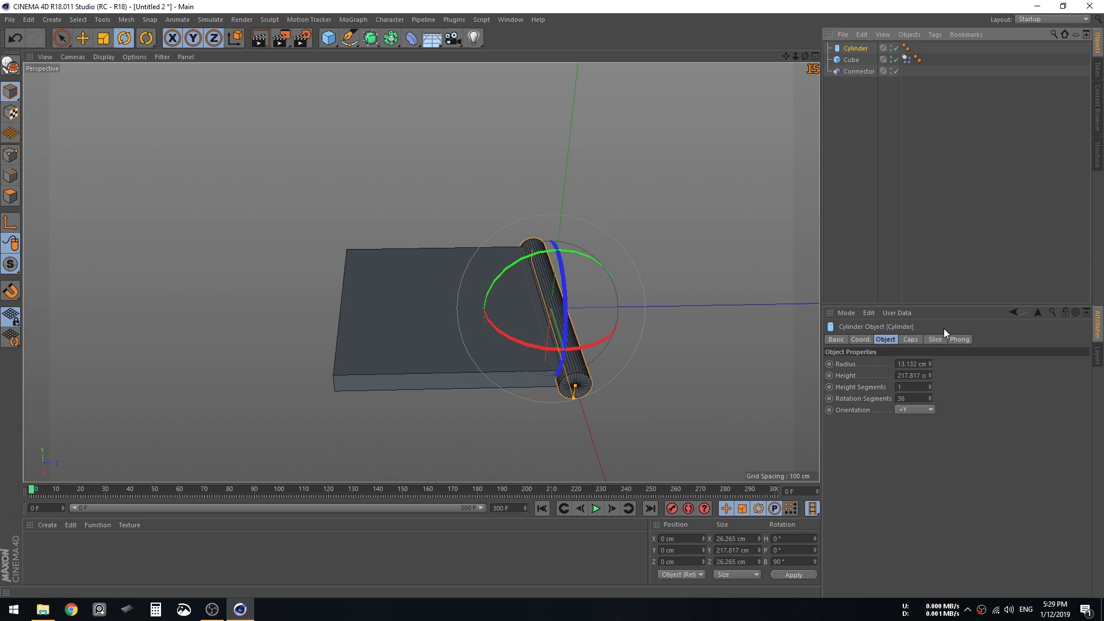
{"action": "left_click", "coordinate": [917, 397]}
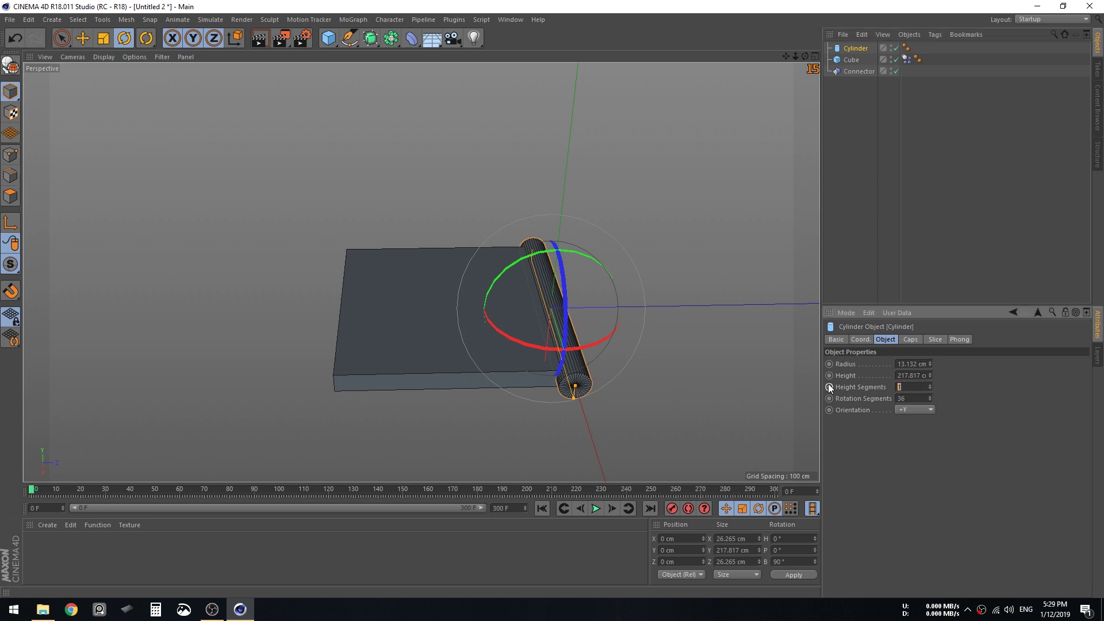
{"action": "left_click", "coordinate": [910, 339]}
{"action": "left_click", "coordinate": [870, 389]}
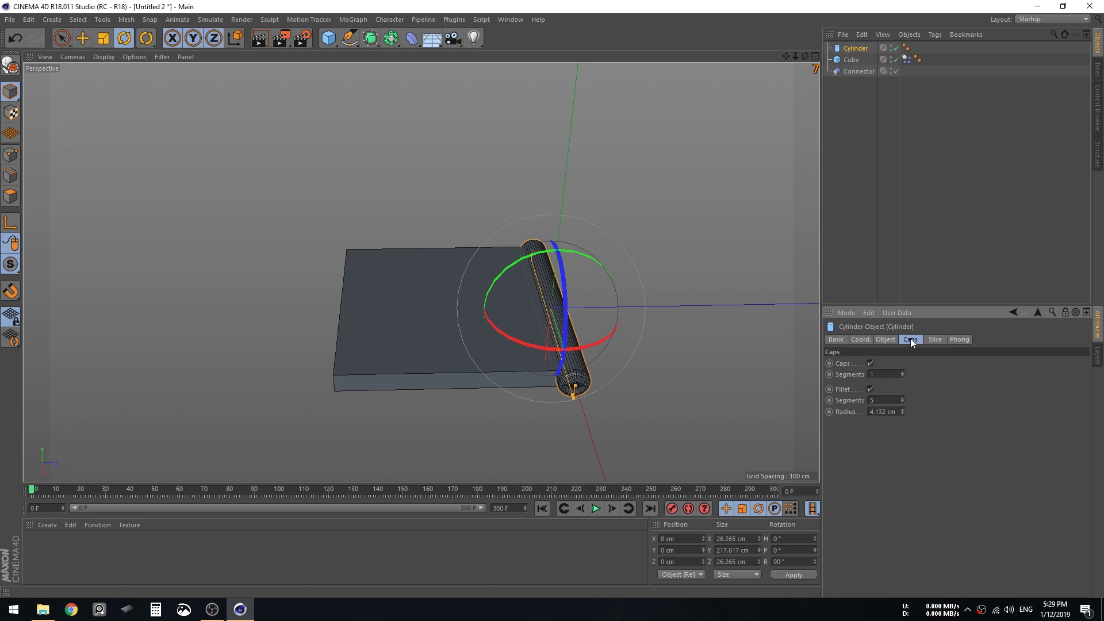
{"action": "left_click", "coordinate": [664, 392]}
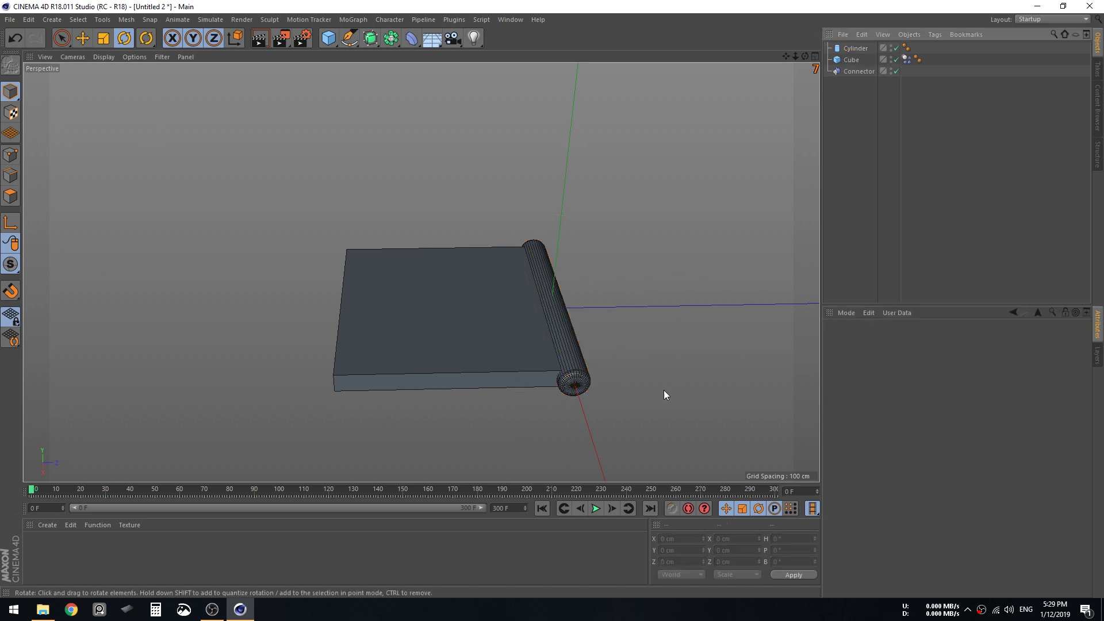
- Play the slab's hinge simulation with the cylinder in place and return to the first frame
{"action": "left_click", "coordinate": [596, 509]}
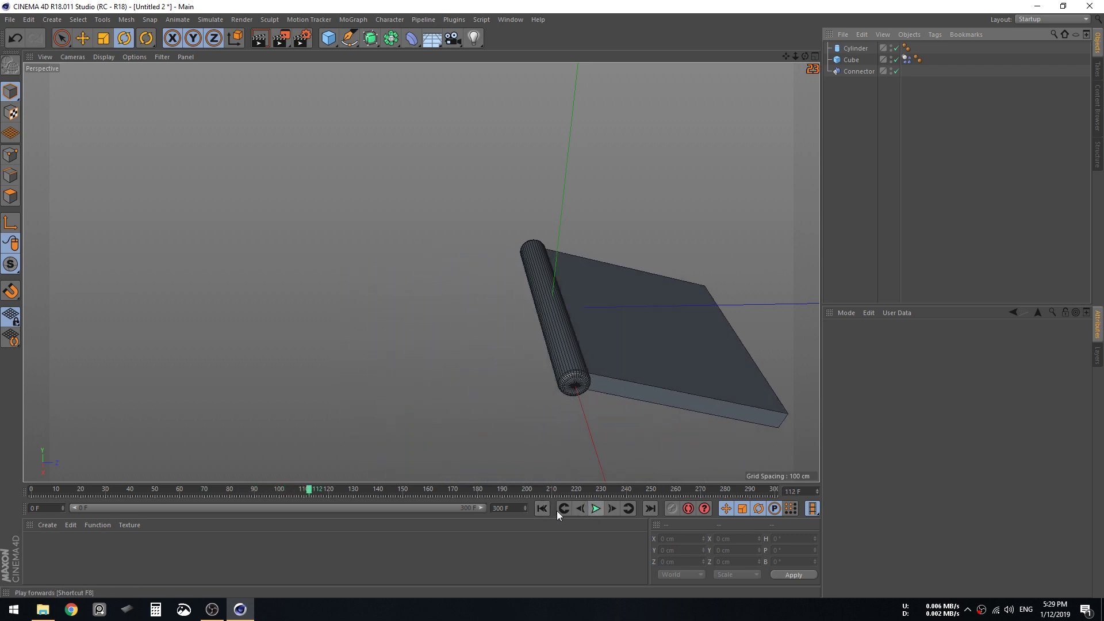
{"action": "left_click", "coordinate": [545, 507]}
{"action": "right_click_drag", "start_coordinate": [552, 268], "coordinate": [512, 276], "text": "alt"}
{"action": "left_click_drag", "start_coordinate": [512, 281], "coordinate": [546, 238], "text": "alt"}
- Inspect how the right wheel attaches to the suspension arms in the Cinema 4d Suspension.c4d scene, then return to the Untitled 2 scene
{"action": "left_click", "coordinate": [855, 71]}
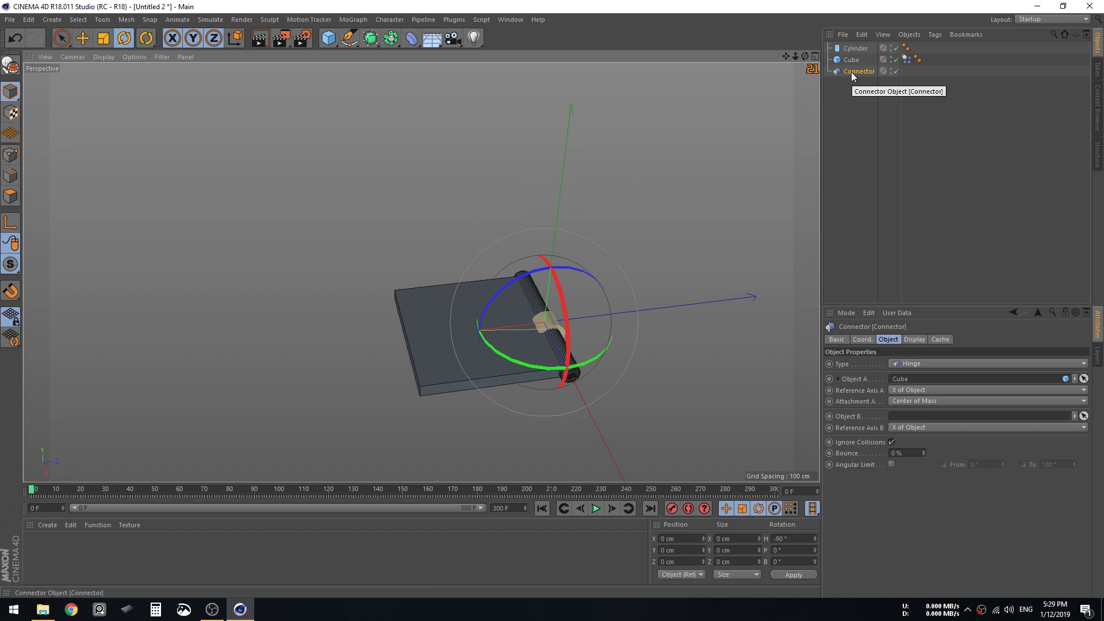
{"action": "left_click", "coordinate": [507, 18]}
{"action": "left_click", "coordinate": [536, 290]}
{"action": "left_click_drag", "start_coordinate": [538, 303], "coordinate": [378, 307], "text": "alt"}
{"action": "right_click_drag", "start_coordinate": [449, 323], "coordinate": [550, 323], "text": "alt"}
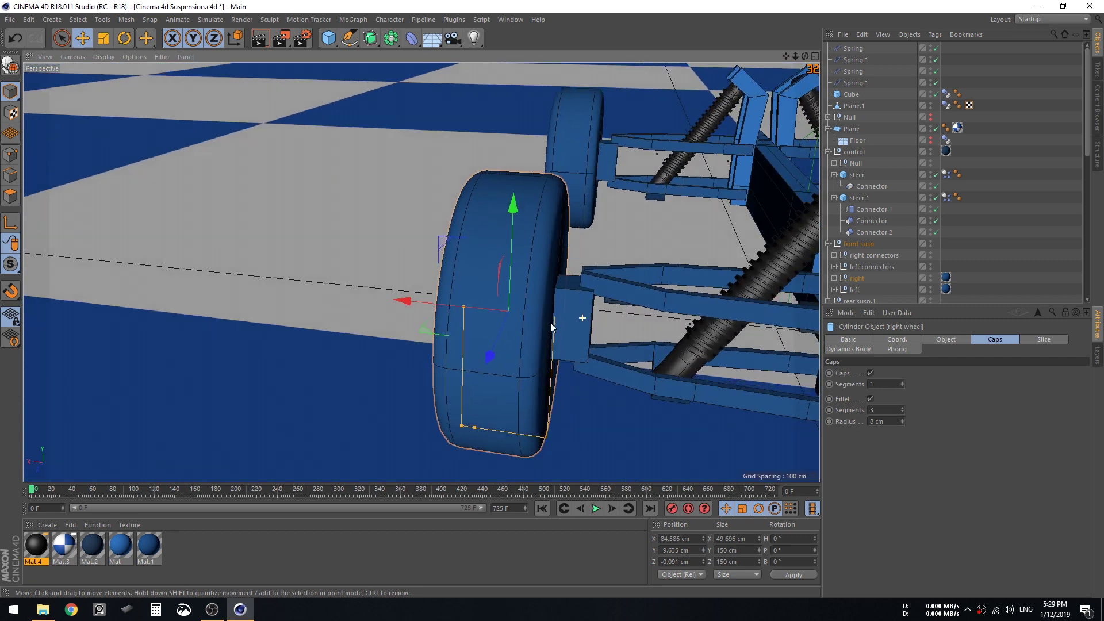
{"action": "left_click_drag", "start_coordinate": [575, 319], "coordinate": [489, 319], "text": "alt"}
{"action": "left_click", "coordinate": [578, 320]}
{"action": "left_click", "coordinate": [560, 213]}
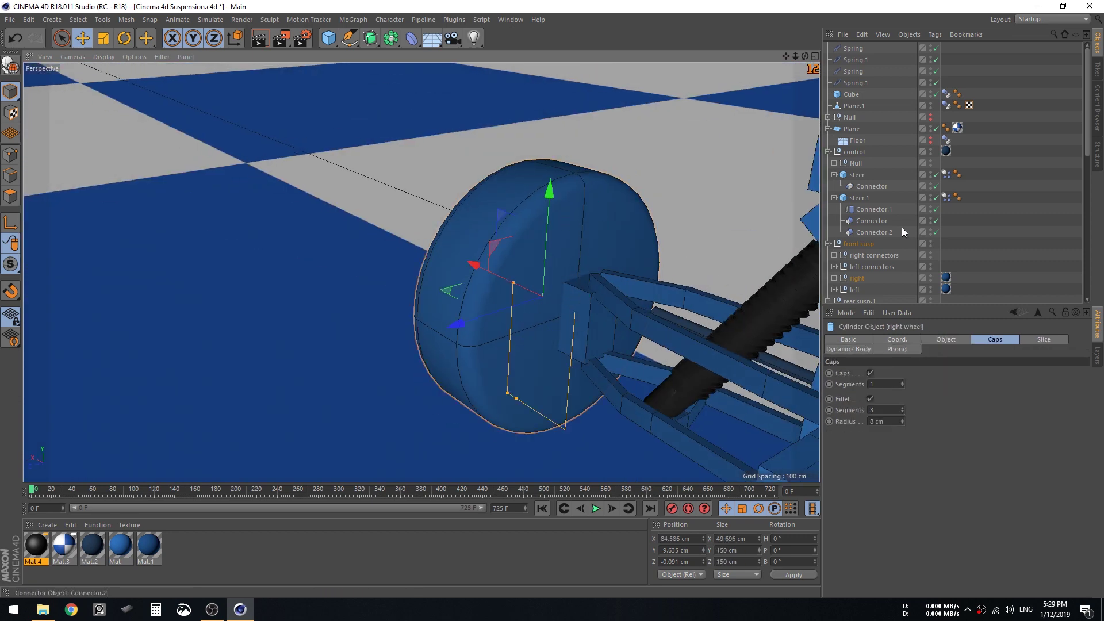
{"action": "left_click", "coordinate": [515, 20]}
{"action": "left_click", "coordinate": [581, 290]}
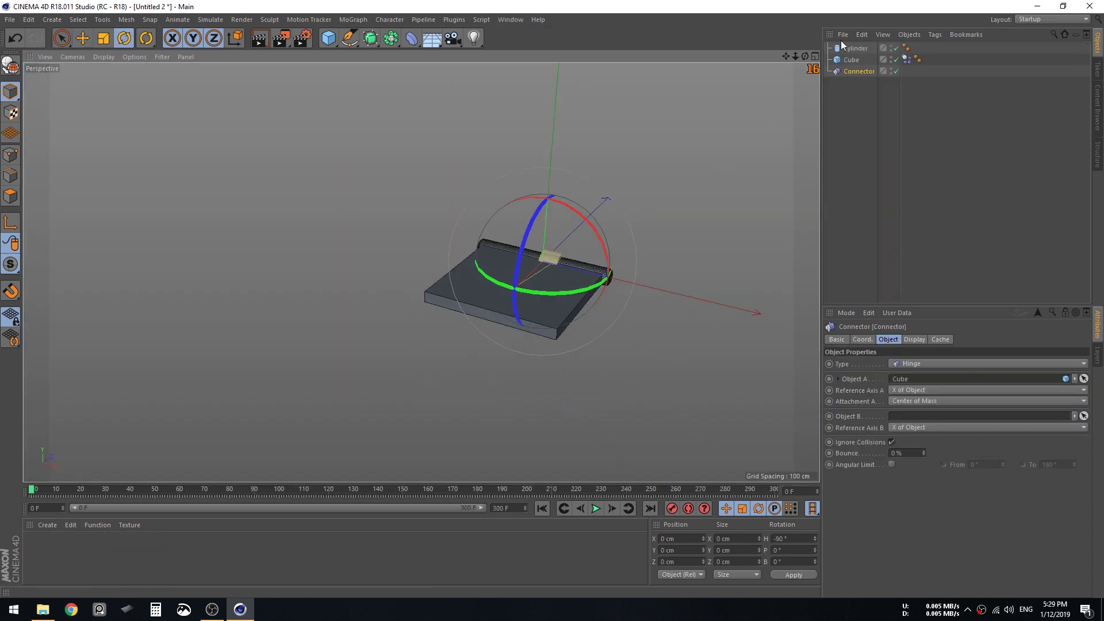
- Change the connector's type to Cardan and move it away from the slab to about X -253 cm
{"action": "left_click", "coordinate": [929, 363]}
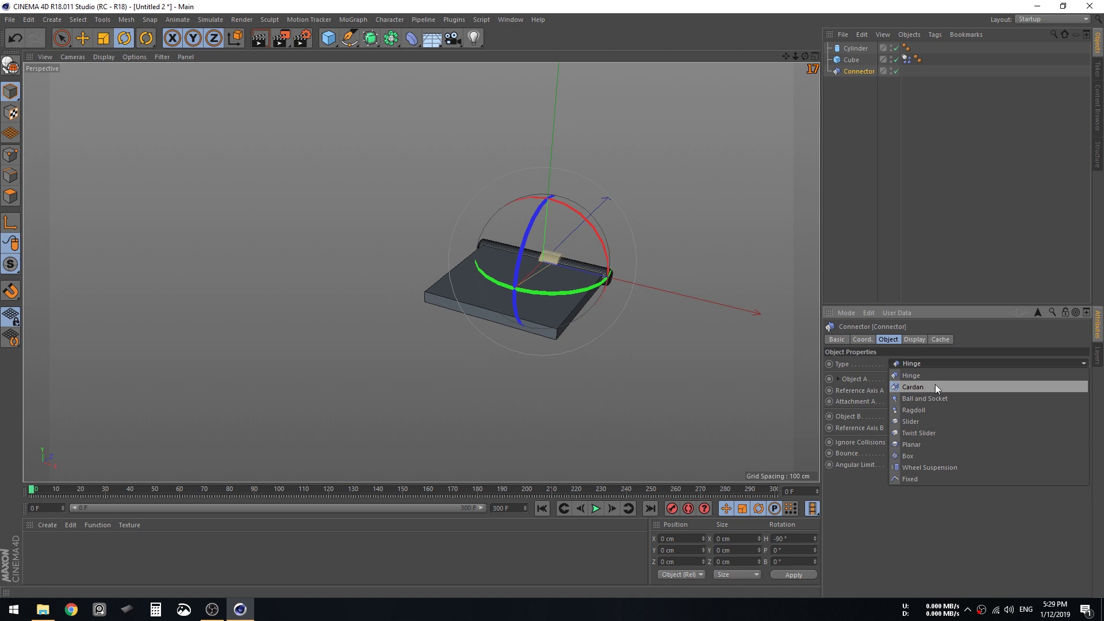
{"action": "left_click", "coordinate": [927, 385]}
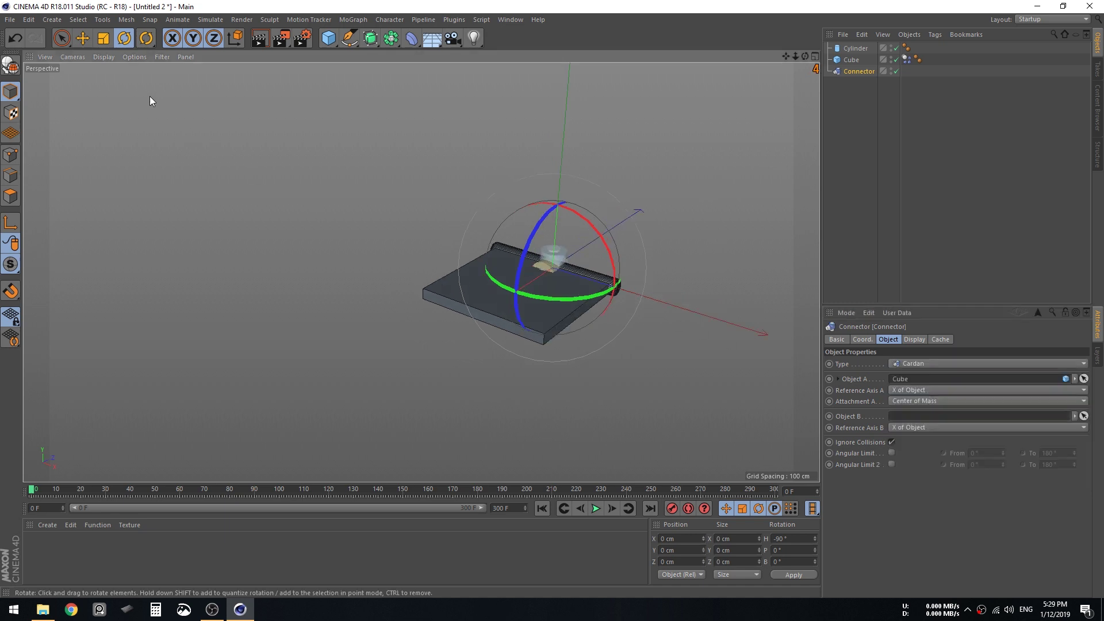
{"action": "left_click", "coordinate": [82, 39]}
{"action": "left_click_drag", "start_coordinate": [656, 301], "coordinate": [515, 259]}
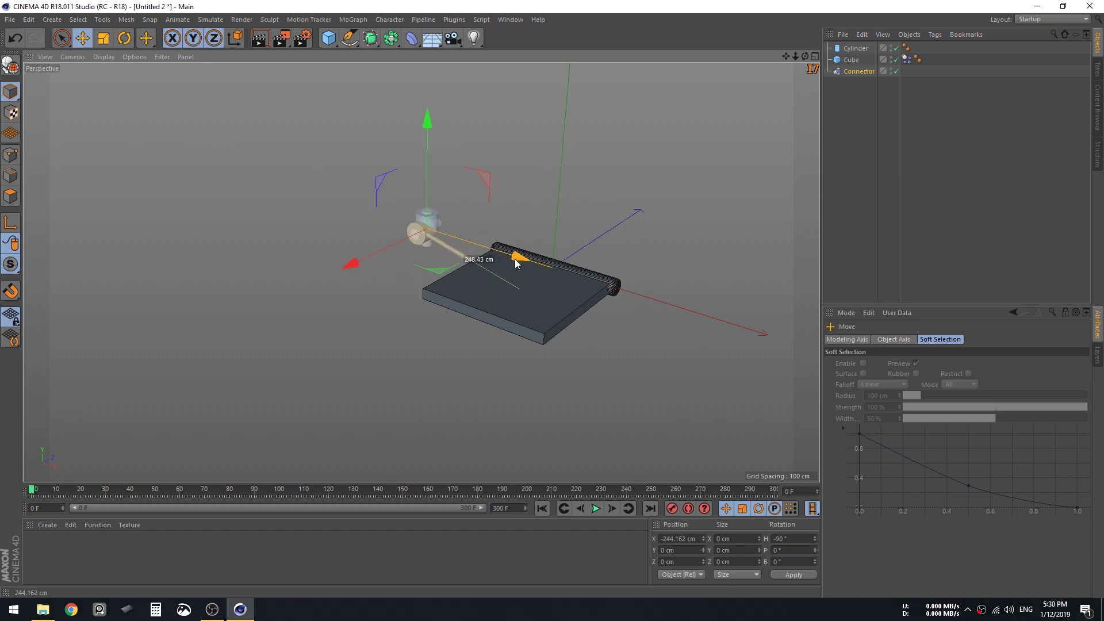
{"action": "left_click", "coordinate": [852, 58]}
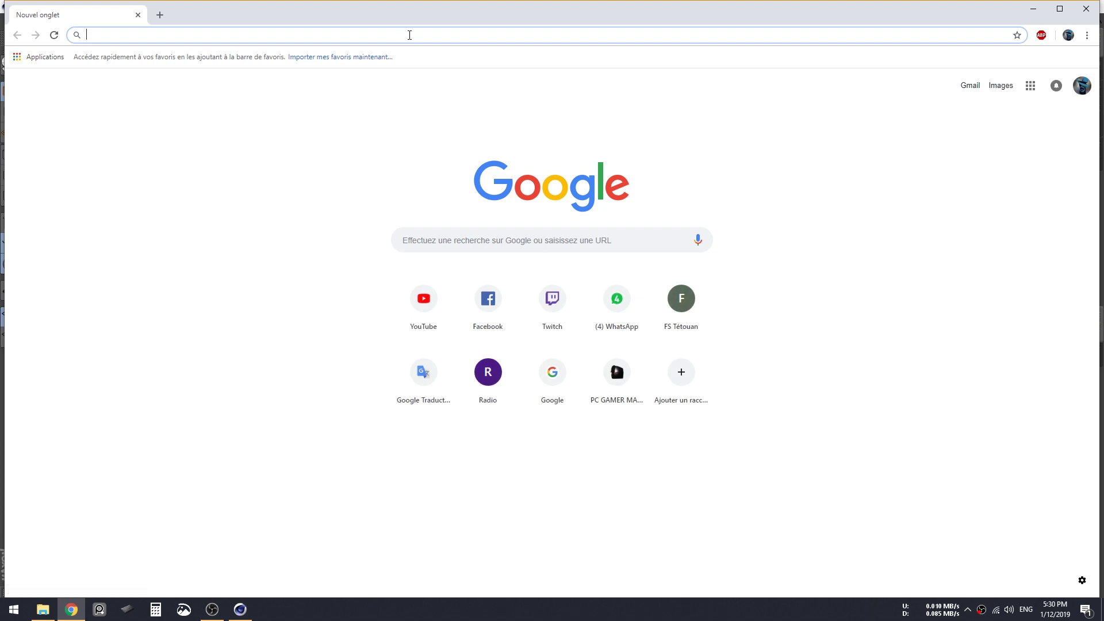
- Search Google Images in Chrome for "cardan", enlarge two joint pictures to examine their shape, and switch back to Cinema 4D
{"action": "type", "text": "cardan"}
{"action": "key", "text": "Return"}
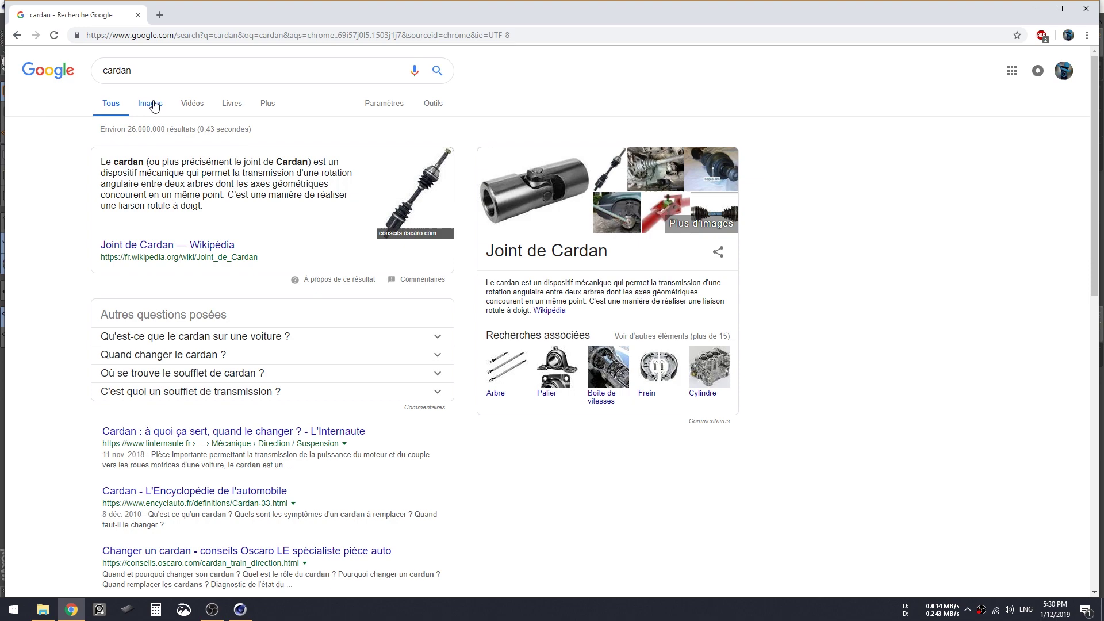
{"action": "left_click", "coordinate": [153, 104]}
{"action": "left_click", "coordinate": [482, 358]}
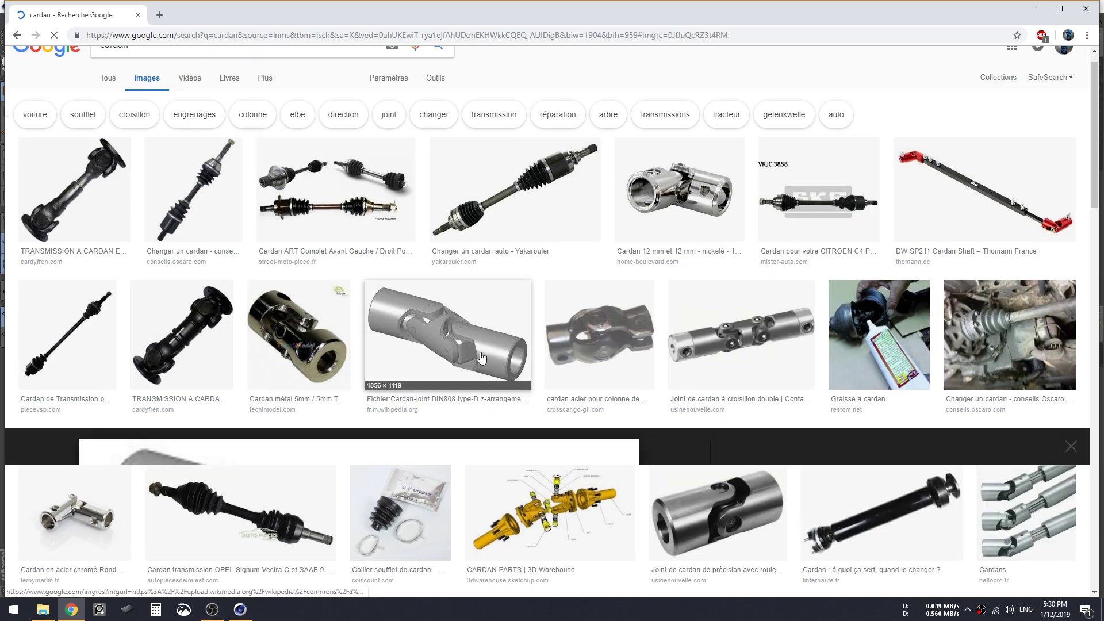
{"action": "scroll", "coordinate": [666, 386], "scroll_direction": "up", "scroll_amount": 5}
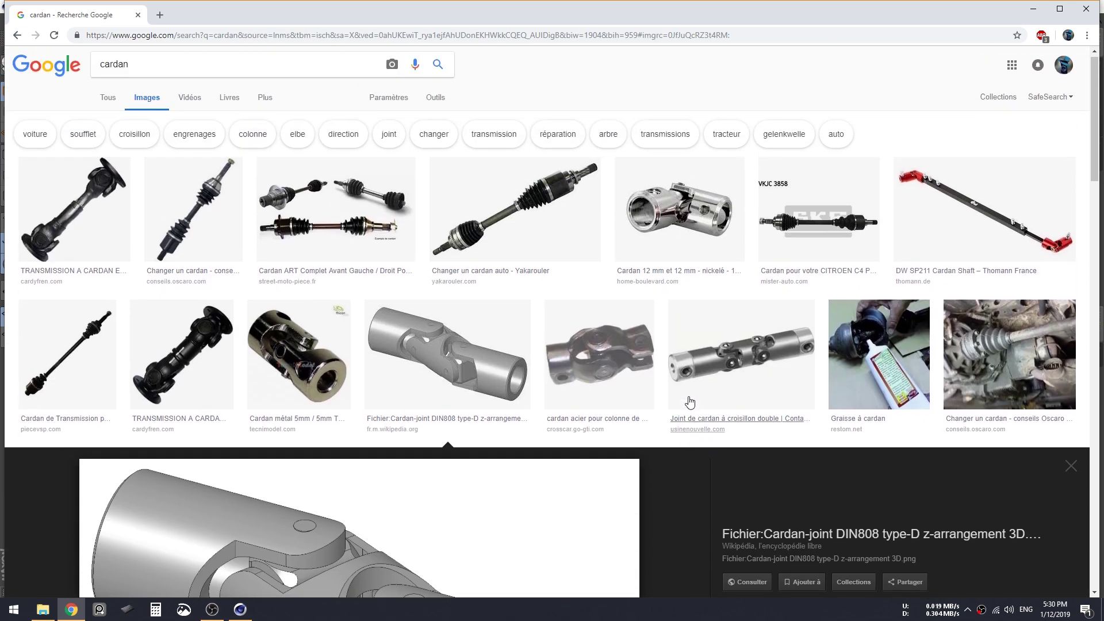
{"action": "left_click", "coordinate": [679, 212]}
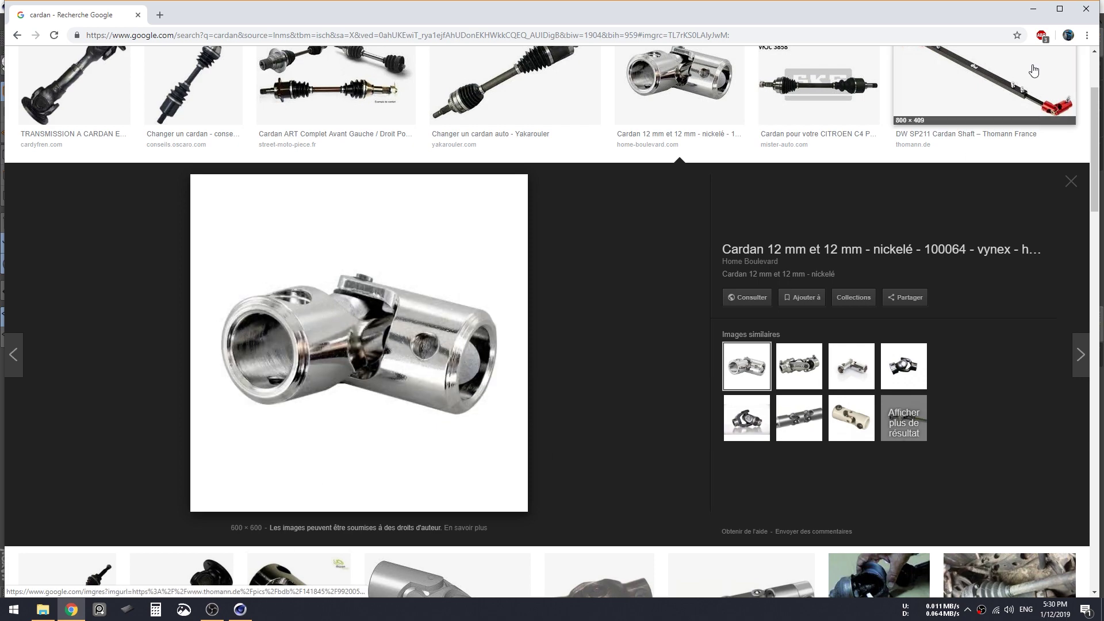
{"action": "key", "text": "alt+Tab"}
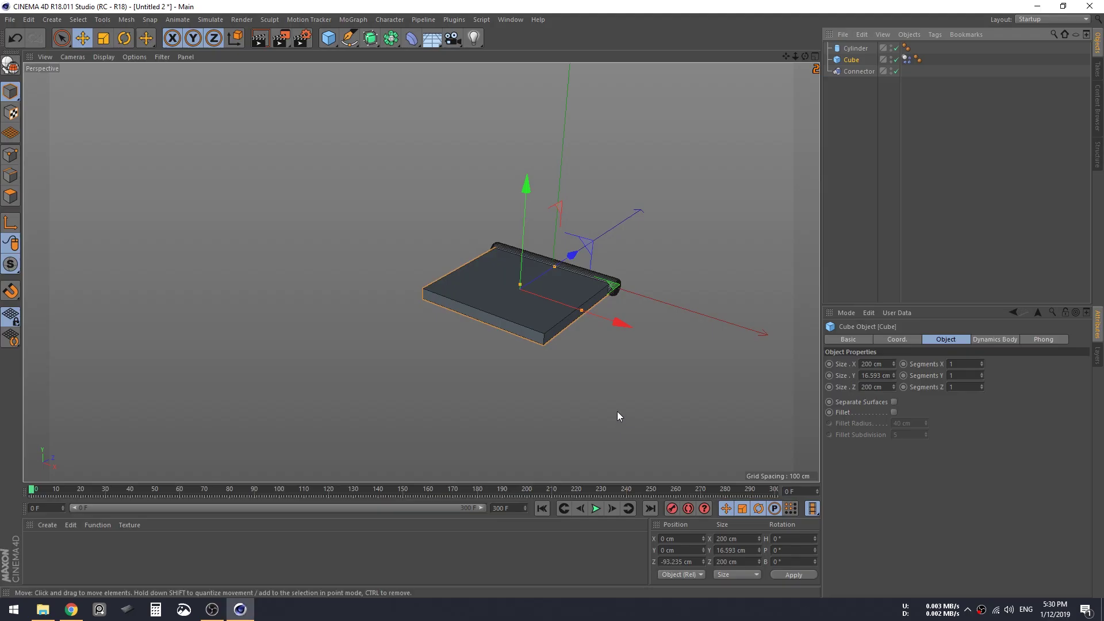
- Change the connector's type to Ball and Socket and move it to the slab's corner at about X -96 cm
{"action": "left_click_drag", "start_coordinate": [617, 411], "coordinate": [551, 234], "text": "alt"}
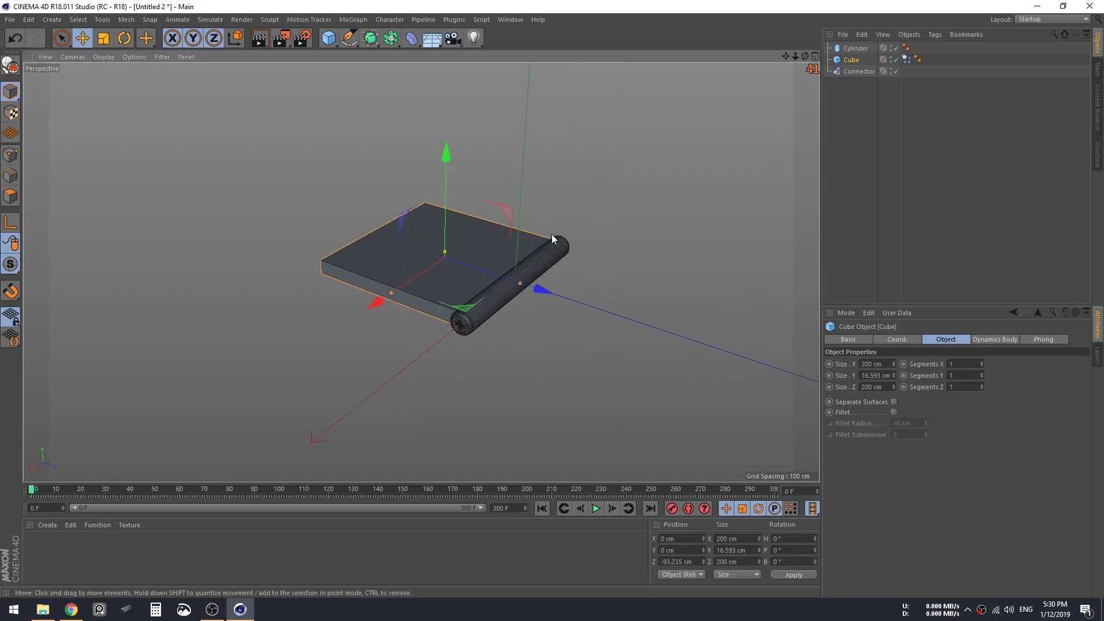
{"action": "left_click_drag", "start_coordinate": [527, 281], "coordinate": [582, 294], "text": "alt"}
{"action": "left_click", "coordinate": [859, 71]}
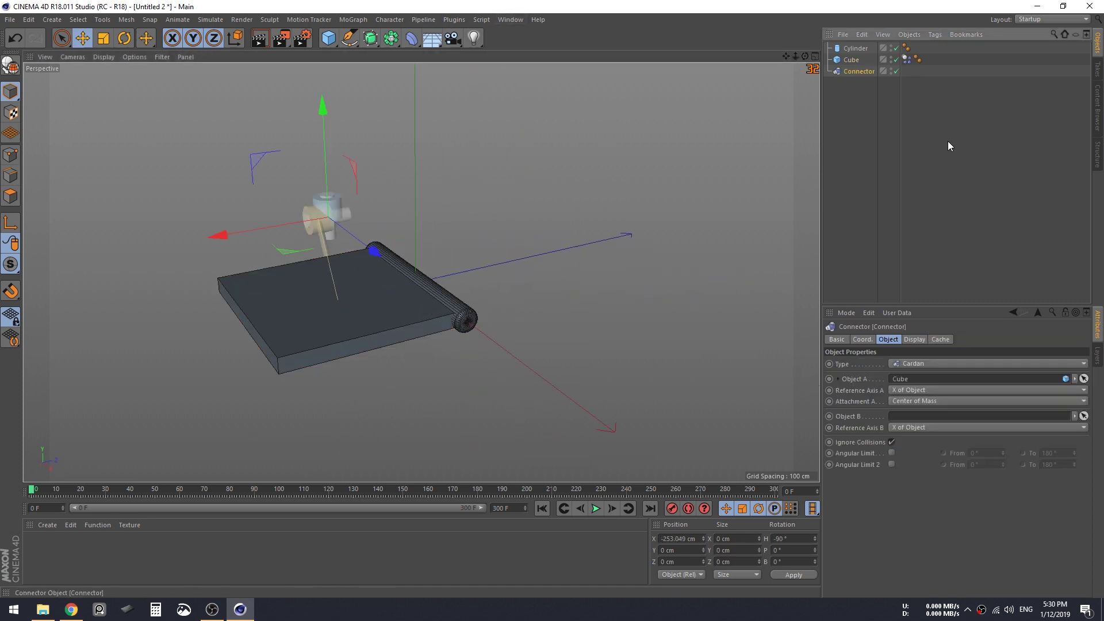
{"action": "left_click", "coordinate": [930, 367]}
{"action": "left_click", "coordinate": [915, 396]}
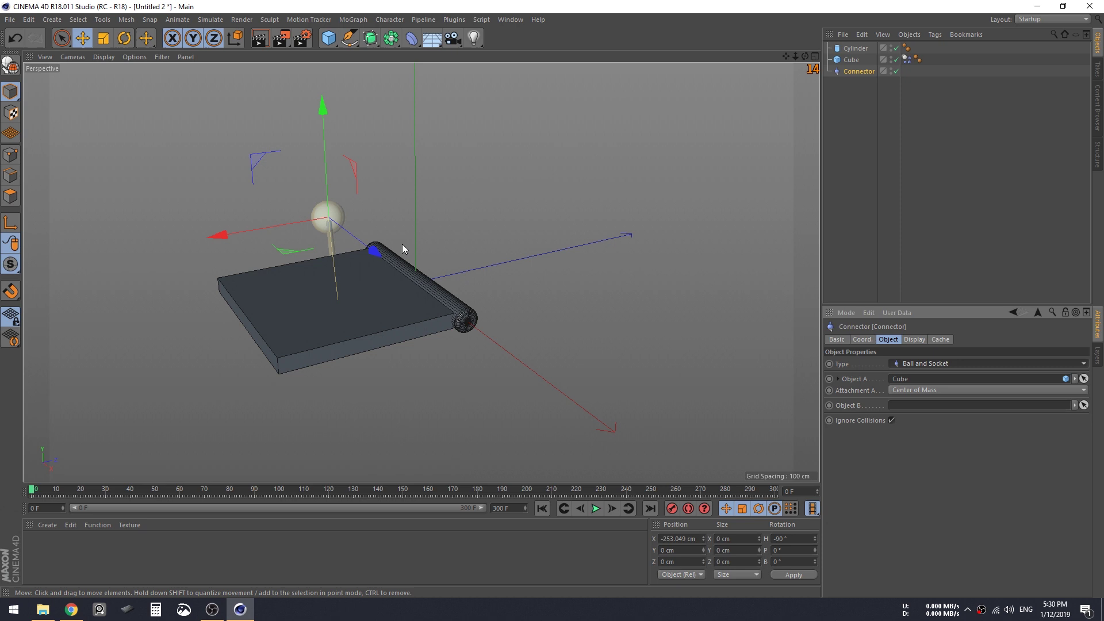
{"action": "left_click_drag", "start_coordinate": [402, 244], "coordinate": [219, 274], "text": "alt"}
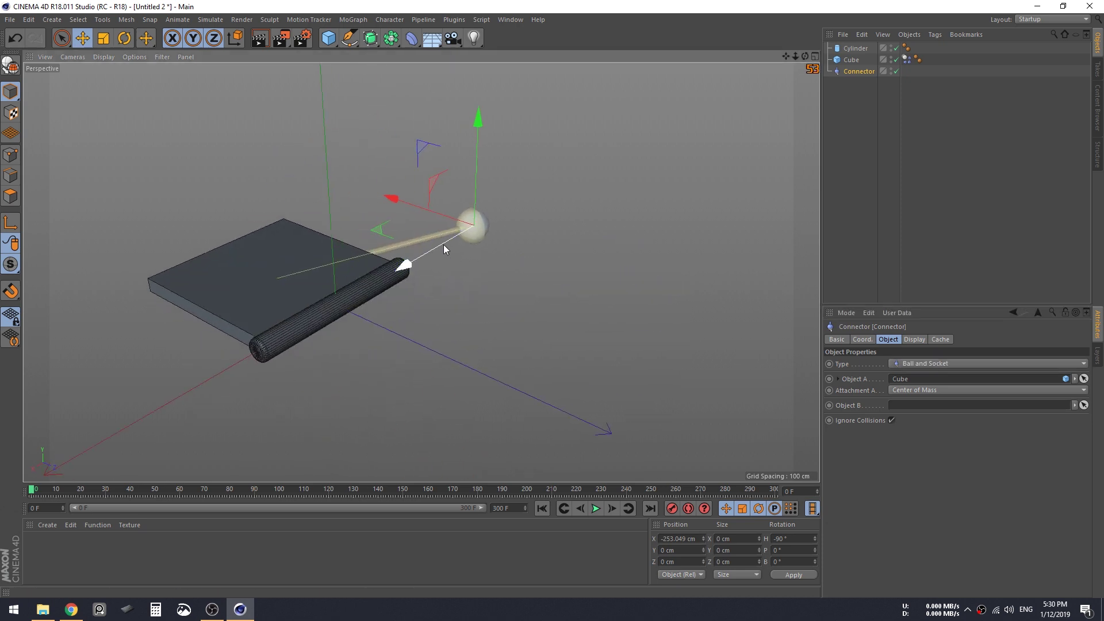
{"action": "left_click_drag", "start_coordinate": [443, 243], "coordinate": [460, 203]}
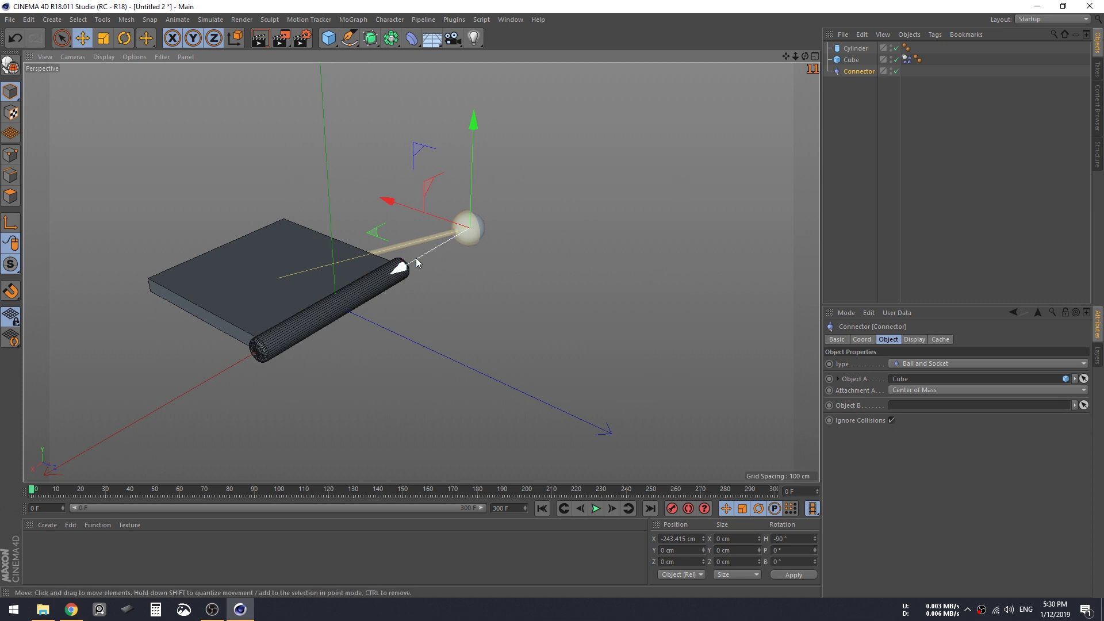
{"action": "left_click_drag", "start_coordinate": [415, 257], "coordinate": [337, 283]}
- Delete the cylinder along the slab's edge
{"action": "left_click", "coordinate": [852, 61]}
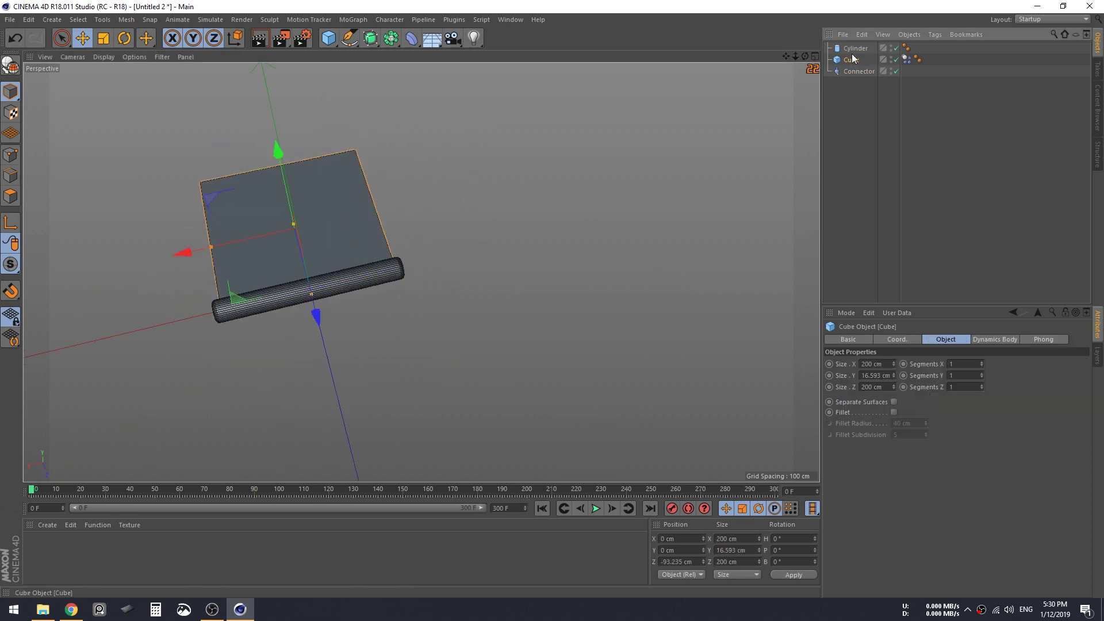
{"action": "left_click", "coordinate": [854, 53]}
{"action": "key", "text": "Delete"}
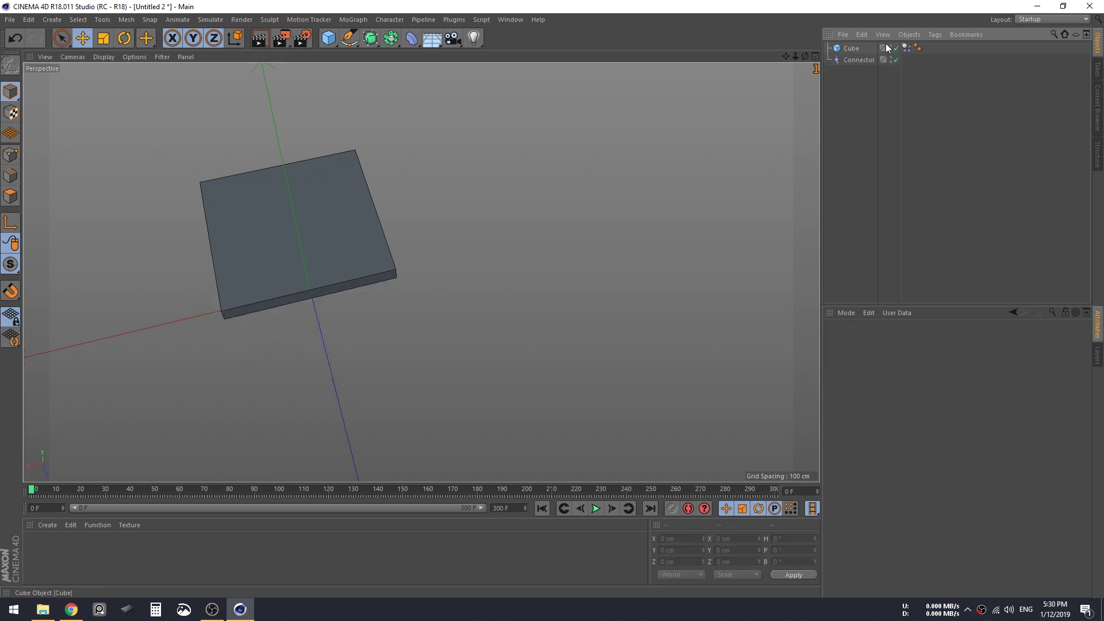
- Play the simulation of the slab hanging from the ball-and-socket connector with the connector selected, and return to the first frame
{"action": "left_click", "coordinate": [848, 50]}
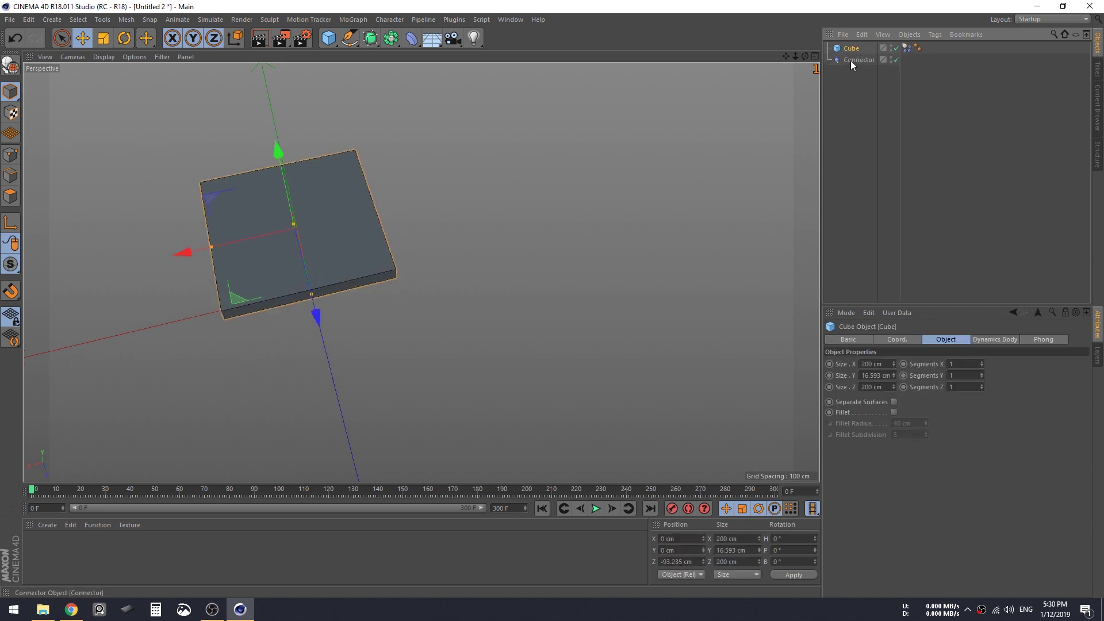
{"action": "left_click_drag", "start_coordinate": [851, 60], "coordinate": [857, 107]}
{"action": "left_click_drag", "start_coordinate": [402, 276], "coordinate": [535, 414], "text": "alt"}
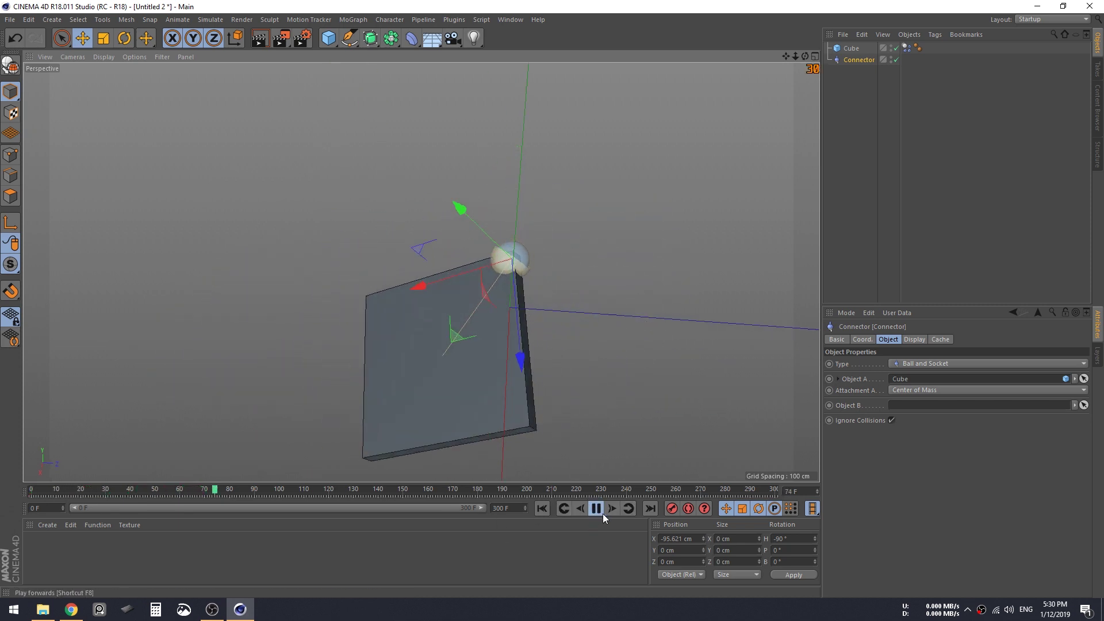
{"action": "left_click", "coordinate": [596, 509]}
{"action": "left_click", "coordinate": [542, 509]}
- Add a 400 × 400 cm plane beside the slab at about X 253, Y -35 and Z 136 cm
{"action": "left_click", "coordinate": [330, 39]}
{"action": "left_click", "coordinate": [432, 76]}
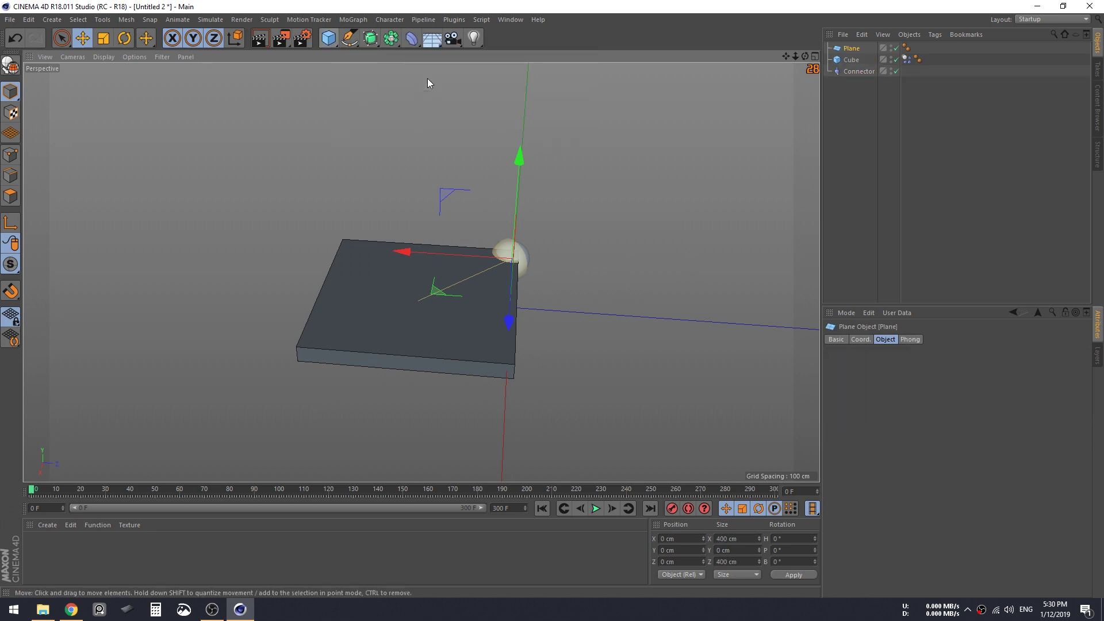
{"action": "left_click_drag", "start_coordinate": [469, 260], "coordinate": [753, 360]}
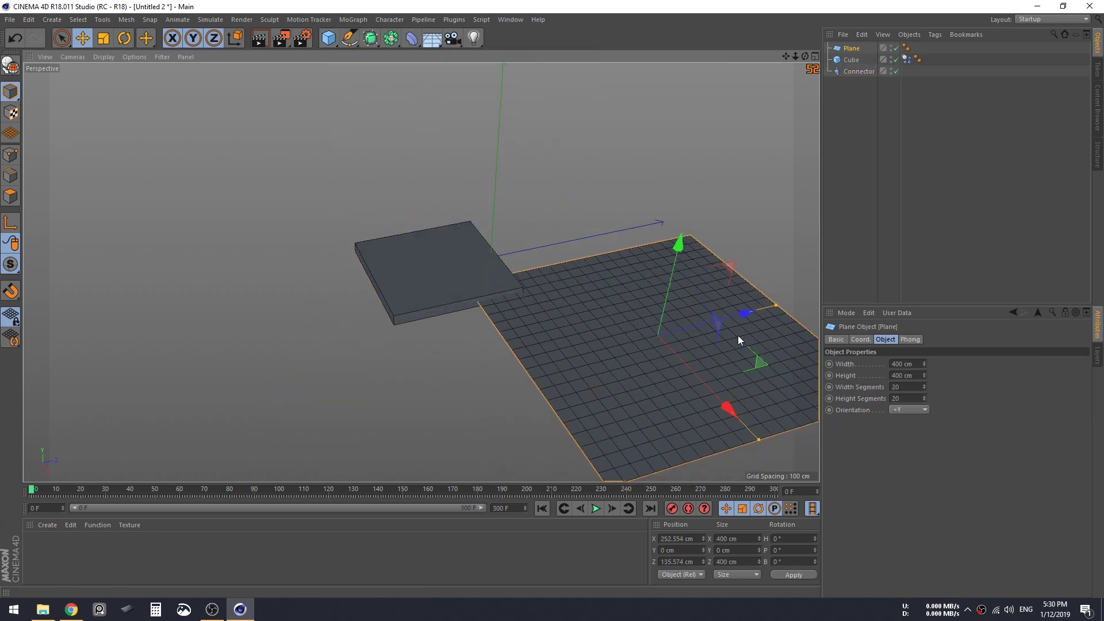
{"action": "left_click_drag", "start_coordinate": [678, 247], "coordinate": [609, 256]}
{"action": "left_click", "coordinate": [851, 60]}
- Give the plane a Rigid Body tag and set its Dynamic option to Off
{"action": "right_click", "coordinate": [851, 49]}
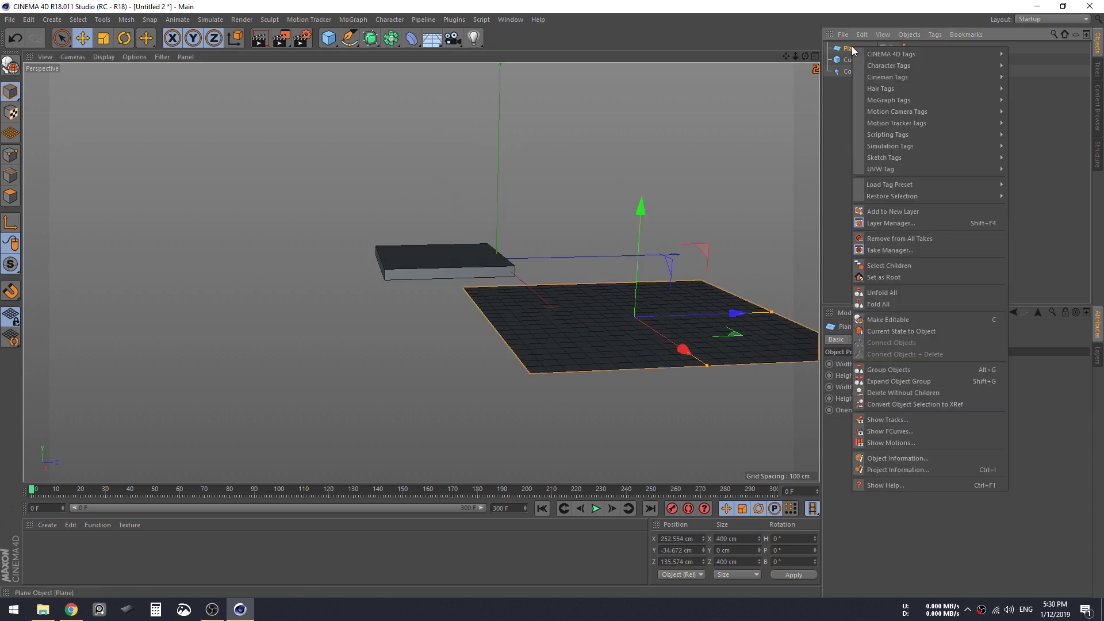
{"action": "mouse_move", "coordinate": [943, 146]}
{"action": "left_click", "coordinate": [1034, 148]}
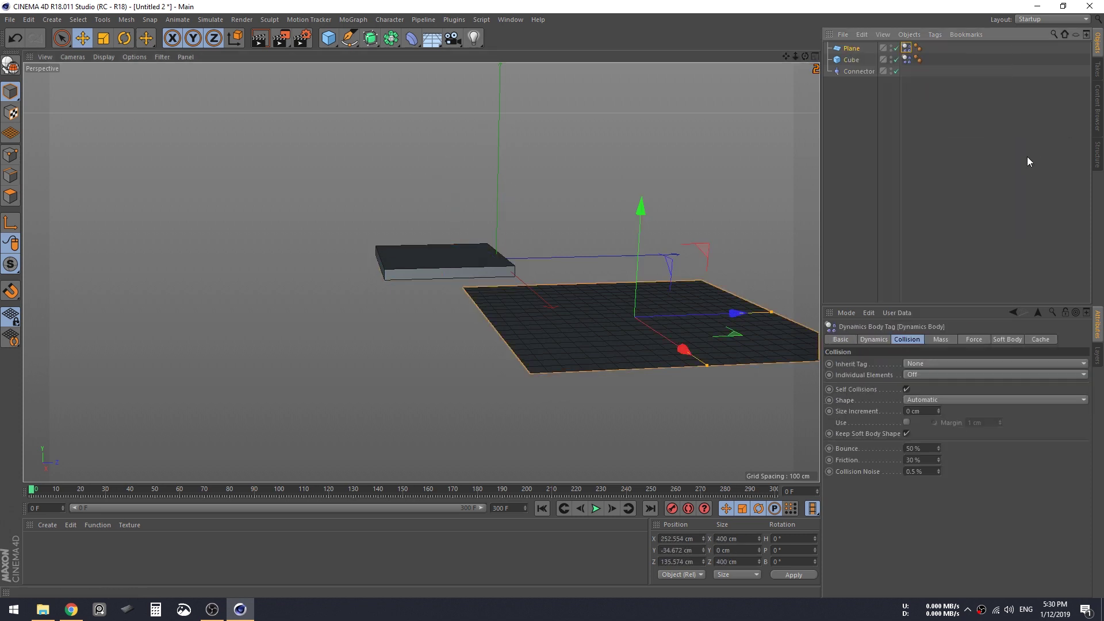
{"action": "left_click", "coordinate": [878, 340]}
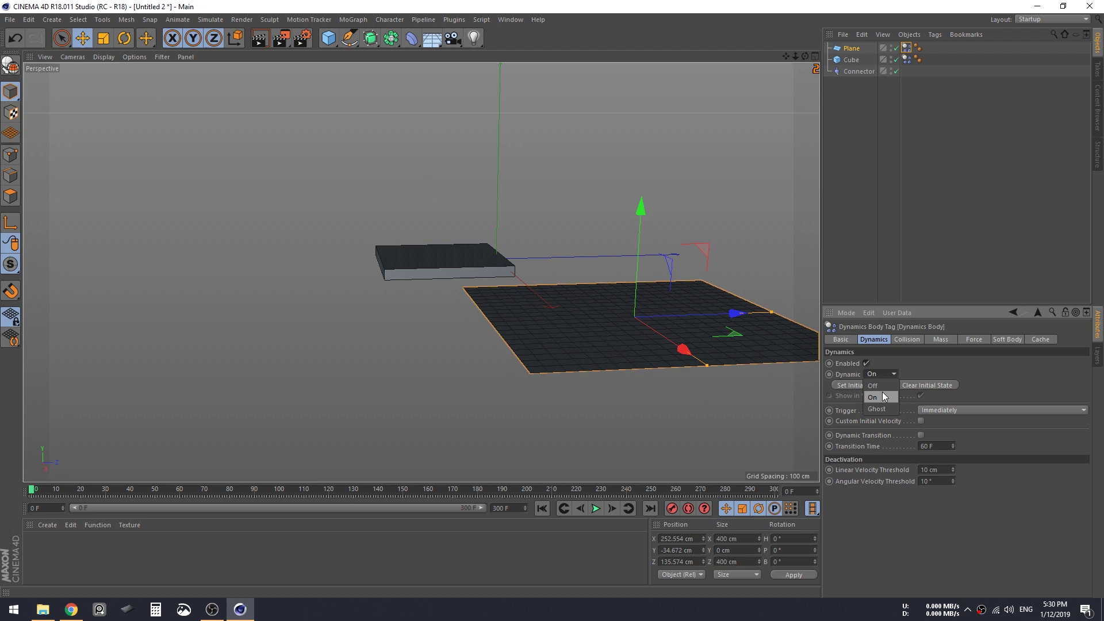
{"action": "left_click", "coordinate": [881, 388]}
- Play the simulation of the slab beside the non-dynamic plane and return to the first frame
{"action": "left_click", "coordinate": [596, 508]}
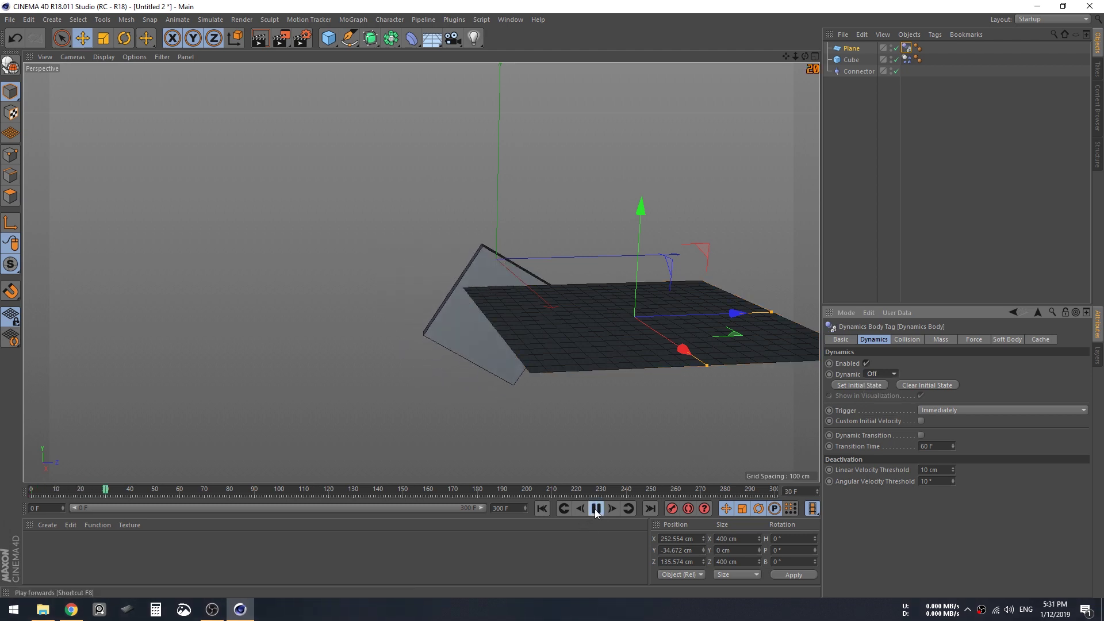
{"action": "left_click_drag", "start_coordinate": [537, 308], "coordinate": [687, 301], "text": "alt"}
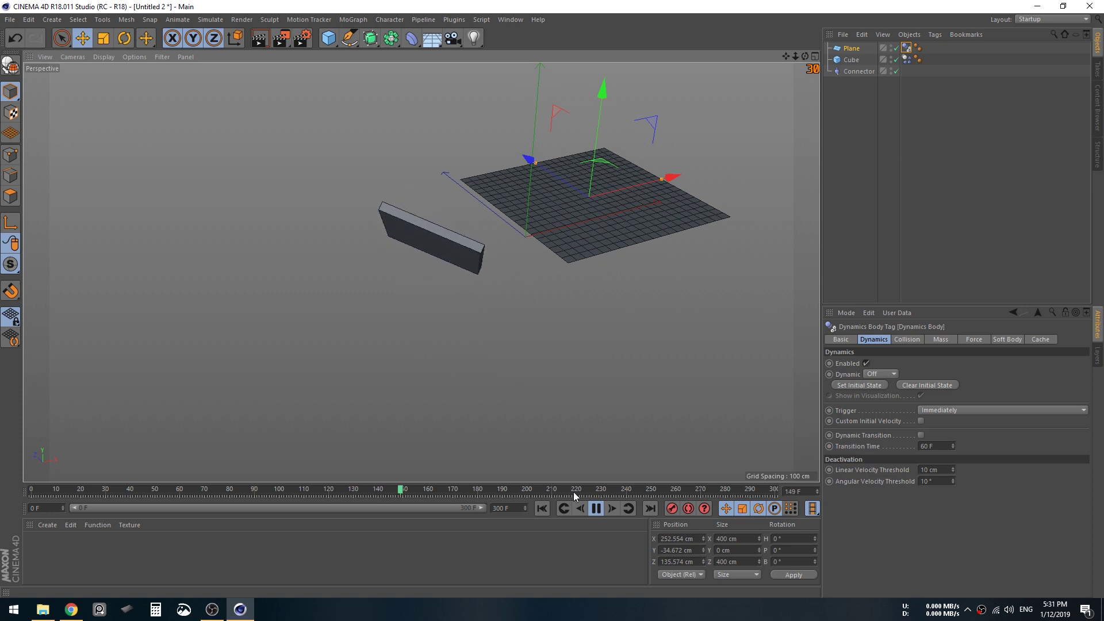
{"action": "left_click", "coordinate": [596, 508]}
{"action": "left_click", "coordinate": [542, 508]}
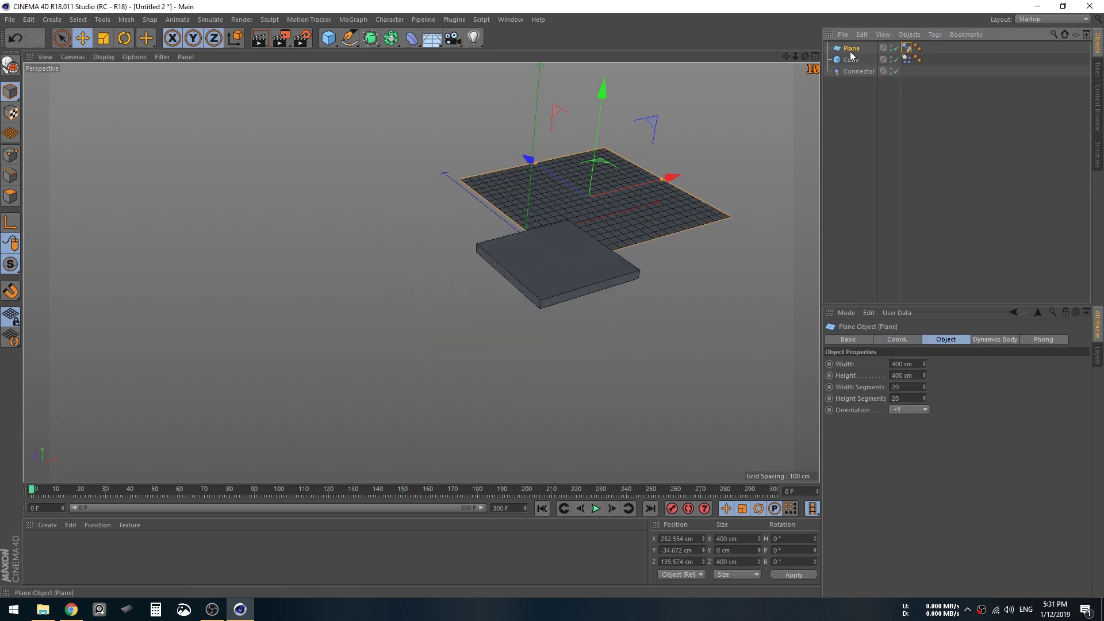
- Change the connector's type to Ragdoll and move the connector away from the slab to about X -552 cm
{"action": "left_click", "coordinate": [894, 61]}
{"action": "left_click", "coordinate": [846, 73]}
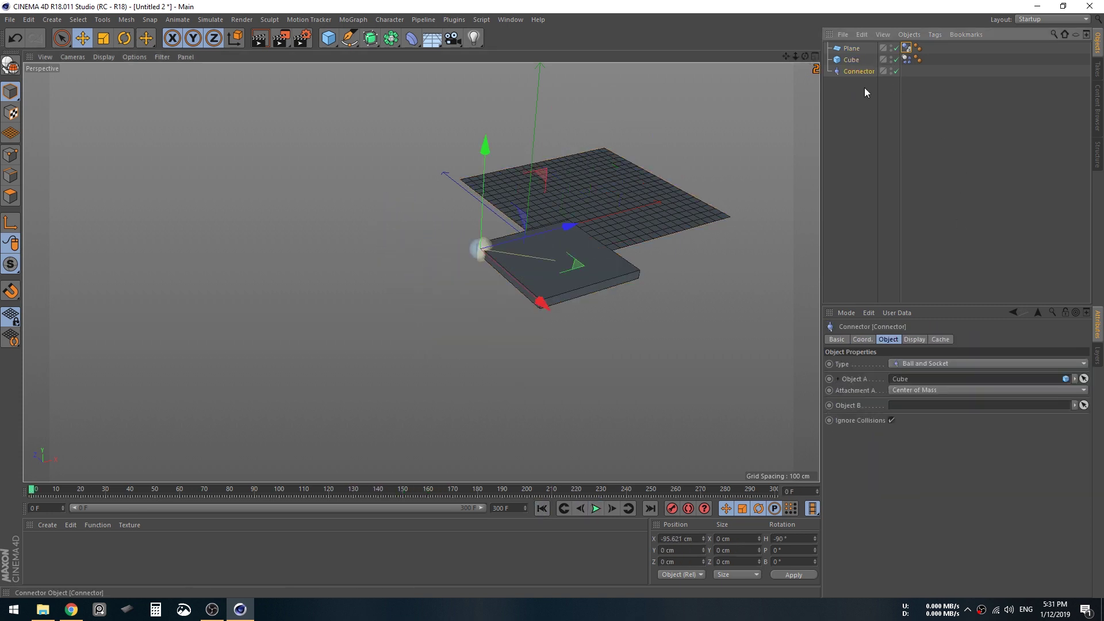
{"action": "left_click", "coordinate": [920, 367]}
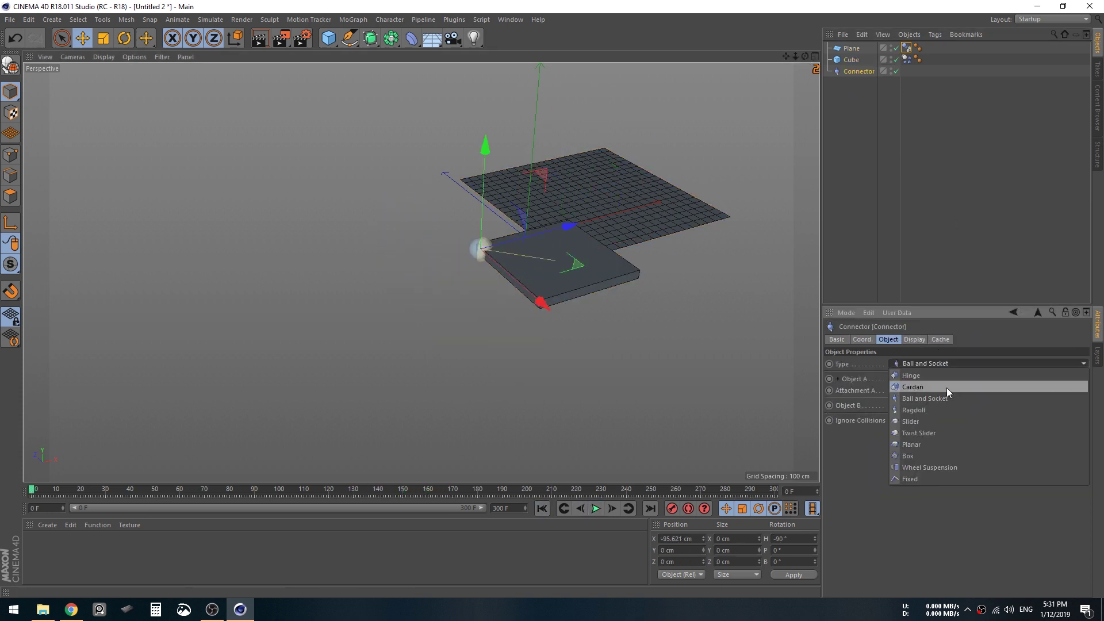
{"action": "left_click", "coordinate": [916, 409]}
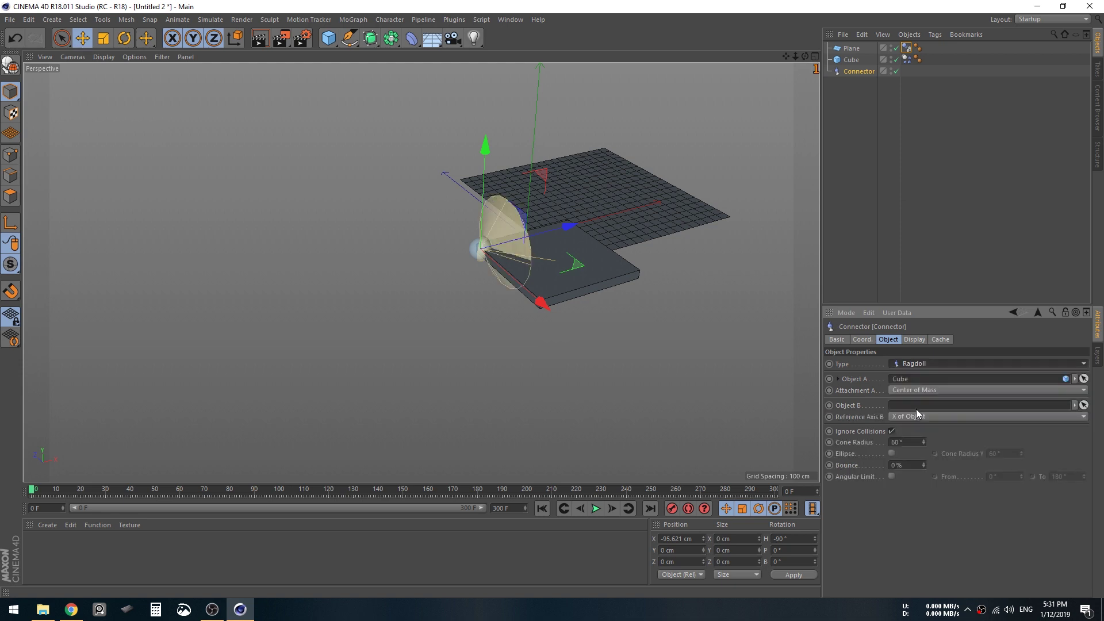
{"action": "left_click_drag", "start_coordinate": [534, 233], "coordinate": [141, 312]}
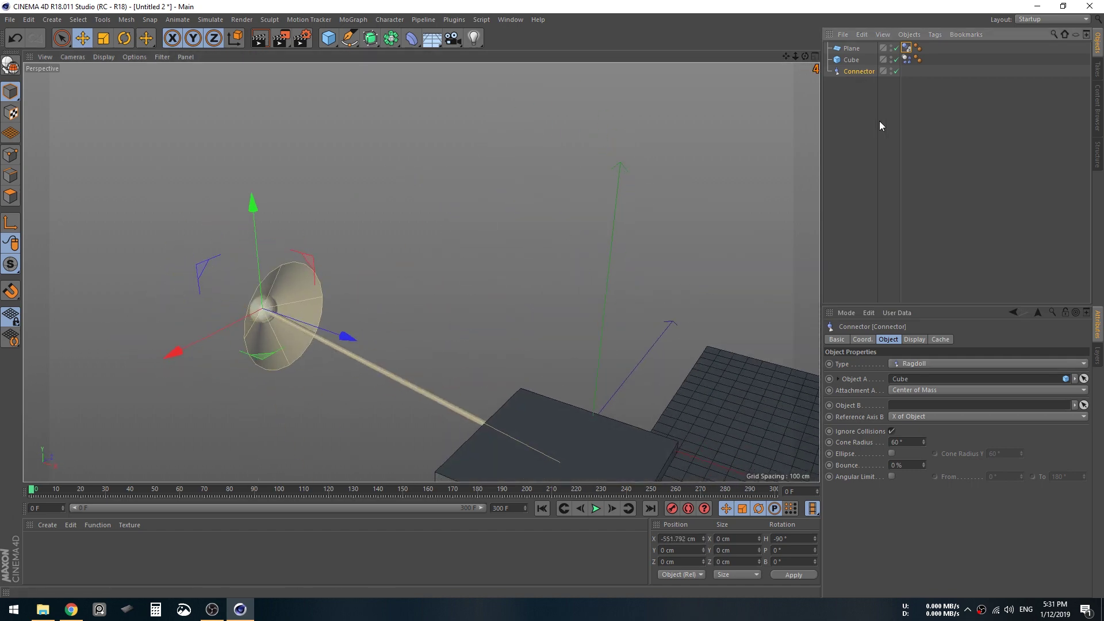
- Set the connector's type to Slider and tilt it to a pitch of about 49°
{"action": "key", "text": "Delete"}
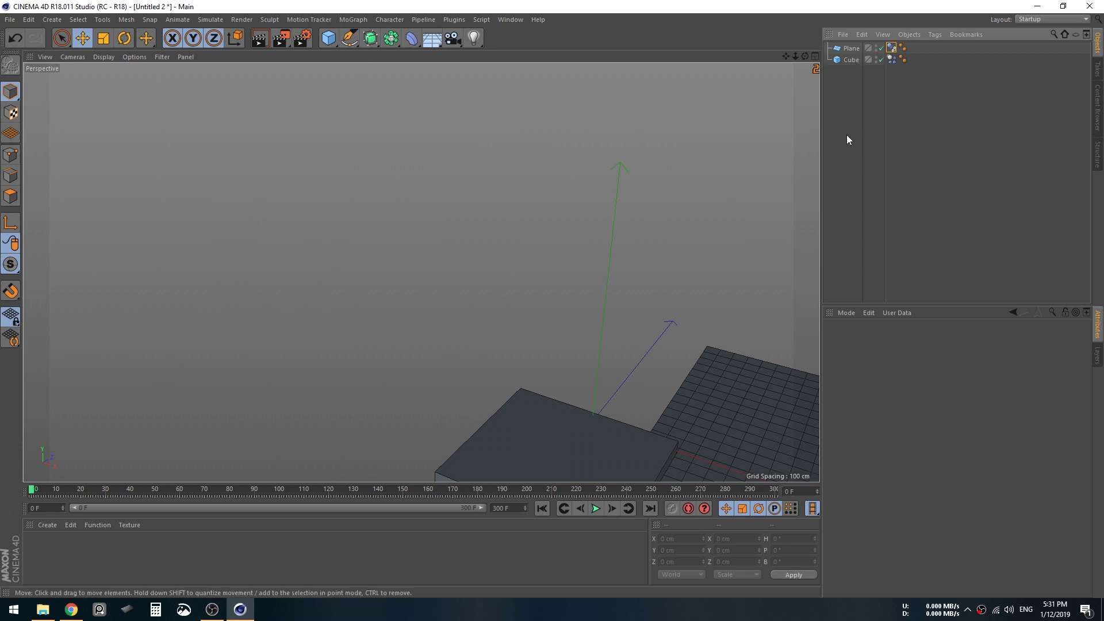
{"action": "key", "text": "ctrl+z"}
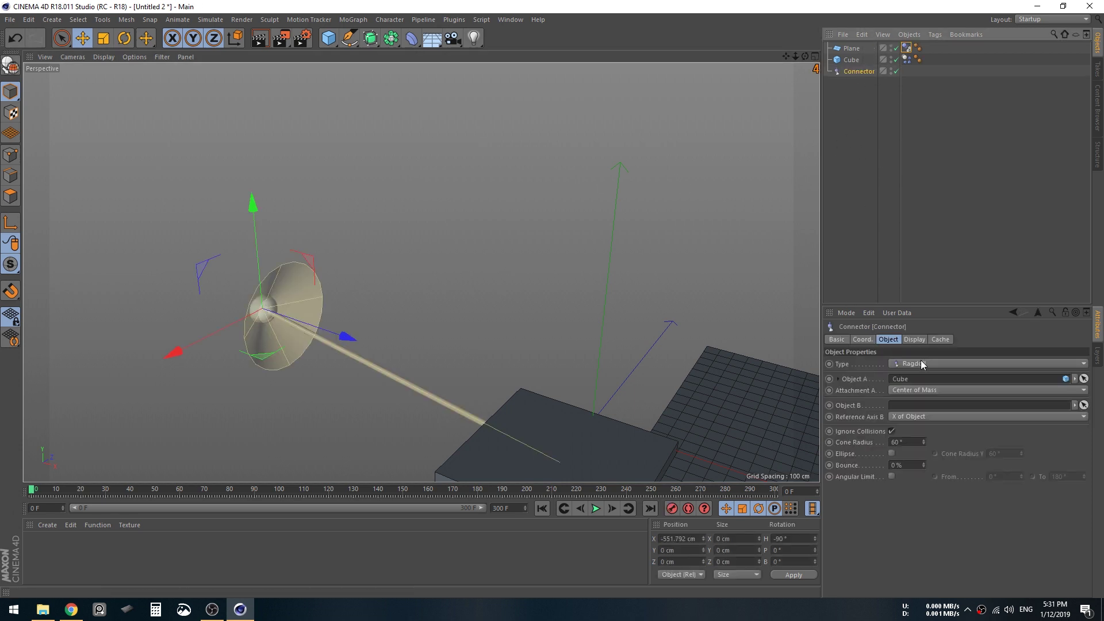
{"action": "left_click", "coordinate": [920, 360]}
{"action": "left_click", "coordinate": [938, 423]}
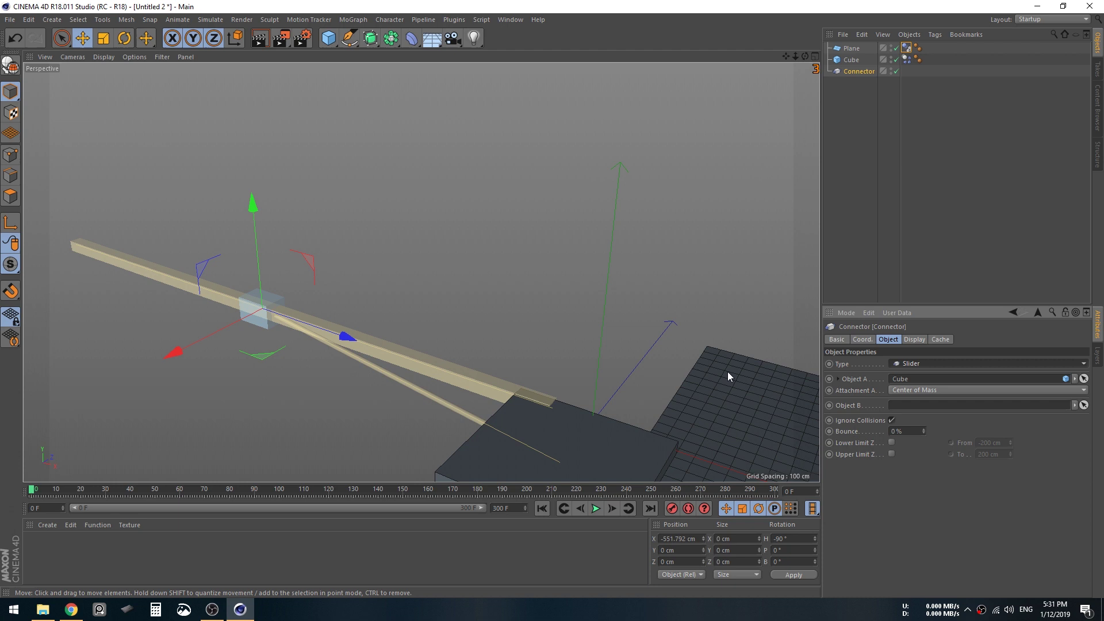
{"action": "left_click_drag", "start_coordinate": [726, 372], "coordinate": [430, 377], "text": "alt"}
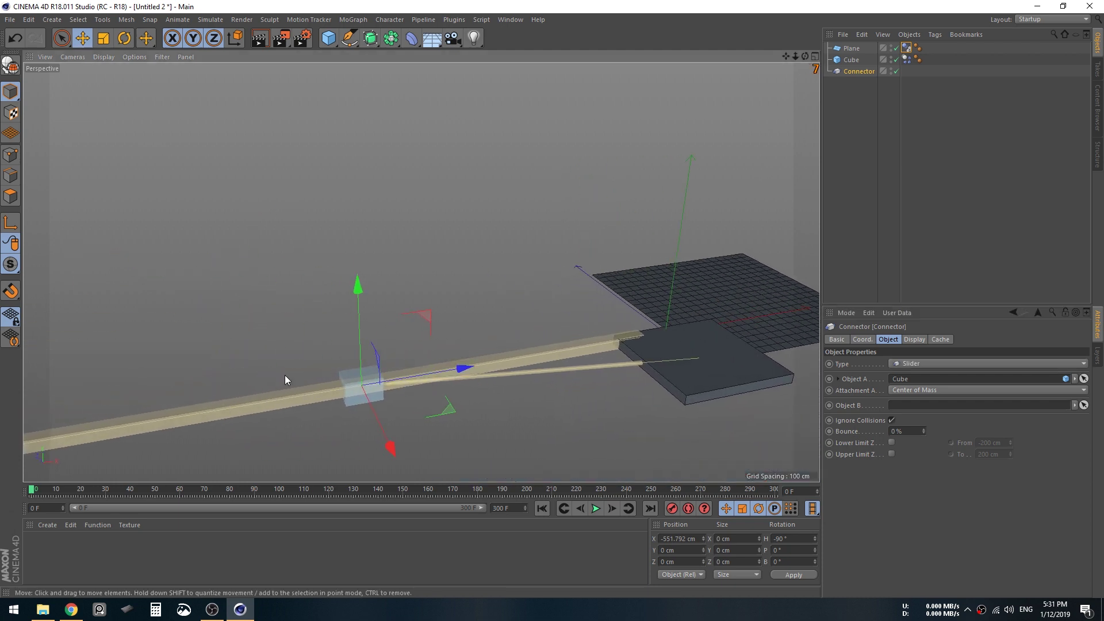
{"action": "key", "text": "r"}
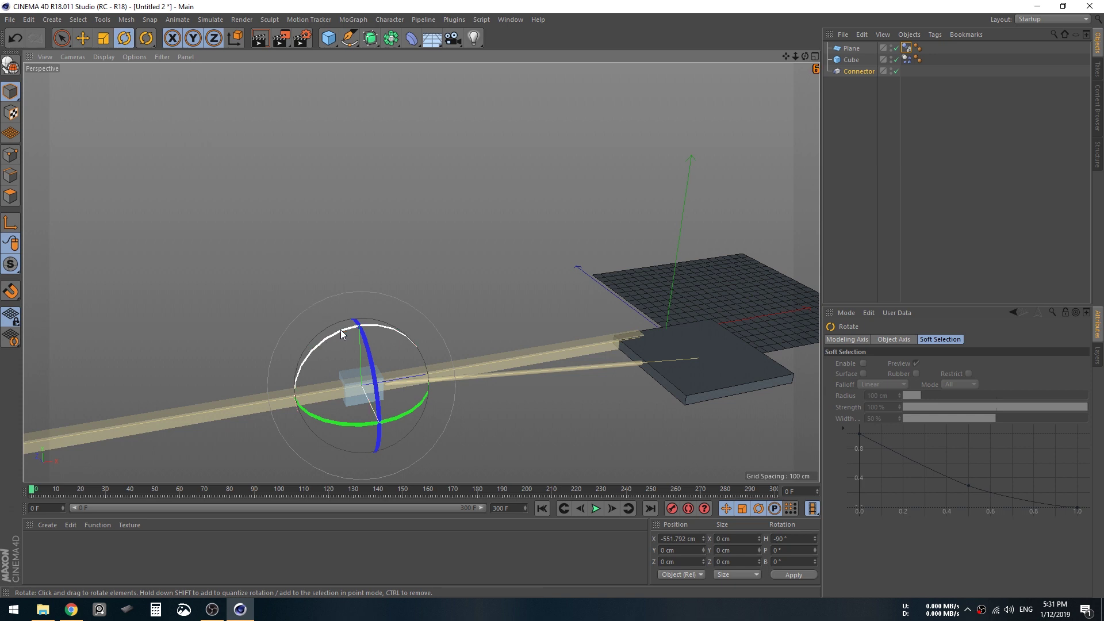
{"action": "left_click_drag", "start_coordinate": [340, 330], "coordinate": [279, 351]}
- Scale the slab down to about 44 × 3.65 × 44 cm and move it to about X -198 cm
{"action": "middle_click_drag", "start_coordinate": [629, 271], "coordinate": [654, 211], "text": "alt"}
{"action": "left_click", "coordinate": [699, 299]}
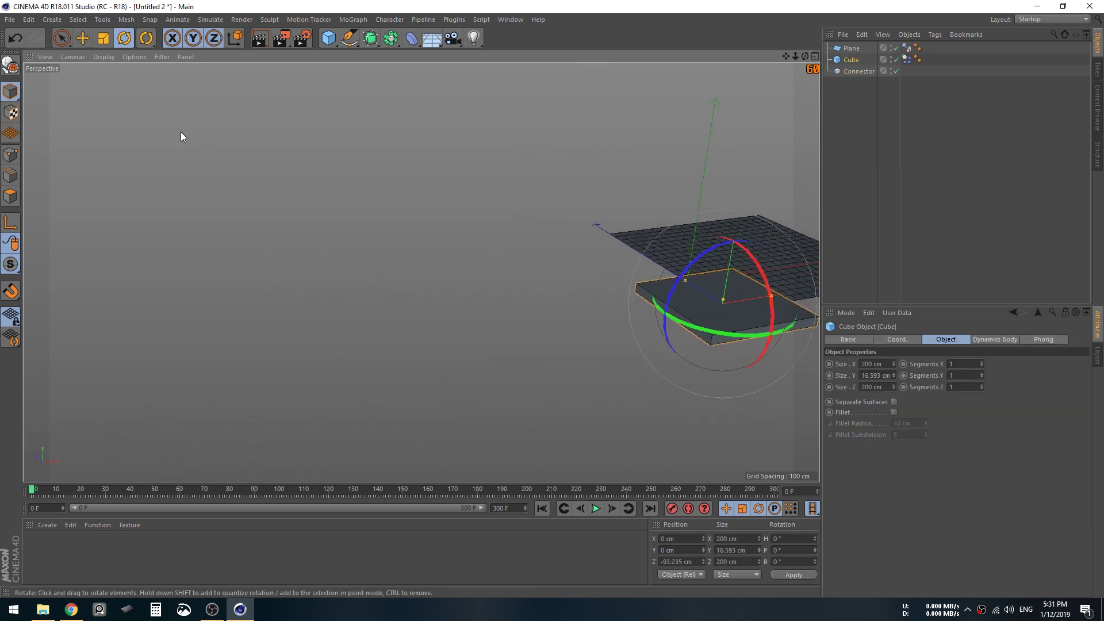
{"action": "left_click", "coordinate": [104, 38]}
{"action": "left_click_drag", "start_coordinate": [575, 374], "coordinate": [364, 383]}
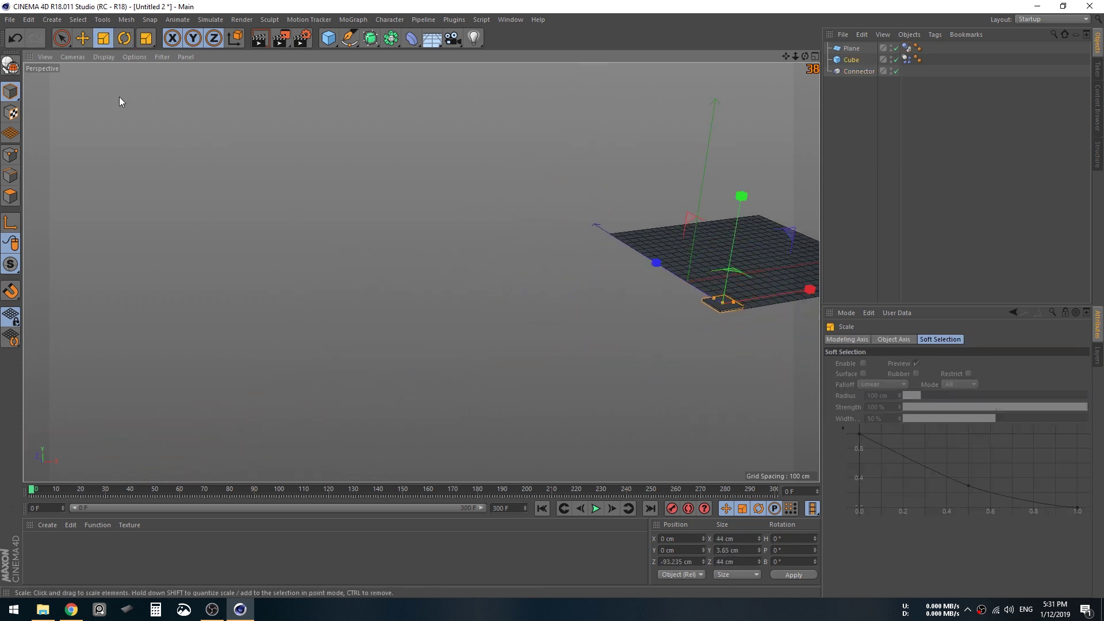
{"action": "left_click", "coordinate": [83, 38]}
{"action": "left_click_drag", "start_coordinate": [809, 291], "coordinate": [706, 308]}
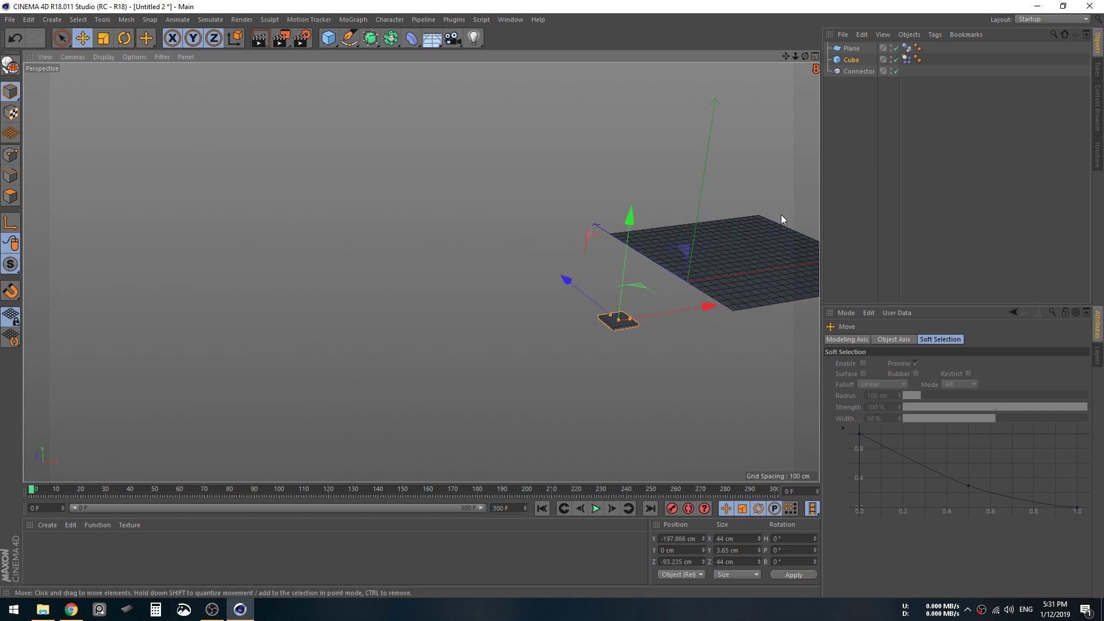
- Increase the small slab's Y size to about 40 cm and move it past the slider connector to about X -638 cm
{"action": "left_click", "coordinate": [858, 71]}
{"action": "left_click_drag", "start_coordinate": [621, 240], "coordinate": [608, 269], "text": "alt"}
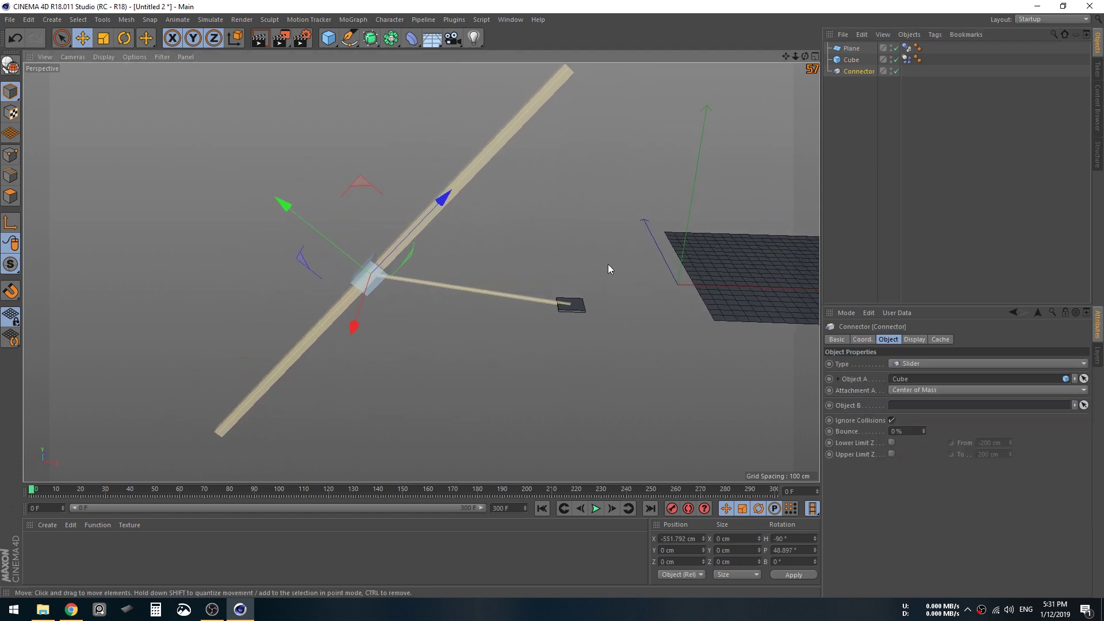
{"action": "left_click", "coordinate": [571, 307]}
{"action": "left_click_drag", "start_coordinate": [564, 316], "coordinate": [560, 226], "text": "alt"}
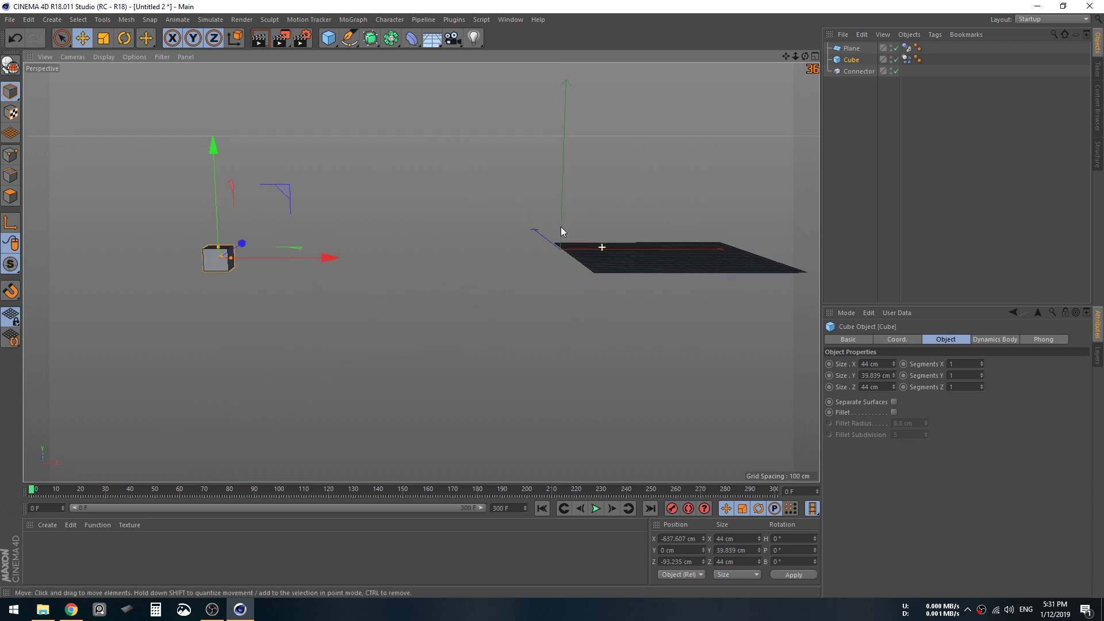
- Turn on Always Visible in the slider connector's display settings
{"action": "left_click", "coordinate": [852, 72]}
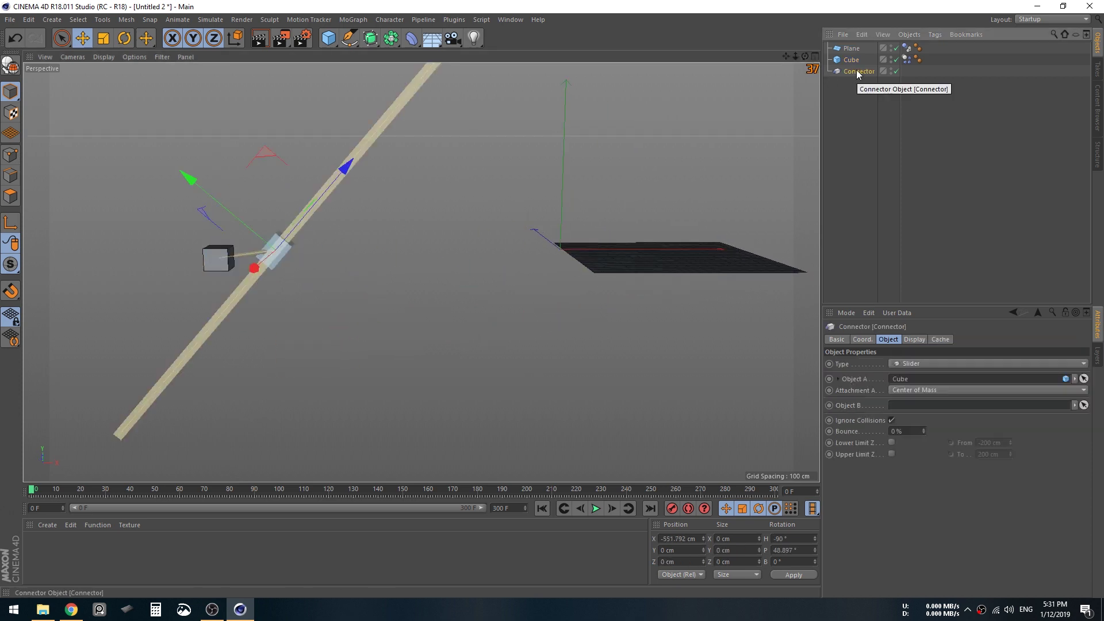
{"action": "left_click", "coordinate": [862, 339]}
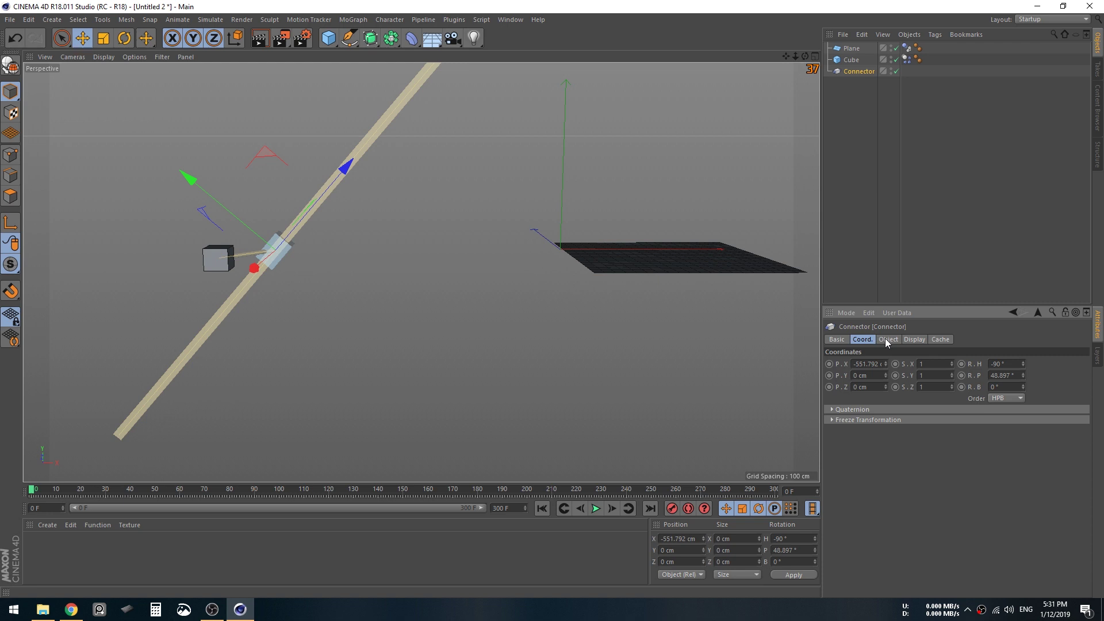
{"action": "left_click", "coordinate": [837, 340]}
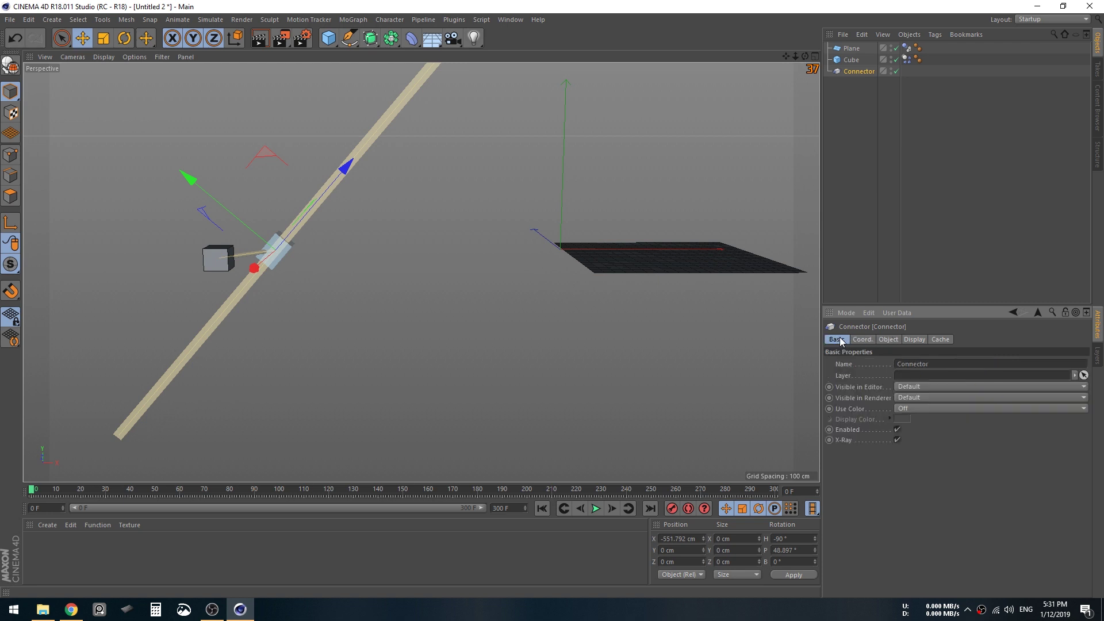
{"action": "left_click", "coordinate": [887, 340]}
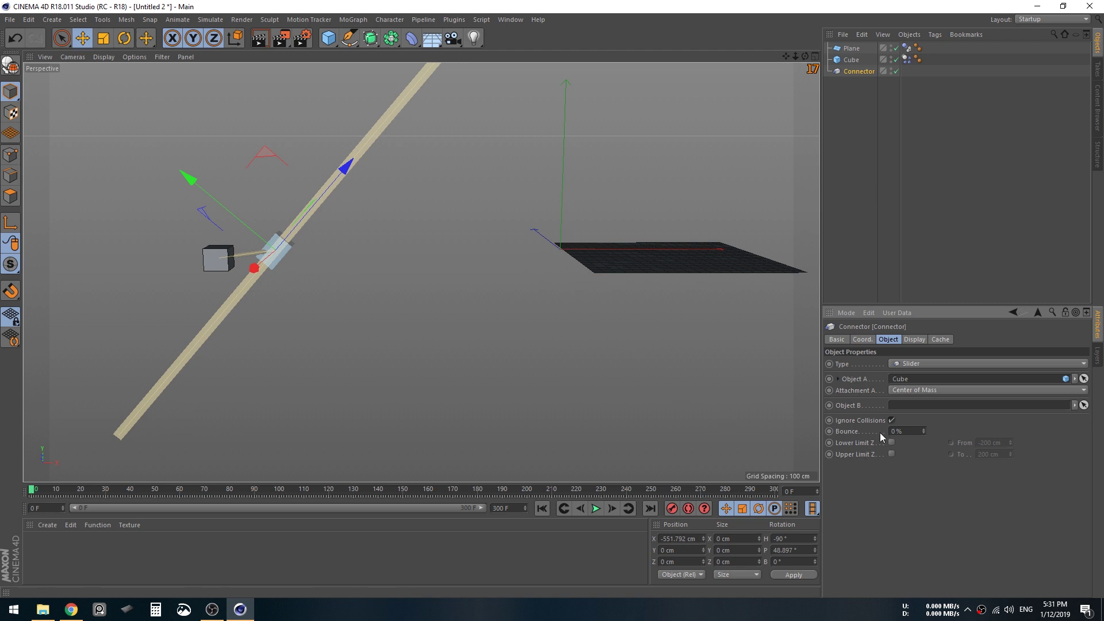
{"action": "left_click", "coordinate": [915, 340]}
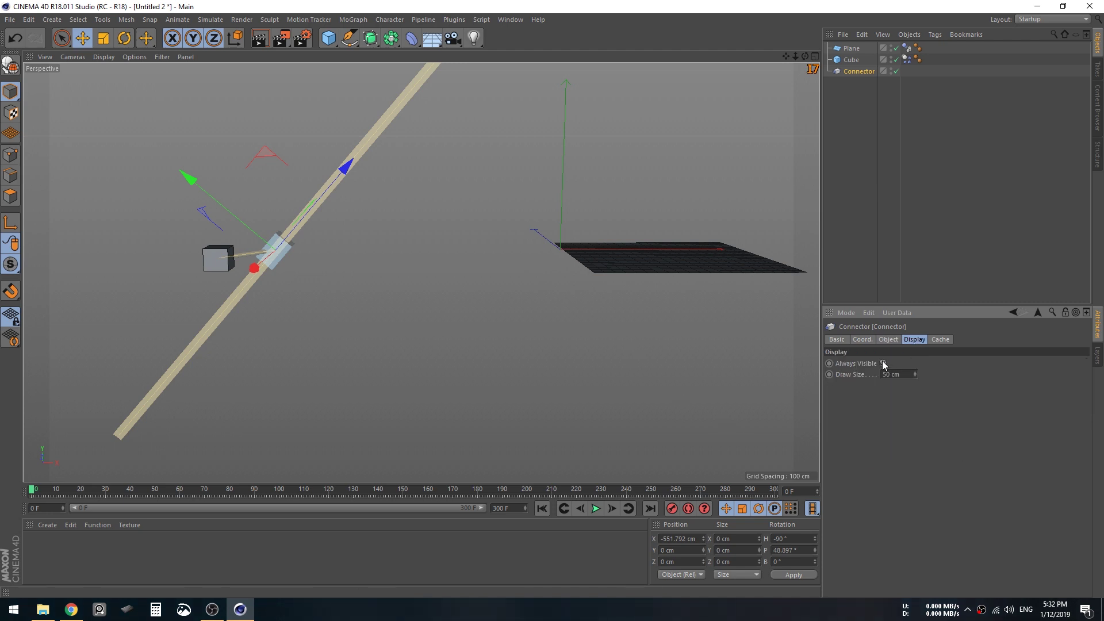
- Play the simulation of the cube sliding along the tilted rail, deselect the connector, and return to the first frame
{"action": "left_click", "coordinate": [597, 509]}
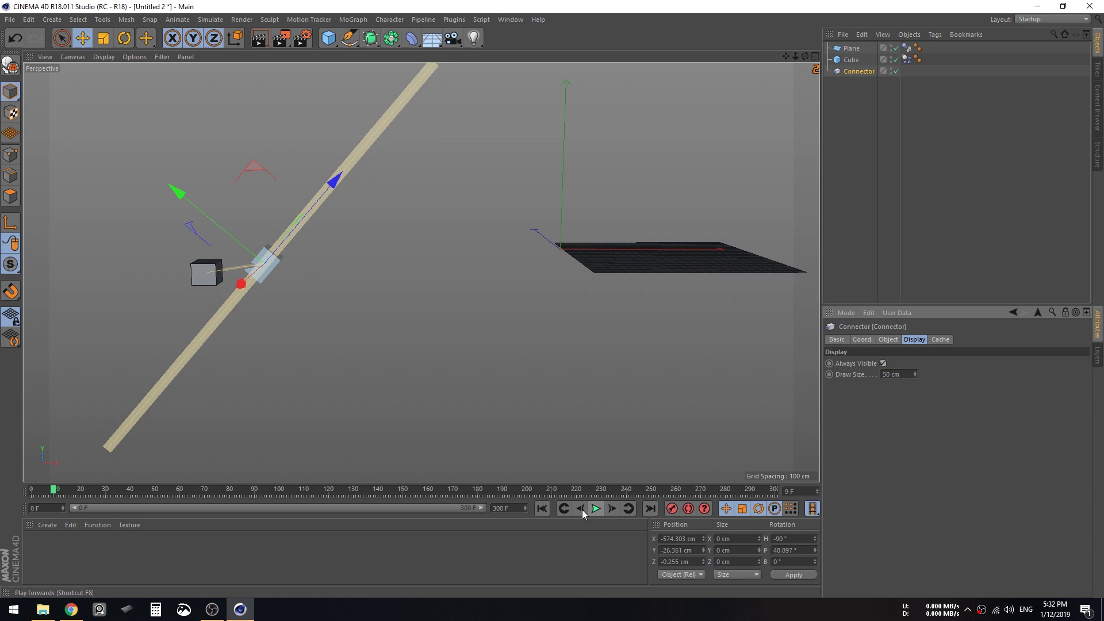
{"action": "left_click", "coordinate": [557, 371]}
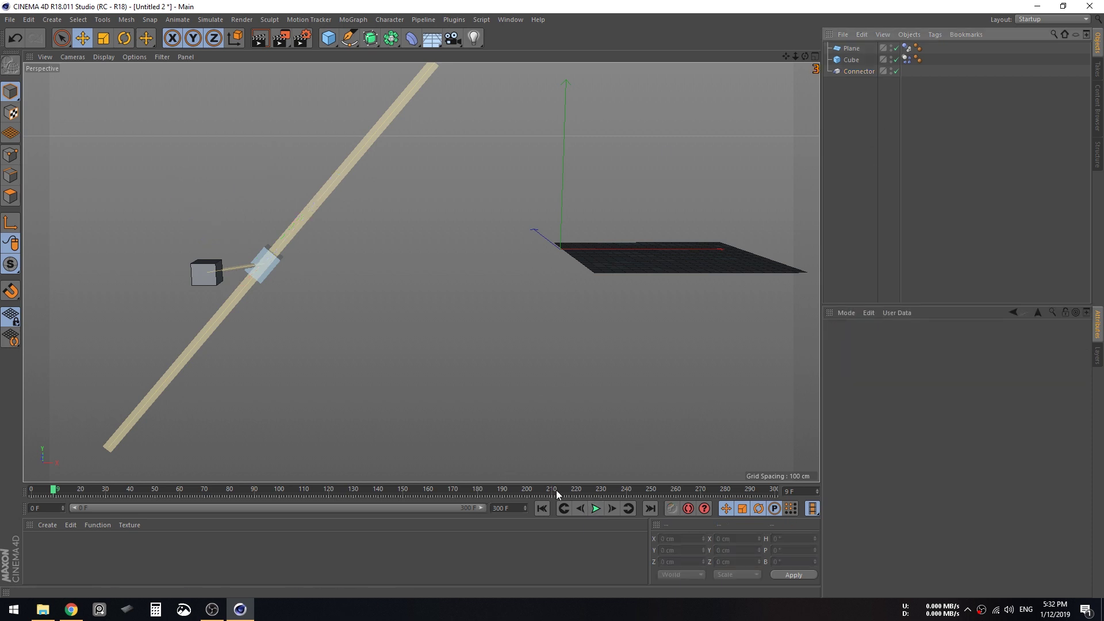
{"action": "left_click", "coordinate": [542, 509]}
- Move the cube to the upper end of the slider rail at about X -278, Y 335 and Z 3 cm
{"action": "left_click", "coordinate": [214, 259]}
{"action": "scroll", "coordinate": [196, 276], "scroll_direction": "down", "scroll_amount": 4}
{"action": "scroll", "coordinate": [196, 280], "scroll_direction": "down", "scroll_amount": 1}
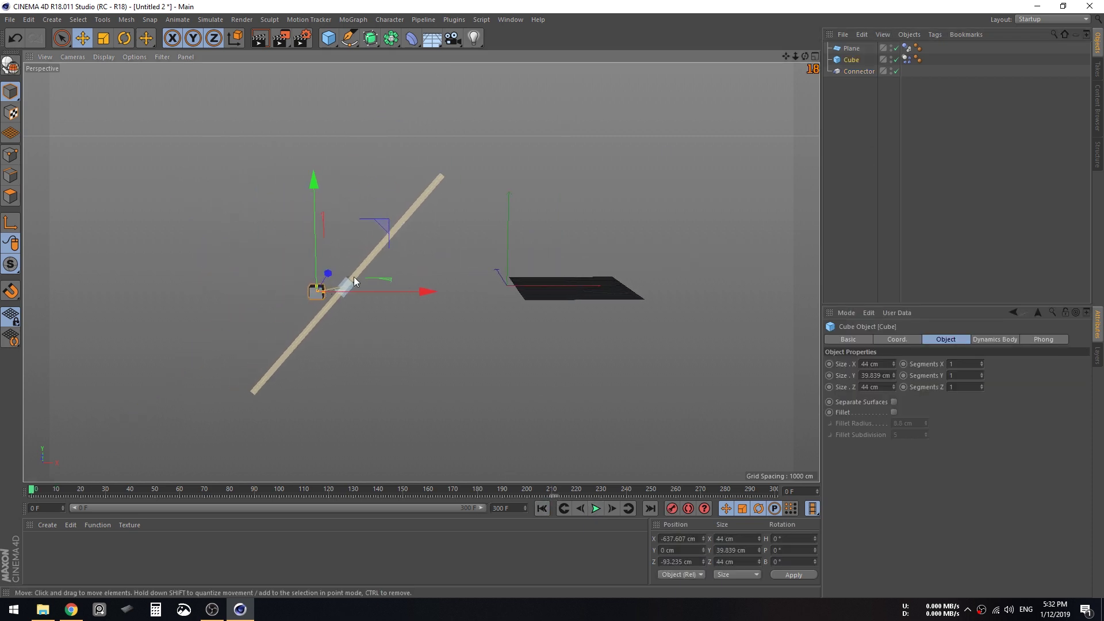
{"action": "left_click_drag", "start_coordinate": [382, 222], "coordinate": [578, 215]}
{"action": "left_click_drag", "start_coordinate": [339, 188], "coordinate": [312, 190]}
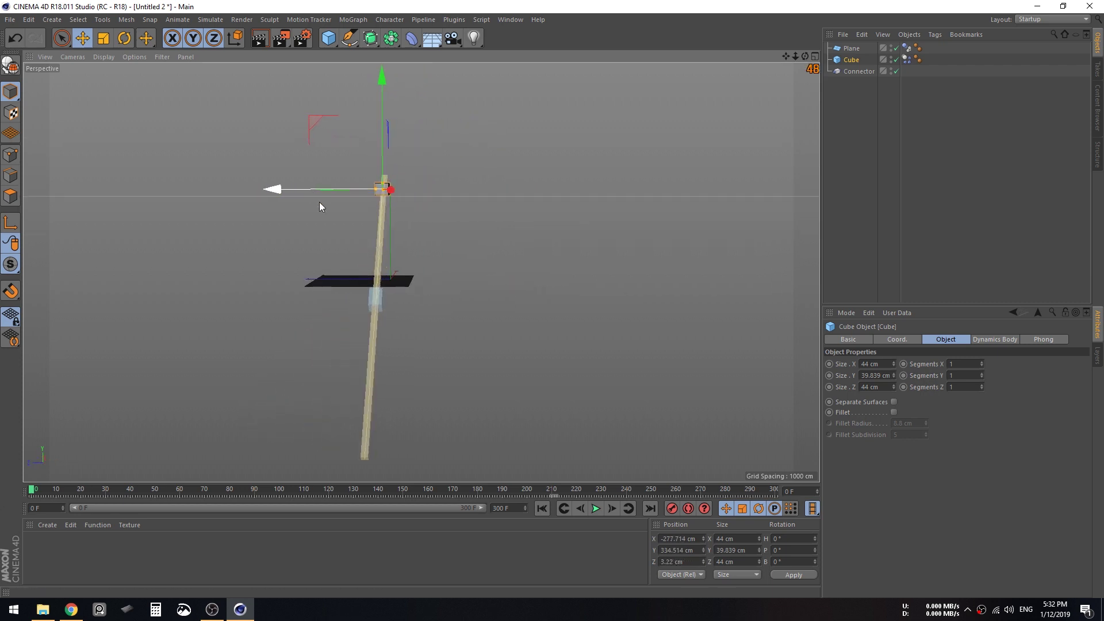
{"action": "left_click_drag", "start_coordinate": [403, 260], "coordinate": [225, 274], "text": "alt"}
{"action": "middle_click_drag", "start_coordinate": [245, 280], "coordinate": [282, 266], "text": "alt"}
{"action": "key", "text": "ctrl+z"}
{"action": "left_click_drag", "start_coordinate": [283, 265], "coordinate": [232, 259], "text": "alt"}
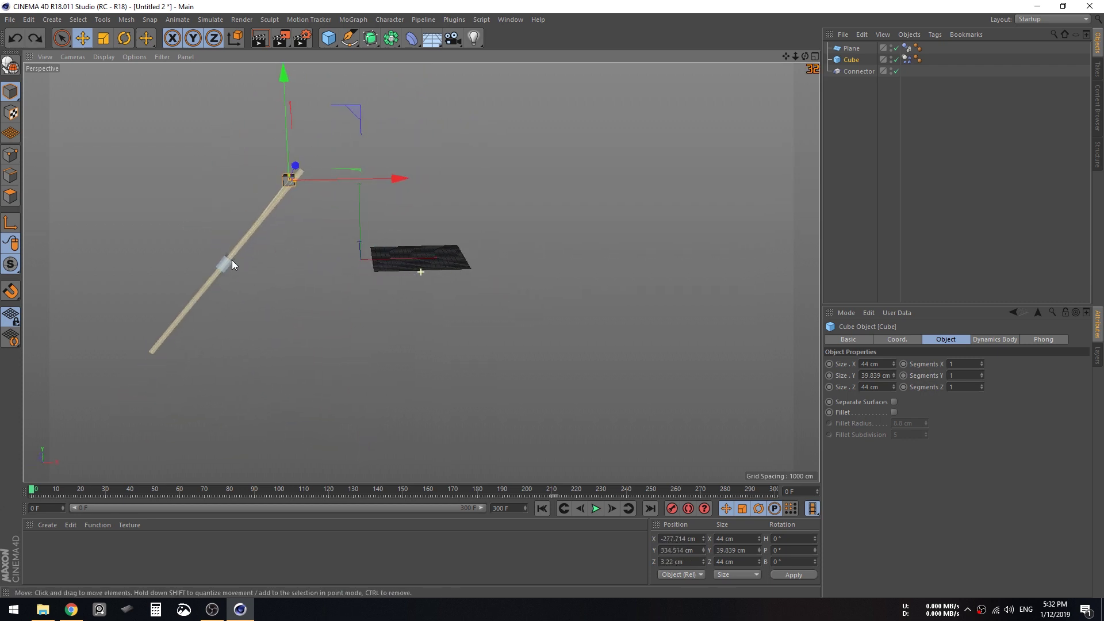
{"action": "middle_click_drag", "start_coordinate": [285, 281], "coordinate": [348, 264], "text": "alt"}
- Play the simulation from the cube's raised position, repeat it with the connector selected, and return to the first frame
{"action": "left_click", "coordinate": [595, 508]}
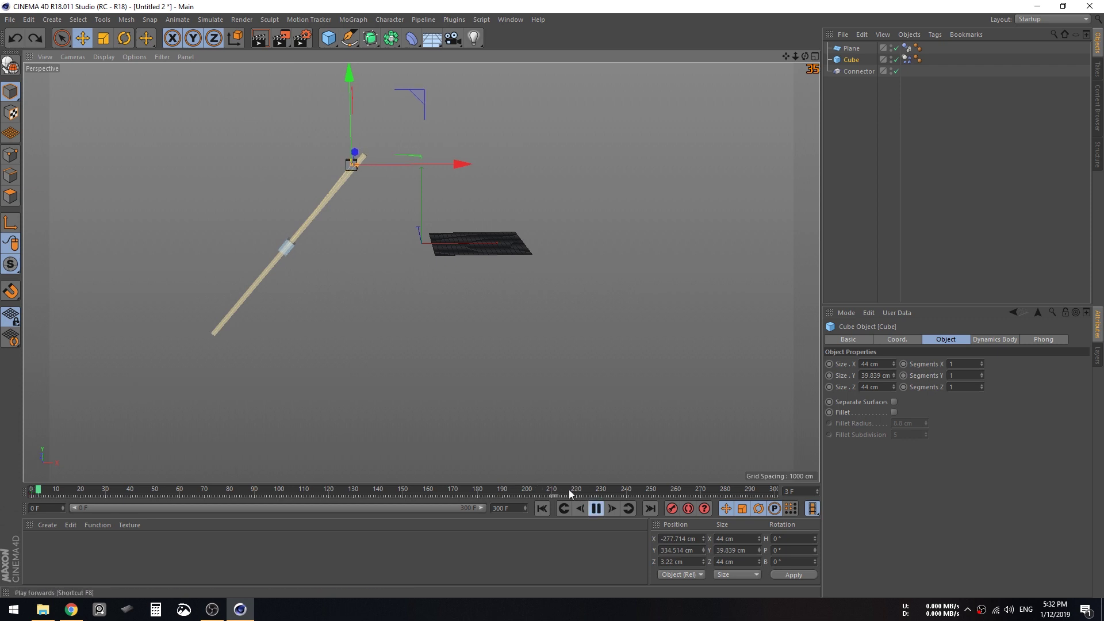
{"action": "left_click", "coordinate": [596, 509]}
{"action": "left_click", "coordinate": [541, 509]}
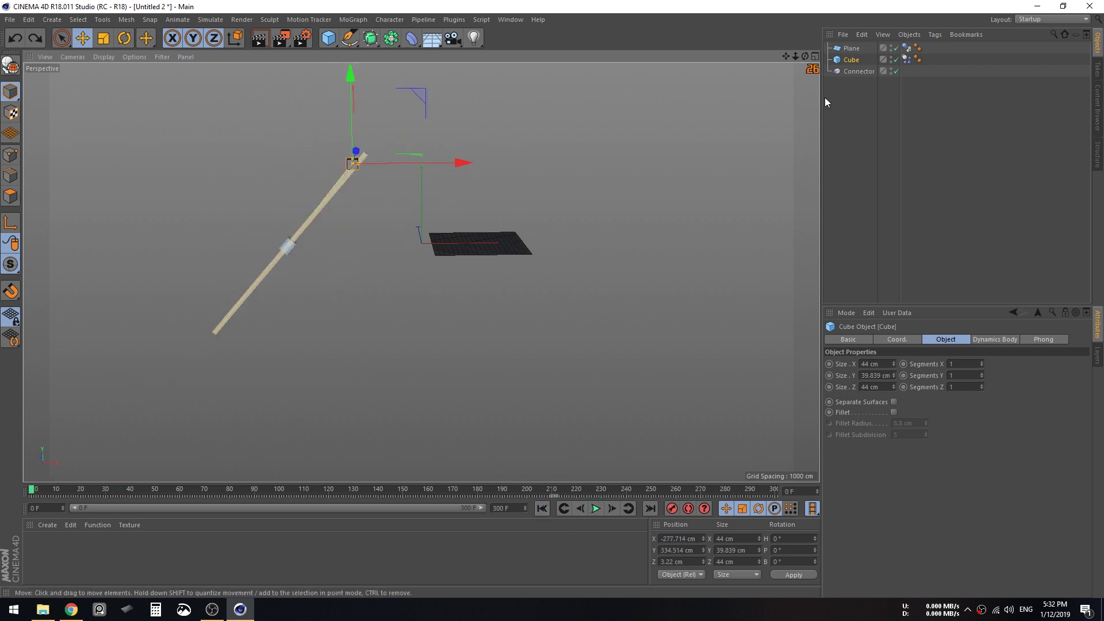
{"action": "left_click", "coordinate": [849, 70]}
{"action": "left_click", "coordinate": [854, 59]}
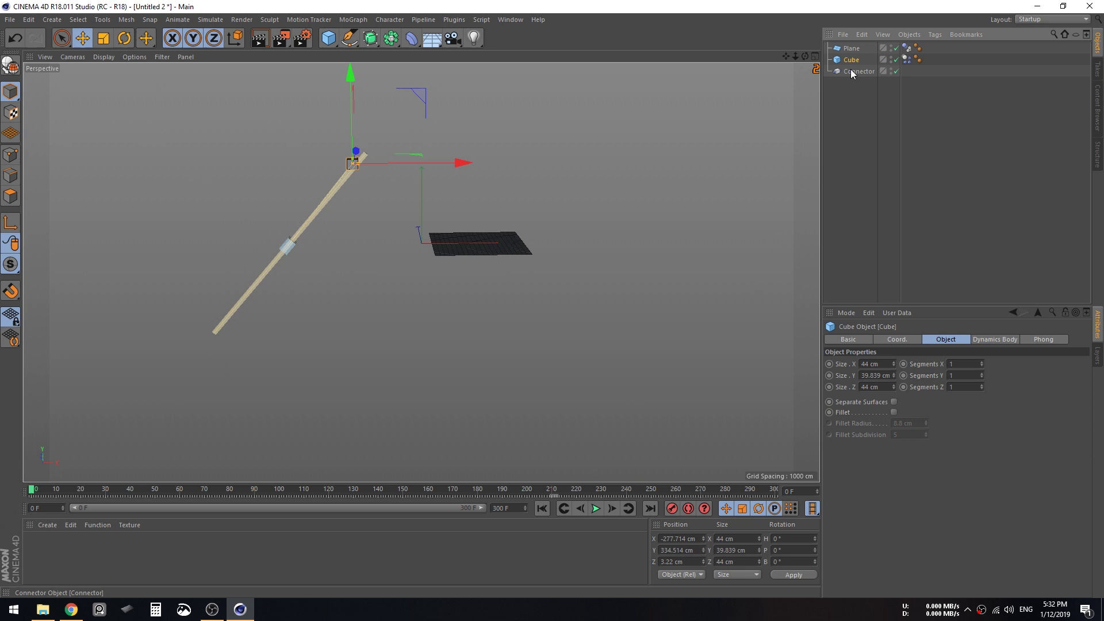
{"action": "left_click", "coordinate": [850, 69]}
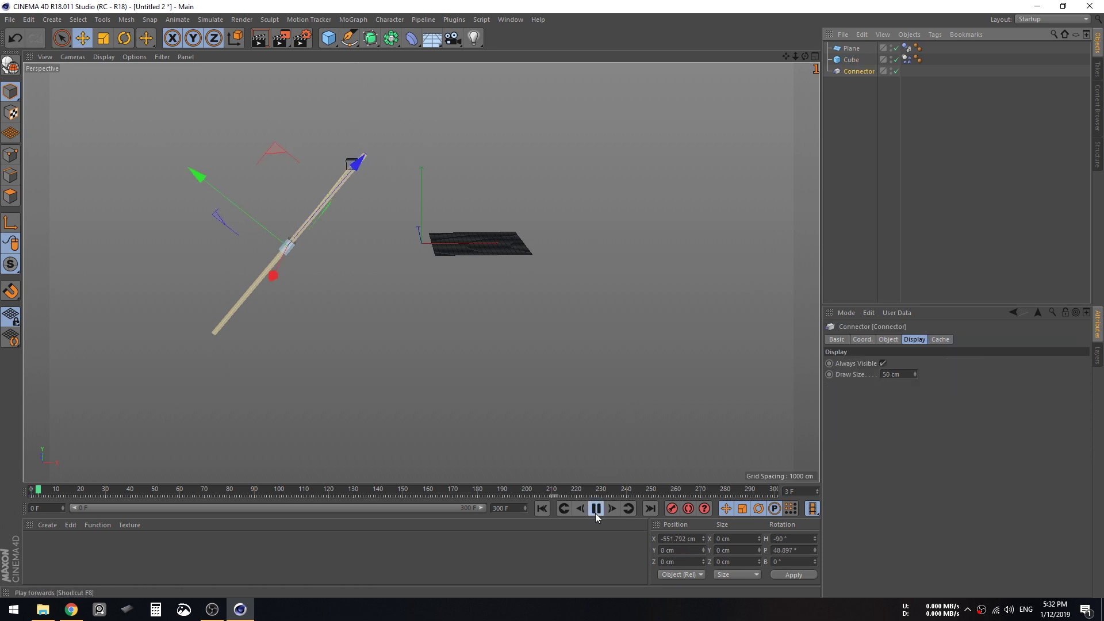
{"action": "left_click", "coordinate": [542, 508]}
- Assign the plane as Object B of the slider connector and test the simulation, returning to the first frame
{"action": "left_click", "coordinate": [888, 339]}
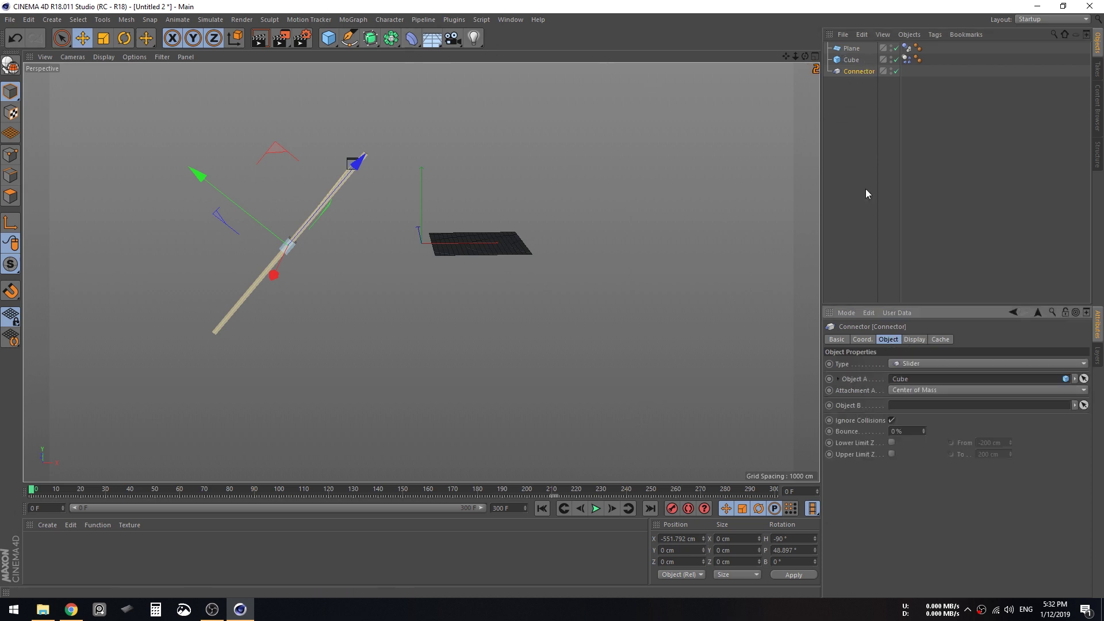
{"action": "left_click_drag", "start_coordinate": [845, 51], "coordinate": [916, 373]}
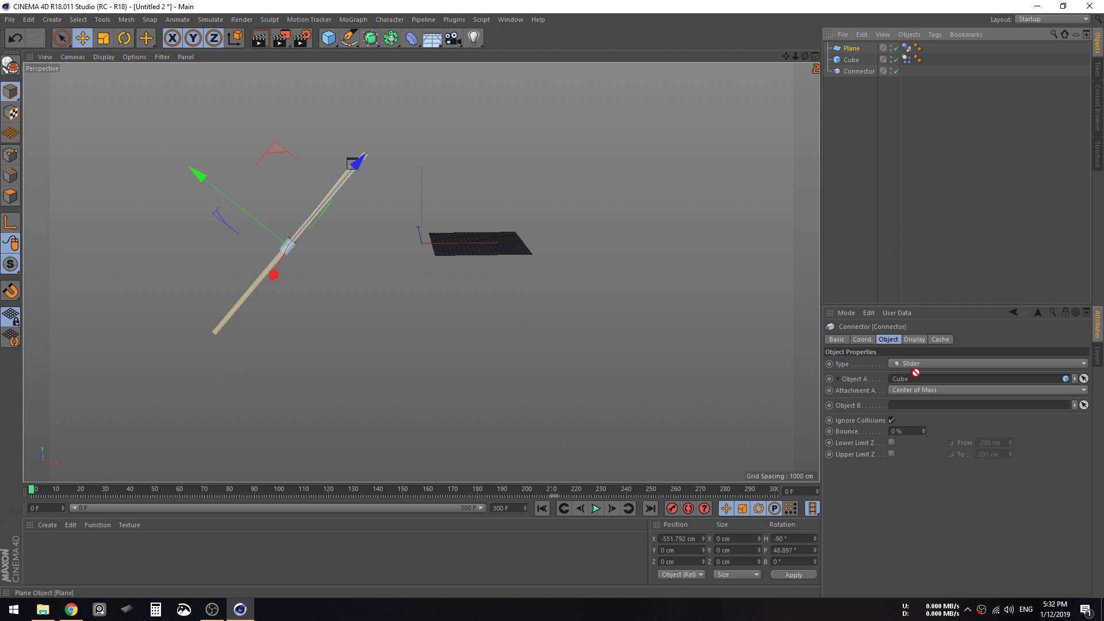
{"action": "left_click", "coordinate": [596, 508]}
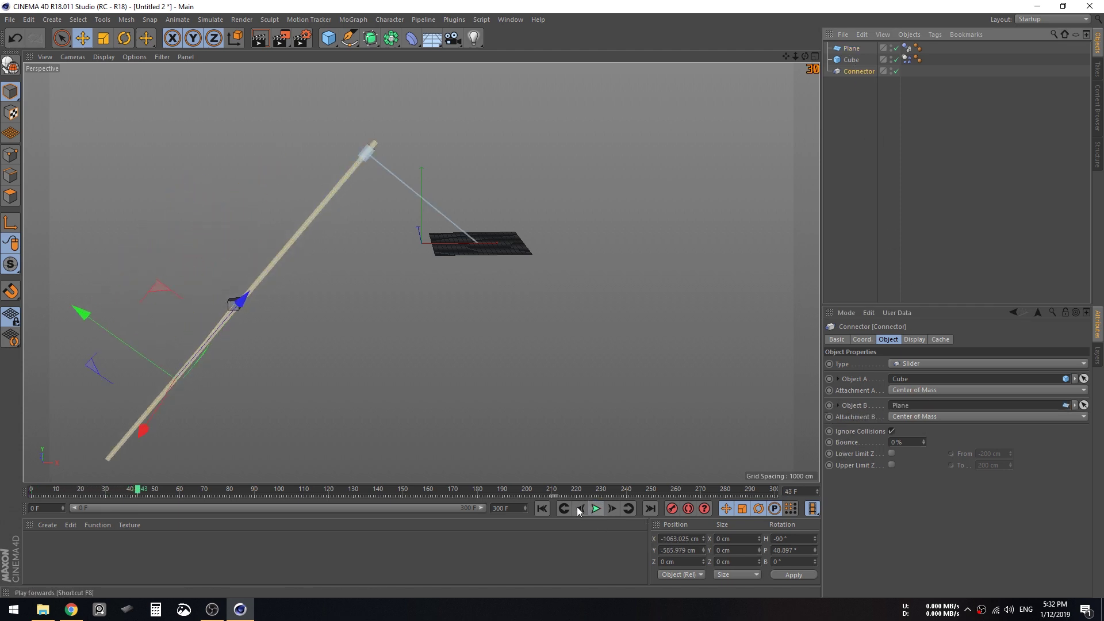
{"action": "left_click", "coordinate": [541, 507]}
- Play the slider simulation with the plane as Object B, viewed from a closer angle, and return to the first frame
{"action": "left_click", "coordinate": [613, 194]}
{"action": "right_click_drag", "start_coordinate": [285, 201], "coordinate": [368, 200], "text": "alt"}
{"action": "left_click_drag", "start_coordinate": [368, 201], "coordinate": [426, 201], "text": "alt"}
{"action": "right_click_drag", "start_coordinate": [426, 206], "coordinate": [460, 241], "text": "alt"}
{"action": "left_click", "coordinate": [596, 509]}
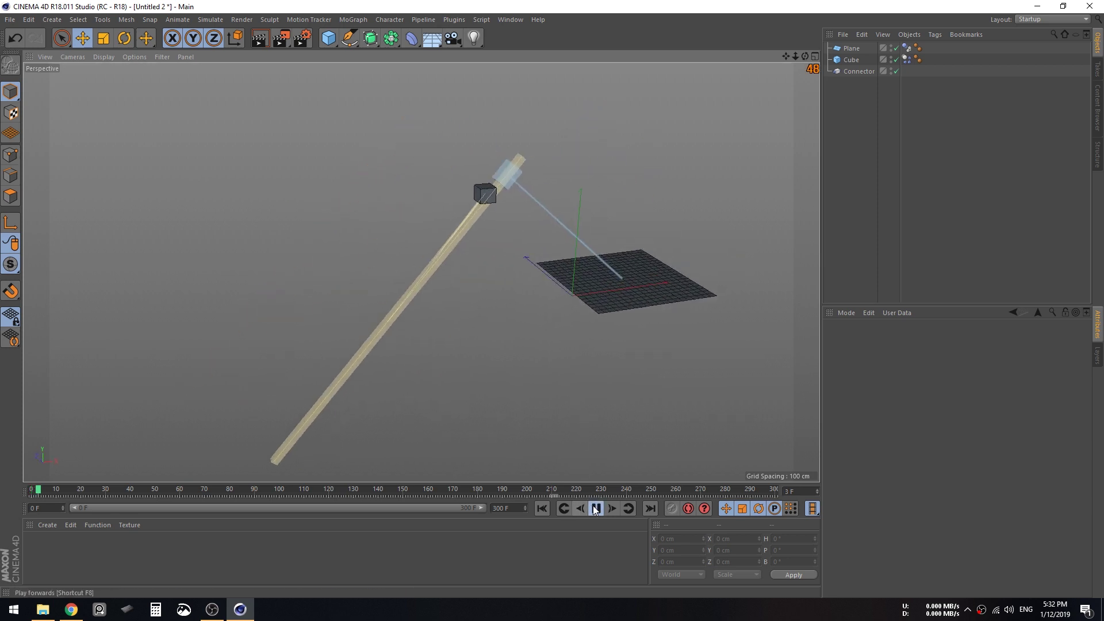
{"action": "left_click", "coordinate": [597, 508]}
{"action": "left_click", "coordinate": [542, 508]}
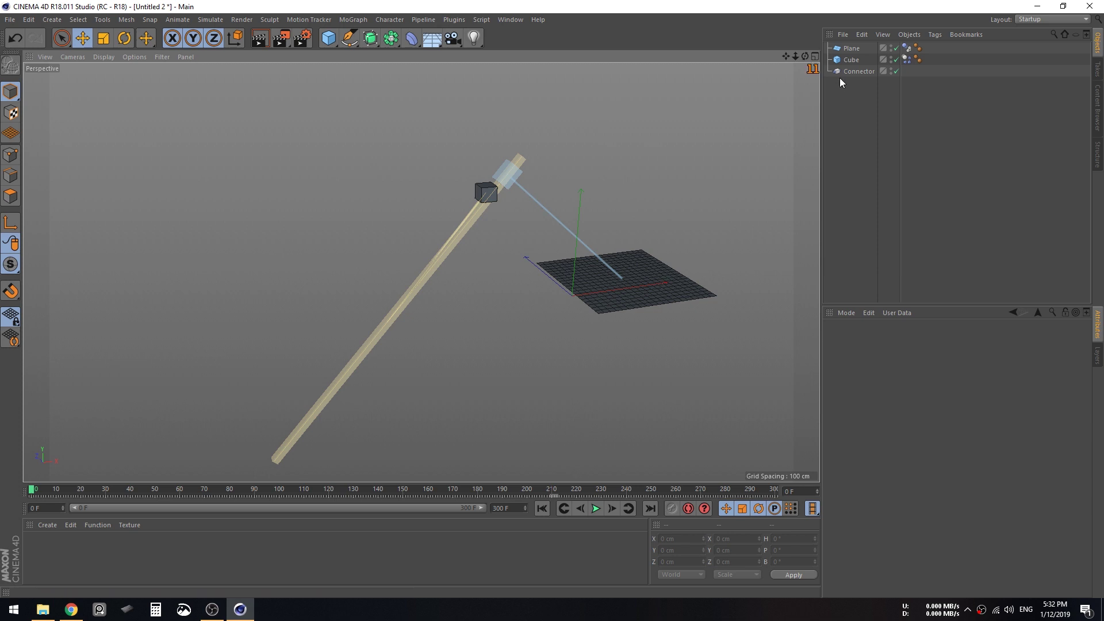
- Move the plane upward to about Y 28 cm and along negative X, testing the slider simulation, and return to the first frame
{"action": "left_click", "coordinate": [857, 71]}
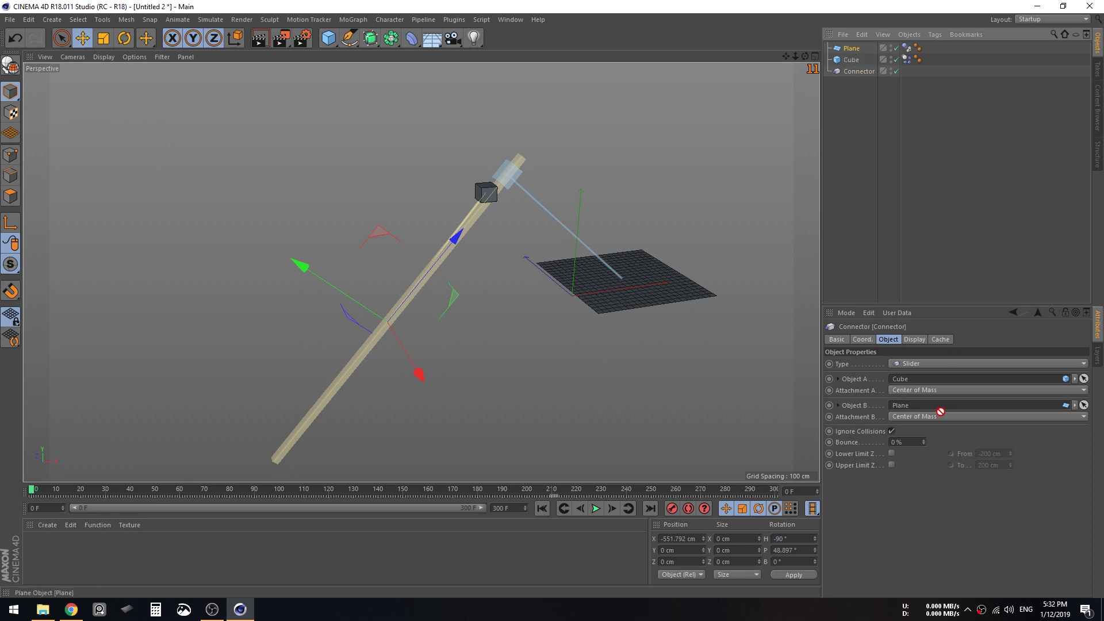
{"action": "left_click", "coordinate": [651, 275]}
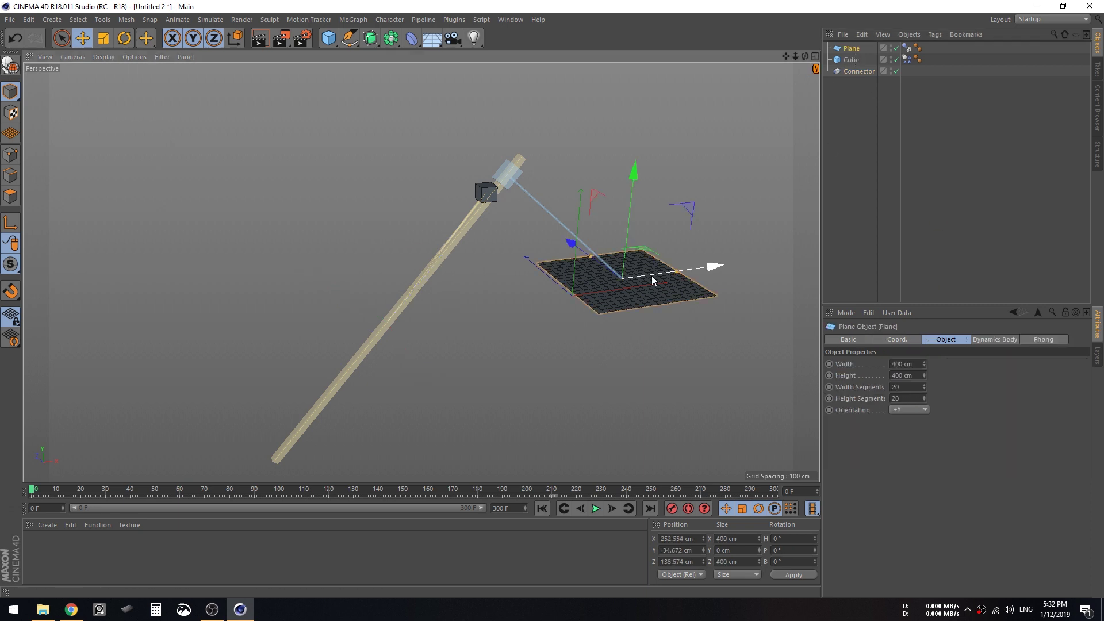
{"action": "left_click", "coordinate": [592, 508]}
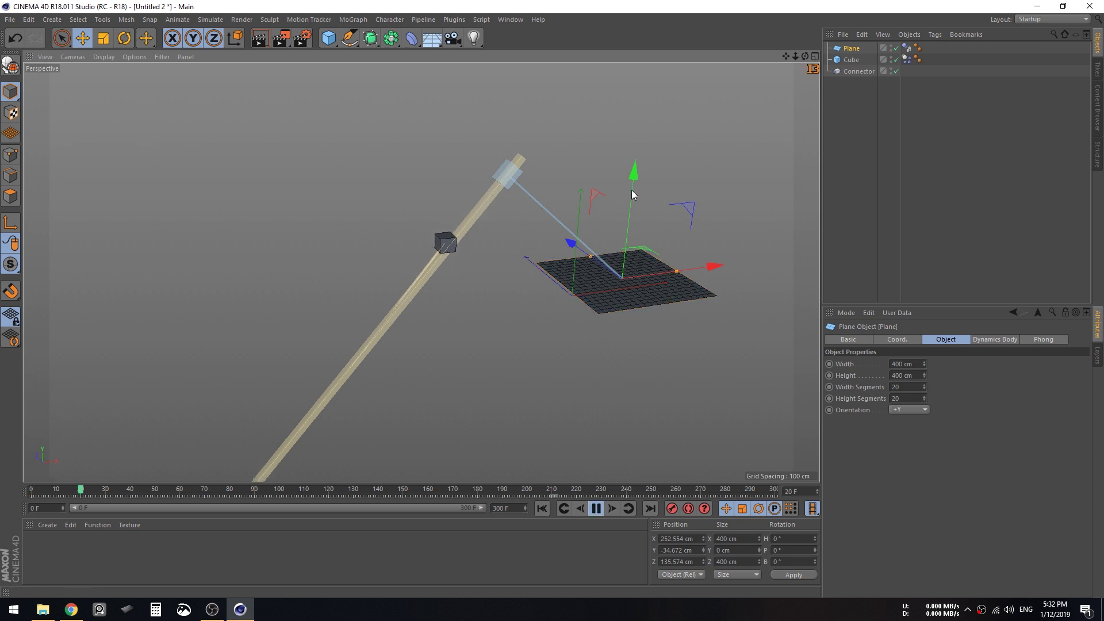
{"action": "left_click_drag", "start_coordinate": [631, 190], "coordinate": [639, 166]}
{"action": "left_click_drag", "start_coordinate": [709, 244], "coordinate": [632, 245]}
{"action": "left_click_drag", "start_coordinate": [545, 277], "coordinate": [489, 261], "text": "alt"}
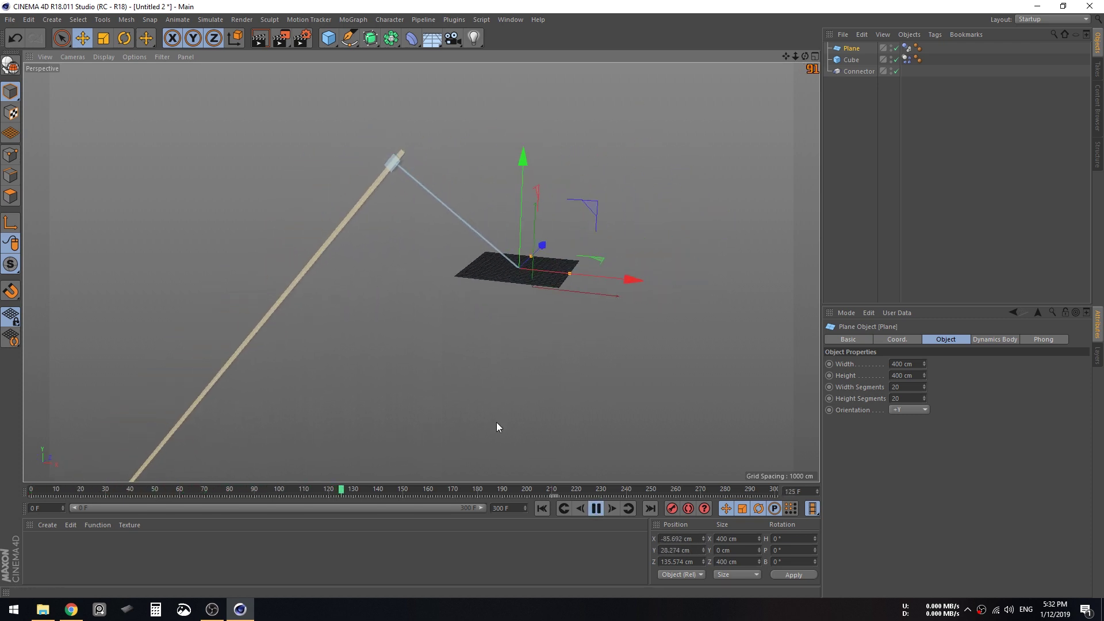
{"action": "left_click", "coordinate": [544, 508]}
{"action": "left_click_drag", "start_coordinate": [631, 282], "coordinate": [547, 464]}
{"action": "left_click", "coordinate": [596, 508]}
{"action": "left_click", "coordinate": [542, 508]}
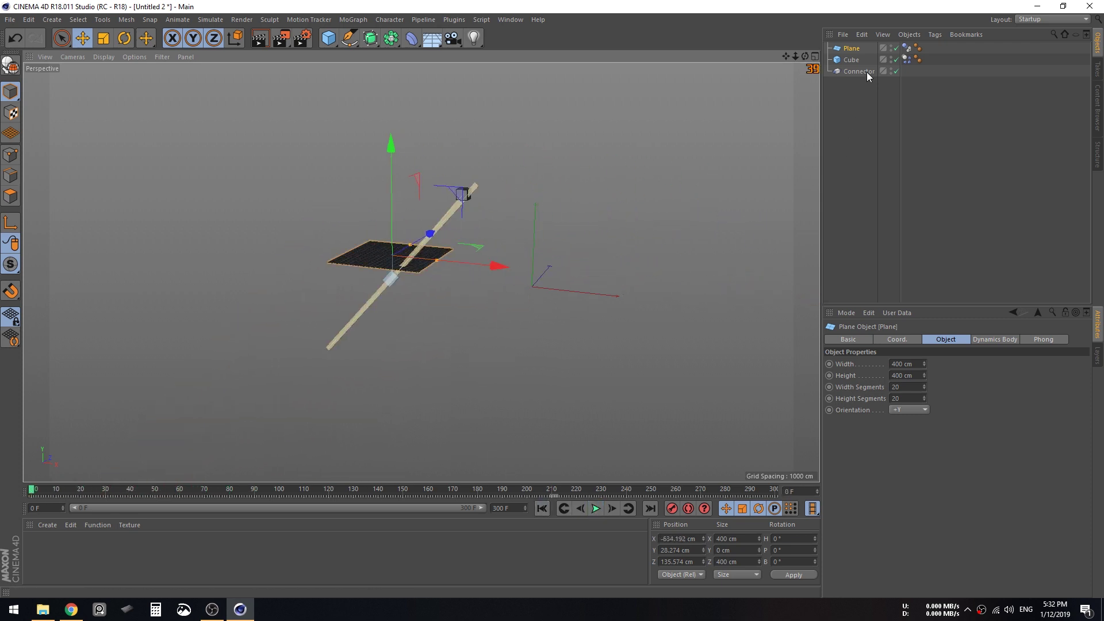
- Change the connector's type to Twist Slider and view its sleeve on the rail up close
{"action": "left_click", "coordinate": [863, 71]}
{"action": "left_click", "coordinate": [922, 361]}
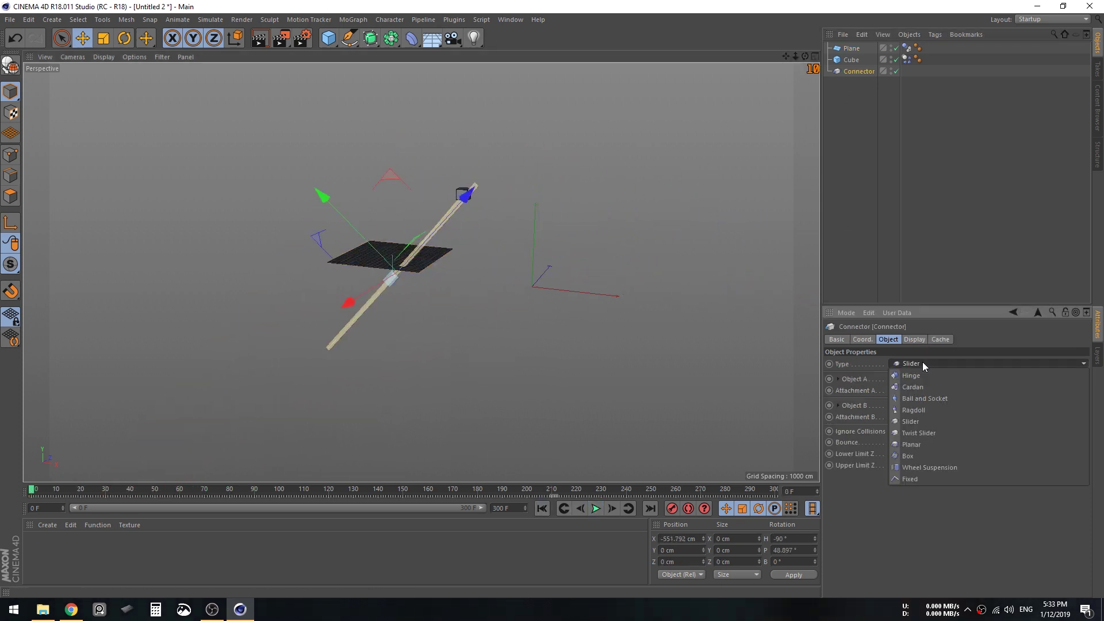
{"action": "left_click", "coordinate": [937, 432]}
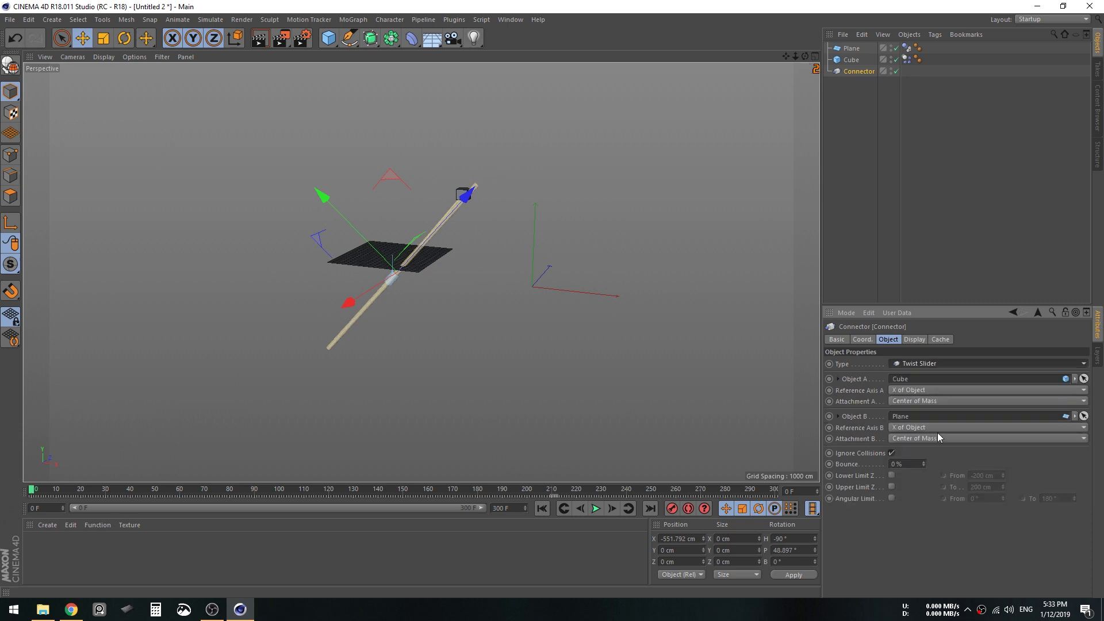
{"action": "left_click_drag", "start_coordinate": [374, 203], "coordinate": [265, 331], "text": "alt"}
{"action": "middle_click_drag", "start_coordinate": [220, 296], "coordinate": [305, 262], "text": "alt"}
{"action": "right_click_drag", "start_coordinate": [320, 253], "coordinate": [503, 268], "text": "alt"}
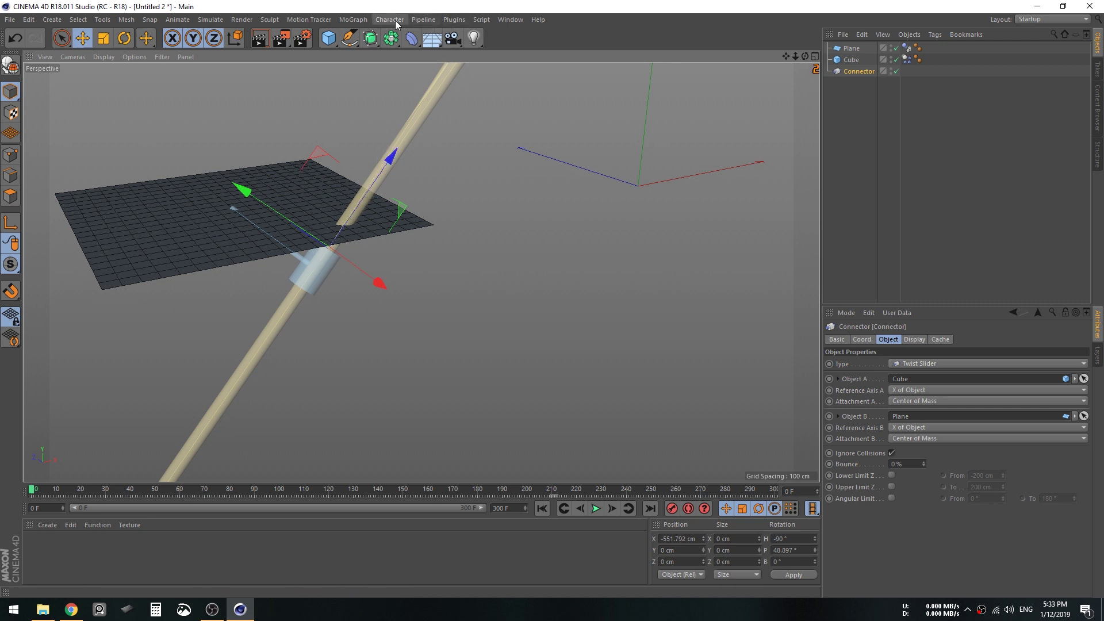
- Switch to the Cinema 4d Suspension.c4d scene and inspect the coil spring of the front suspension
{"action": "left_click", "coordinate": [511, 19]}
{"action": "left_click", "coordinate": [519, 19]}
{"action": "left_click", "coordinate": [518, 19]}
{"action": "left_click", "coordinate": [544, 302]}
{"action": "scroll", "coordinate": [624, 333], "scroll_direction": "down", "scroll_amount": 3}
{"action": "left_click_drag", "start_coordinate": [625, 333], "coordinate": [582, 276], "text": "alt"}
{"action": "left_click", "coordinate": [582, 277]}
{"action": "left_click_drag", "start_coordinate": [577, 314], "coordinate": [595, 312], "text": "alt"}
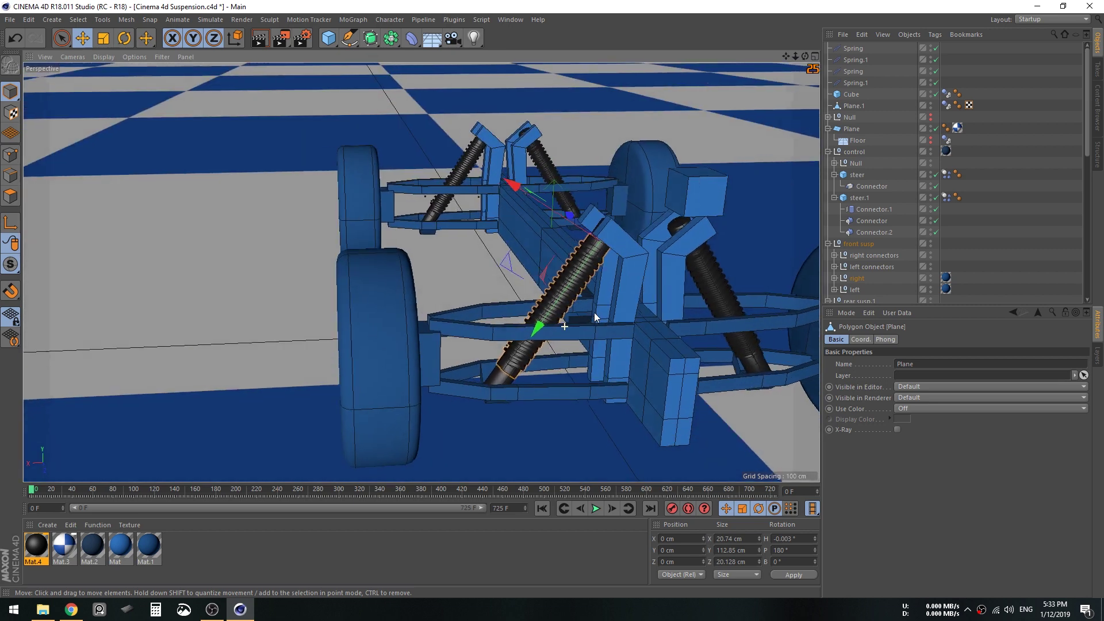
- Examine the suspension hierarchy, expanding the front right group and the rear suspension's right connectors
{"action": "scroll", "coordinate": [842, 248], "scroll_direction": "down", "scroll_amount": 2}
{"action": "left_click", "coordinate": [834, 209]}
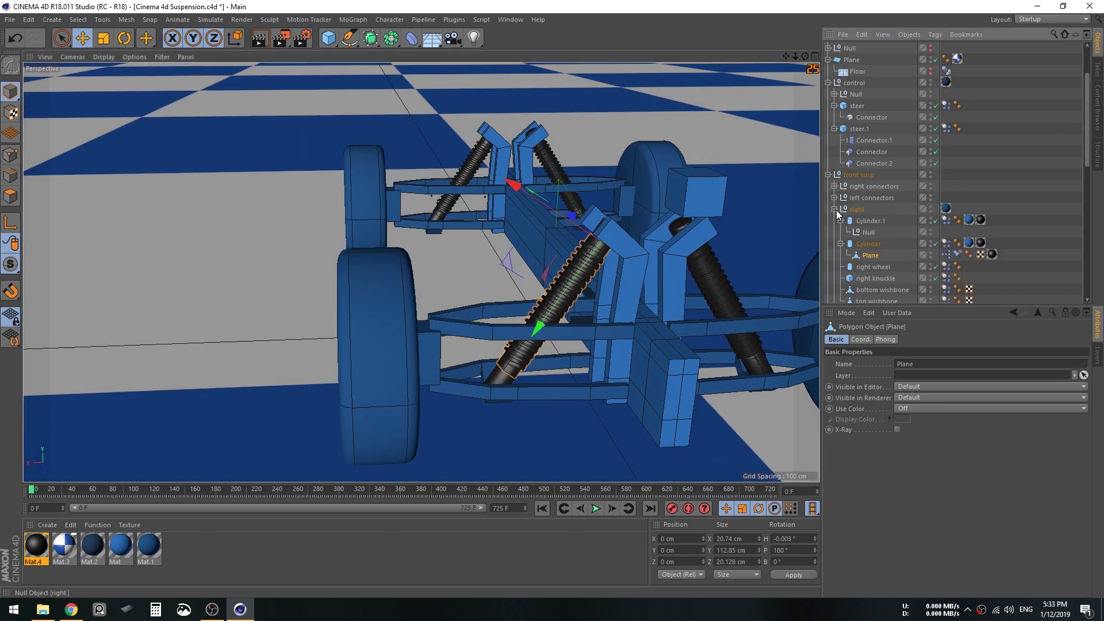
{"action": "scroll", "coordinate": [871, 249], "scroll_direction": "down", "scroll_amount": 2}
{"action": "scroll", "coordinate": [872, 249], "scroll_direction": "down", "scroll_amount": 4}
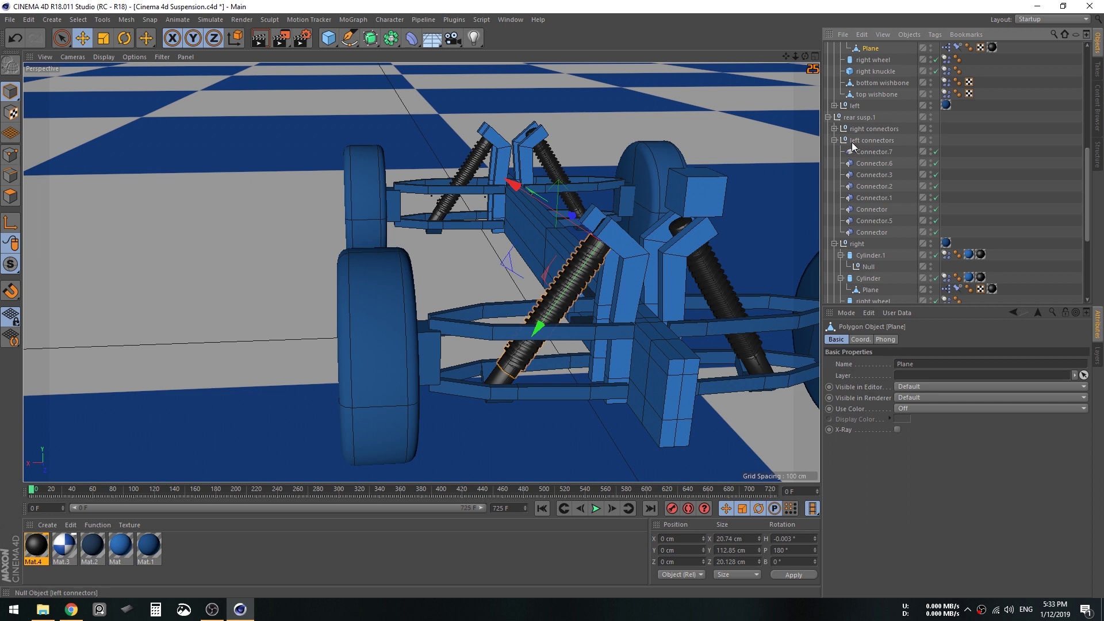
{"action": "left_click", "coordinate": [835, 129]}
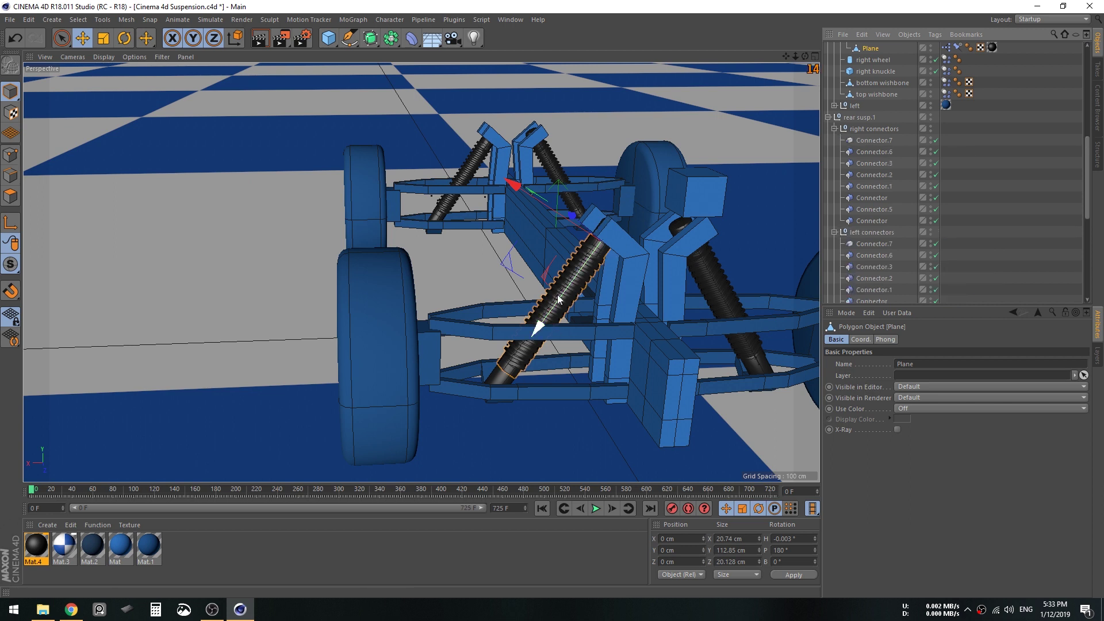
- Return to the Untitled 2 scene and change the connector's type to Wheel Suspension
{"action": "left_click", "coordinate": [510, 20]}
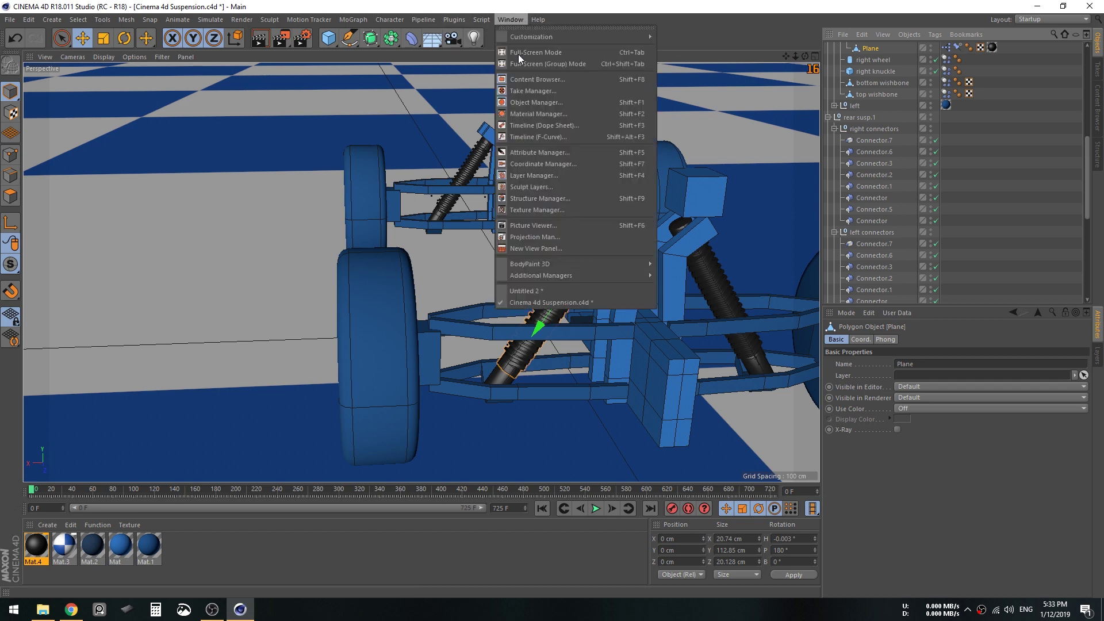
{"action": "left_click", "coordinate": [538, 290]}
{"action": "left_click", "coordinate": [864, 80]}
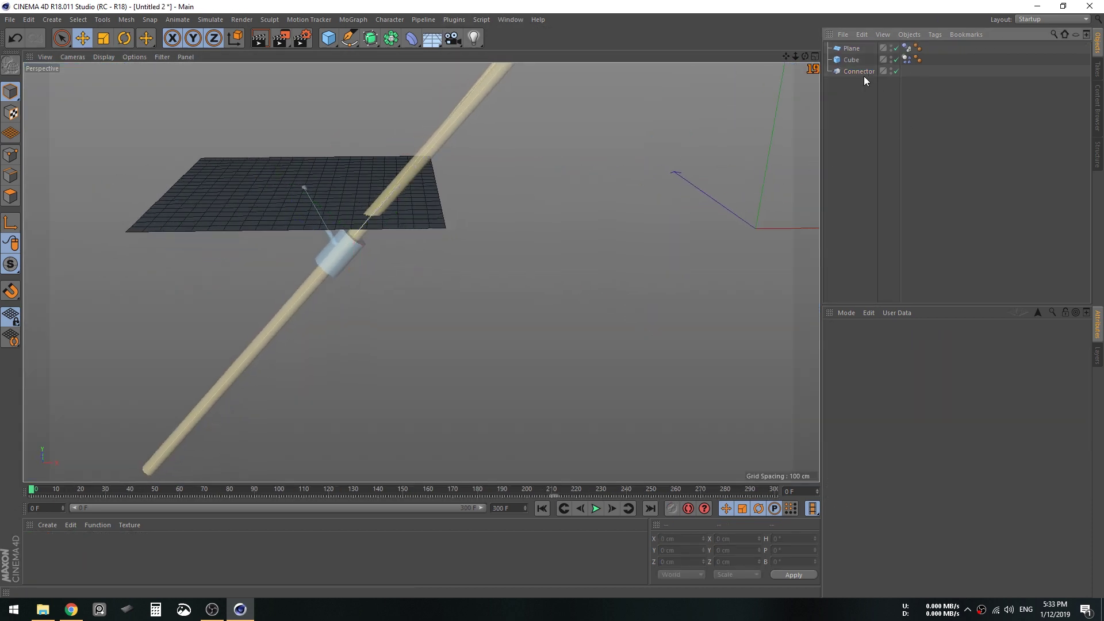
{"action": "left_click", "coordinate": [852, 61]}
{"action": "left_click", "coordinate": [851, 86]}
{"action": "left_click_drag", "start_coordinate": [638, 219], "coordinate": [663, 113], "text": "alt"}
{"action": "left_click", "coordinate": [859, 71]}
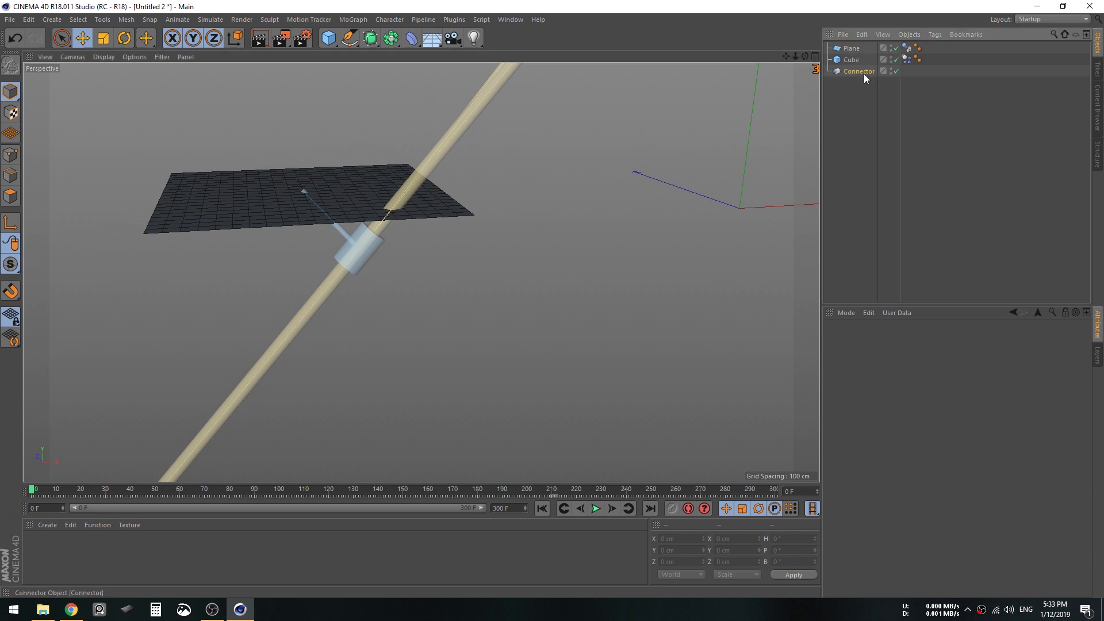
{"action": "left_click", "coordinate": [922, 365]}
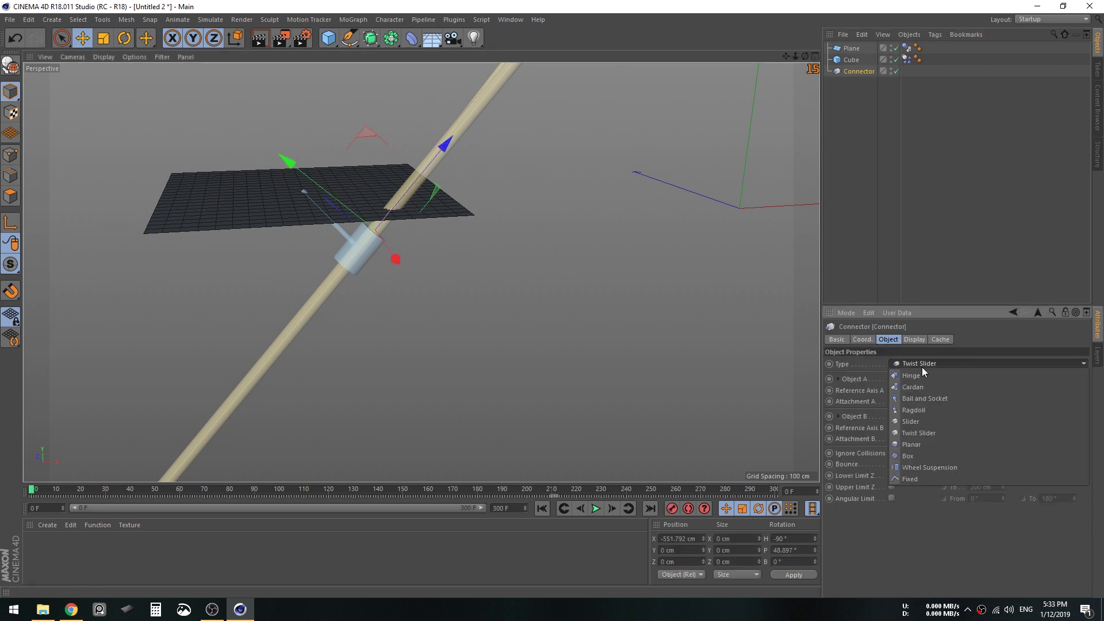
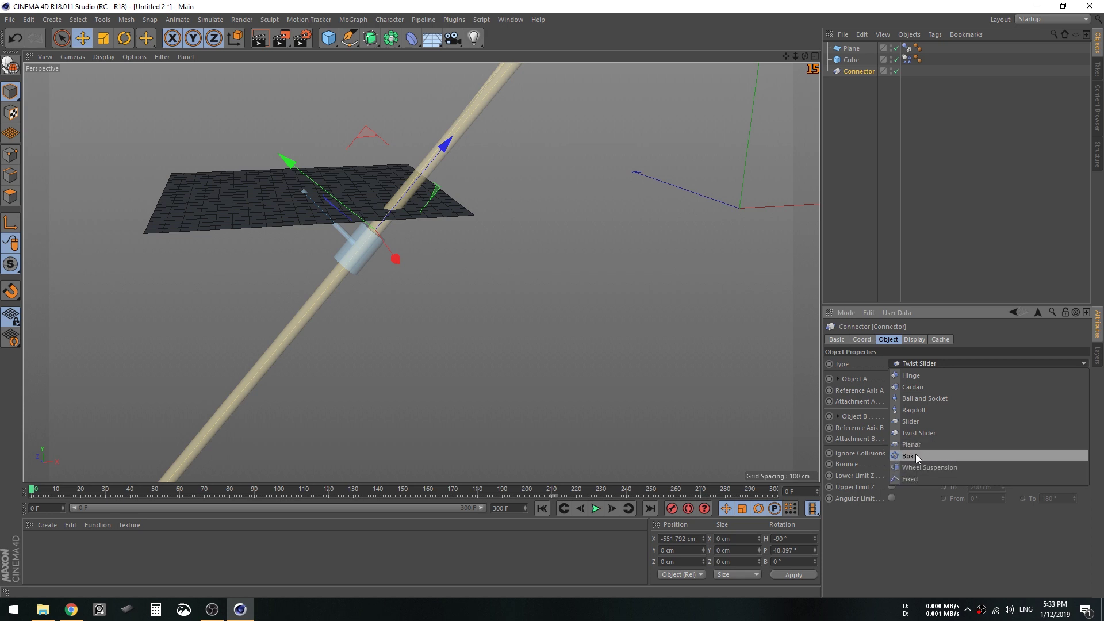
{"action": "left_click", "coordinate": [929, 467]}
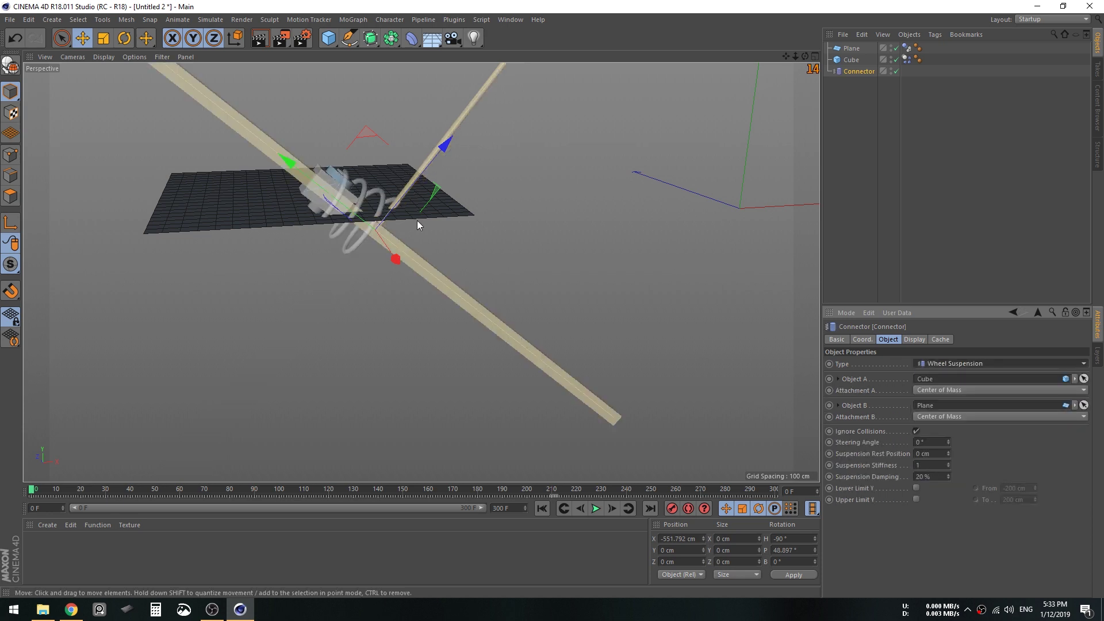
{"action": "left_click_drag", "start_coordinate": [416, 219], "coordinate": [609, 260], "text": "alt"}
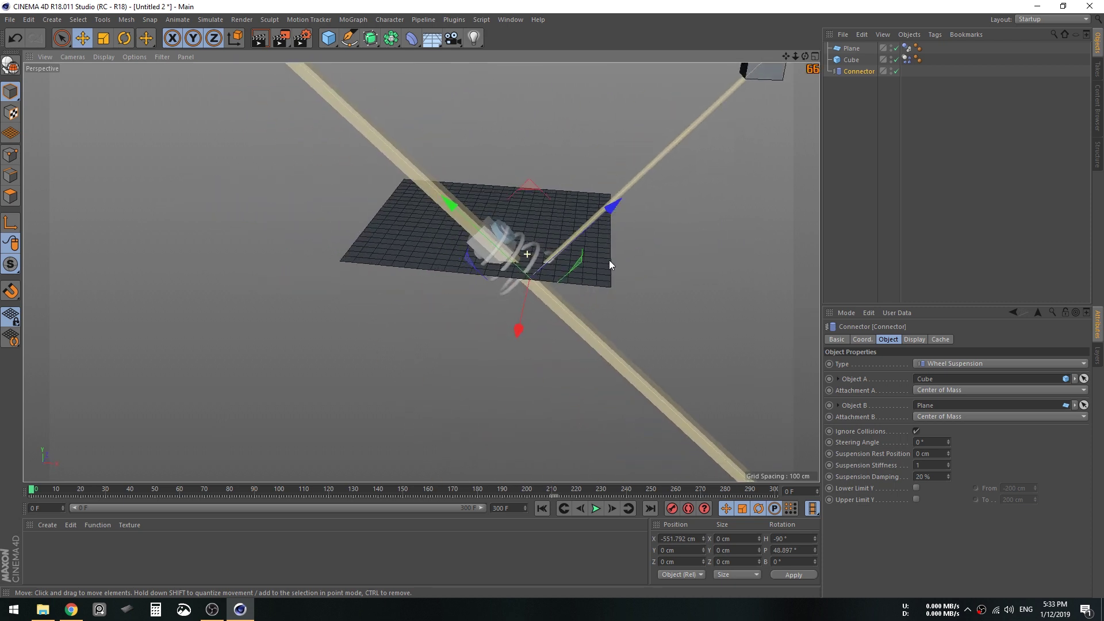
- Delete the plane, the cube and the connector to empty the scene
{"action": "left_click", "coordinate": [541, 209]}
{"action": "key", "text": "Delete"}
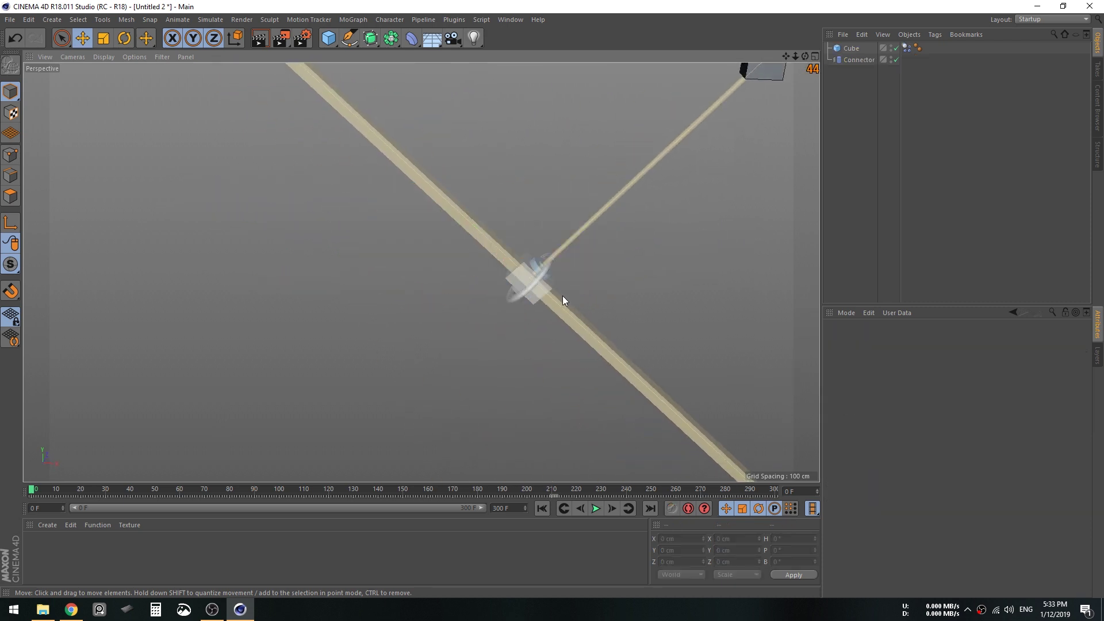
{"action": "key", "text": "ctrl+a"}
{"action": "key", "text": "Delete"}
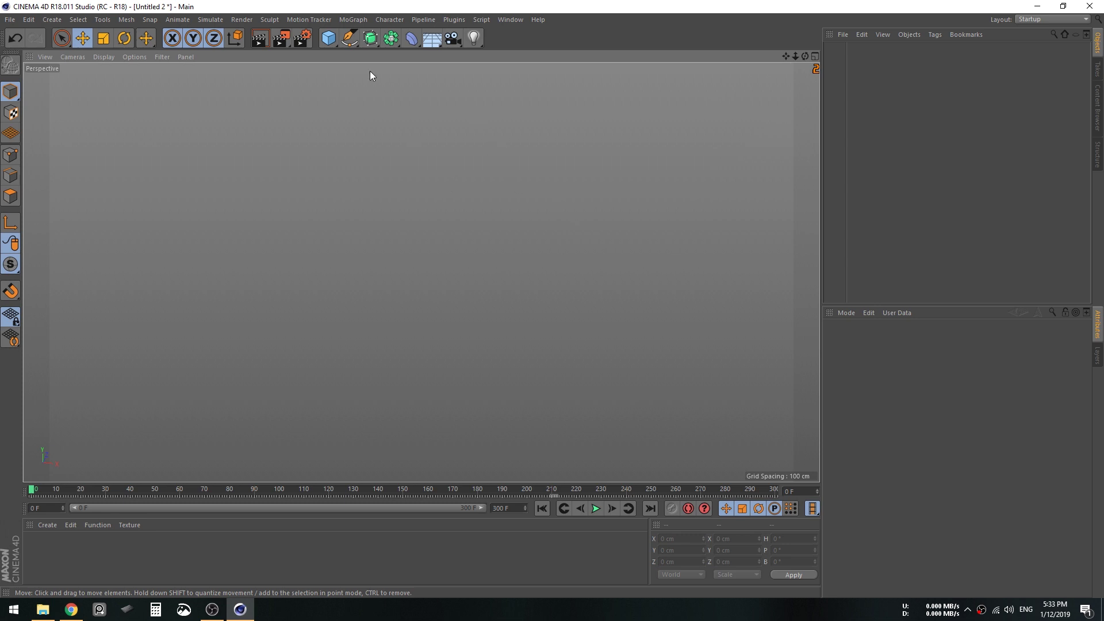
- Add a cube and reshape it into a chassis block about 522 cm long, 104 cm high and 200 cm wide
{"action": "left_click_drag", "start_coordinate": [329, 39], "coordinate": [344, 47]}
{"action": "left_click", "coordinate": [422, 55]}
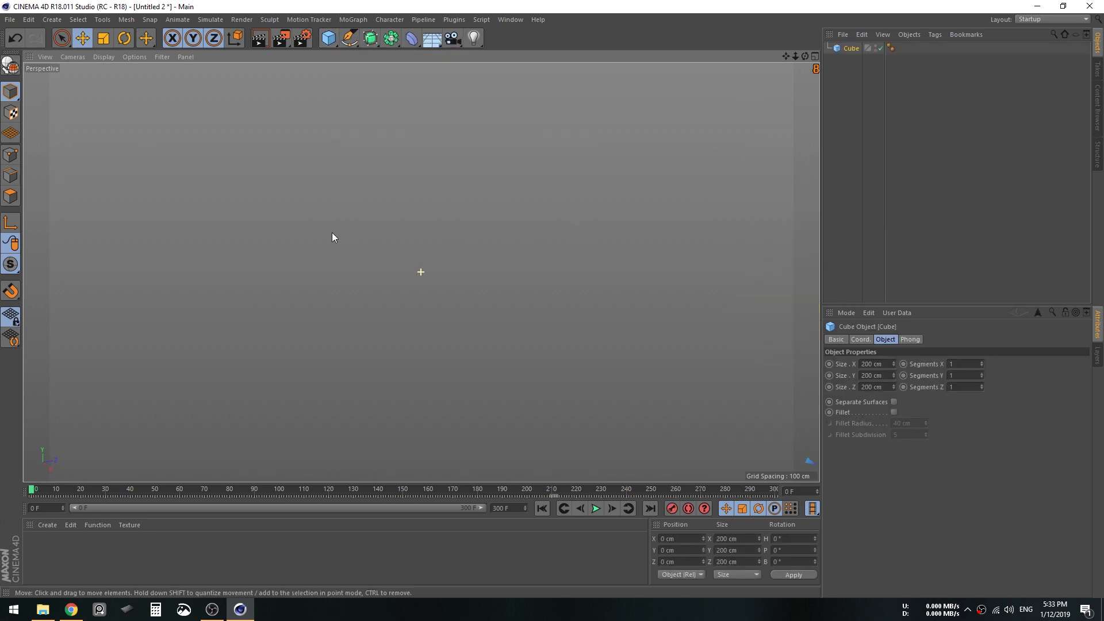
{"action": "scroll", "coordinate": [656, 302], "scroll_direction": "down", "scroll_amount": 5}
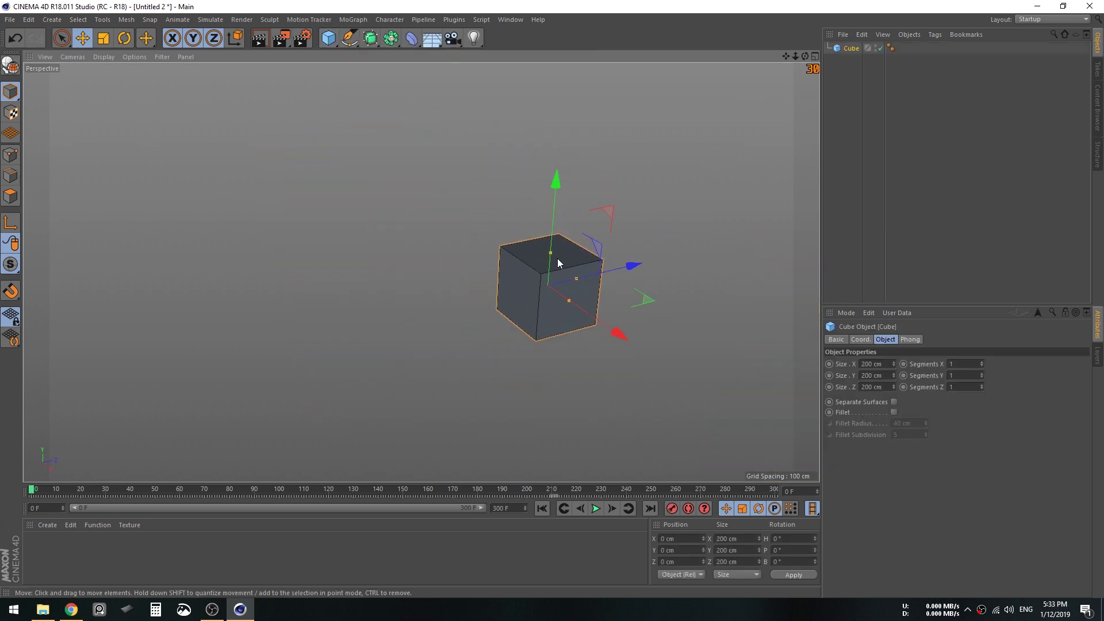
{"action": "left_click_drag", "start_coordinate": [555, 255], "coordinate": [617, 327]}
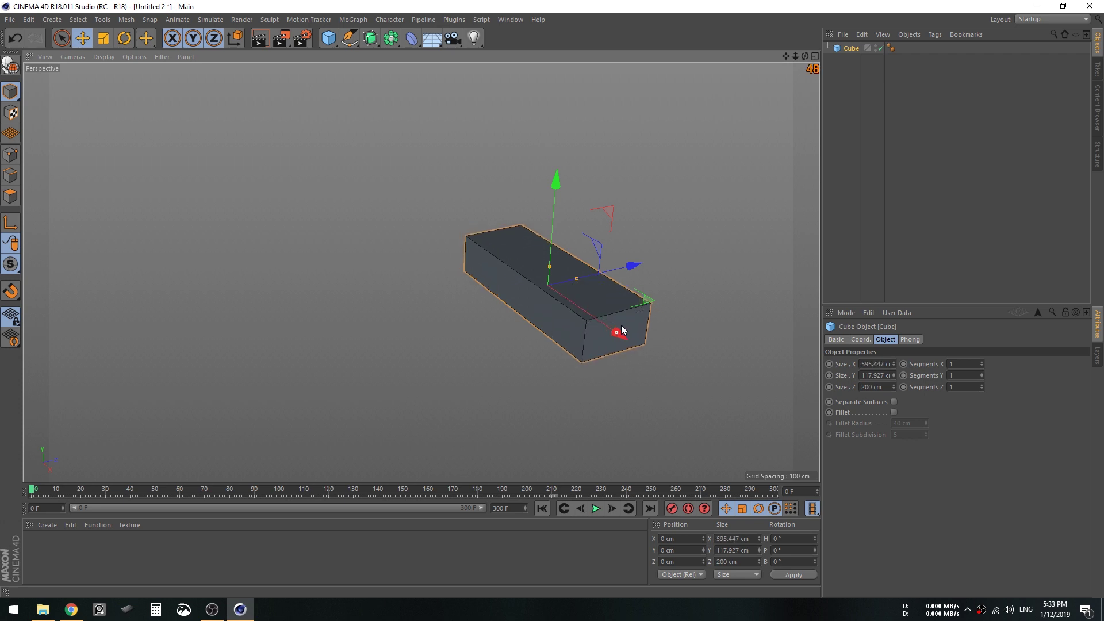
- Add a cylinder and rotate it to a pitch of -90° for a wheel
{"action": "left_click", "coordinate": [329, 38]}
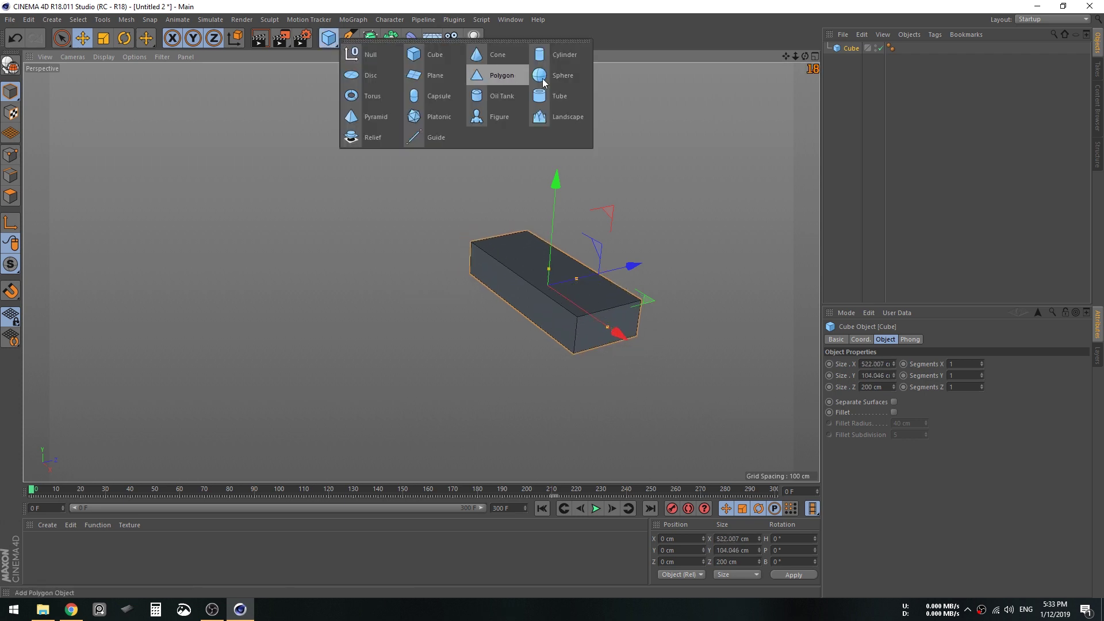
{"action": "left_click", "coordinate": [553, 78]}
{"action": "left_click_drag", "start_coordinate": [561, 253], "coordinate": [468, 246], "text": "alt"}
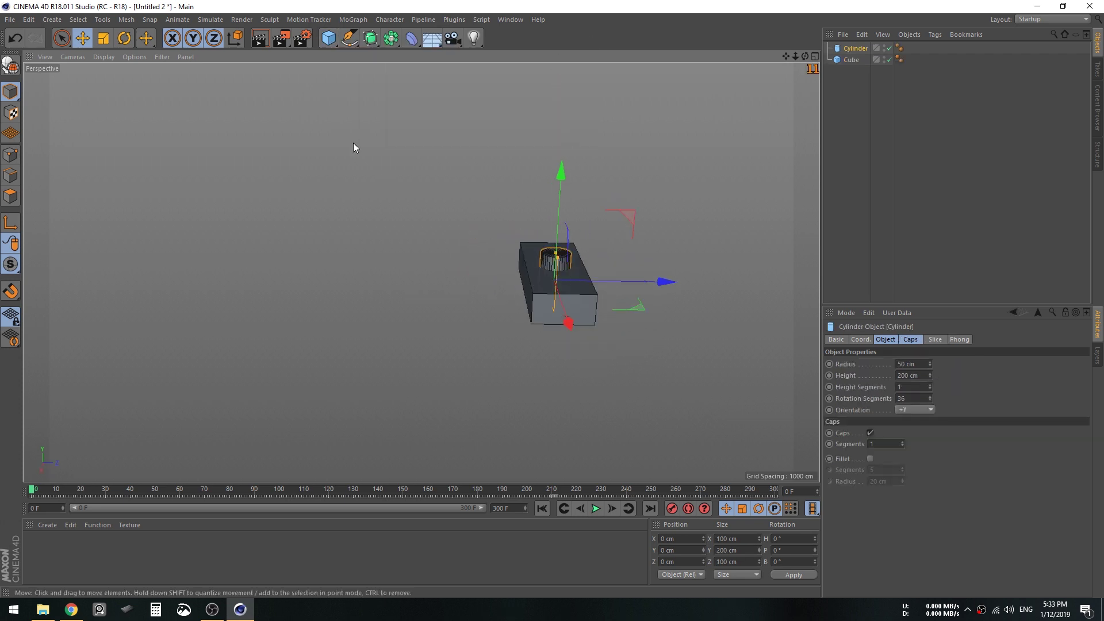
{"action": "left_click", "coordinate": [124, 40]}
{"action": "left_click_drag", "start_coordinate": [530, 218], "coordinate": [647, 247]}
{"action": "key", "text": "e"}
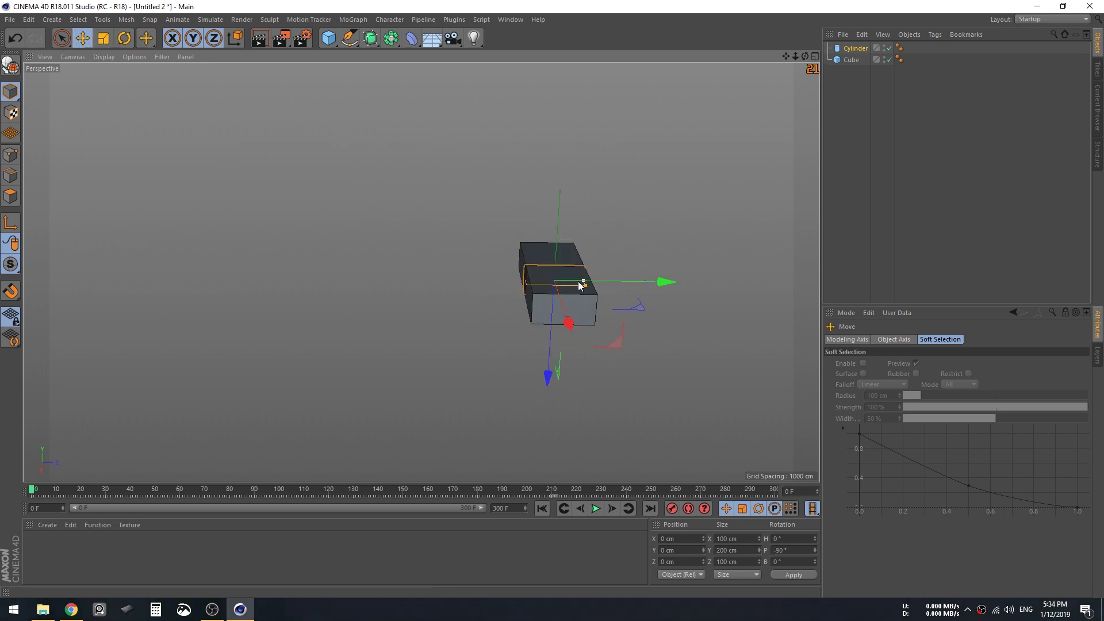
- Size the cylinder to about 56 cm height and 73 cm radius, placing it beside the chassis at about X 221, Y -68, Z -166 cm
{"action": "left_click_drag", "start_coordinate": [583, 283], "coordinate": [567, 282]}
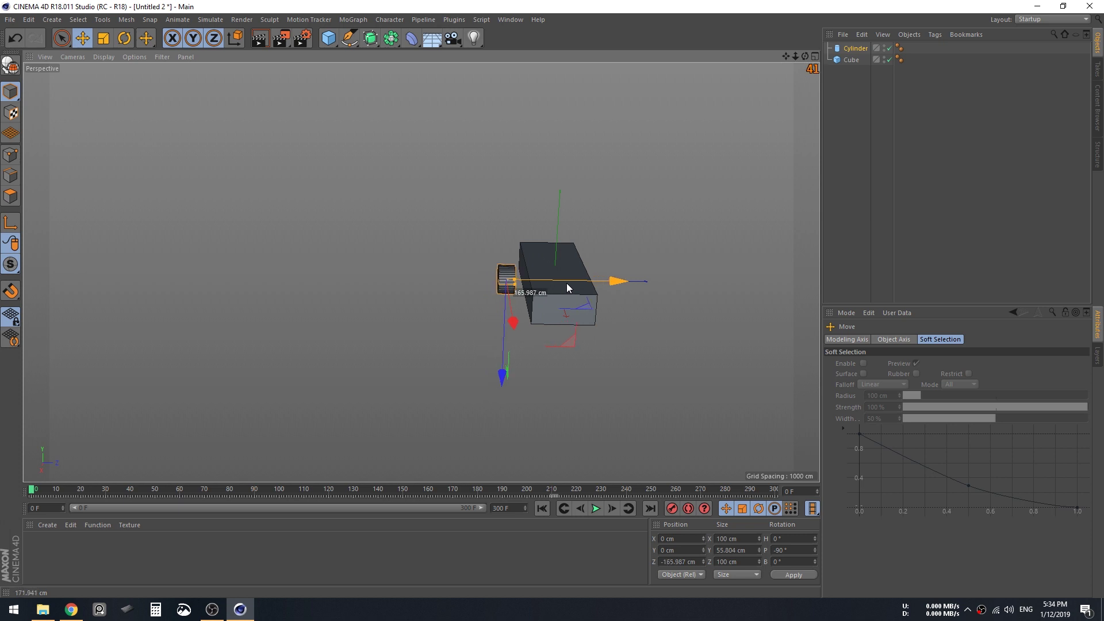
{"action": "left_click_drag", "start_coordinate": [512, 318], "coordinate": [523, 353]}
{"action": "left_click_drag", "start_coordinate": [523, 353], "coordinate": [609, 326], "text": "alt"}
{"action": "scroll", "coordinate": [537, 340], "scroll_direction": "up", "scroll_amount": 3}
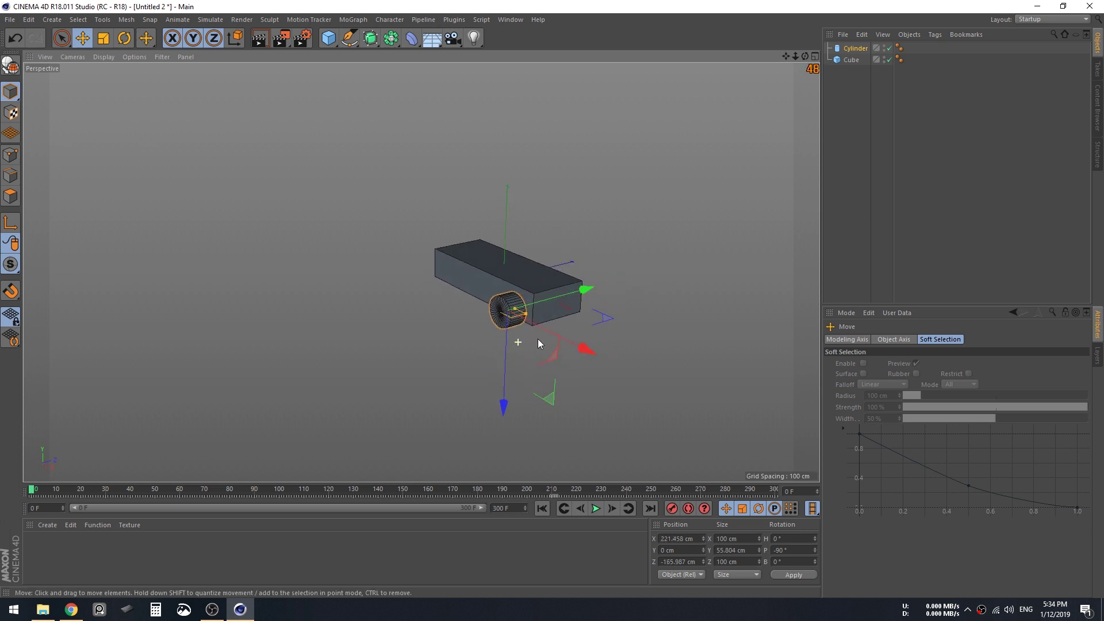
{"action": "left_click_drag", "start_coordinate": [532, 300], "coordinate": [566, 279]}
- Duplicate the wheel cylinder and mirror the copy to the chassis's opposite side by setting its Z position to 165.987 cm
{"action": "left_click_drag", "start_coordinate": [856, 48], "coordinate": [858, 56], "text": "ctrl"}
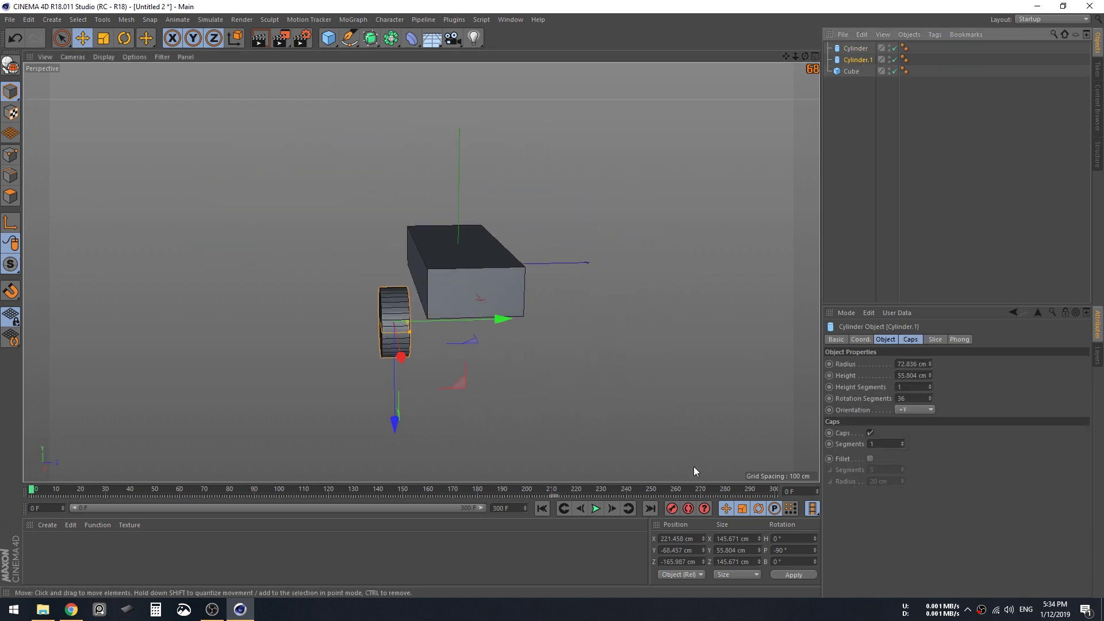
{"action": "left_click_drag", "start_coordinate": [502, 320], "coordinate": [522, 319]}
{"action": "key", "text": "ctrl+z"}
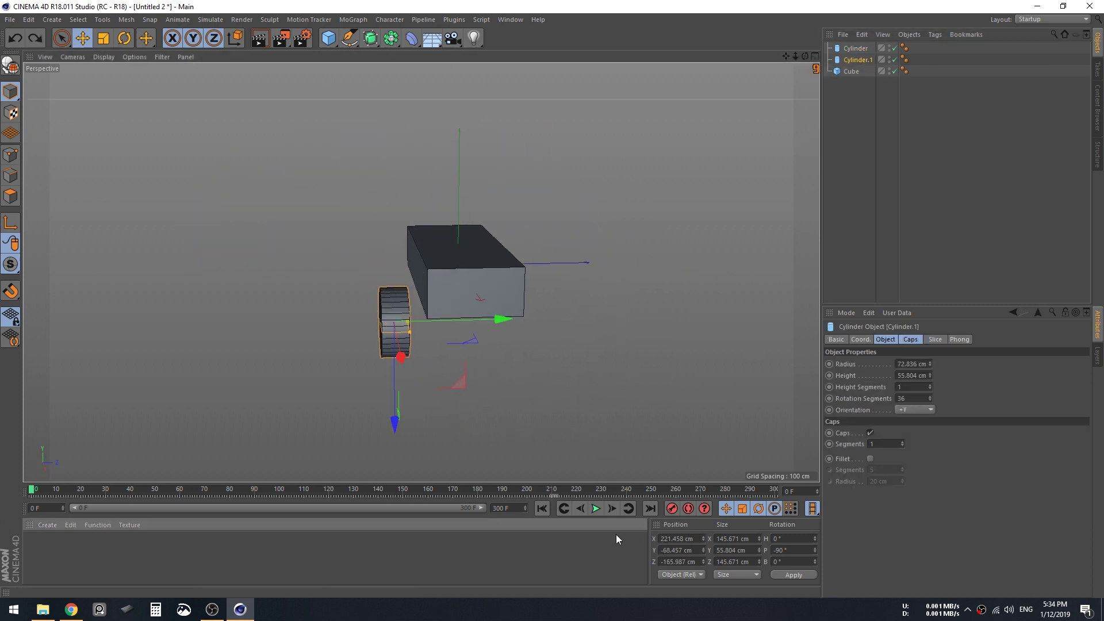
{"action": "left_click", "coordinate": [661, 560]}
{"action": "key", "text": "Delete"}
{"action": "key", "text": "Return"}
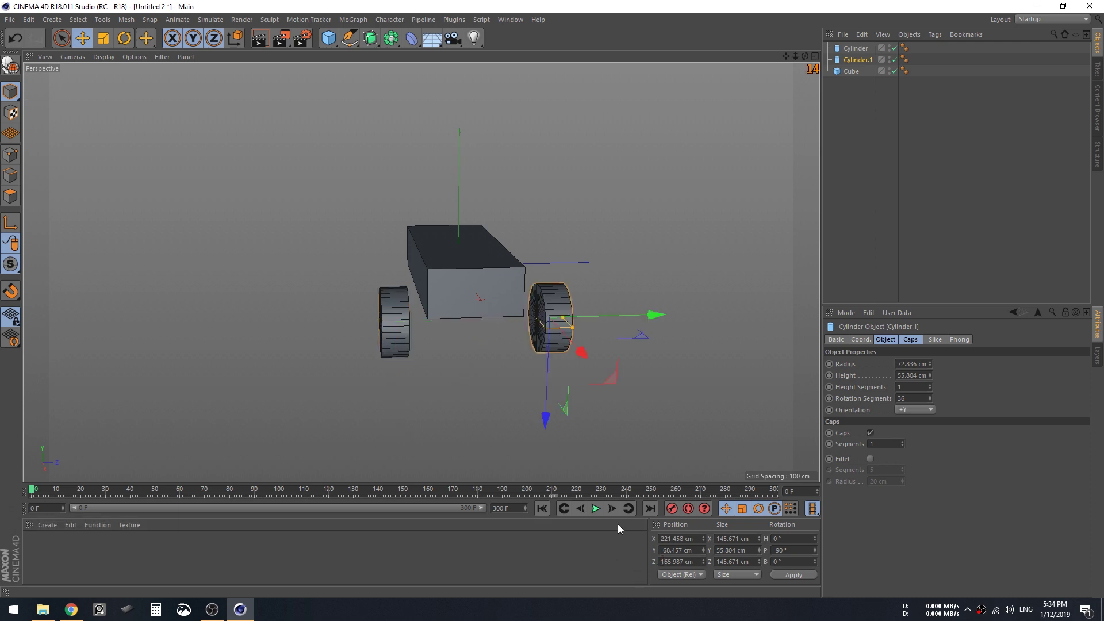
{"action": "left_click_drag", "start_coordinate": [637, 239], "coordinate": [767, 77], "text": "alt"}
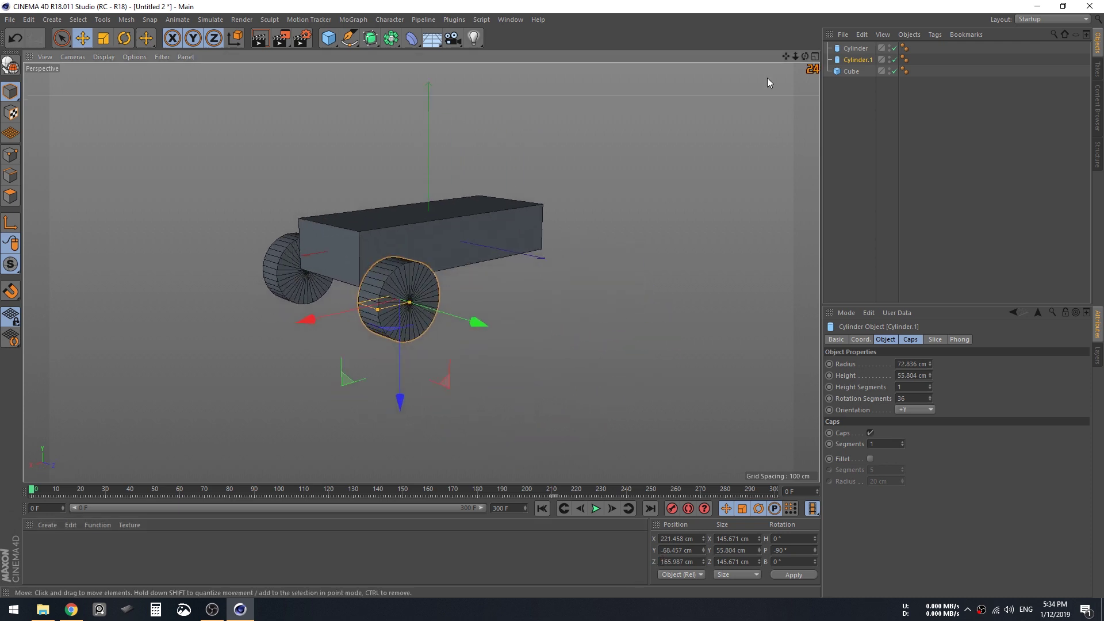
- Duplicate both wheel cylinders and move the copies along X to the opposite end of the chassis
{"action": "left_click", "coordinate": [858, 50], "text": "ctrl"}
{"action": "left_click_drag", "start_coordinate": [860, 52], "coordinate": [830, 144], "text": "ctrl"}
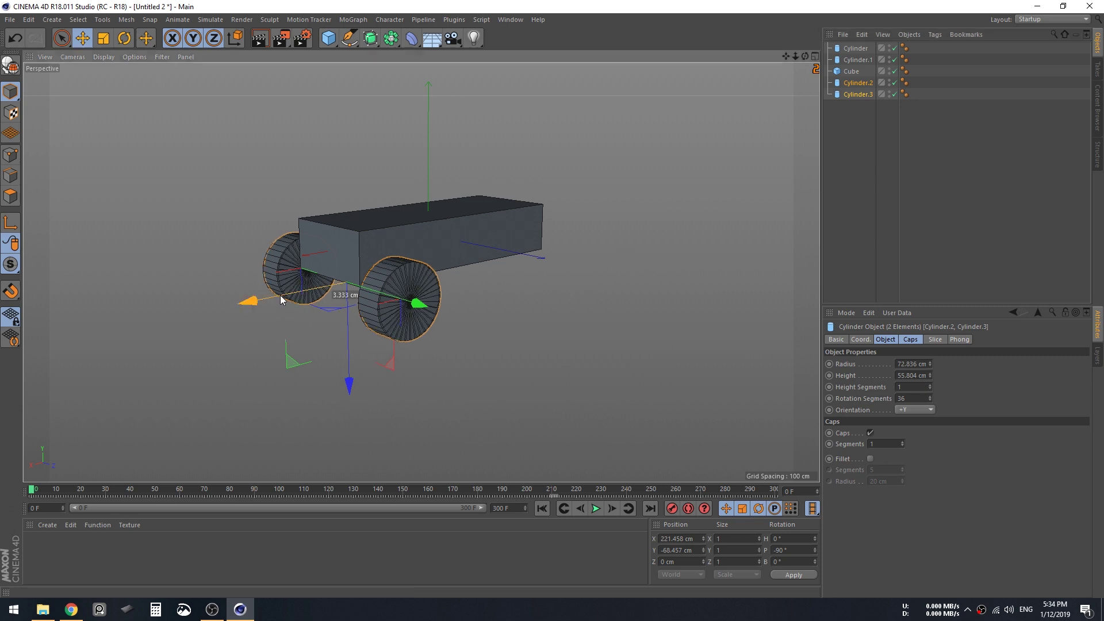
{"action": "left_click_drag", "start_coordinate": [281, 295], "coordinate": [431, 305]}
{"action": "left_click_drag", "start_coordinate": [445, 234], "coordinate": [389, 239]}
{"action": "left_click", "coordinate": [331, 253]}
- Add a dynamics Connector and make it a child of the first wheel cylinder
{"action": "left_click", "coordinate": [856, 48]}
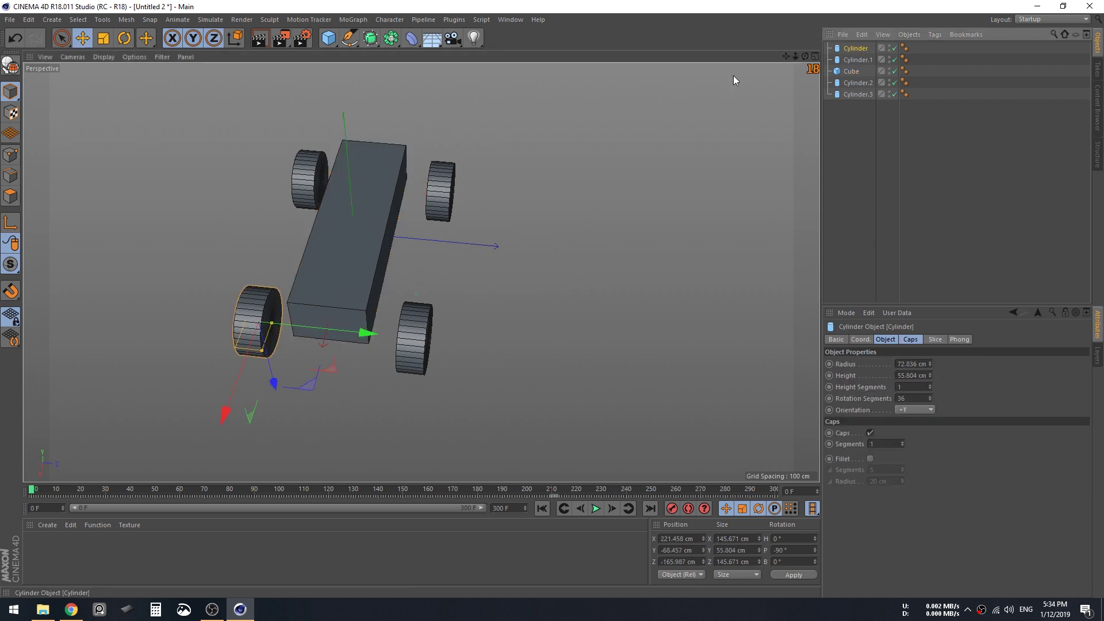
{"action": "left_click", "coordinate": [210, 20]}
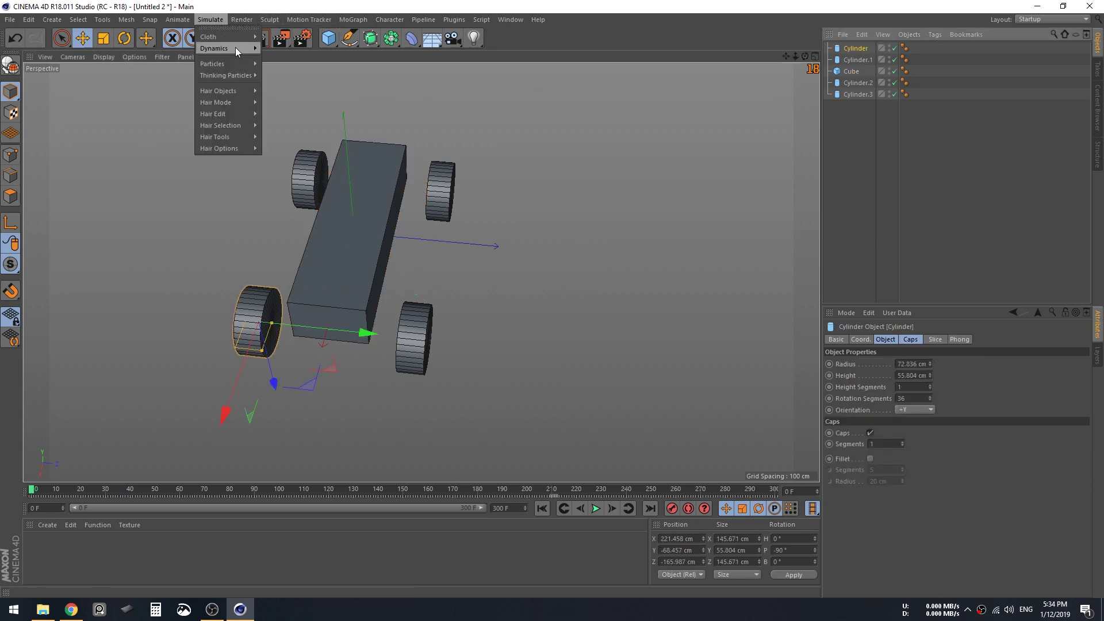
{"action": "mouse_move", "coordinate": [236, 47]}
{"action": "left_click", "coordinate": [299, 51]}
{"action": "left_click_drag", "start_coordinate": [850, 49], "coordinate": [855, 60]}
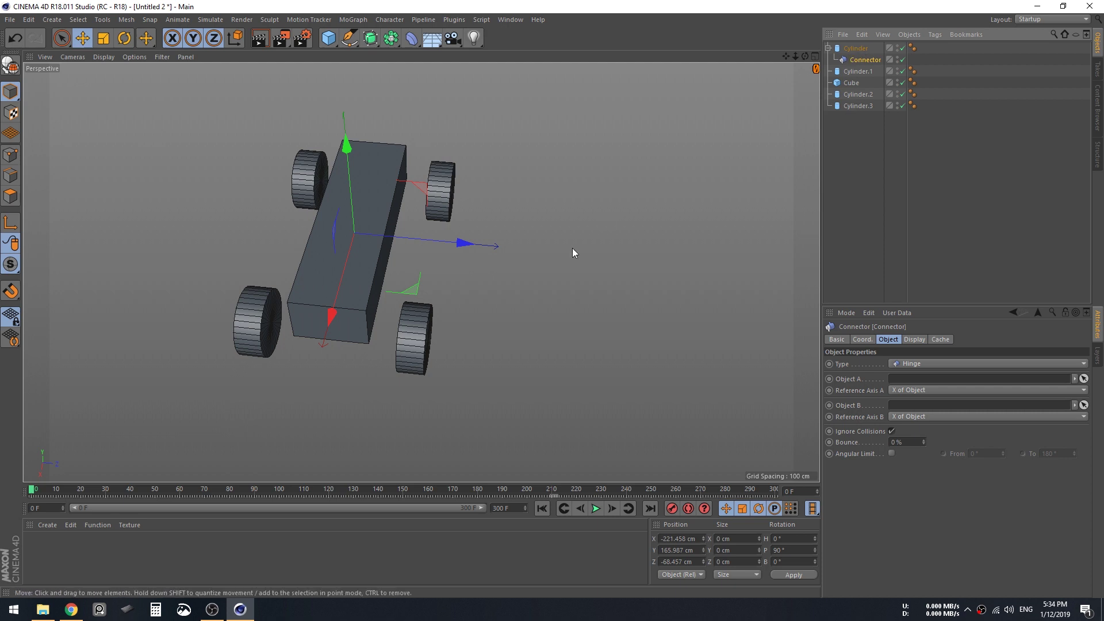
- Find the Reset PSR command, dock it in the interface, and use it to zero the connector's position and rotation relative to its wheel
{"action": "key", "text": "shift+c"}
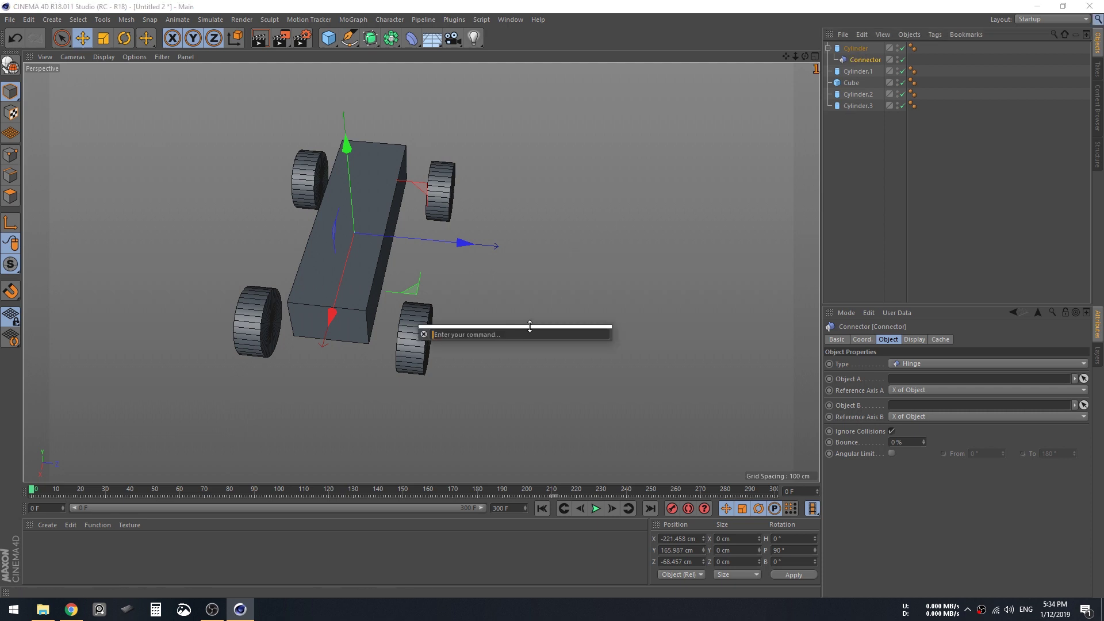
{"action": "type", "text": "psr"}
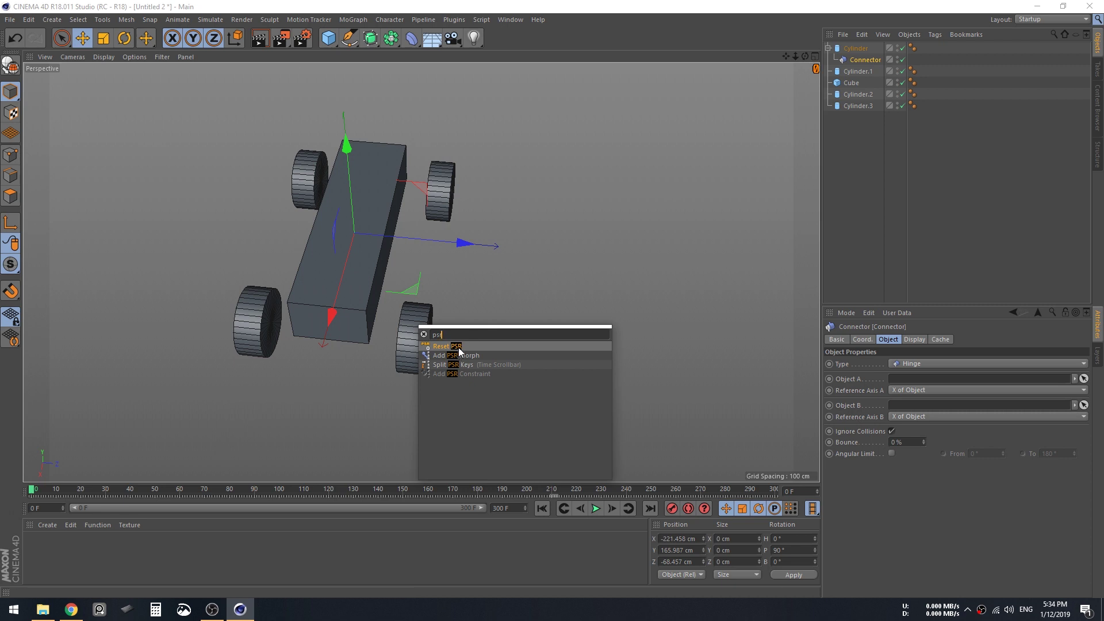
{"action": "left_click_drag", "start_coordinate": [457, 347], "coordinate": [811, 41]}
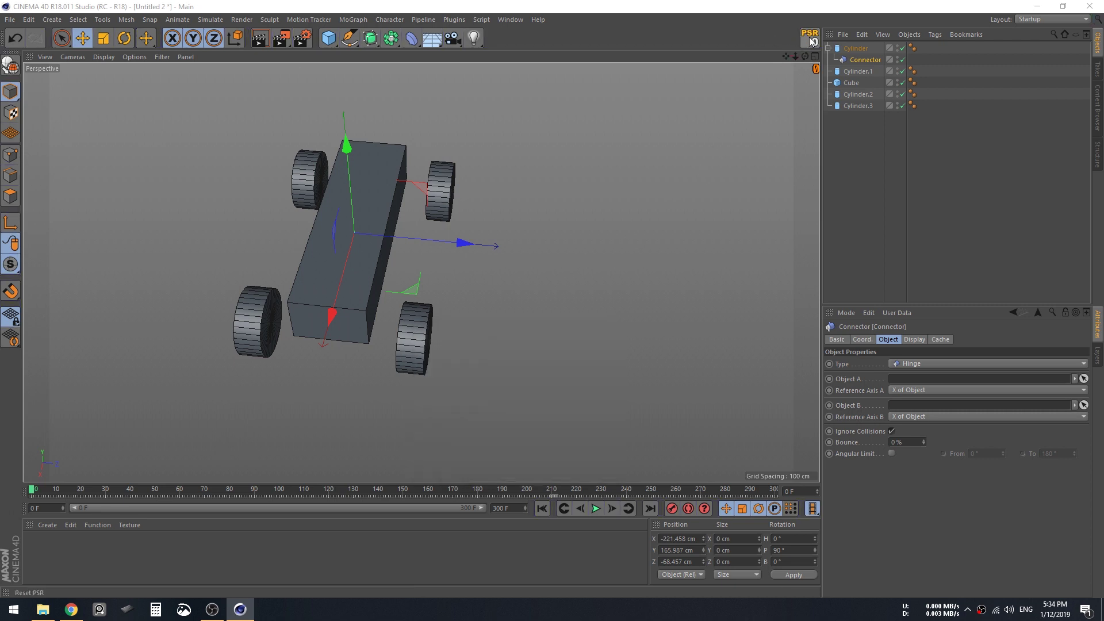
{"action": "left_click", "coordinate": [811, 41]}
- Try to move the connector about 118 cm away from the wheel along its Y axis
{"action": "left_click_drag", "start_coordinate": [238, 318], "coordinate": [356, 299], "text": "alt"}
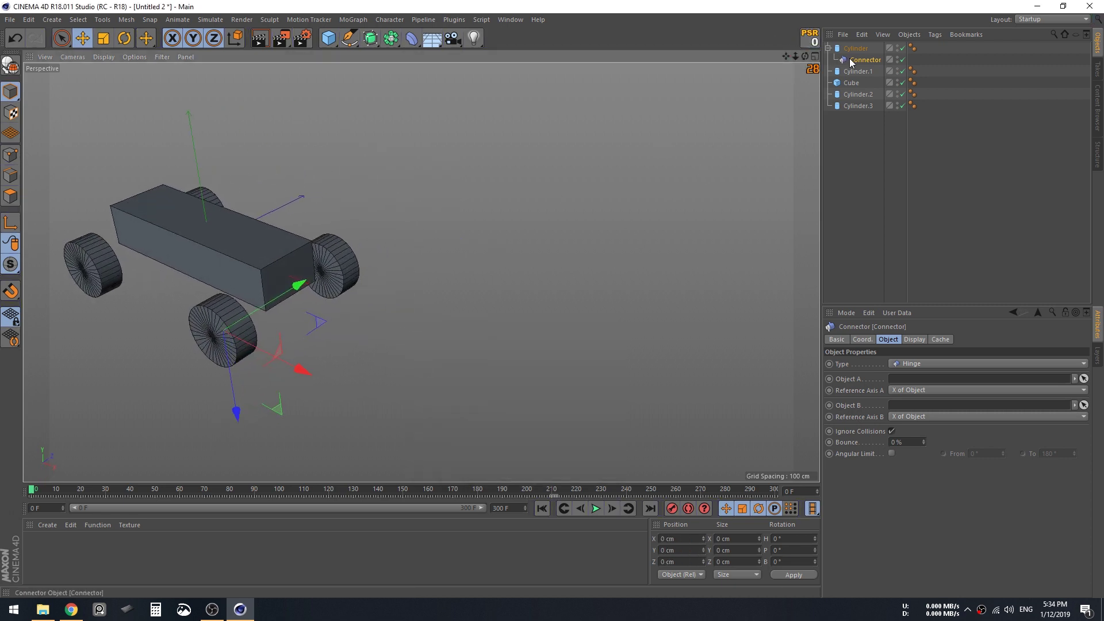
{"action": "middle_click_drag", "start_coordinate": [257, 330], "coordinate": [359, 305], "text": "alt"}
{"action": "scroll", "coordinate": [359, 305], "scroll_direction": "up", "scroll_amount": 4}
{"action": "left_click_drag", "start_coordinate": [360, 261], "coordinate": [270, 317]}
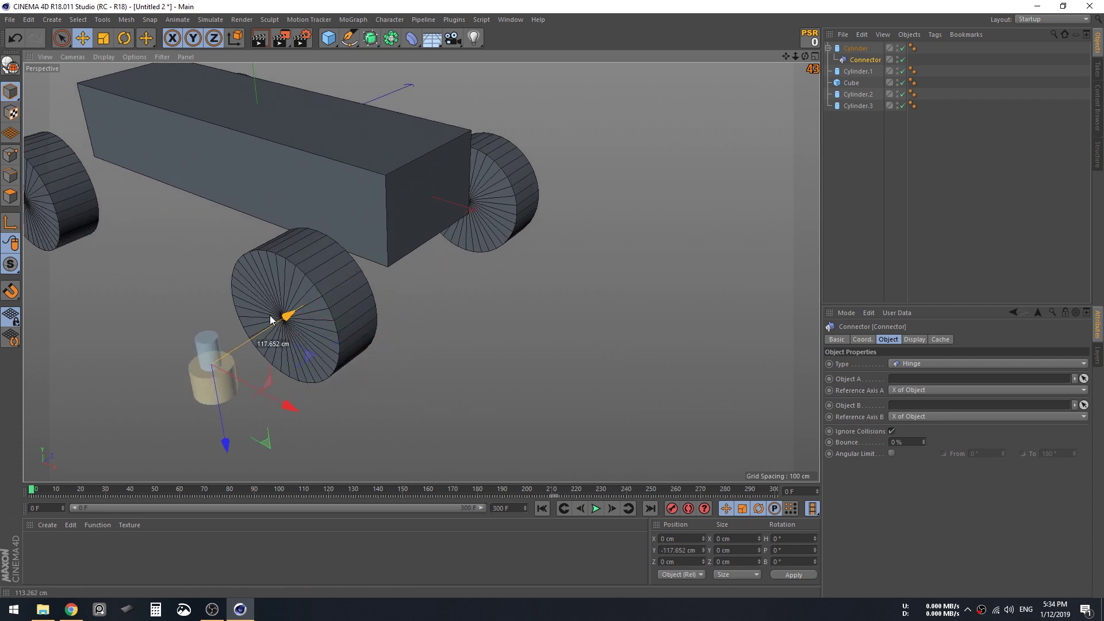
{"action": "key", "text": "ctrl+z"}
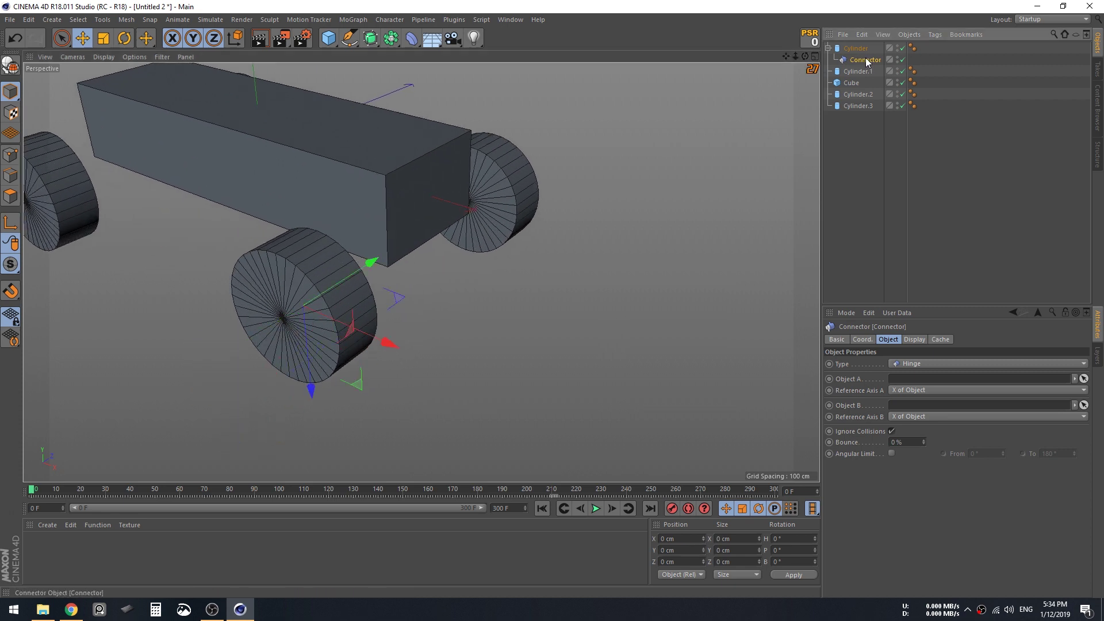
- Copy the connector under each of the other three wheel cylinders and apply Reset PSR to each copy
{"action": "left_click_drag", "start_coordinate": [866, 60], "coordinate": [863, 130]}
{"action": "left_click", "coordinate": [809, 38]}
{"action": "left_click", "coordinate": [811, 39]}
{"action": "left_click", "coordinate": [810, 39]}
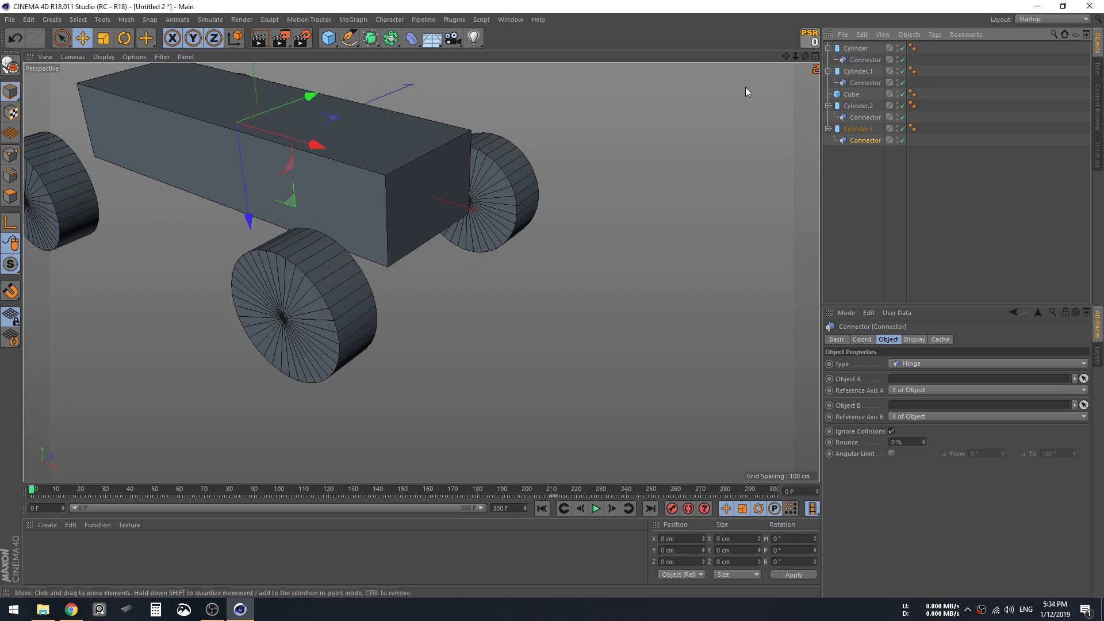
- Change the type of all four connectors to Wheel Suspension
{"action": "left_click_drag", "start_coordinate": [745, 88], "coordinate": [690, 189], "text": "alt"}
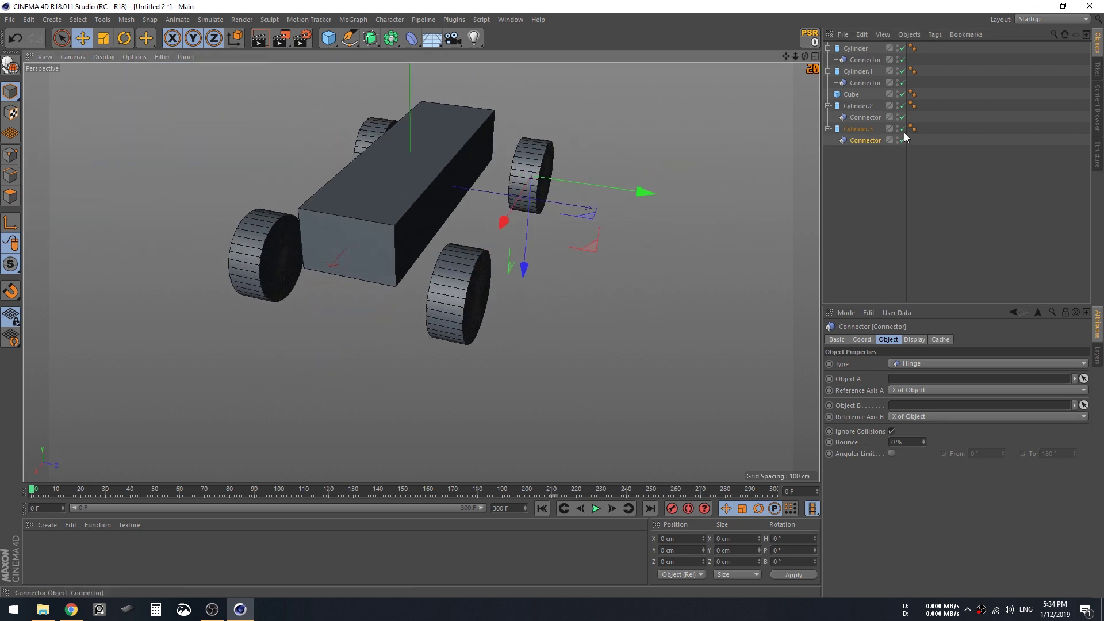
{"action": "left_click", "coordinate": [862, 131]}
{"action": "left_click", "coordinate": [867, 117]}
{"action": "left_click", "coordinate": [865, 83], "text": "ctrl"}
{"action": "left_click", "coordinate": [861, 61], "text": "ctrl"}
{"action": "left_click", "coordinate": [865, 140], "text": "ctrl"}
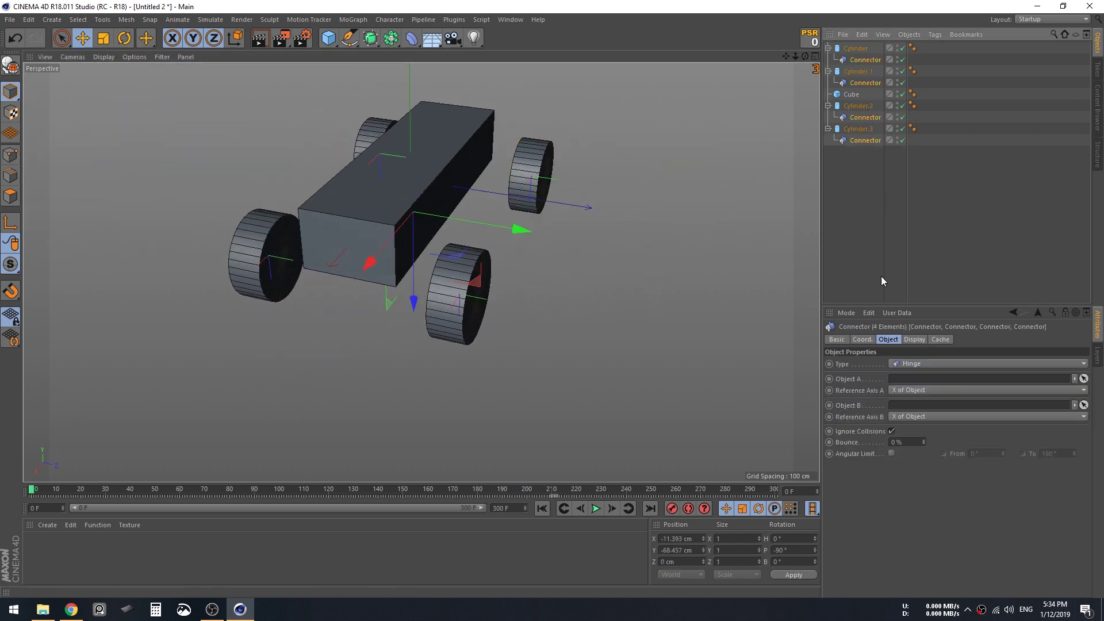
{"action": "left_click", "coordinate": [899, 364]}
{"action": "left_click", "coordinate": [943, 467]}
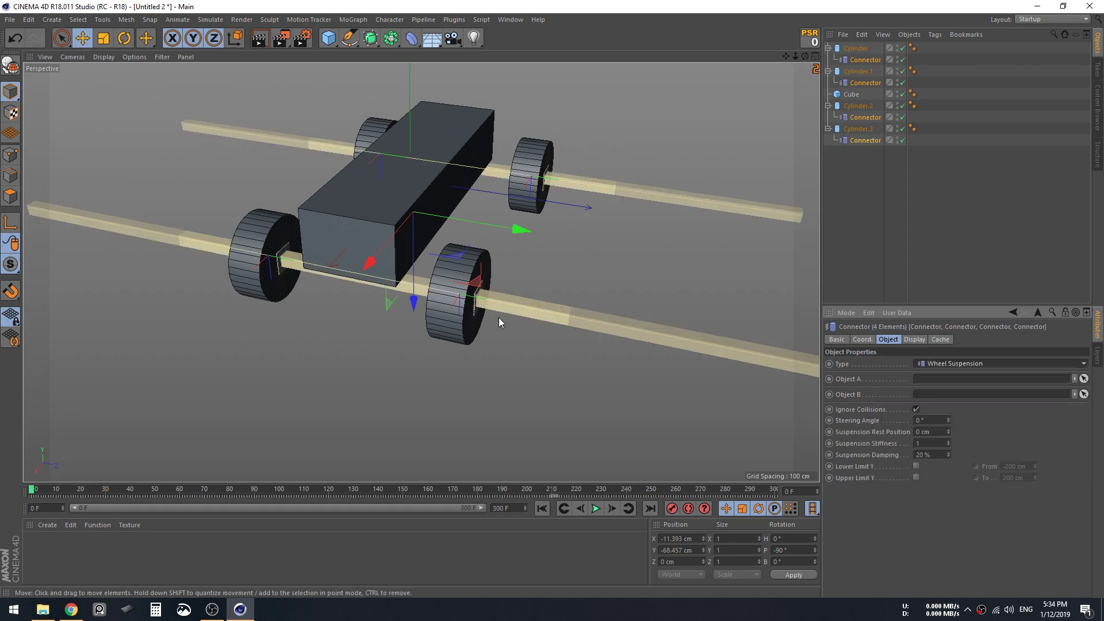
- Try to rotate all four suspension connectors by about -35° with the Rotate tool
{"action": "left_click_drag", "start_coordinate": [499, 318], "coordinate": [483, 270], "text": "alt"}
{"action": "left_click", "coordinate": [123, 38]}
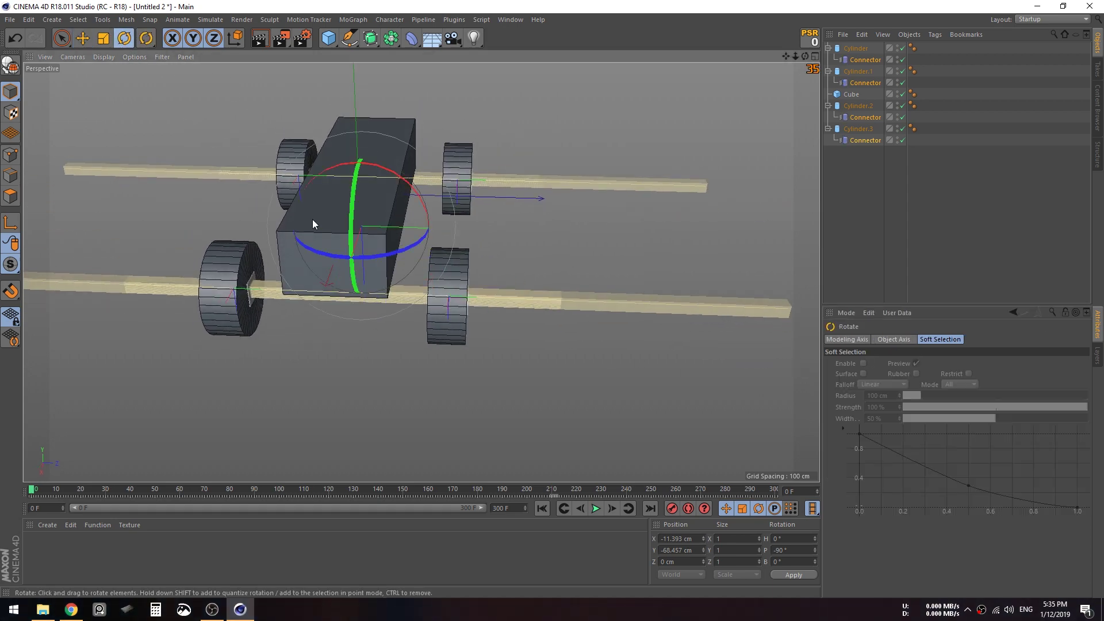
{"action": "left_click_drag", "start_coordinate": [312, 219], "coordinate": [408, 247], "text": "alt"}
{"action": "left_click_drag", "start_coordinate": [393, 178], "coordinate": [426, 195]}
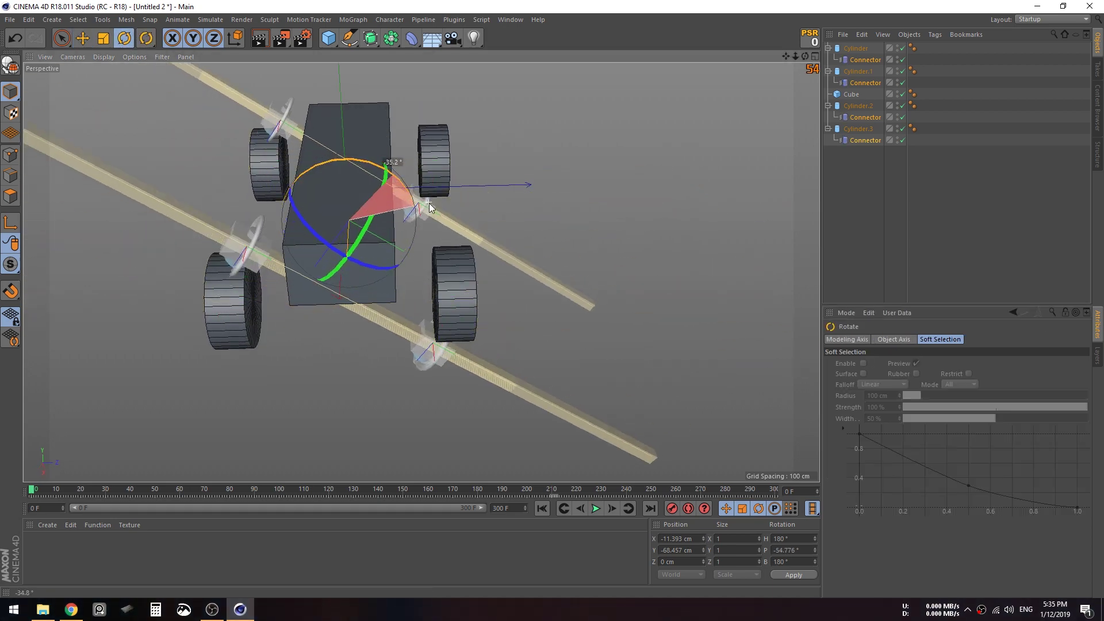
{"action": "key", "text": "ctrl+z"}
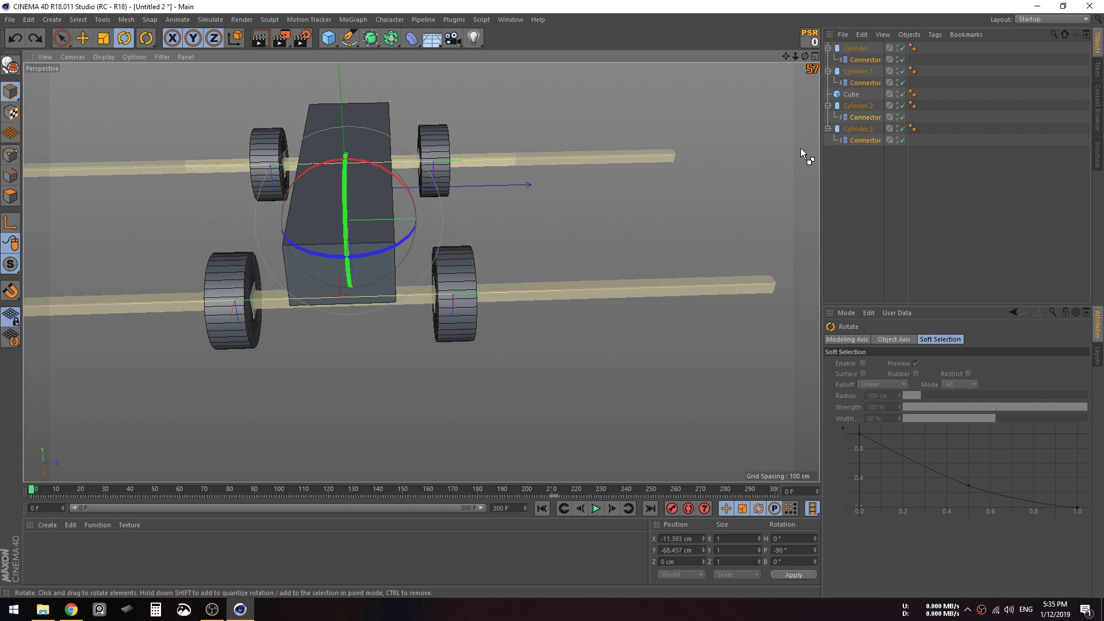
- Set the local pitch rotation (R.P) of all four connectors to 90°
{"action": "left_click", "coordinate": [865, 140]}
{"action": "left_click", "coordinate": [863, 119], "text": "ctrl"}
{"action": "left_click", "coordinate": [862, 85], "text": "ctrl"}
{"action": "left_click", "coordinate": [864, 57], "text": "ctrl"}
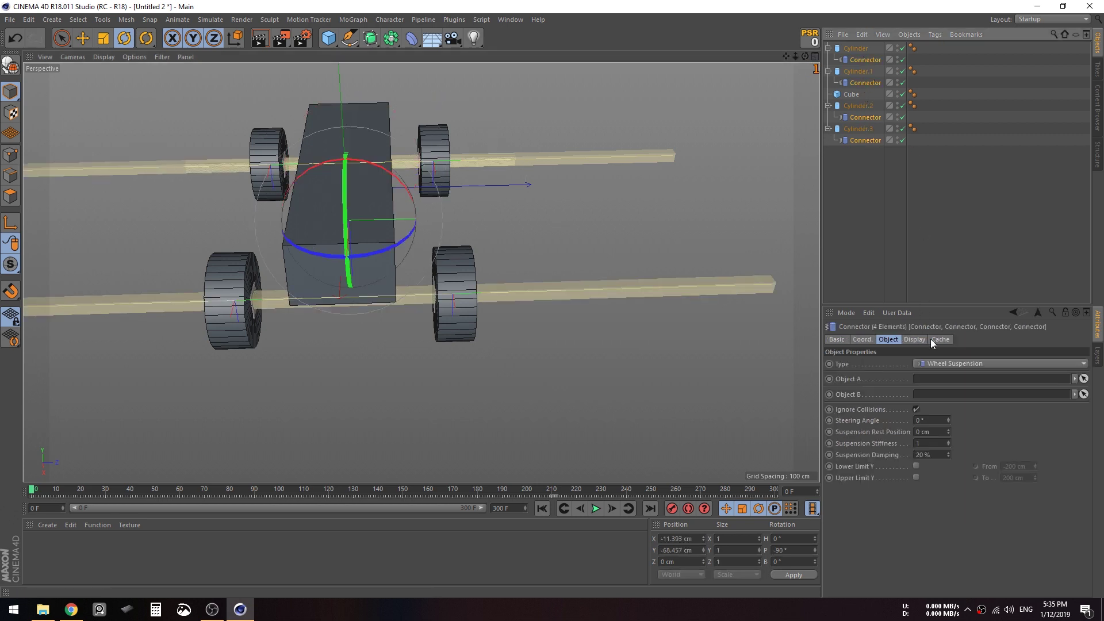
{"action": "left_click", "coordinate": [863, 339]}
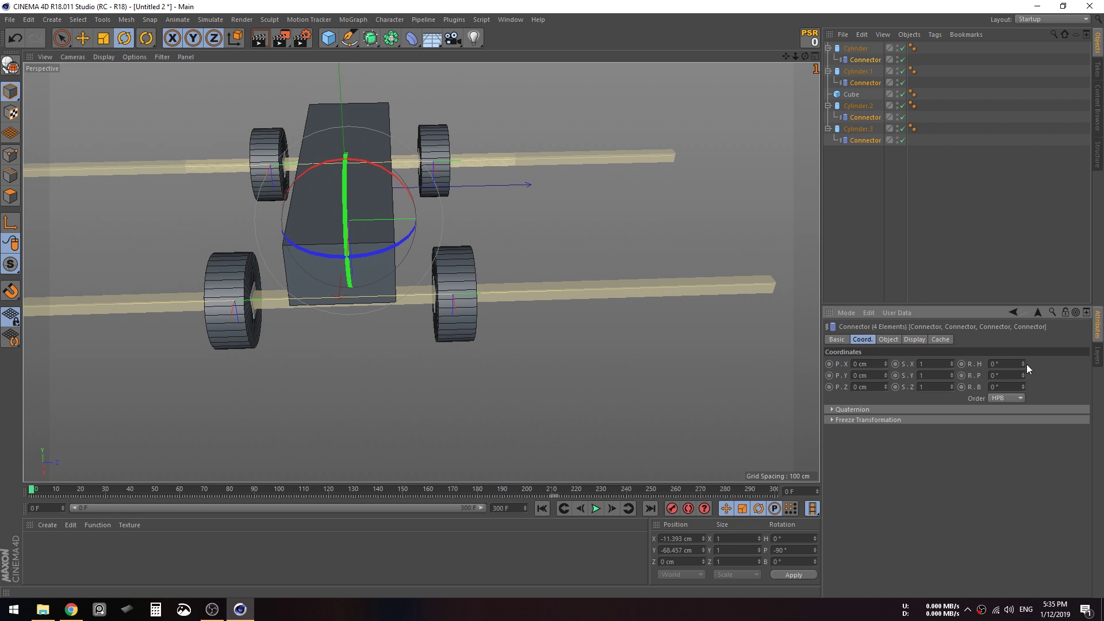
{"action": "left_click_drag", "start_coordinate": [1023, 377], "coordinate": [902, 375]}
{"action": "type", "text": "90"}
{"action": "key", "text": "Return"}
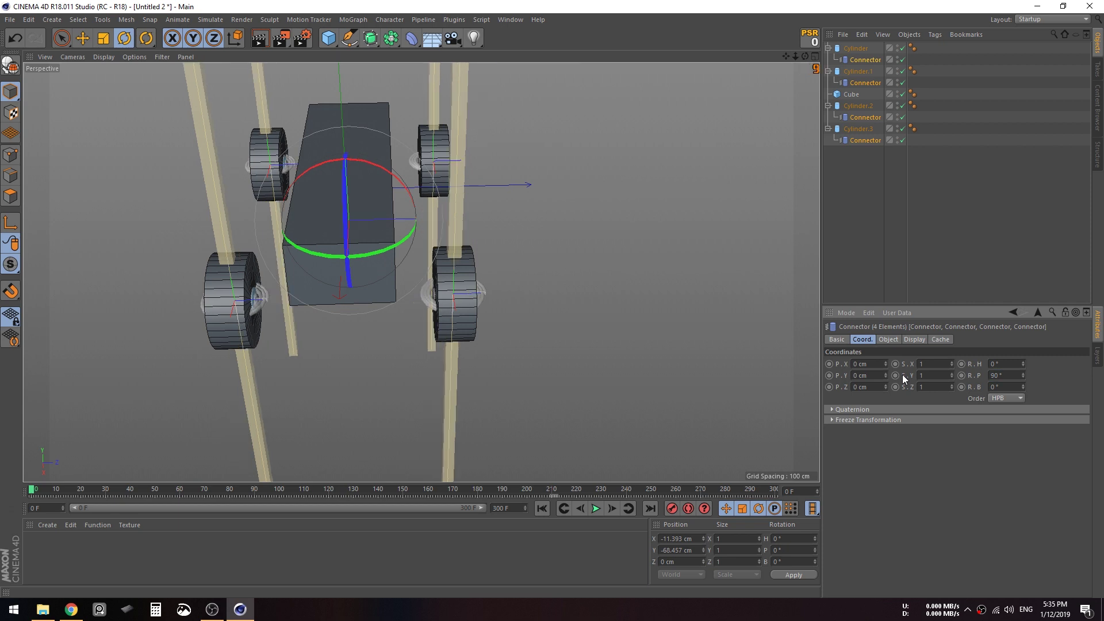
- Assign each connector's parent wheel cylinder as its Object B
{"action": "left_click", "coordinate": [871, 163]}
{"action": "left_click", "coordinate": [858, 129]}
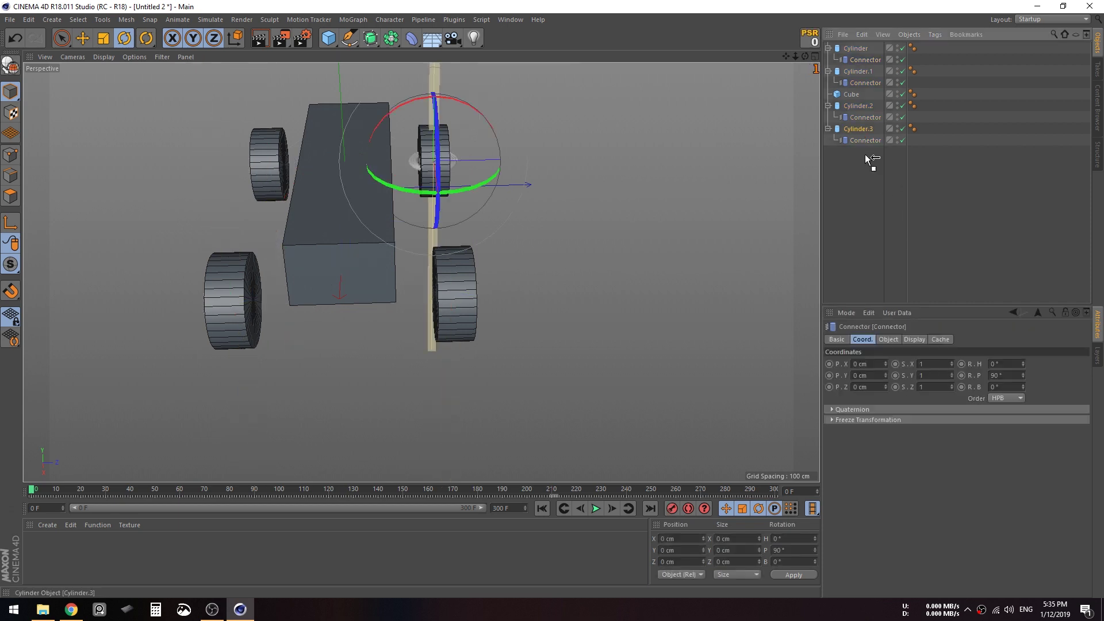
{"action": "left_click", "coordinate": [892, 339]}
{"action": "left_click", "coordinate": [865, 141]}
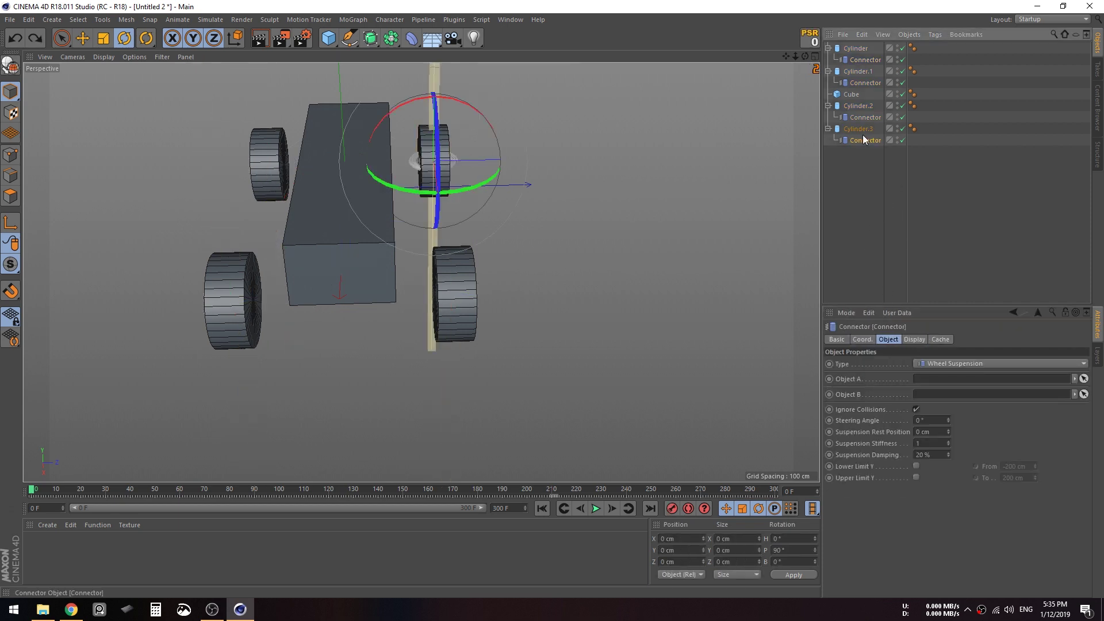
{"action": "left_click_drag", "start_coordinate": [863, 129], "coordinate": [946, 394]}
{"action": "left_click_drag", "start_coordinate": [858, 106], "coordinate": [955, 396]}
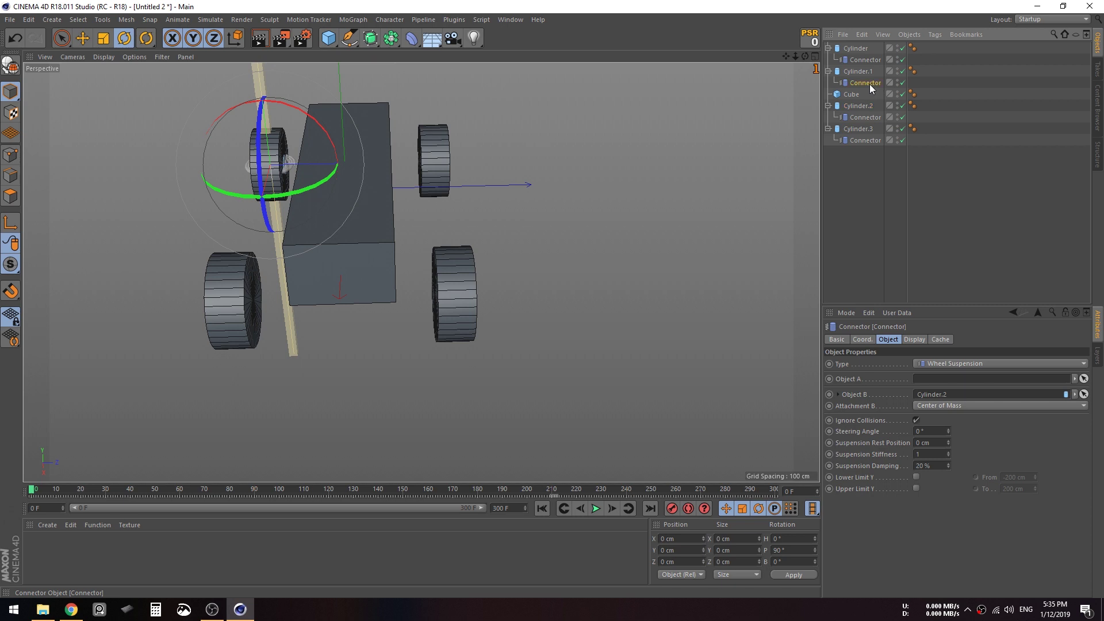
{"action": "left_click_drag", "start_coordinate": [862, 73], "coordinate": [947, 396]}
{"action": "left_click", "coordinate": [859, 60]}
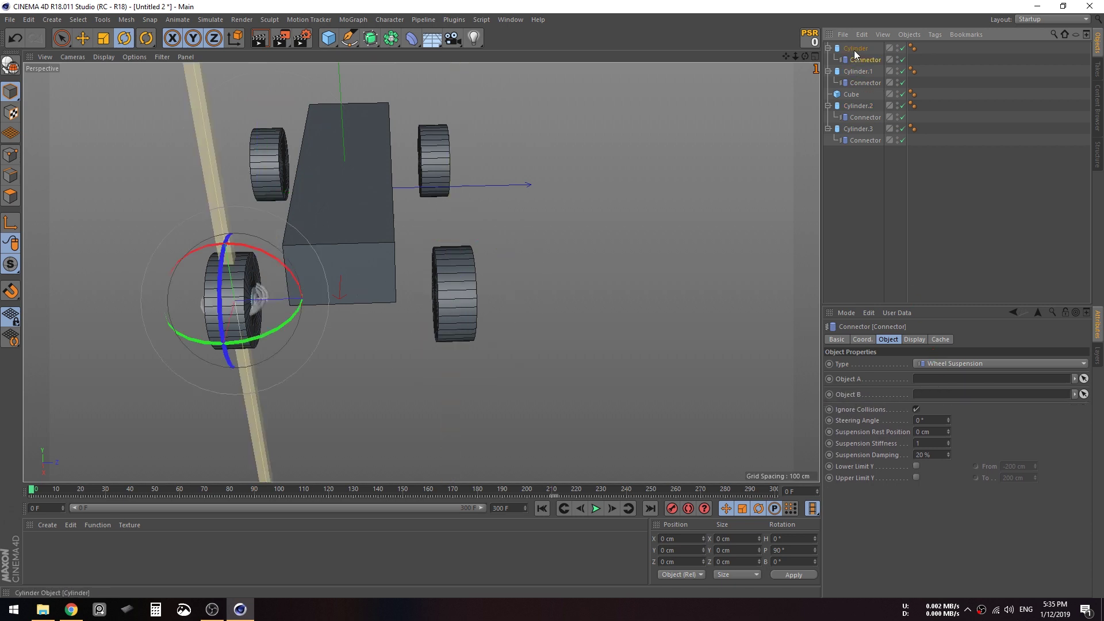
{"action": "left_click_drag", "start_coordinate": [855, 49], "coordinate": [951, 395]}
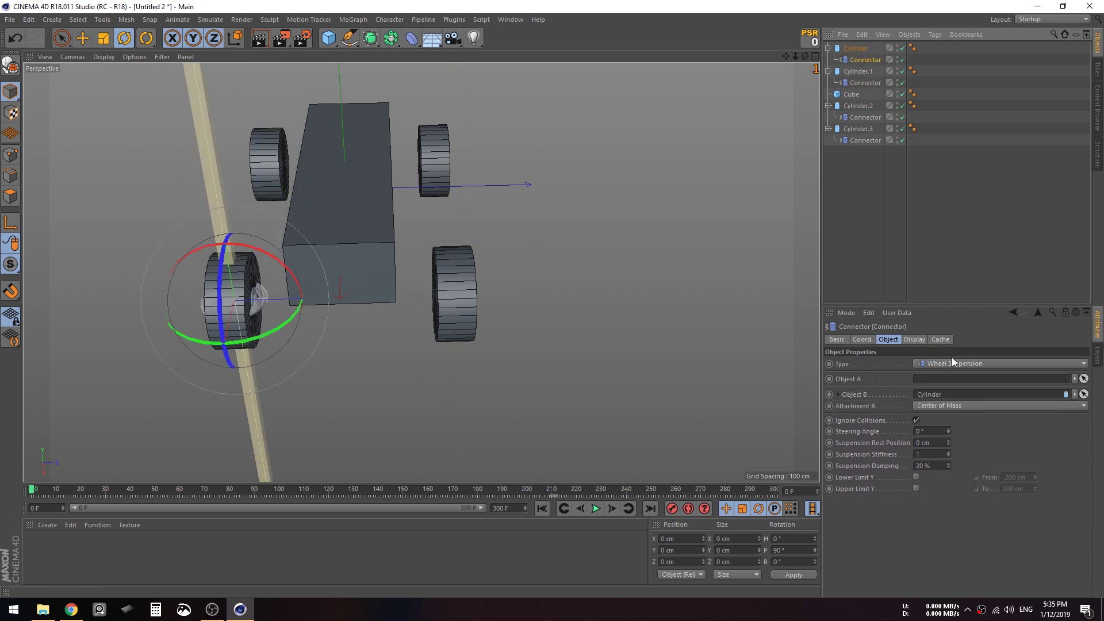
- Assign the chassis Cube as Object A for all four connectors
{"action": "left_click", "coordinate": [853, 116]}
{"action": "left_click", "coordinate": [862, 140], "text": "ctrl"}
{"action": "left_click", "coordinate": [866, 60], "text": "ctrl"}
{"action": "left_click", "coordinate": [865, 82], "text": "ctrl"}
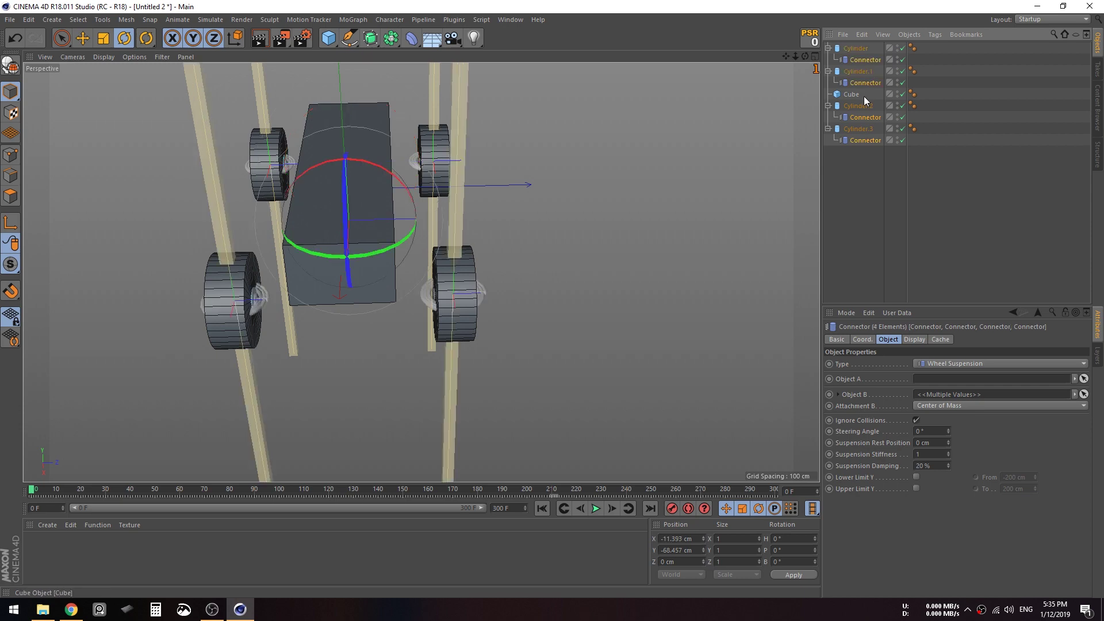
{"action": "left_click_drag", "start_coordinate": [863, 95], "coordinate": [960, 386]}
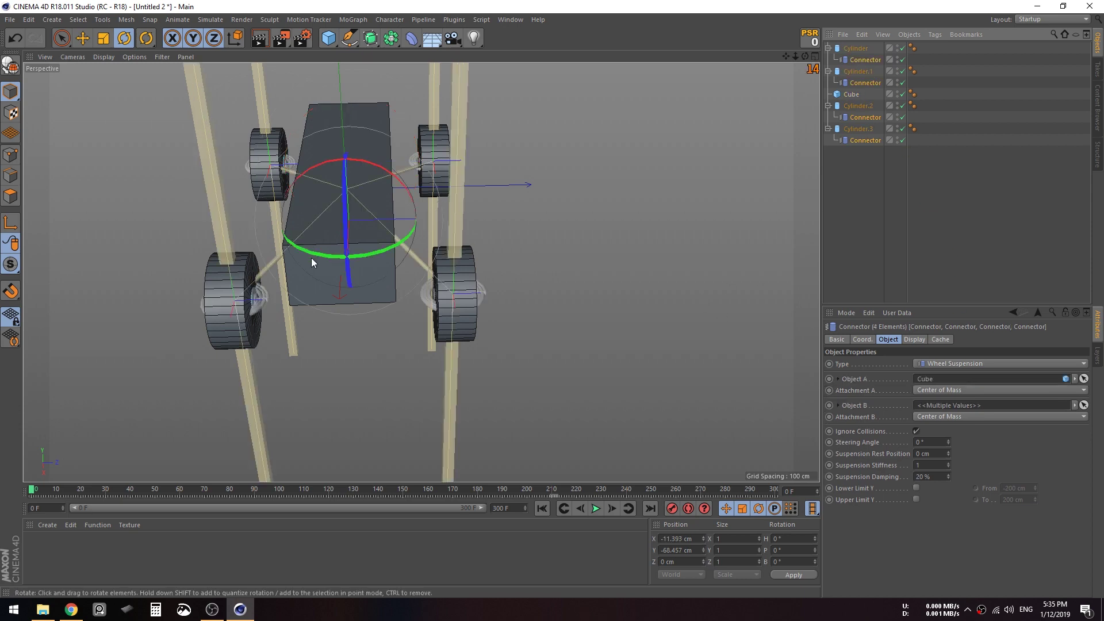
- Add a Floor object beneath the vehicle
{"action": "left_click_drag", "start_coordinate": [312, 257], "coordinate": [572, 457], "text": "alt"}
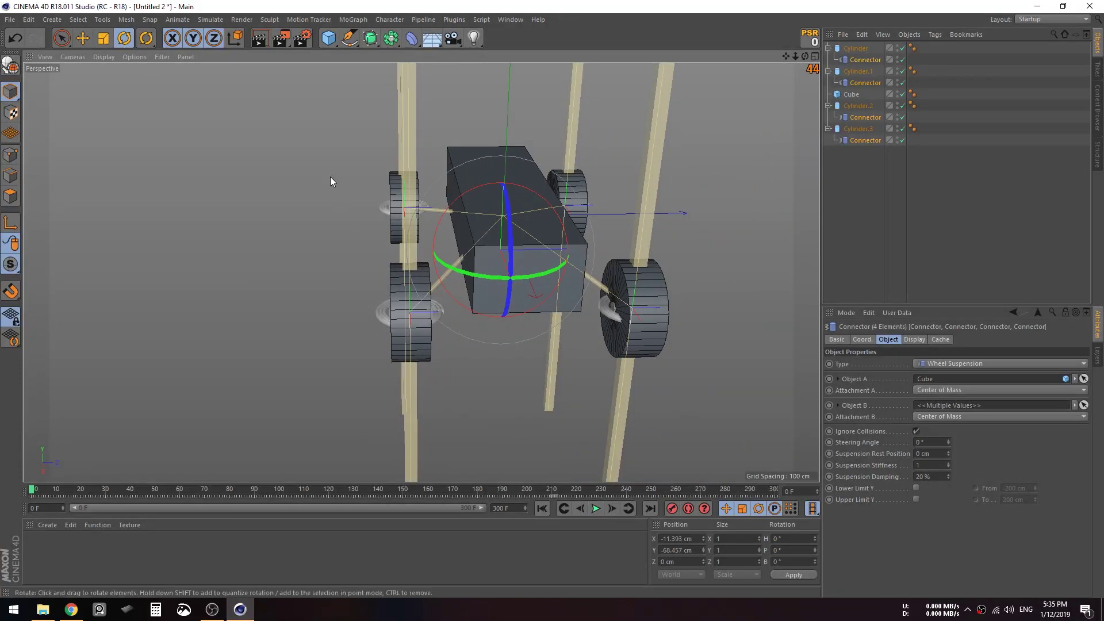
{"action": "left_click", "coordinate": [432, 39]}
{"action": "left_click_drag", "start_coordinate": [546, 230], "coordinate": [433, 159], "text": "alt"}
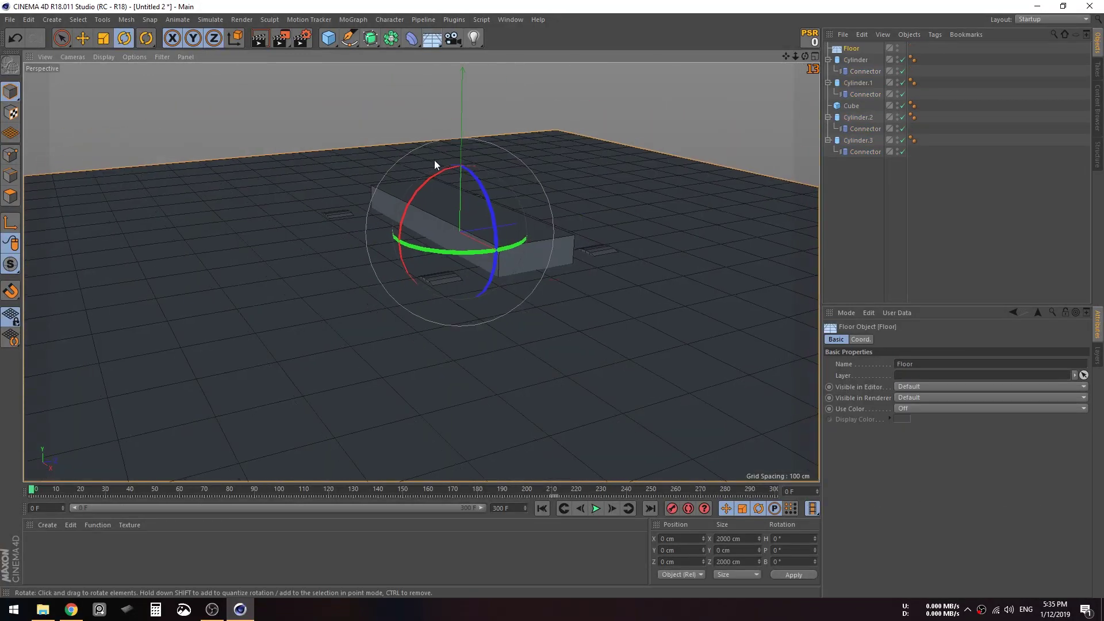
- Raise the chassis, wheels and connectors together above the floor, to about Y 213 cm
{"action": "left_click", "coordinate": [83, 38]}
{"action": "left_click_drag", "start_coordinate": [874, 184], "coordinate": [832, 56]}
{"action": "left_click_drag", "start_coordinate": [457, 164], "coordinate": [458, 38]}
- Play the animation to test the suspension connectors, and return to the first frame
{"action": "scroll", "coordinate": [539, 355], "scroll_direction": "down", "scroll_amount": 2}
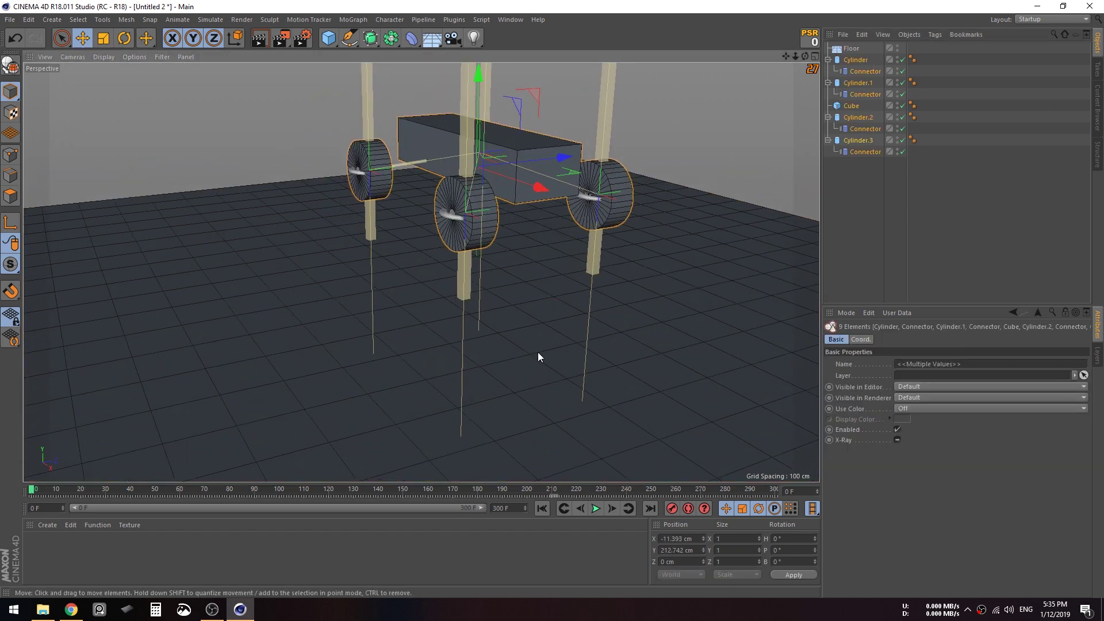
{"action": "middle_click_drag", "start_coordinate": [540, 355], "coordinate": [526, 393], "text": "alt"}
{"action": "left_click", "coordinate": [595, 509]}
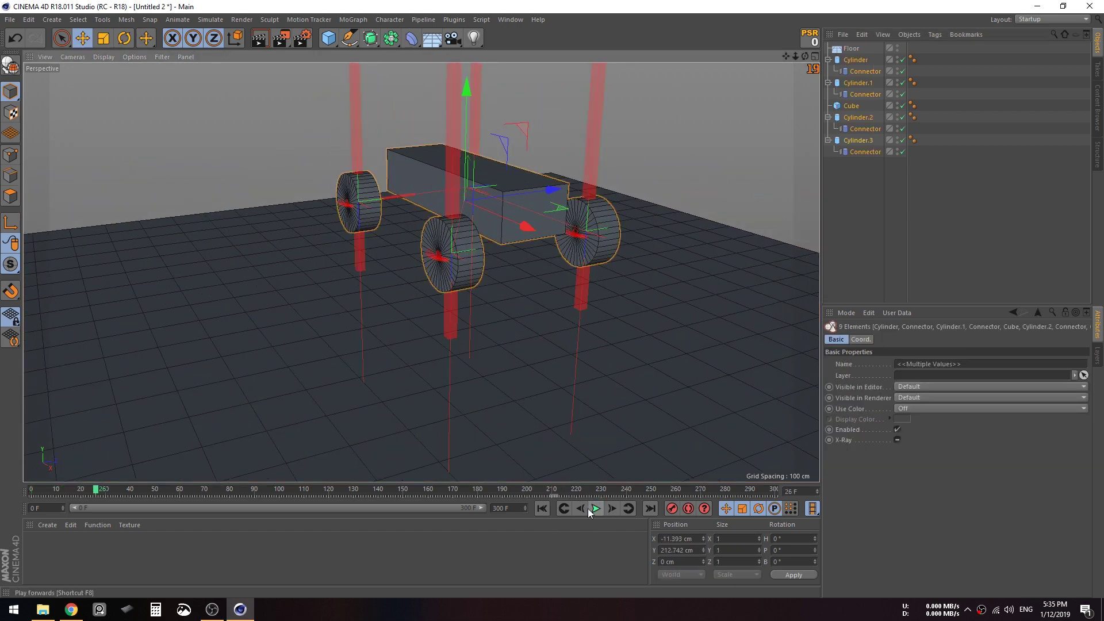
{"action": "left_click", "coordinate": [543, 509]}
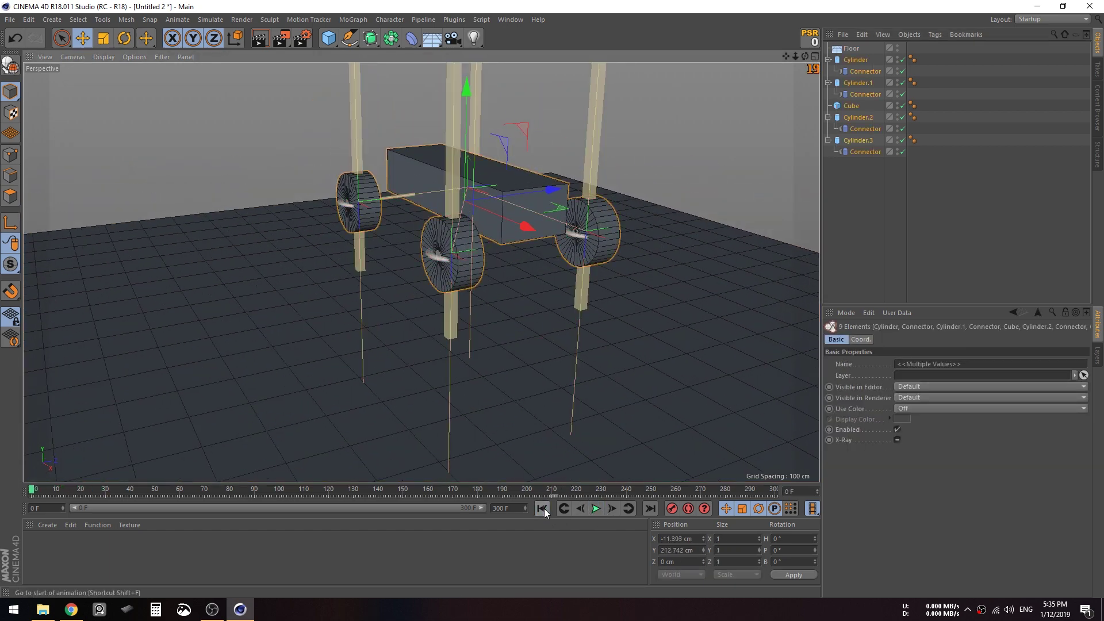
- Add Rigid Body tags to the four wheel cylinders and the chassis cube, and test the simulation by playing it
{"action": "left_click", "coordinate": [829, 59]}
{"action": "right_click", "coordinate": [844, 58]}
{"action": "left_click", "coordinate": [835, 118]}
{"action": "left_click_drag", "start_coordinate": [883, 152], "coordinate": [839, 58]}
{"action": "right_click", "coordinate": [841, 61]}
{"action": "mouse_move", "coordinate": [926, 157]}
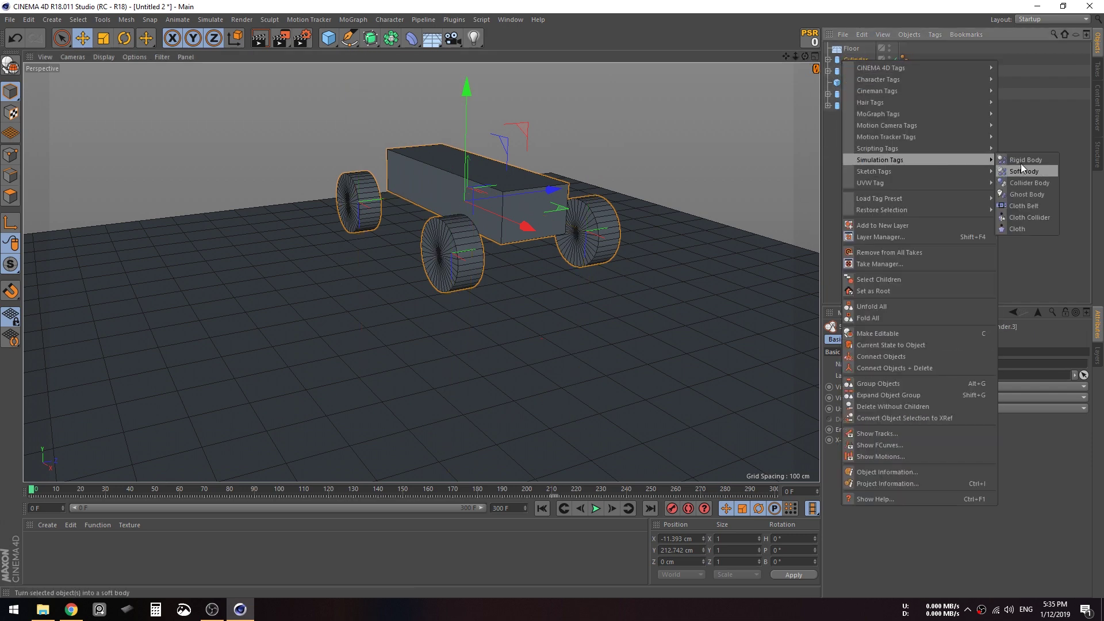
{"action": "left_click", "coordinate": [1021, 157]}
{"action": "left_click", "coordinate": [596, 509]}
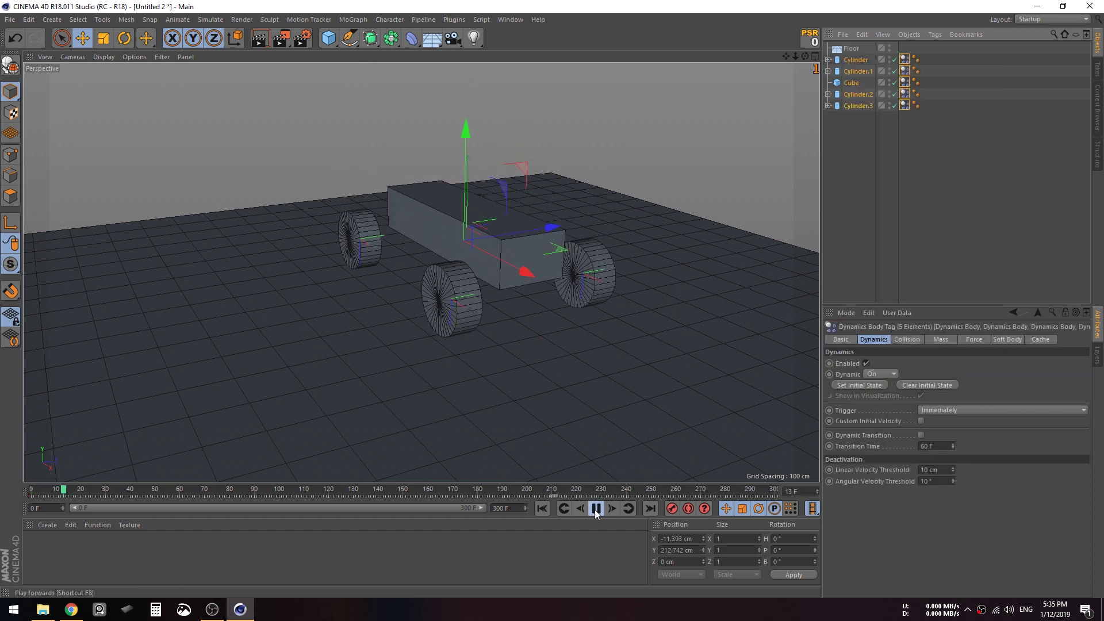
{"action": "left_click", "coordinate": [595, 508]}
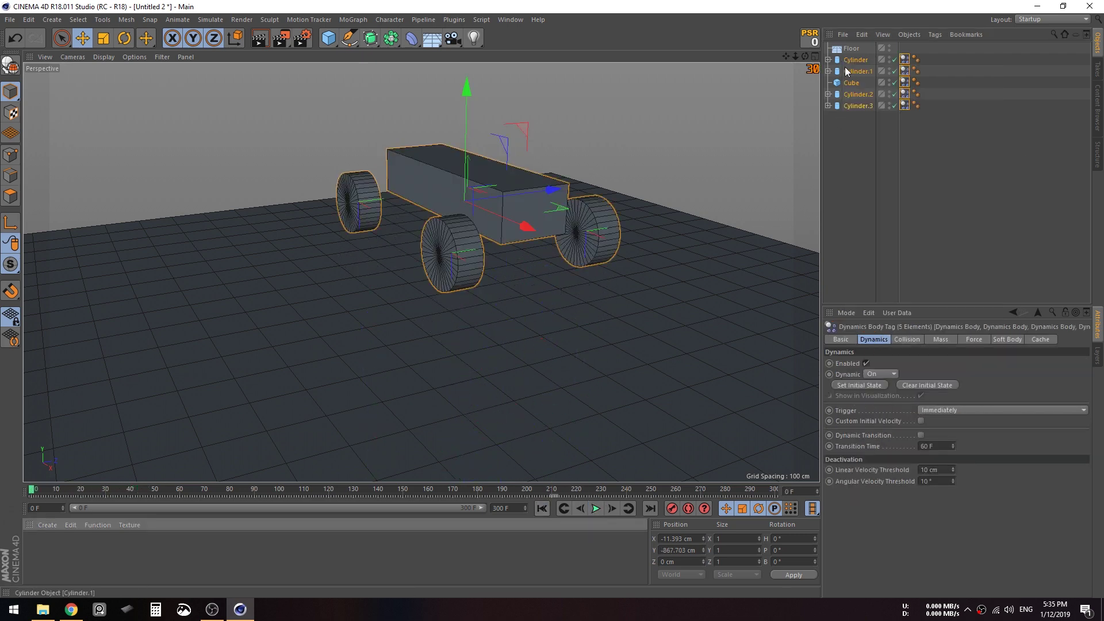
- Add a Collider Body tag to the Floor object
{"action": "right_click", "coordinate": [851, 50]}
{"action": "mouse_move", "coordinate": [918, 165]}
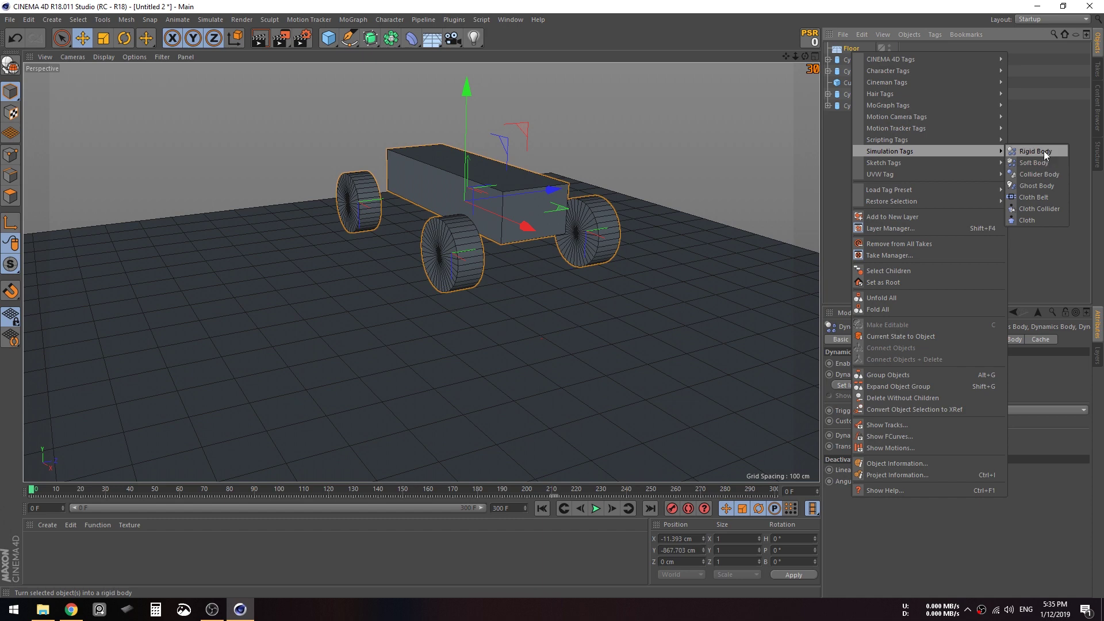
{"action": "left_click", "coordinate": [1035, 174]}
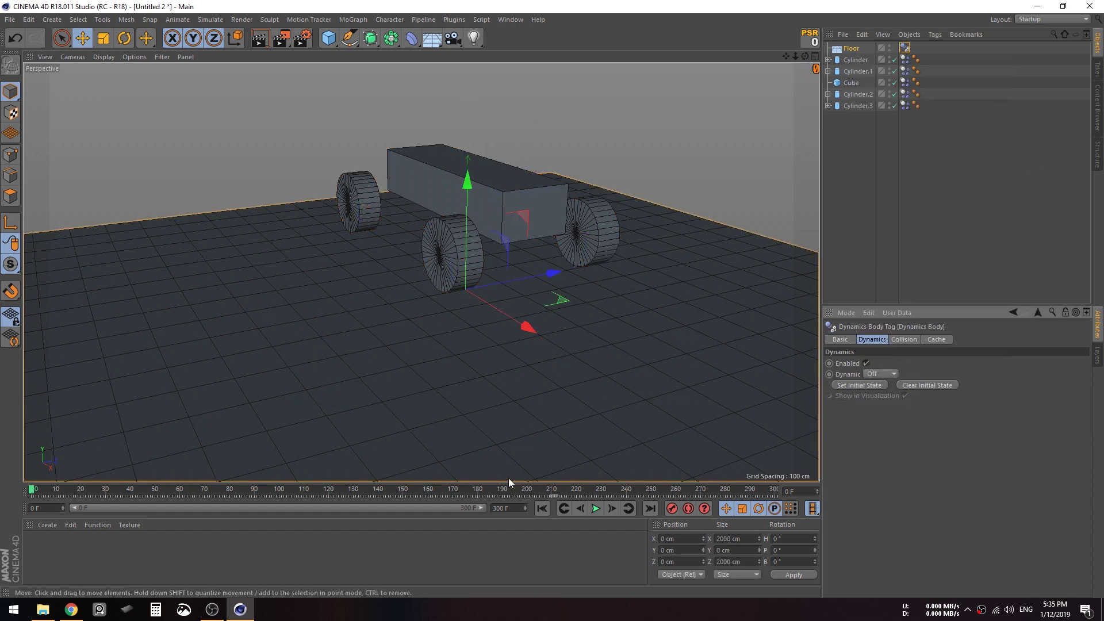
- Play the simulation and examine from several angles how the vehicle lands on the floor, replaying it from the start
{"action": "left_click", "coordinate": [596, 508]}
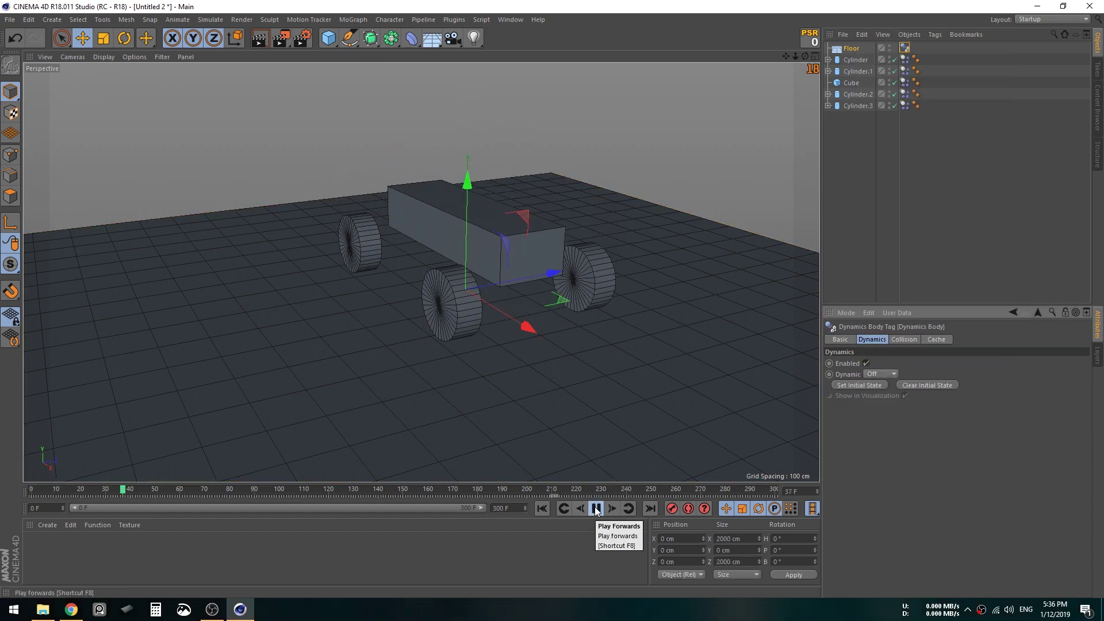
{"action": "left_click_drag", "start_coordinate": [480, 332], "coordinate": [620, 363], "text": "alt"}
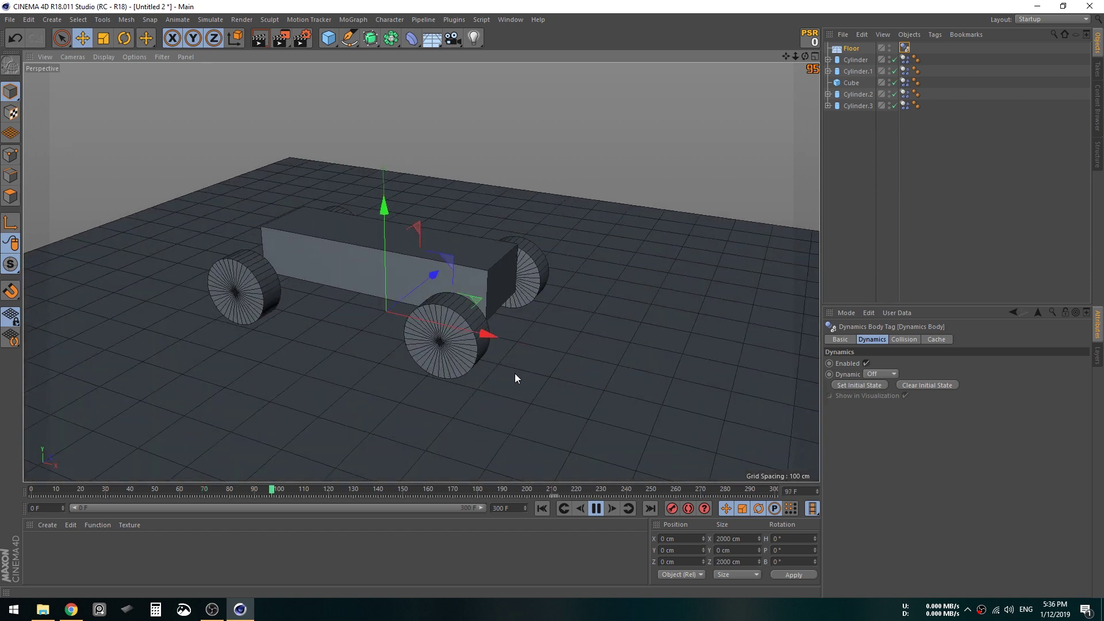
{"action": "right_click_drag", "start_coordinate": [515, 374], "coordinate": [421, 337], "text": "alt"}
{"action": "middle_click_drag", "start_coordinate": [421, 336], "coordinate": [466, 349], "text": "alt"}
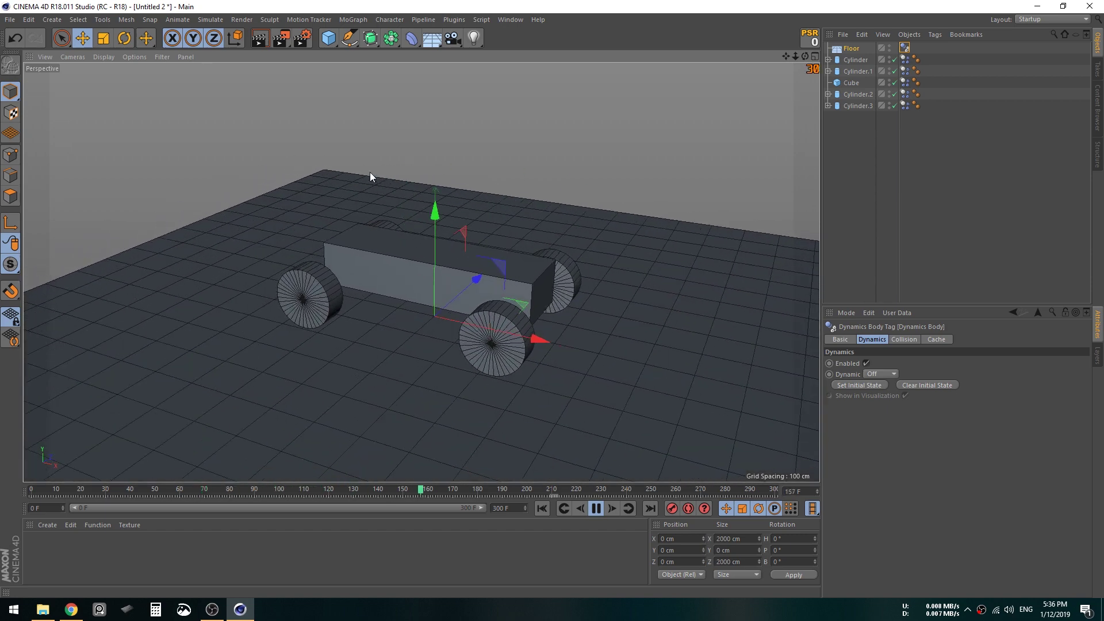
{"action": "left_click", "coordinate": [840, 174]}
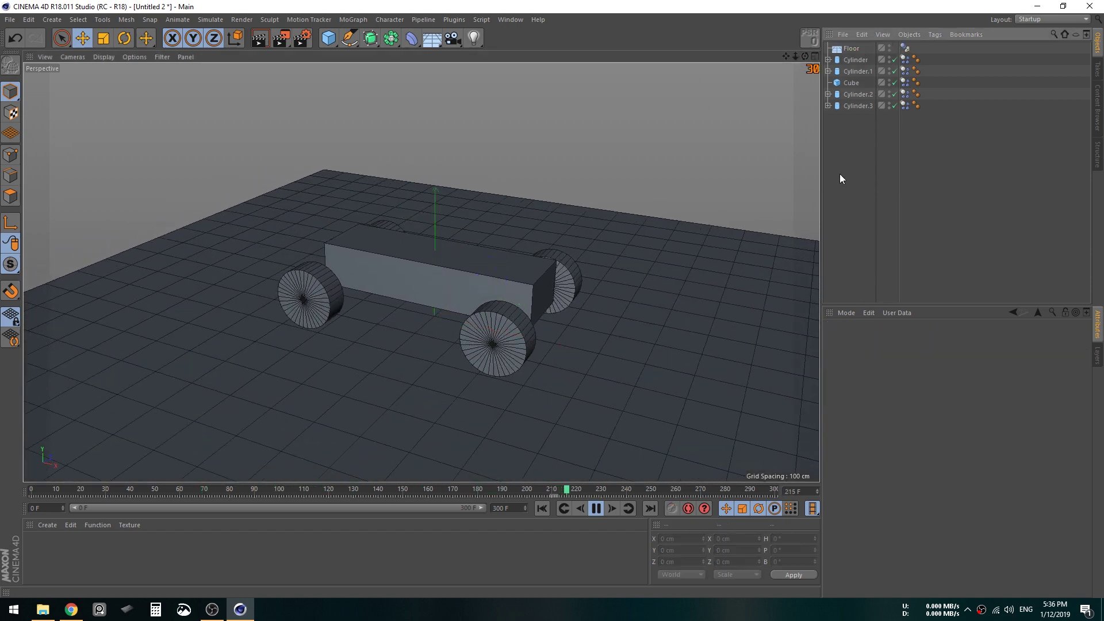
{"action": "left_click_drag", "start_coordinate": [662, 241], "coordinate": [528, 419], "text": "alt"}
{"action": "left_click", "coordinate": [542, 508]}
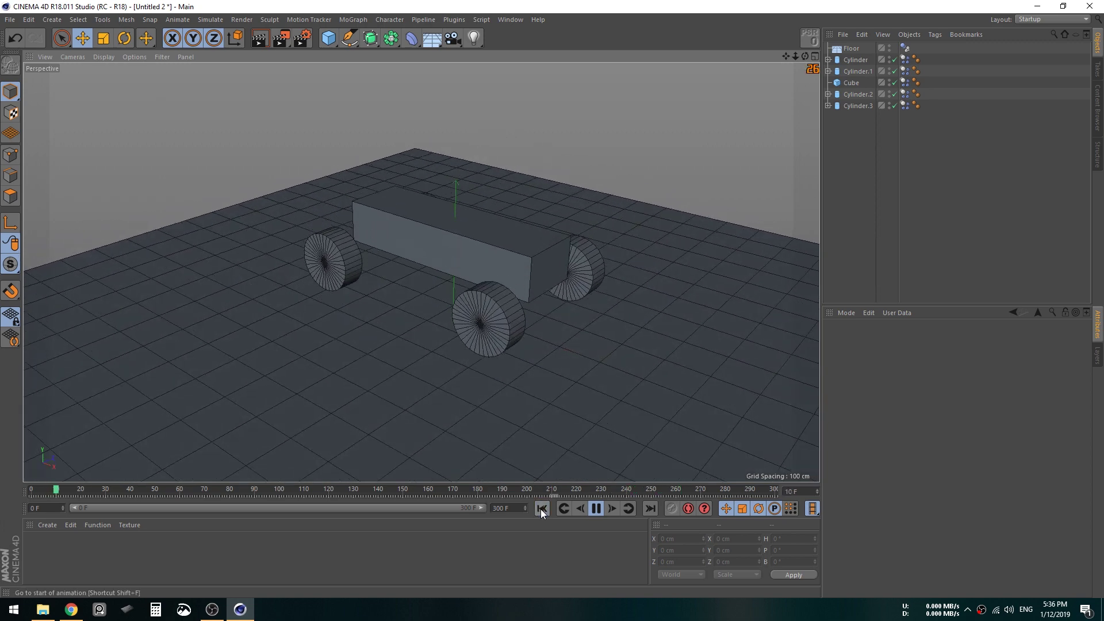
- Set the suspension stiffness of all four wheel connectors to 5
{"action": "left_click", "coordinate": [828, 60]}
{"action": "left_click", "coordinate": [828, 82]}
{"action": "left_click", "coordinate": [828, 116]}
{"action": "left_click", "coordinate": [828, 140]}
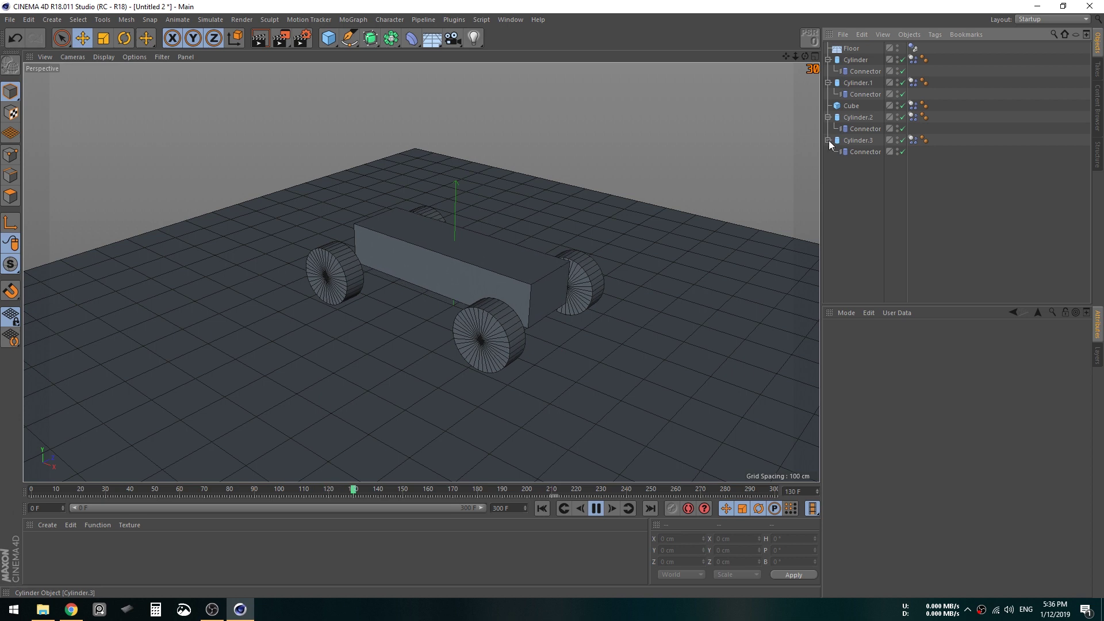
{"action": "left_click", "coordinate": [864, 151]}
{"action": "left_click", "coordinate": [864, 129], "text": "ctrl"}
{"action": "left_click", "coordinate": [865, 94], "text": "ctrl"}
{"action": "left_click", "coordinate": [864, 70], "text": "ctrl"}
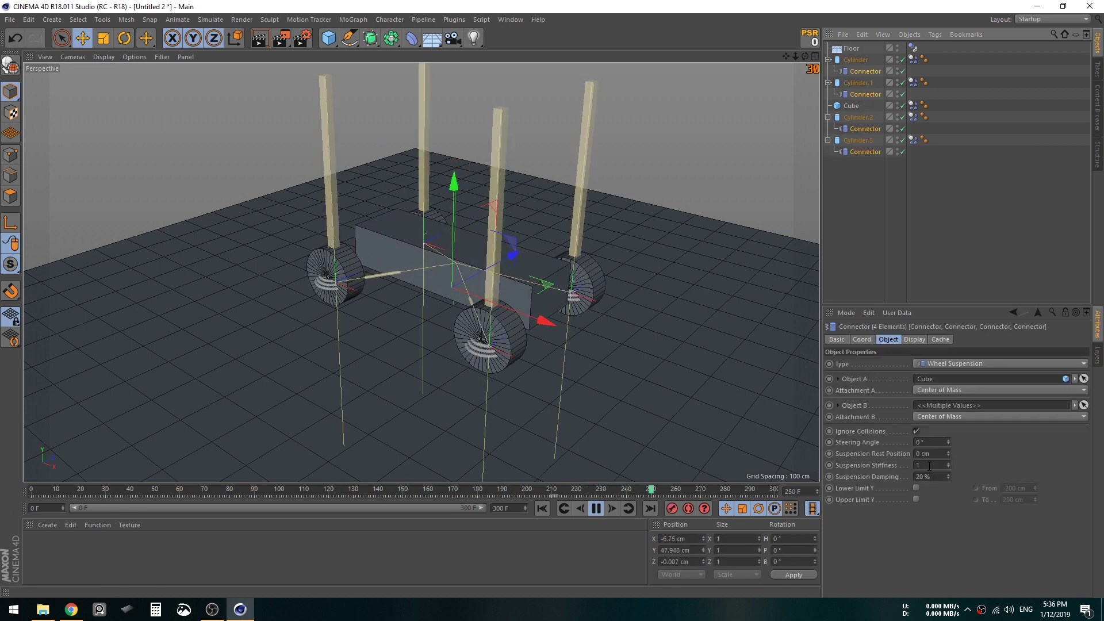
{"action": "left_click_drag", "start_coordinate": [929, 466], "coordinate": [909, 464]}
{"action": "type", "text": "5"}
{"action": "key", "text": "Return"}
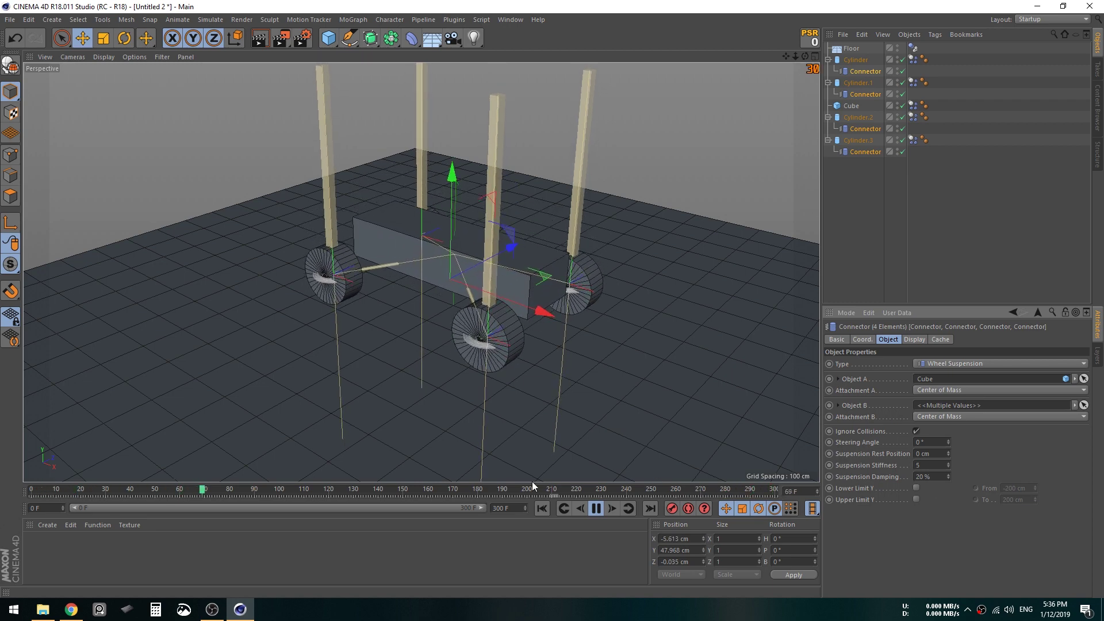
- Set the four connectors' suspension stiffness to 2 and suspension damping to 50%, and replay the simulation from the start
{"action": "type", "text": "2"}
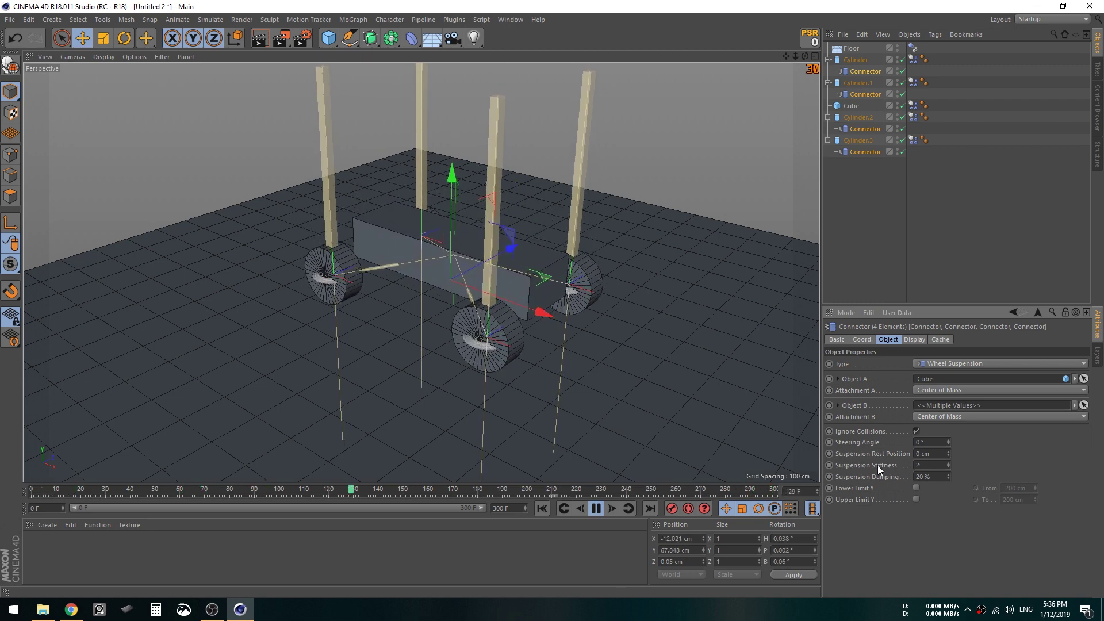
{"action": "left_click", "coordinate": [924, 477]}
{"action": "double_click", "coordinate": [922, 478]}
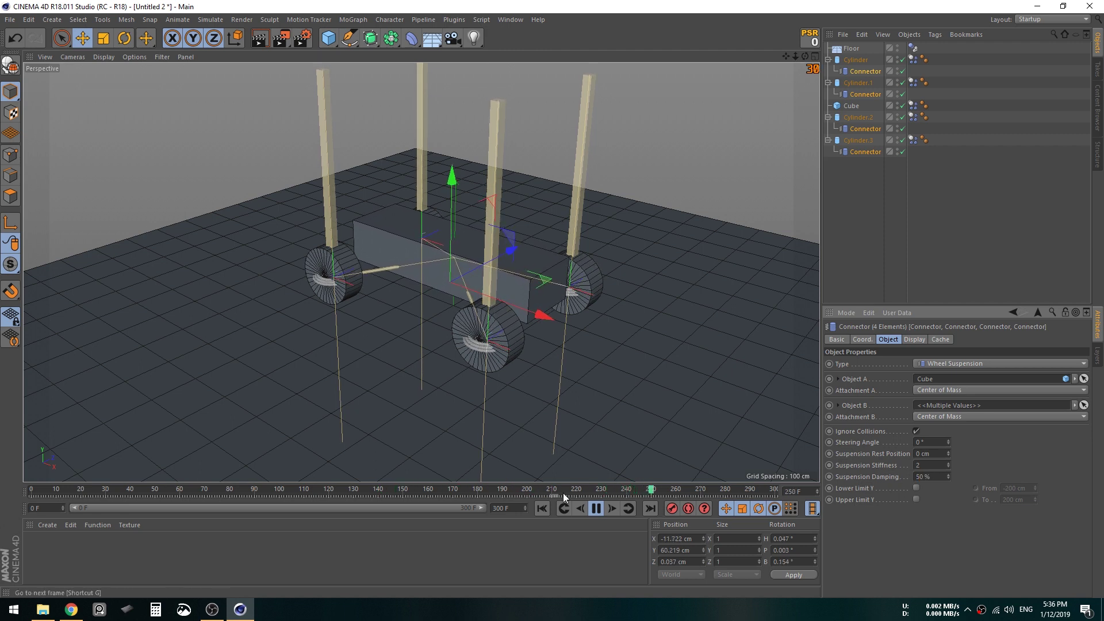
{"action": "left_click", "coordinate": [545, 508]}
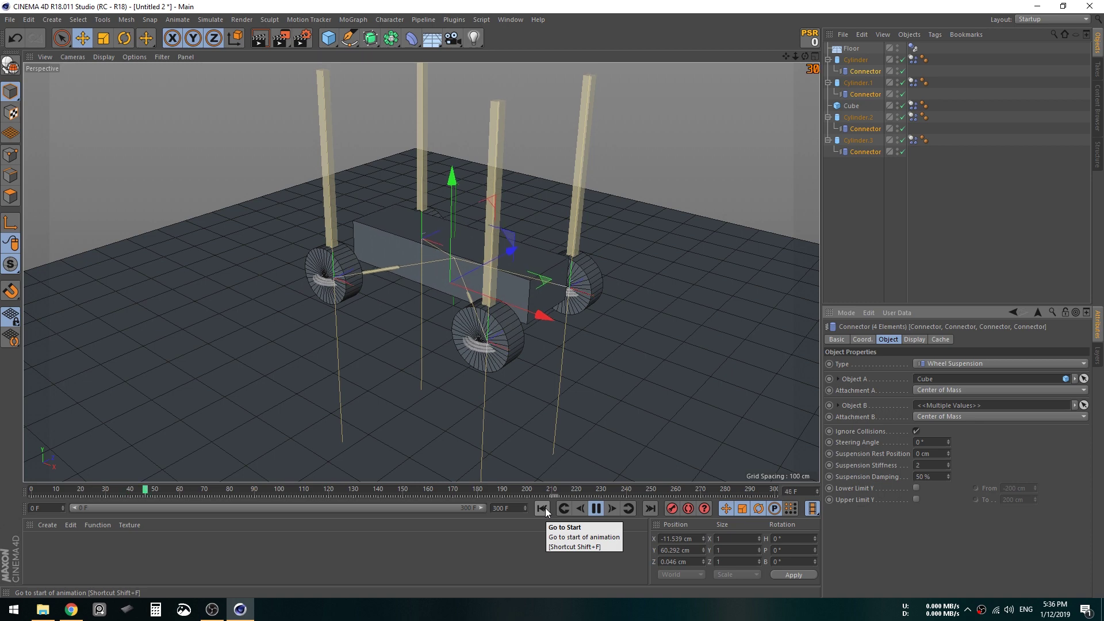
{"action": "left_click_drag", "start_coordinate": [501, 327], "coordinate": [530, 125], "text": "alt"}
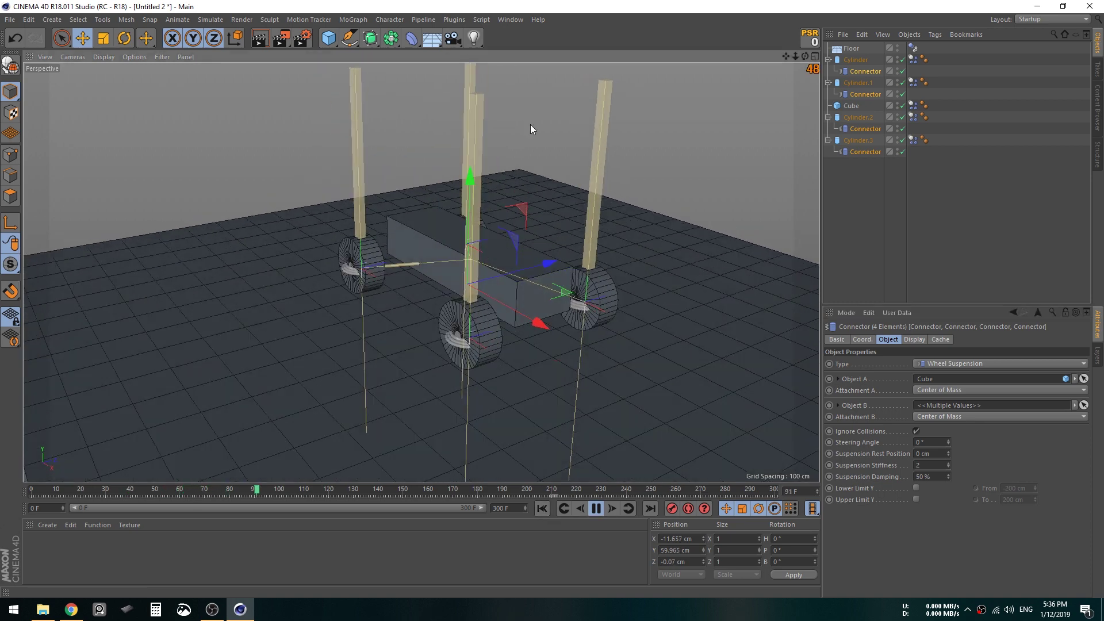
- Add a dynamics Motor object, stop the playback and return to the first frame
{"action": "left_click", "coordinate": [843, 220]}
{"action": "left_click", "coordinate": [223, 18]}
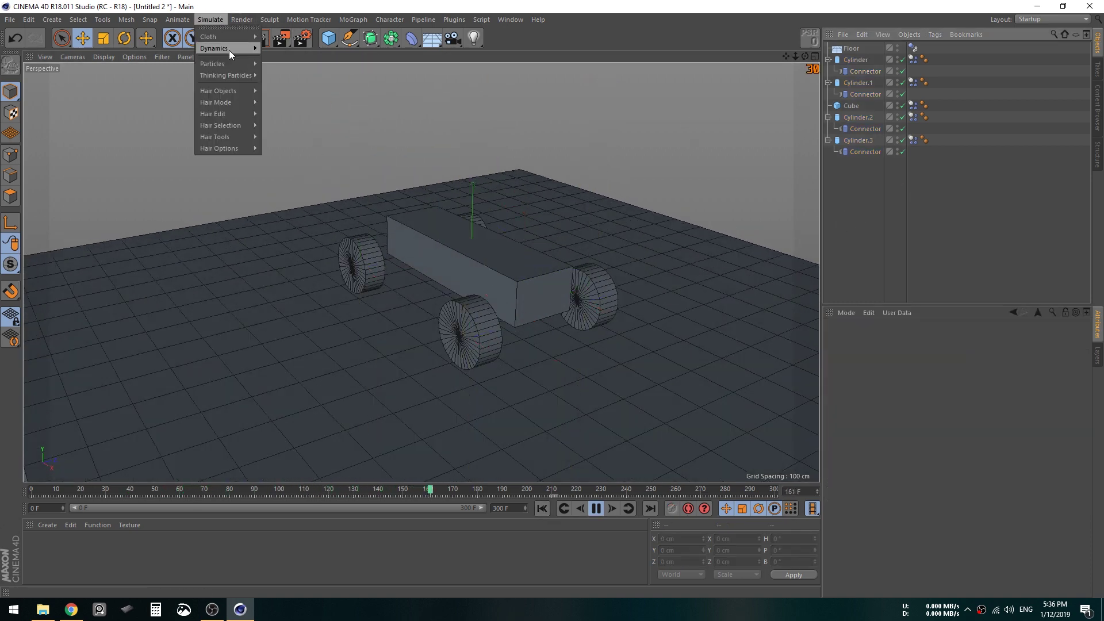
{"action": "left_click", "coordinate": [278, 84]}
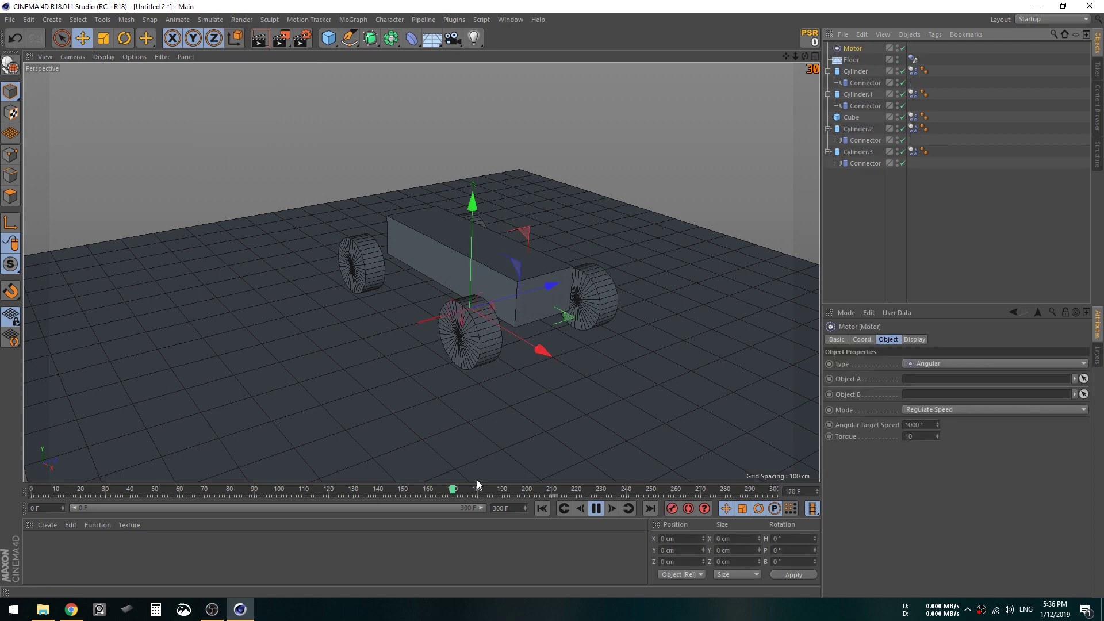
{"action": "left_click", "coordinate": [596, 508]}
{"action": "left_click", "coordinate": [542, 509]}
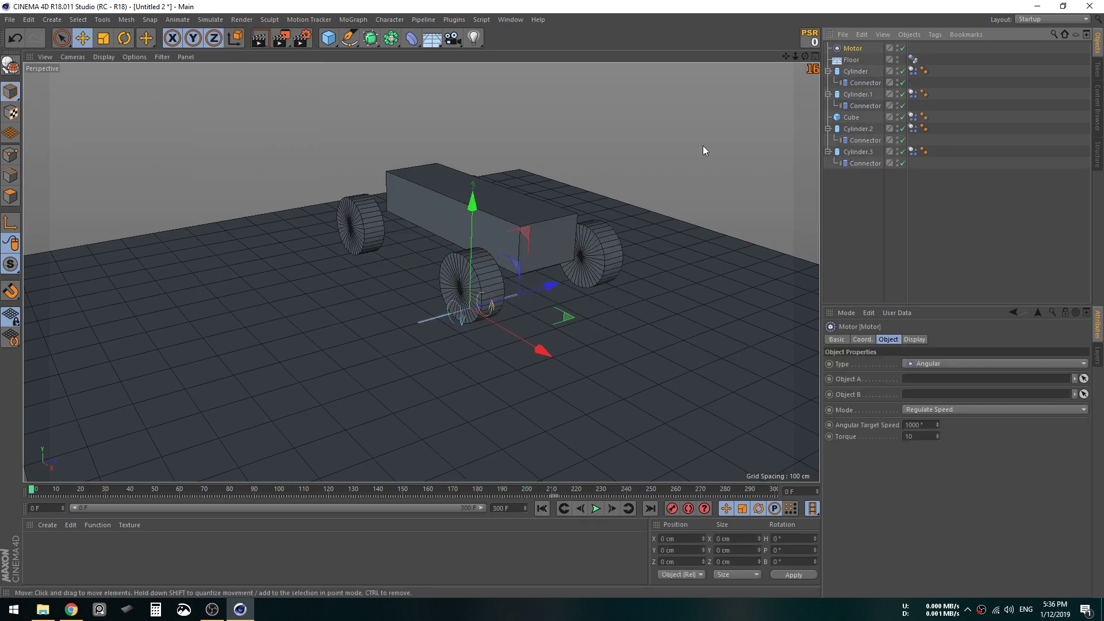
- Make the Motor a child of the chassis cube
{"action": "left_click_drag", "start_coordinate": [703, 146], "coordinate": [598, 183], "text": "alt"}
{"action": "left_click_drag", "start_coordinate": [876, 54], "coordinate": [856, 48]}
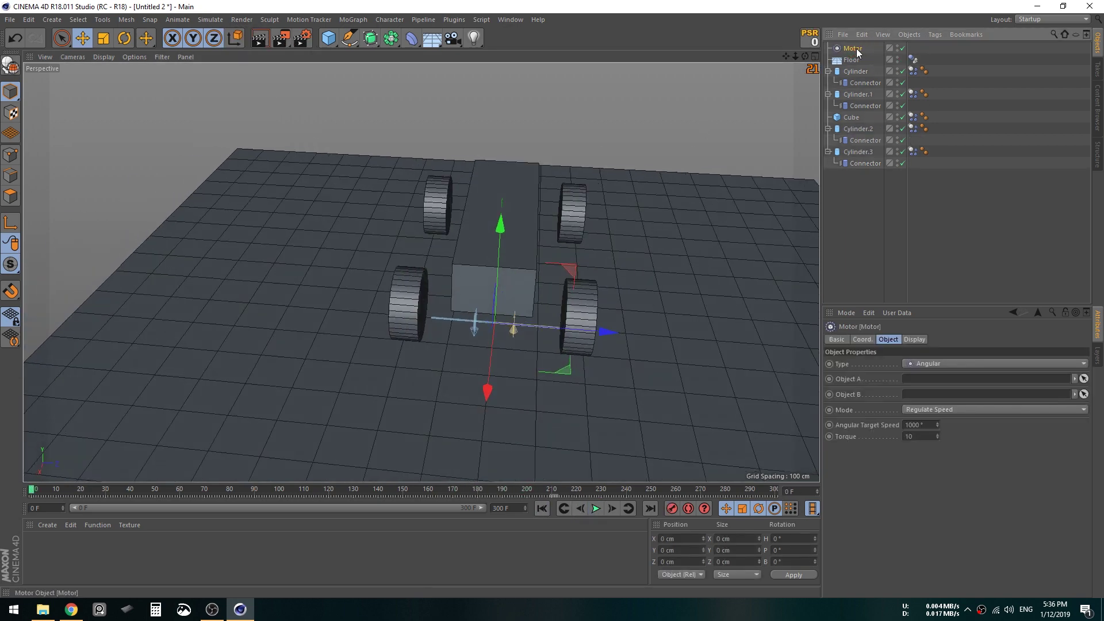
{"action": "left_click_drag", "start_coordinate": [851, 119], "coordinate": [850, 117]}
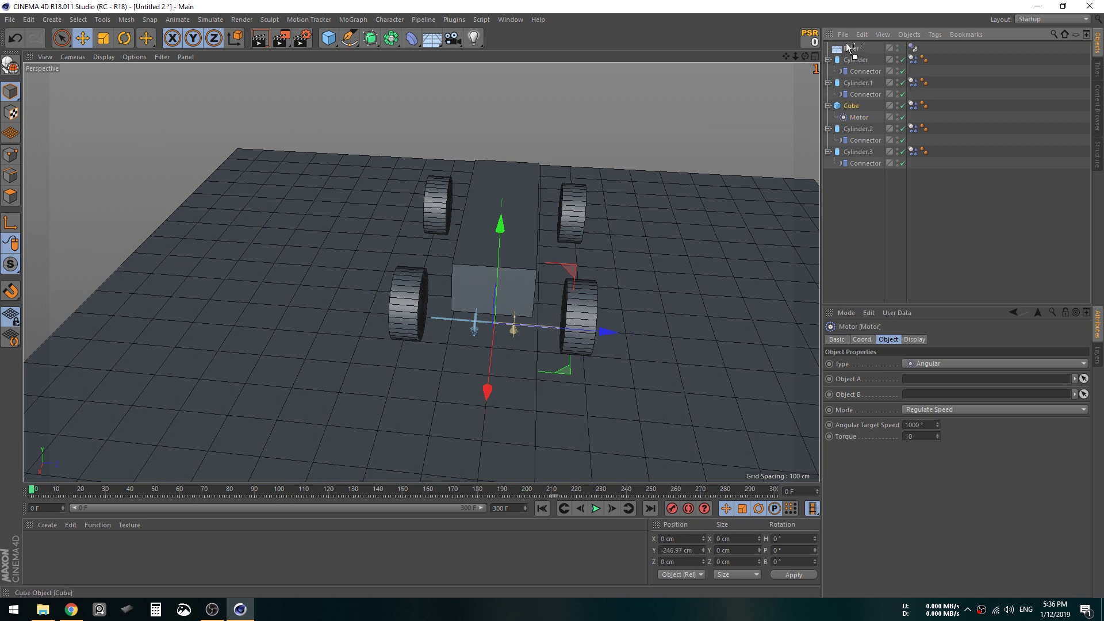
- Move the chassis cube to the head of the object hierarchy and rename it "body"
{"action": "left_click_drag", "start_coordinate": [847, 47], "coordinate": [848, 49]}
{"action": "double_click", "coordinate": [854, 49]}
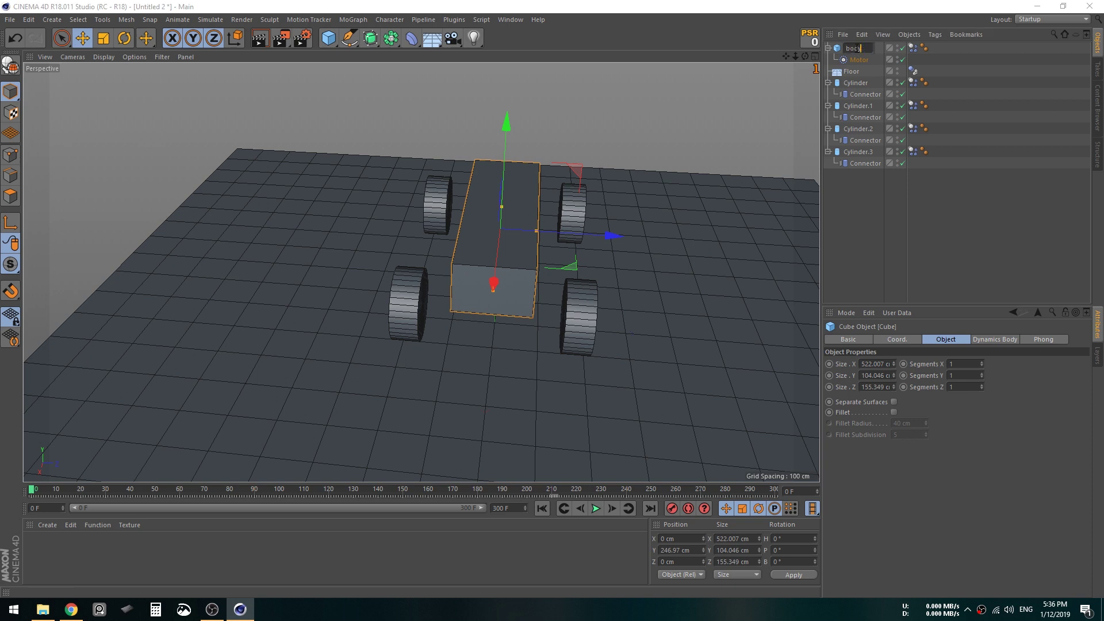
{"action": "type", "text": "body"}
{"action": "key", "text": "Return"}
- Duplicate the Motor inside body and assign body as Object A of both motors
{"action": "left_click", "coordinate": [850, 60]}
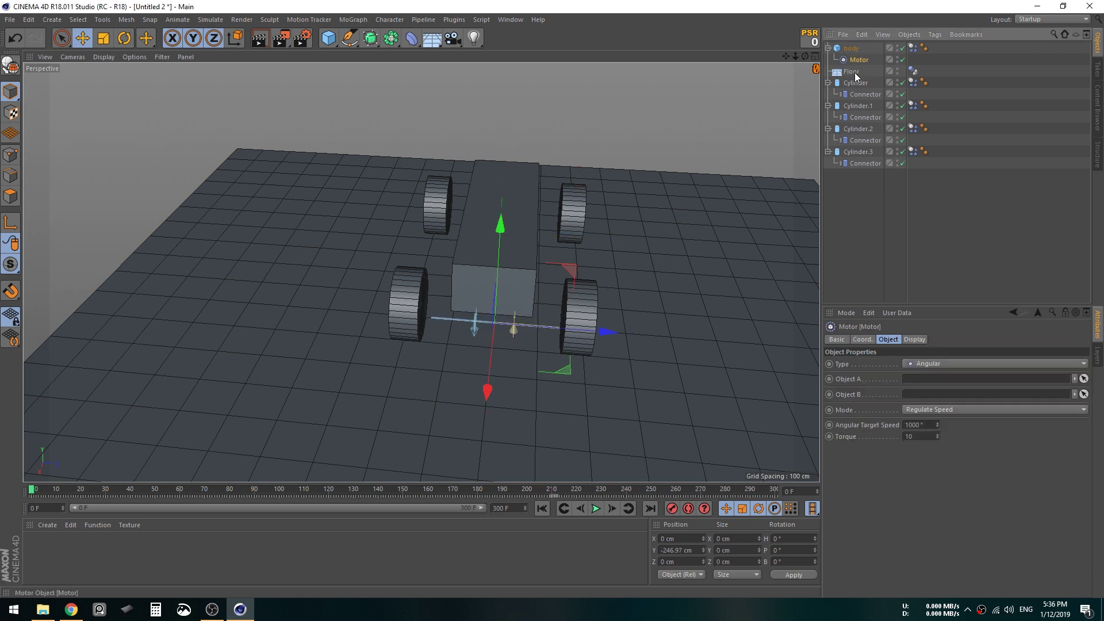
{"action": "left_click_drag", "start_coordinate": [857, 61], "coordinate": [857, 66], "text": "ctrl"}
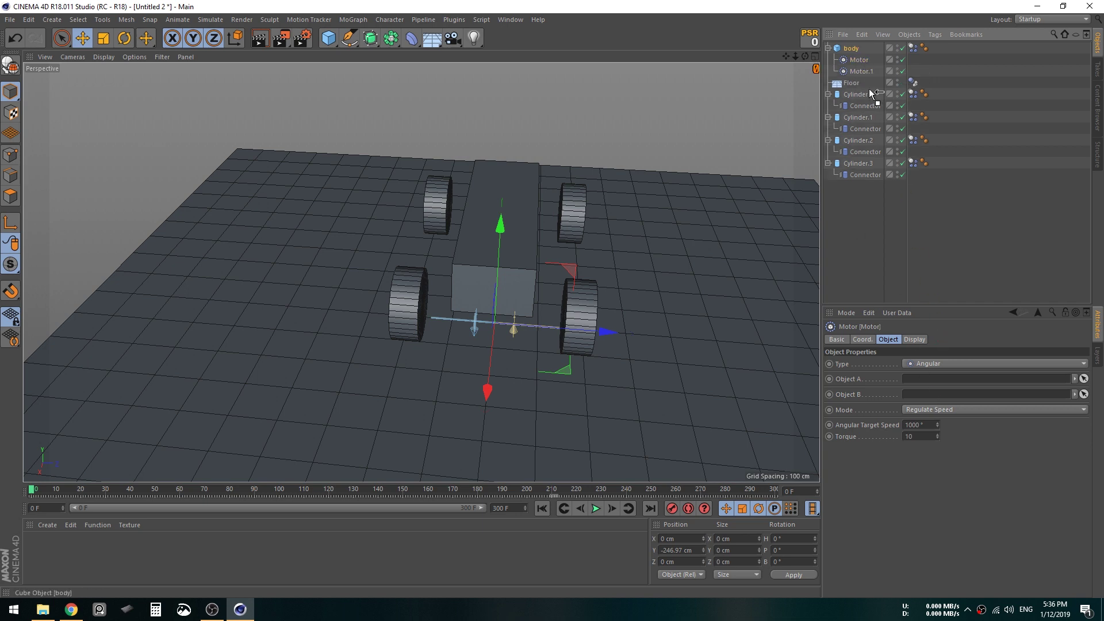
{"action": "left_click", "coordinate": [855, 71], "text": "shift"}
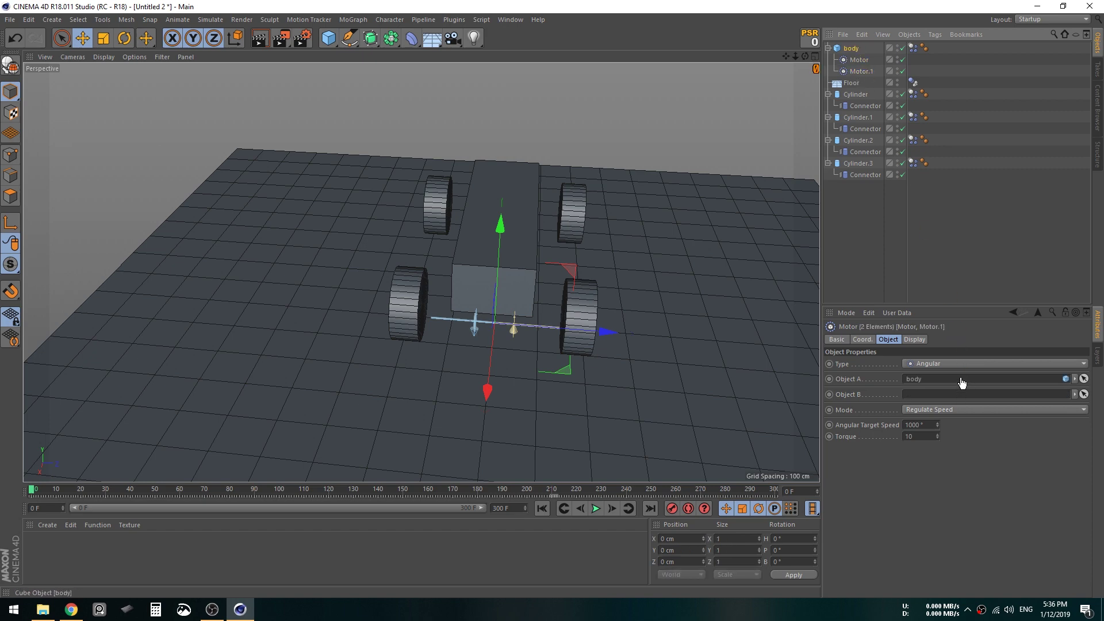
{"action": "left_click_drag", "start_coordinate": [963, 383], "coordinate": [963, 380]}
{"action": "left_click_drag", "start_coordinate": [506, 279], "coordinate": [403, 286], "text": "alt"}
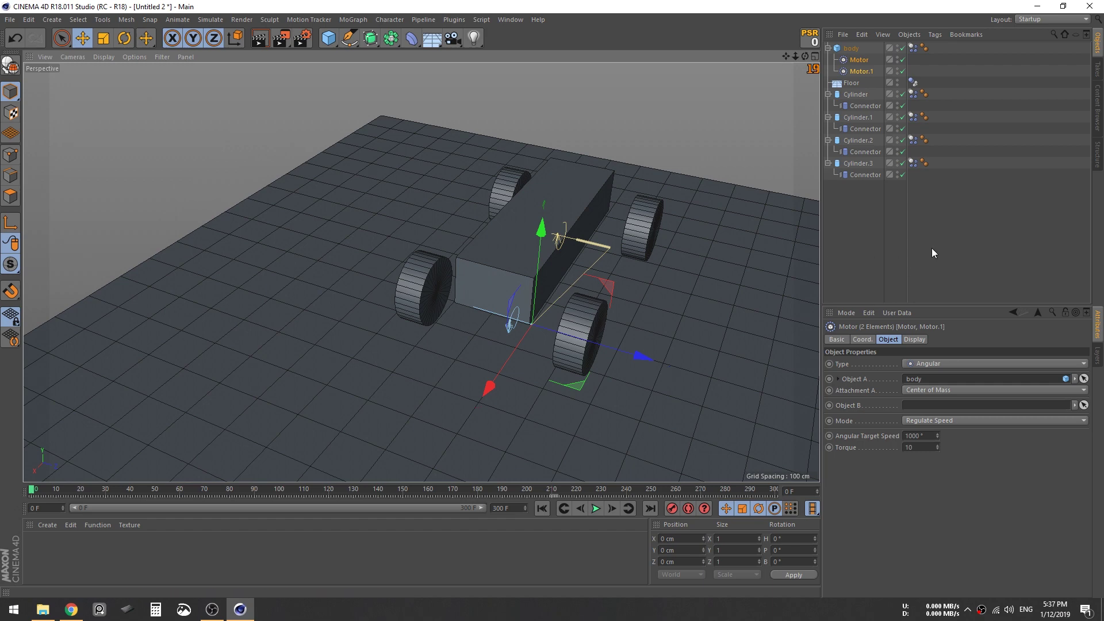
- Examine which cylinders form the wheel pair for the motors by selecting wheels and viewing the vehicle from several angles
{"action": "left_click", "coordinate": [932, 253]}
{"action": "left_click", "coordinate": [858, 117]}
{"action": "left_click_drag", "start_coordinate": [575, 281], "coordinate": [623, 280], "text": "alt"}
{"action": "left_click", "coordinate": [646, 242]}
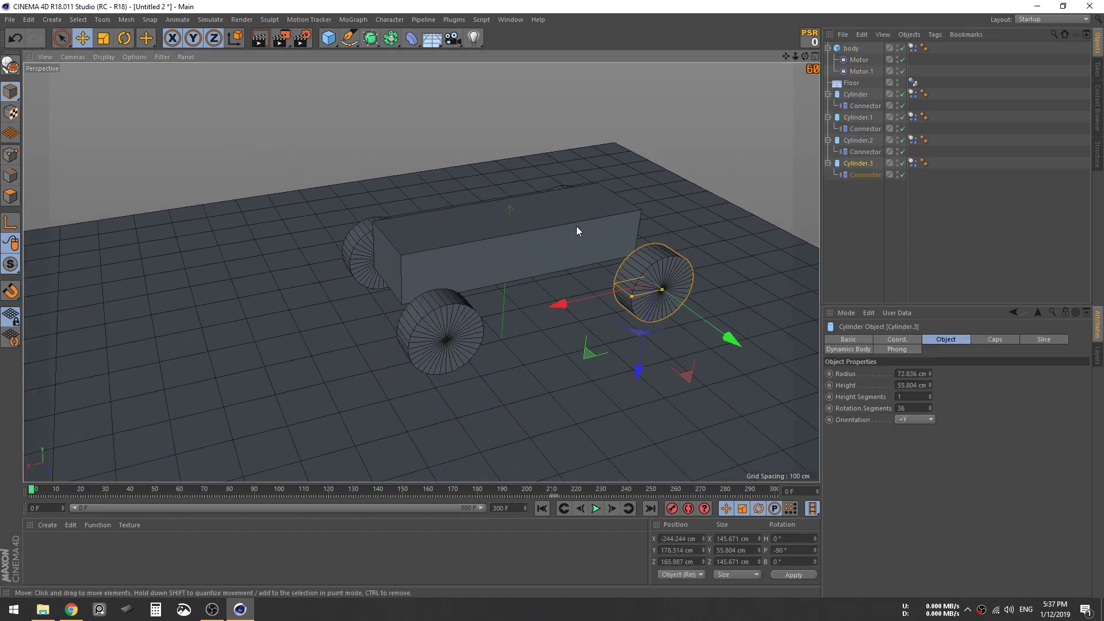
{"action": "left_click_drag", "start_coordinate": [577, 227], "coordinate": [497, 190], "text": "alt"}
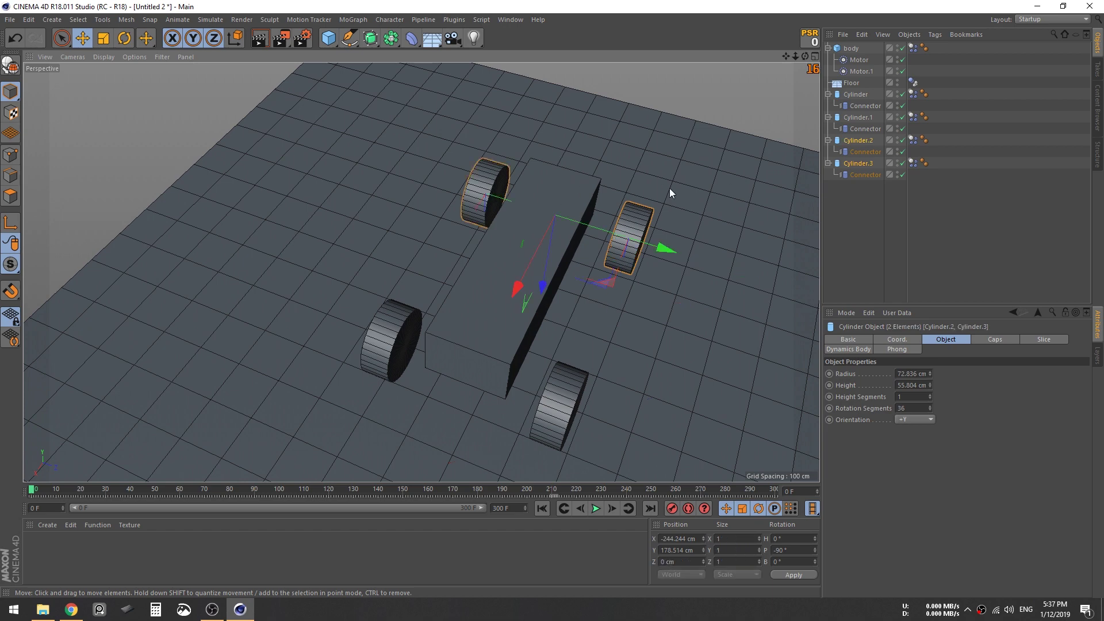
{"action": "left_click", "coordinate": [862, 141]}
{"action": "left_click", "coordinate": [861, 163], "text": "shift"}
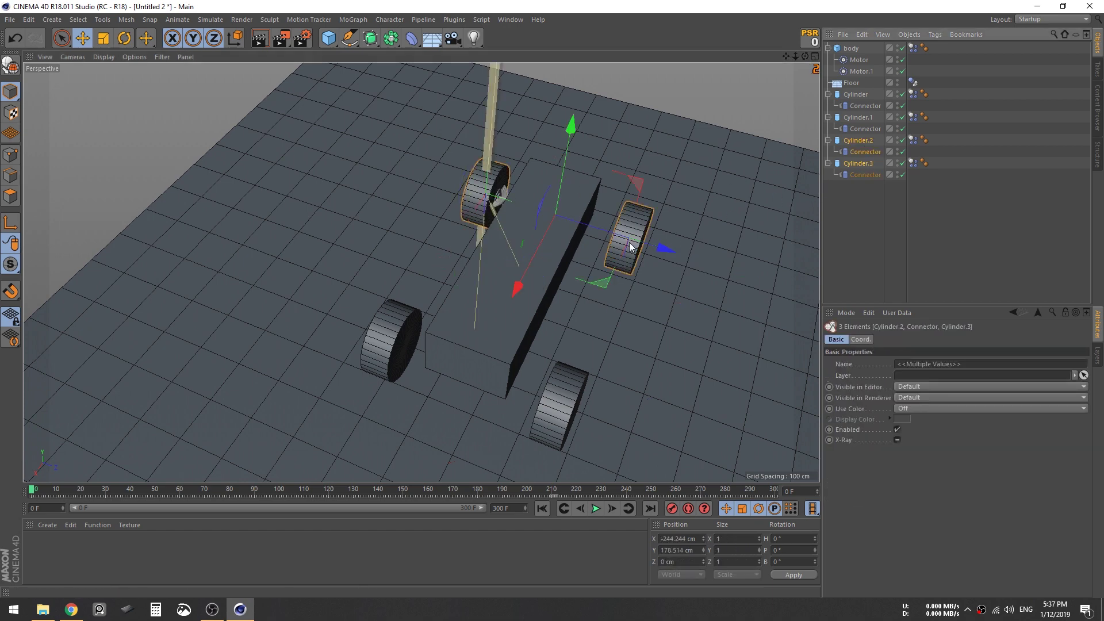
{"action": "left_click_drag", "start_coordinate": [631, 247], "coordinate": [472, 223], "text": "alt"}
{"action": "left_click", "coordinate": [867, 153], "text": "ctrl"}
{"action": "left_click", "coordinate": [862, 142], "text": "ctrl"}
{"action": "left_click", "coordinate": [861, 141], "text": "ctrl"}
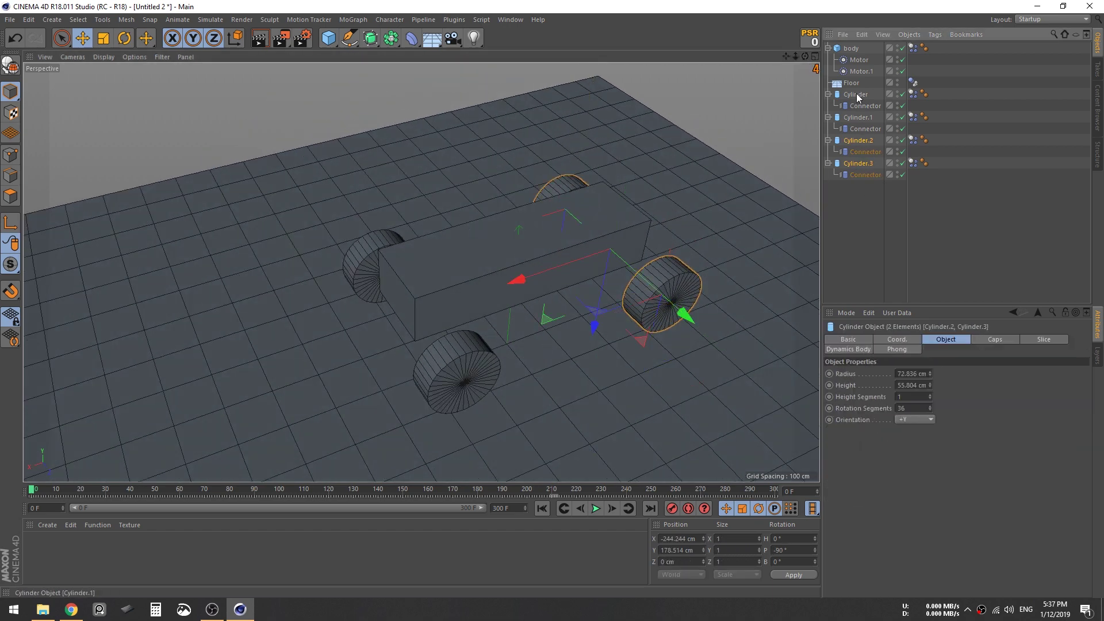
- Assign Cylinder.2 as Object B of Motor.1
{"action": "left_click", "coordinate": [863, 212]}
{"action": "left_click", "coordinate": [864, 143]}
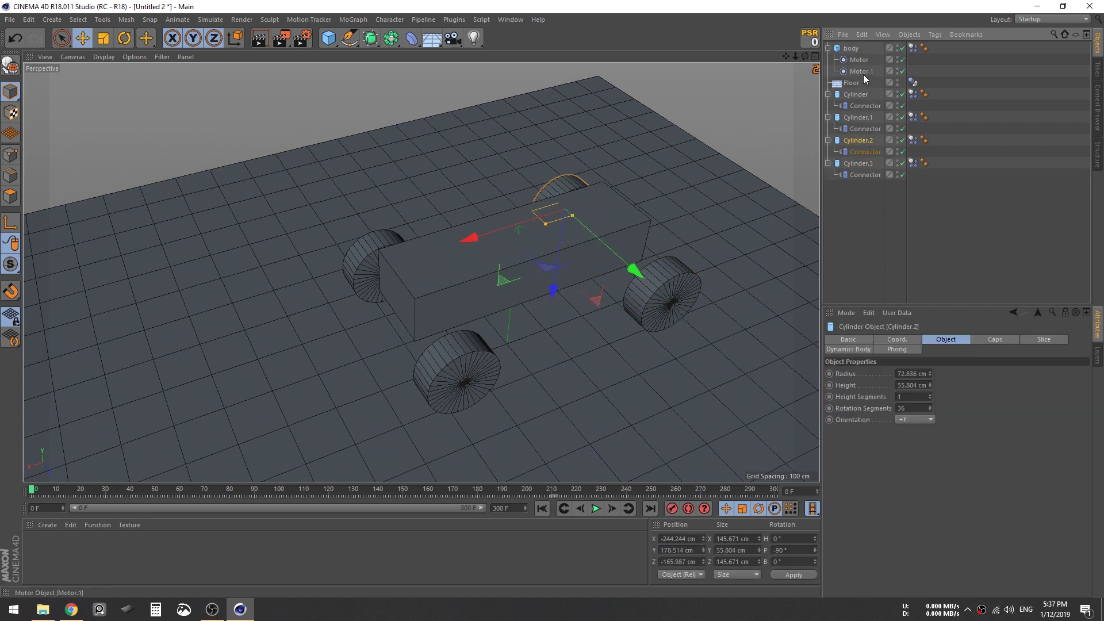
{"action": "left_click", "coordinate": [864, 74]}
{"action": "left_click_drag", "start_coordinate": [859, 138], "coordinate": [928, 404]}
- Assign Cylinder.2 as Object B of the original Motor
{"action": "left_click", "coordinate": [857, 61]}
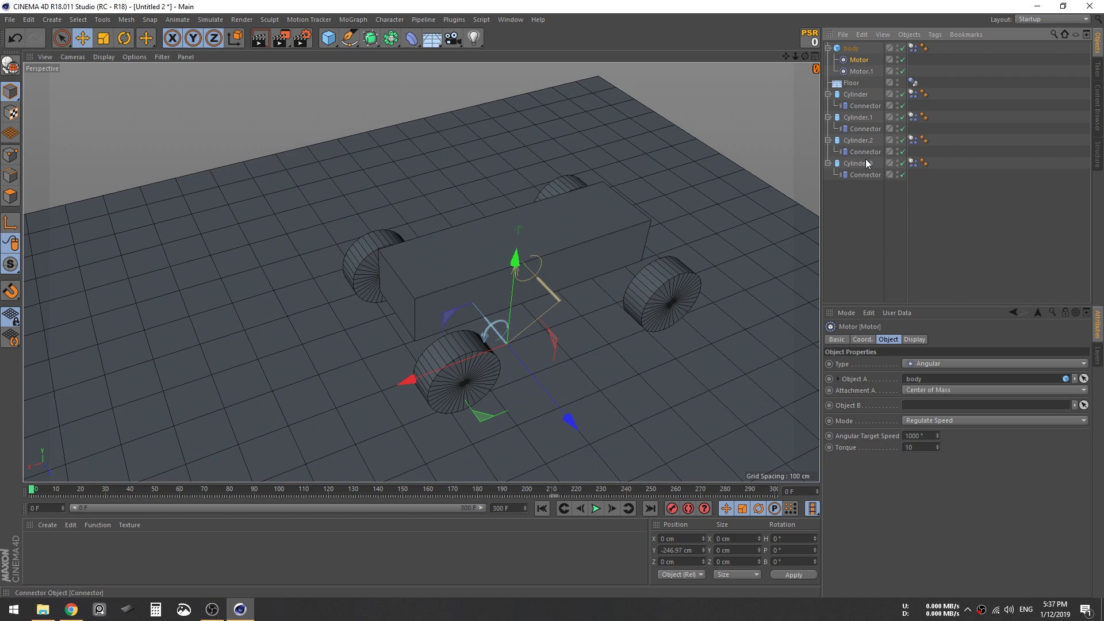
{"action": "left_click_drag", "start_coordinate": [921, 390], "coordinate": [927, 405]}
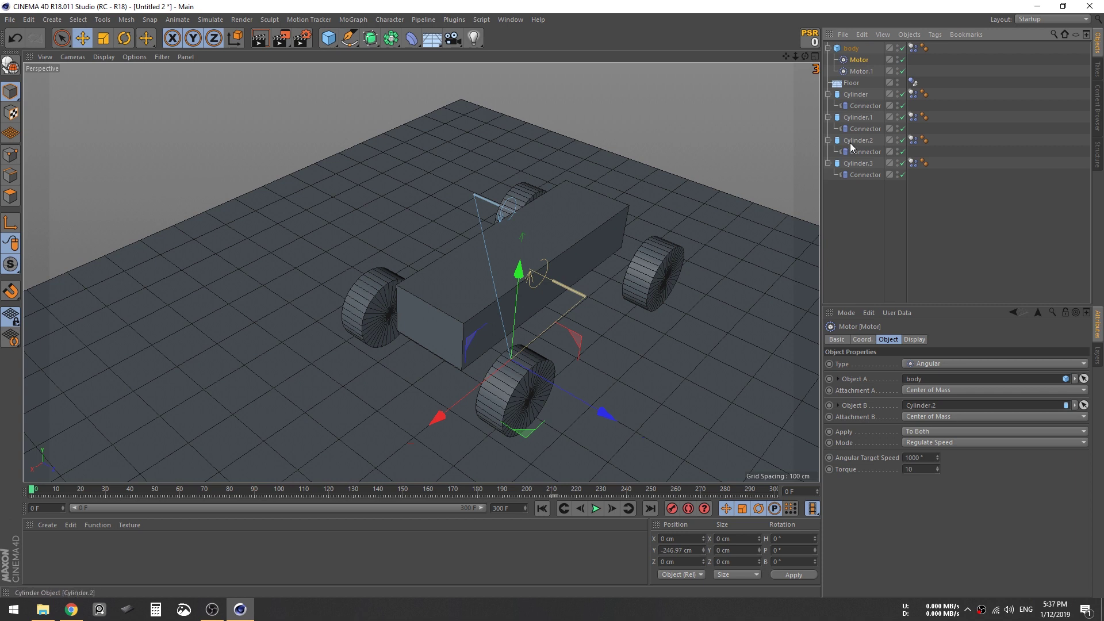
{"action": "left_click_drag", "start_coordinate": [851, 148], "coordinate": [913, 270]}
{"action": "left_click_drag", "start_coordinate": [947, 409], "coordinate": [946, 406]}
- Assign Cylinder.3 as Object B of the original Motor and select both motors together
{"action": "left_click", "coordinate": [857, 162]}
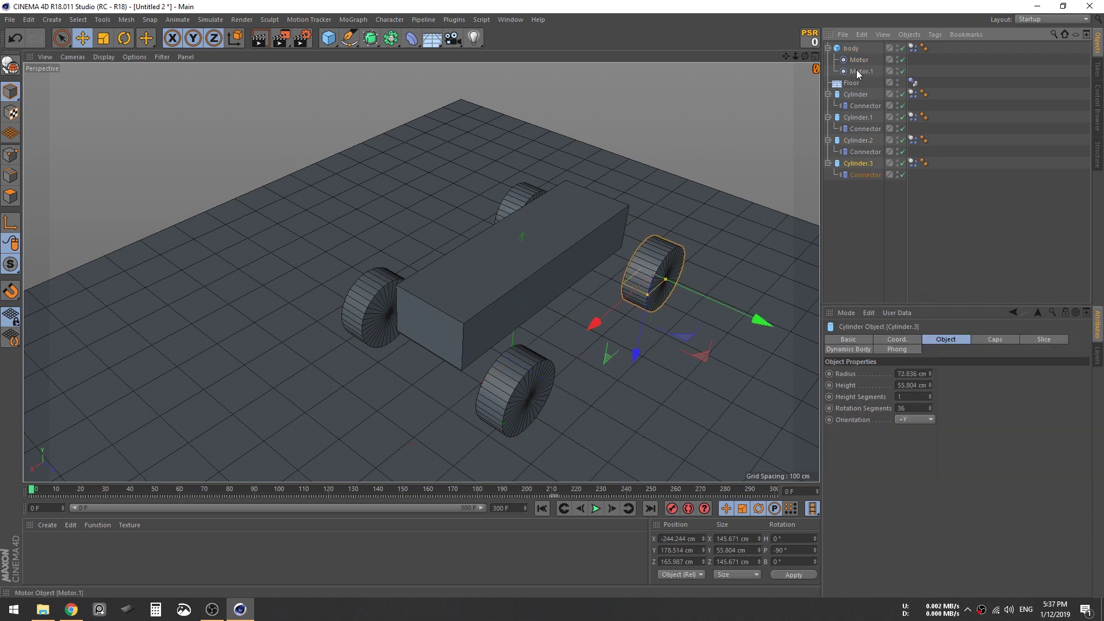
{"action": "left_click", "coordinate": [857, 58]}
{"action": "left_click", "coordinate": [858, 163]}
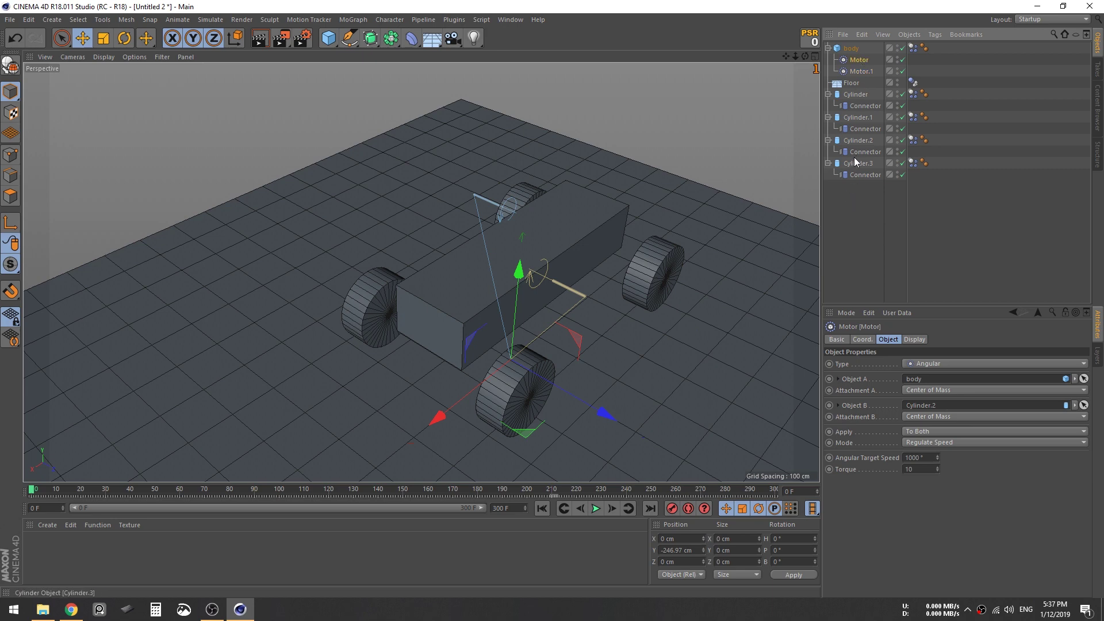
{"action": "left_click_drag", "start_coordinate": [857, 162], "coordinate": [945, 406]}
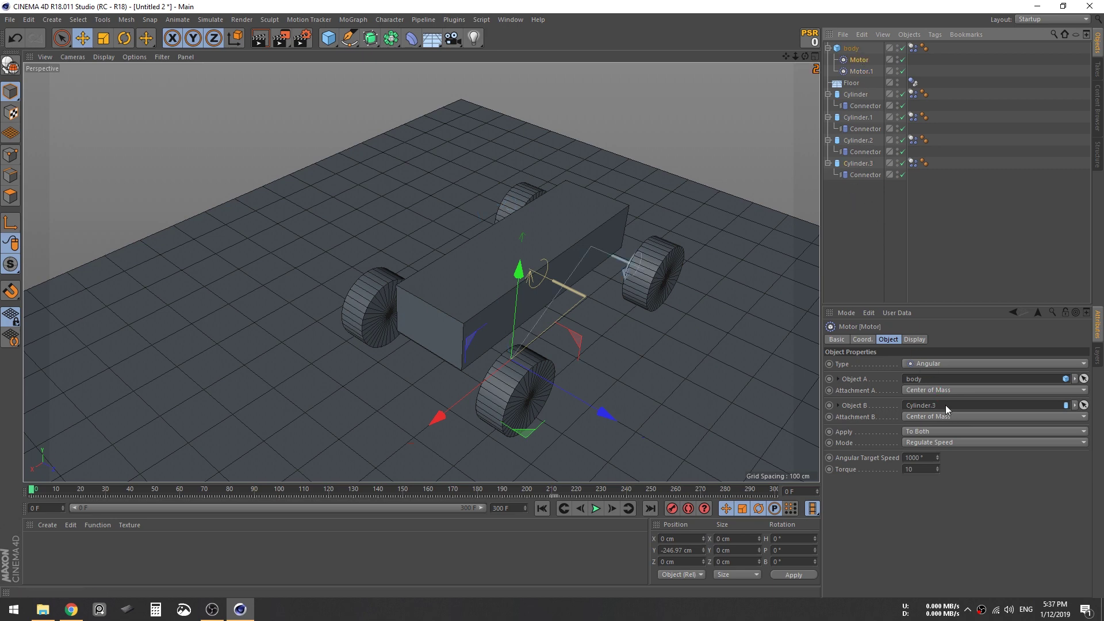
{"action": "left_click_drag", "start_coordinate": [501, 270], "coordinate": [603, 270], "text": "alt"}
{"action": "left_click", "coordinate": [858, 67], "text": "ctrl"}
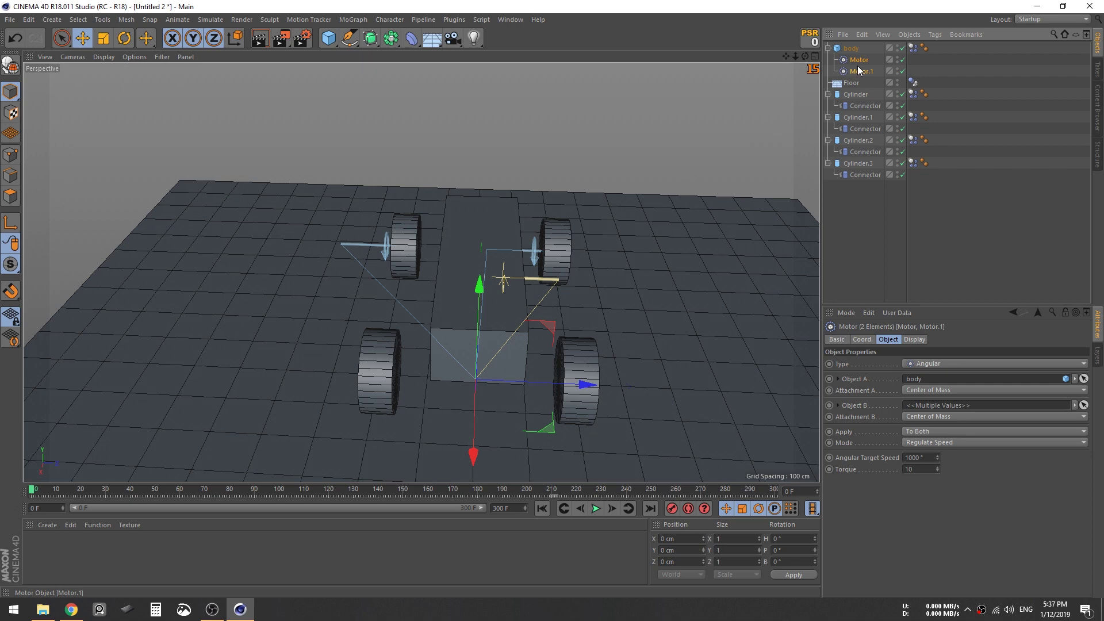
- Run the simulation to watch the vehicle drive with both motors, and return to the first frame
{"action": "left_click_drag", "start_coordinate": [718, 190], "coordinate": [533, 214], "text": "alt"}
{"action": "left_click", "coordinate": [597, 509]}
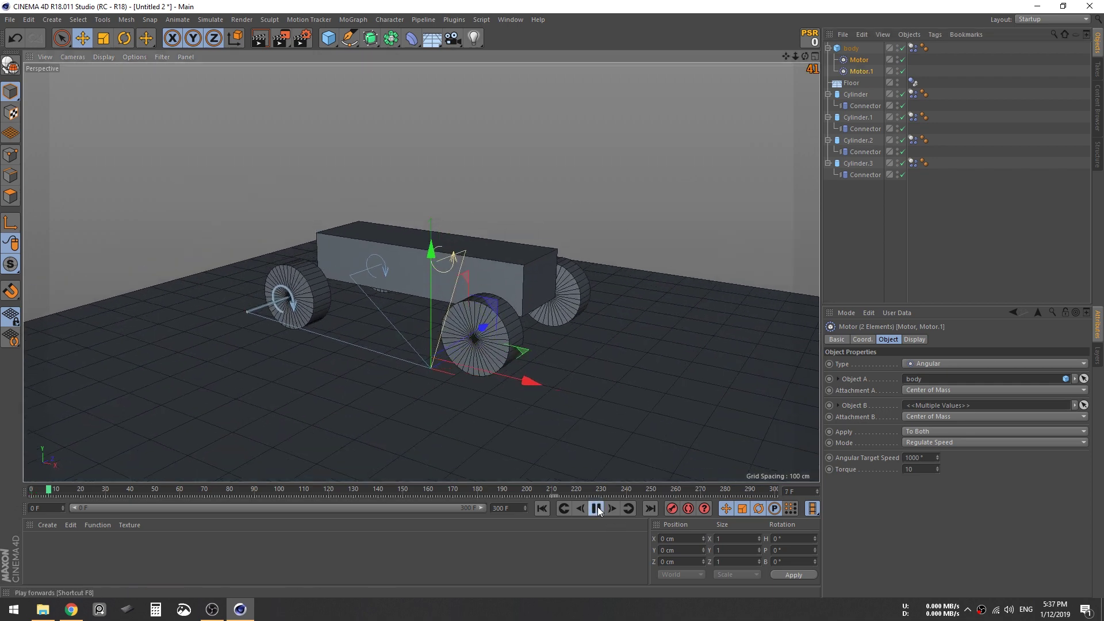
{"action": "right_click_drag", "start_coordinate": [618, 361], "coordinate": [554, 353], "text": "alt"}
{"action": "middle_click_drag", "start_coordinate": [554, 353], "coordinate": [435, 318], "text": "alt"}
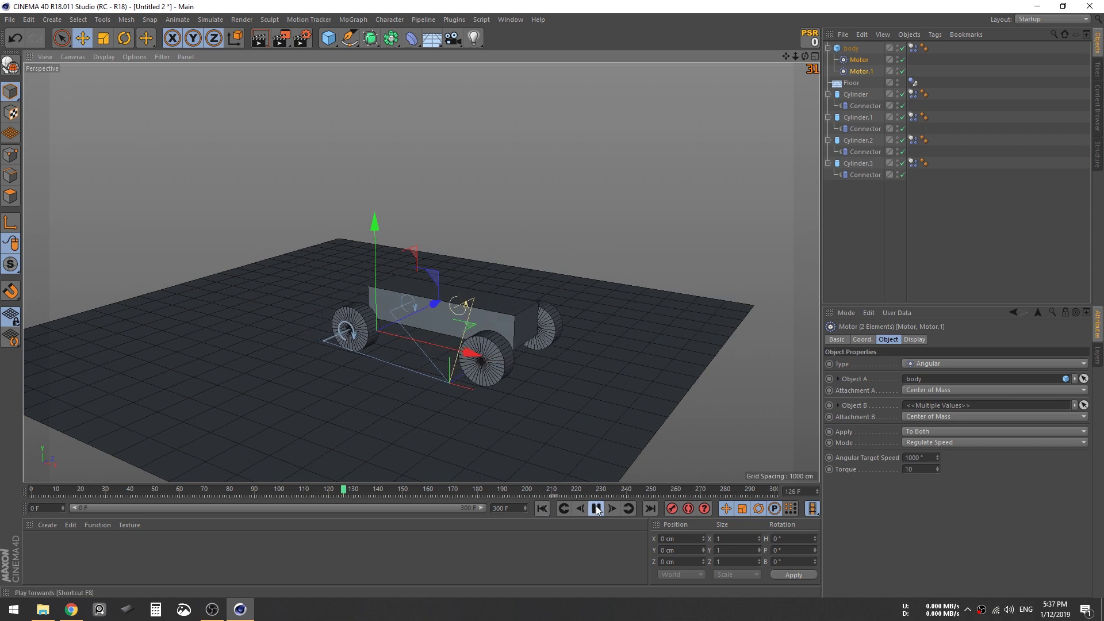
{"action": "left_click", "coordinate": [544, 509]}
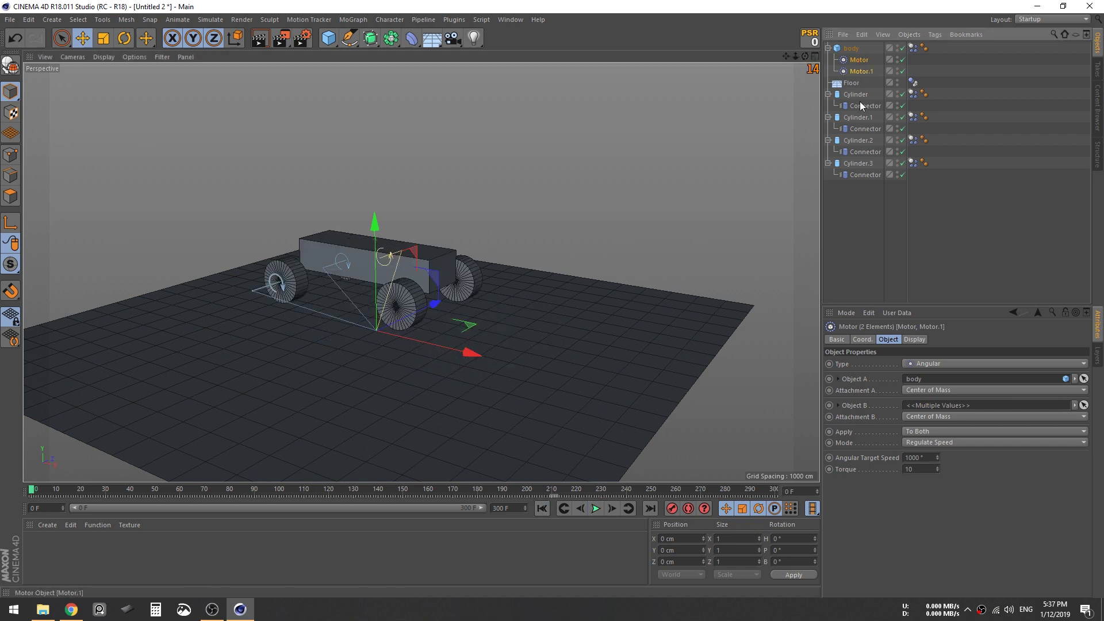
- Set the torque of both motors to 500 and test the vehicle's drive in the simulation
{"action": "left_click_drag", "start_coordinate": [914, 469], "coordinate": [862, 470]}
{"action": "type", "text": "1"}
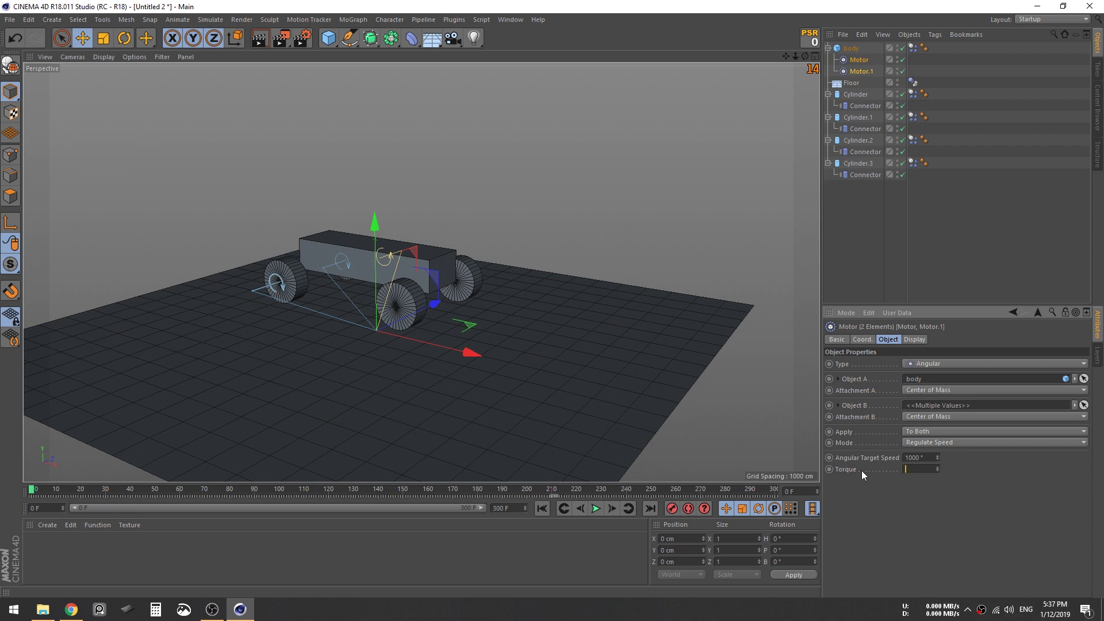
{"action": "type", "text": "500"}
{"action": "left_click", "coordinate": [596, 508]}
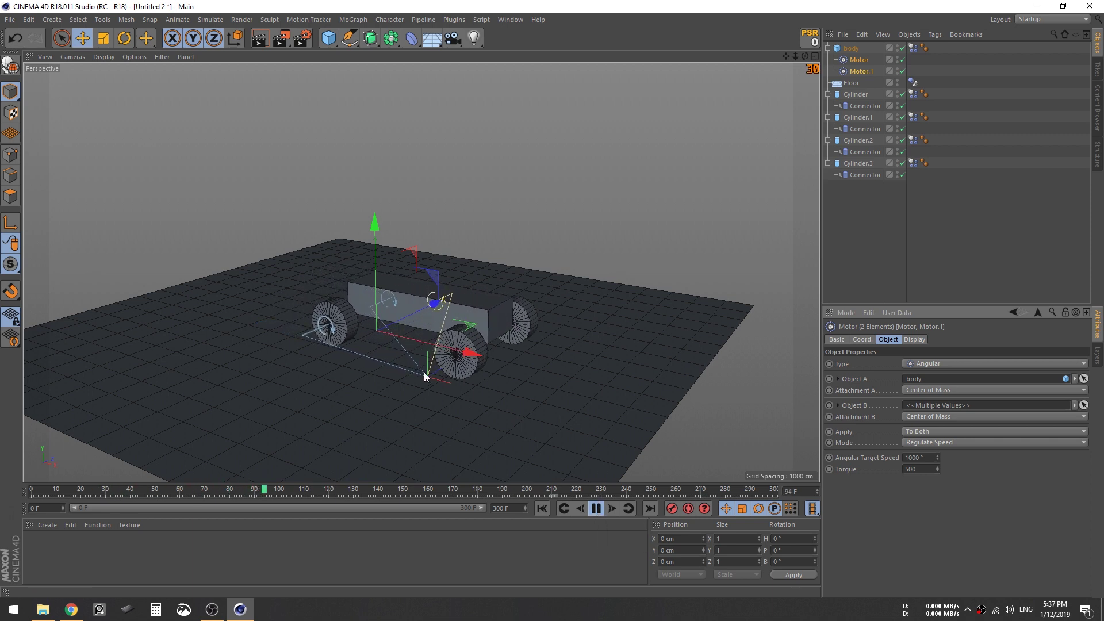
{"action": "left_click", "coordinate": [424, 371]}
{"action": "left_click", "coordinate": [596, 508]}
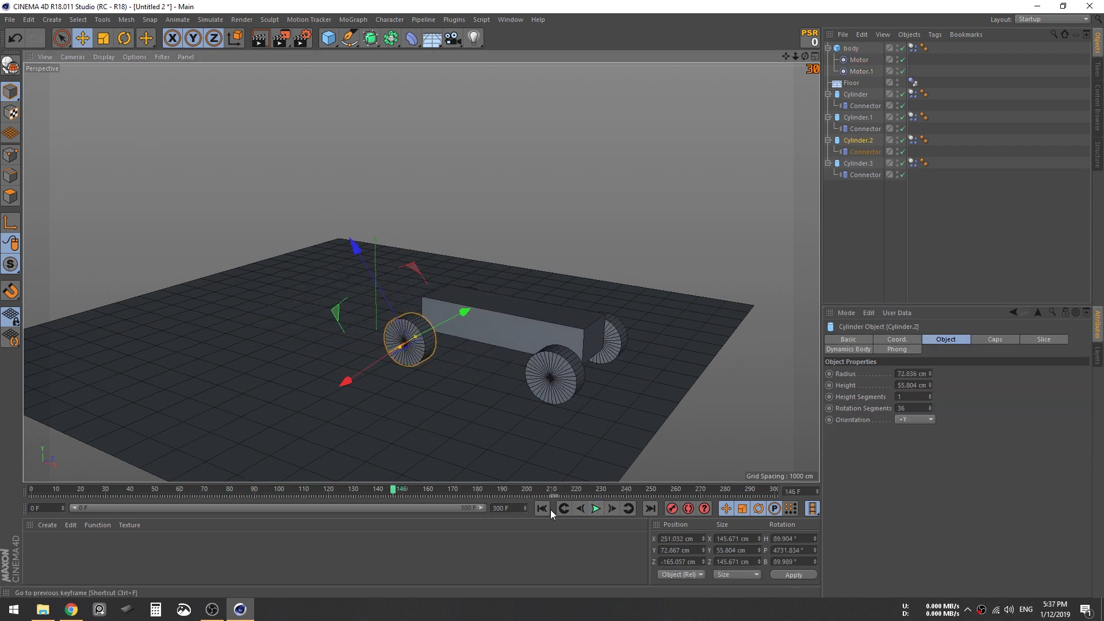
{"action": "left_click", "coordinate": [549, 509]}
- Set the collision friction of all six Dynamics Body tags to 100%
{"action": "left_click_drag", "start_coordinate": [907, 188], "coordinate": [918, 23]}
{"action": "left_click", "coordinate": [905, 339]}
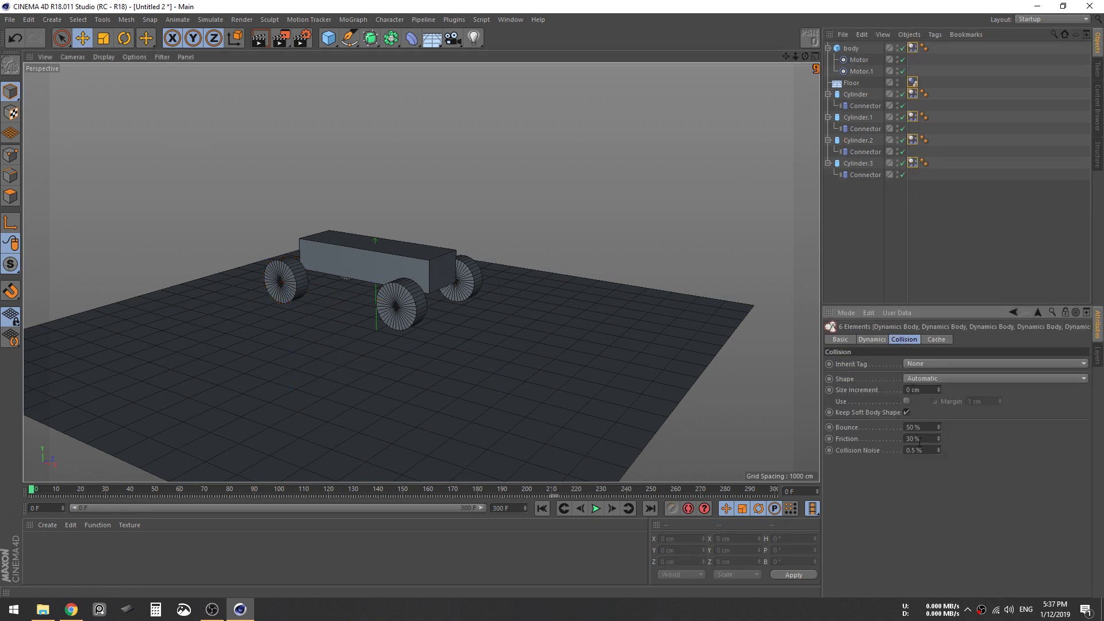
{"action": "type", "text": "100"}
- Simulate the drive twice from the first frame to check how the wheels grip the floor
{"action": "left_click", "coordinate": [592, 509]}
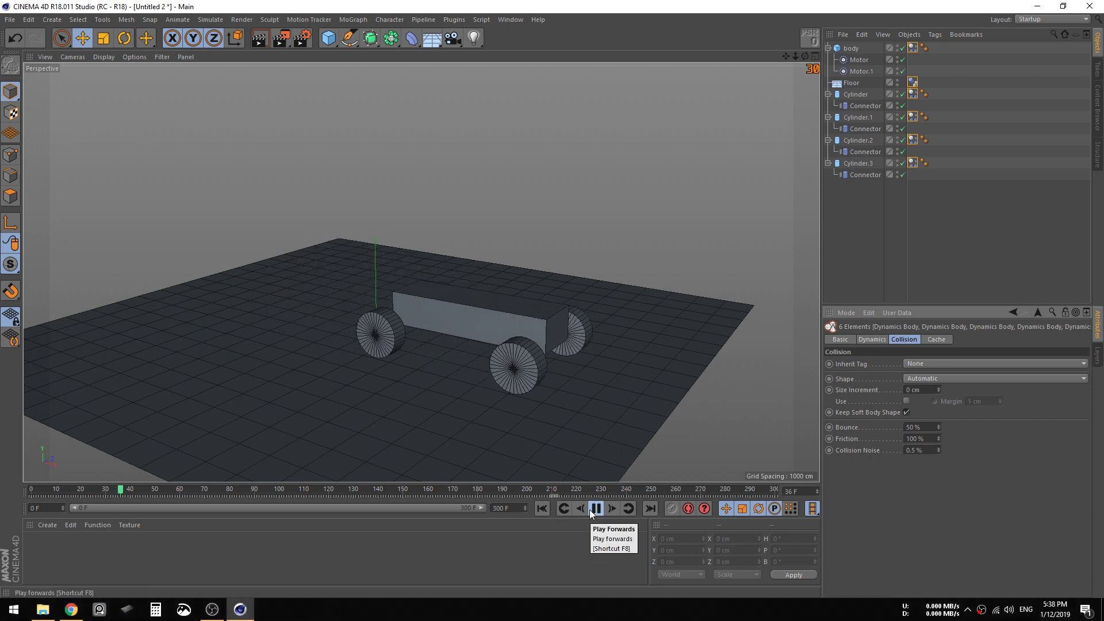
{"action": "left_click", "coordinate": [590, 509]}
{"action": "left_click", "coordinate": [542, 507]}
{"action": "scroll", "coordinate": [529, 478], "scroll_direction": "down", "scroll_amount": 1}
{"action": "left_click", "coordinate": [591, 509]}
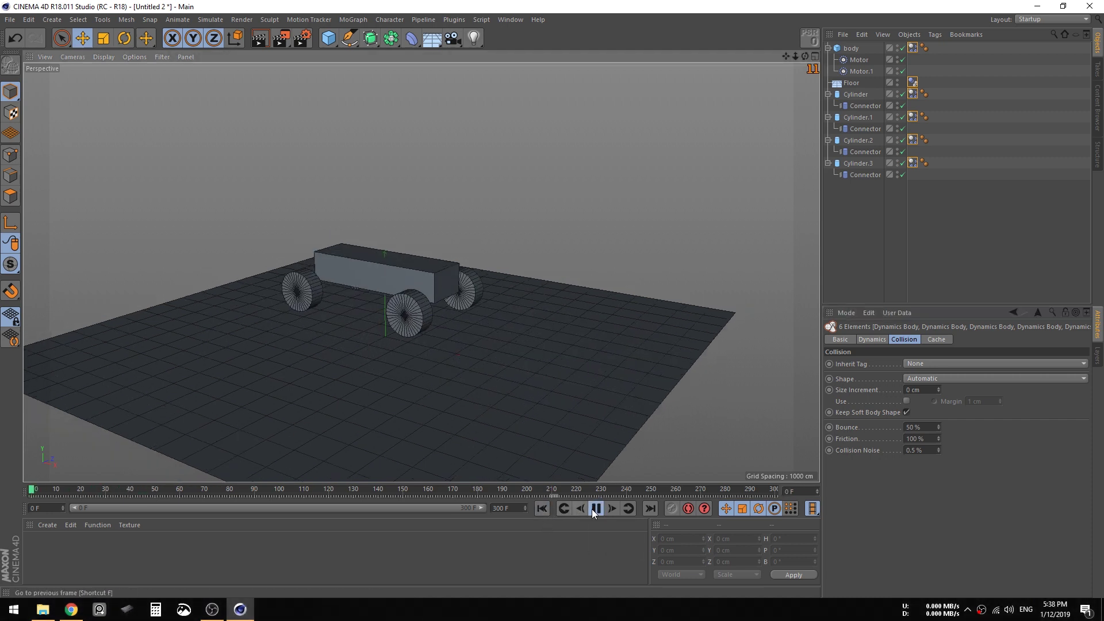
{"action": "left_click", "coordinate": [595, 509]}
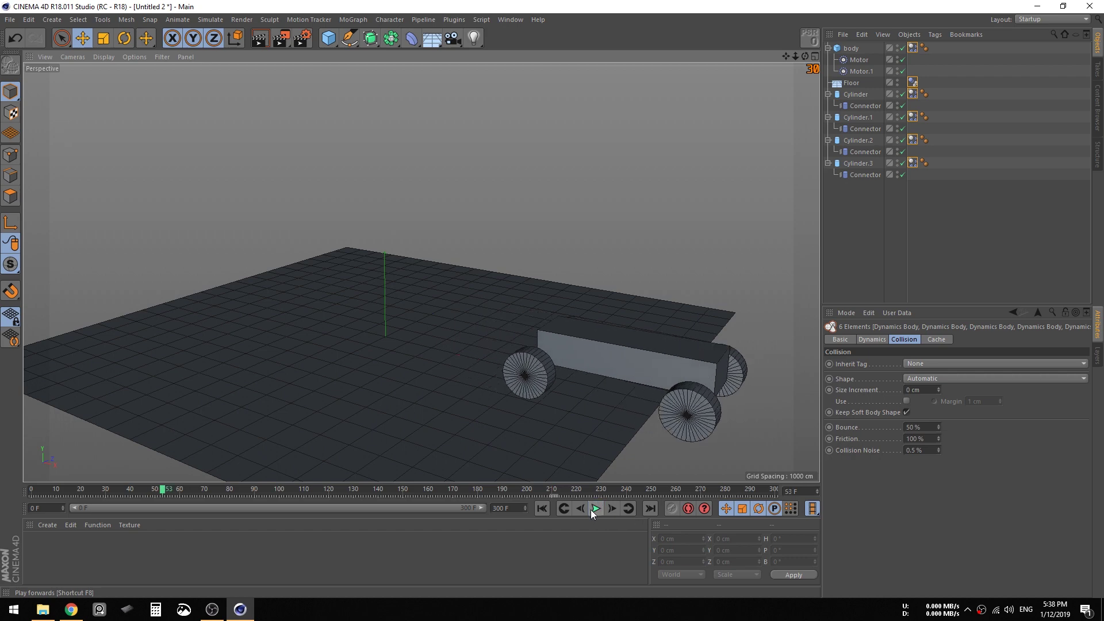
{"action": "left_click", "coordinate": [542, 508]}
{"action": "left_click", "coordinate": [864, 106]}
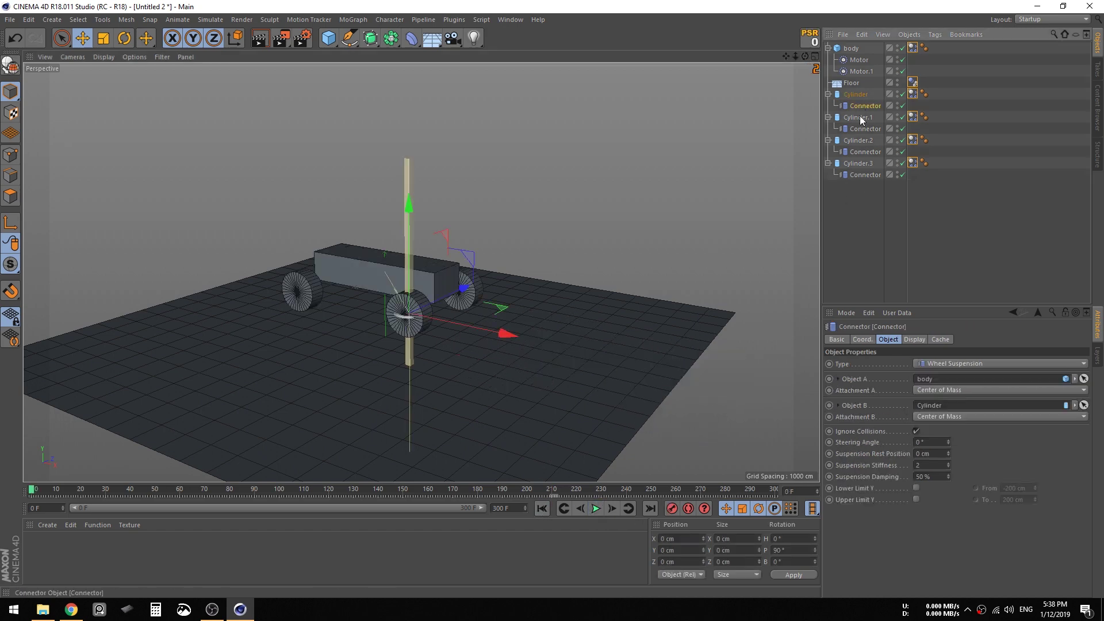
{"action": "left_click", "coordinate": [865, 129], "text": "ctrl"}
{"action": "left_click", "coordinate": [865, 151], "text": "ctrl"}
{"action": "left_click", "coordinate": [865, 175], "text": "ctrl"}
{"action": "left_click", "coordinate": [629, 257]}
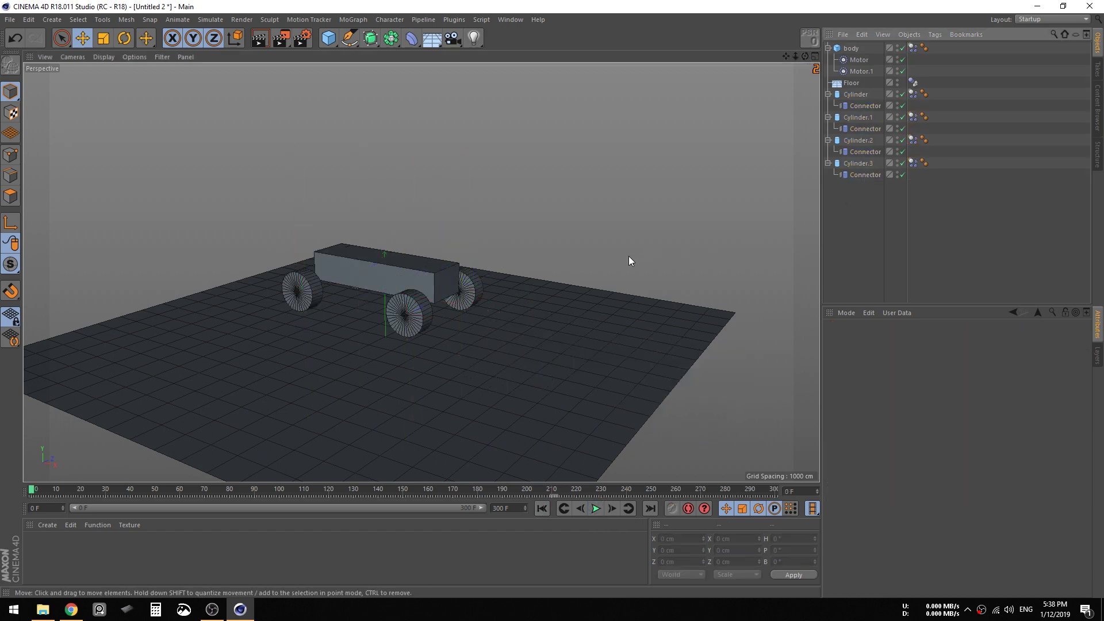
- Examine which cylinders form the vehicle's front wheel pair by selecting them in the viewport
{"action": "left_click_drag", "start_coordinate": [424, 306], "coordinate": [382, 329], "text": "alt"}
{"action": "right_click_drag", "start_coordinate": [382, 328], "coordinate": [411, 288], "text": "alt"}
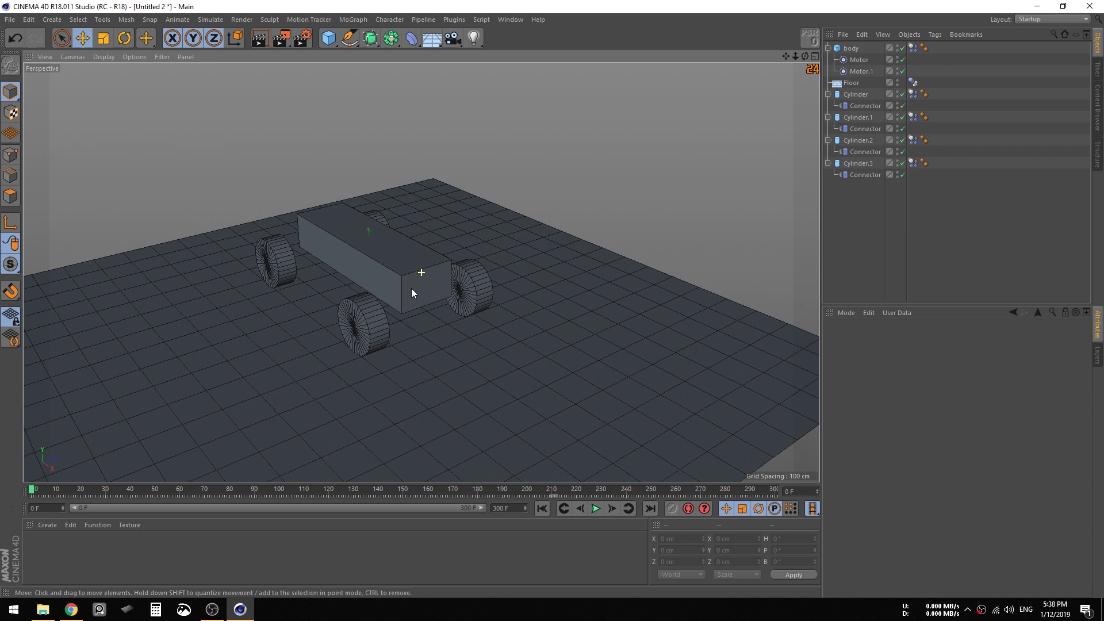
{"action": "left_click", "coordinate": [367, 326]}
{"action": "left_click", "coordinate": [486, 288], "text": "shift"}
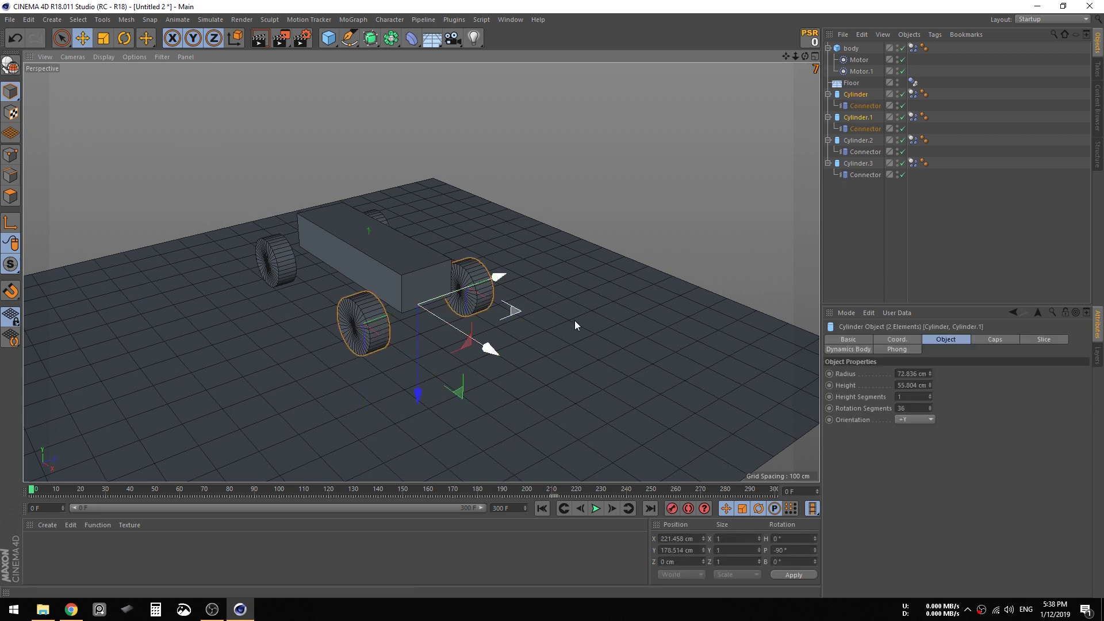
{"action": "left_click", "coordinate": [575, 322]}
{"action": "left_click", "coordinate": [374, 324]}
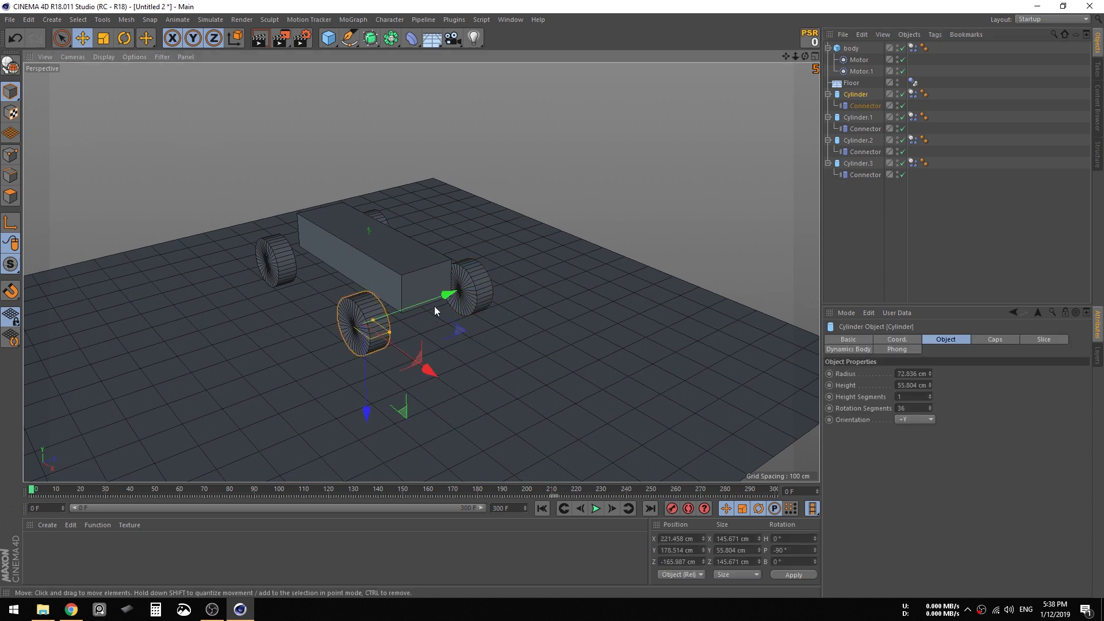
- Set the steering angle of the Wheel Suspension connectors under Cylinder and Cylinder.1 to 30°, with the simulation briefly run first
{"action": "left_click", "coordinate": [864, 105]}
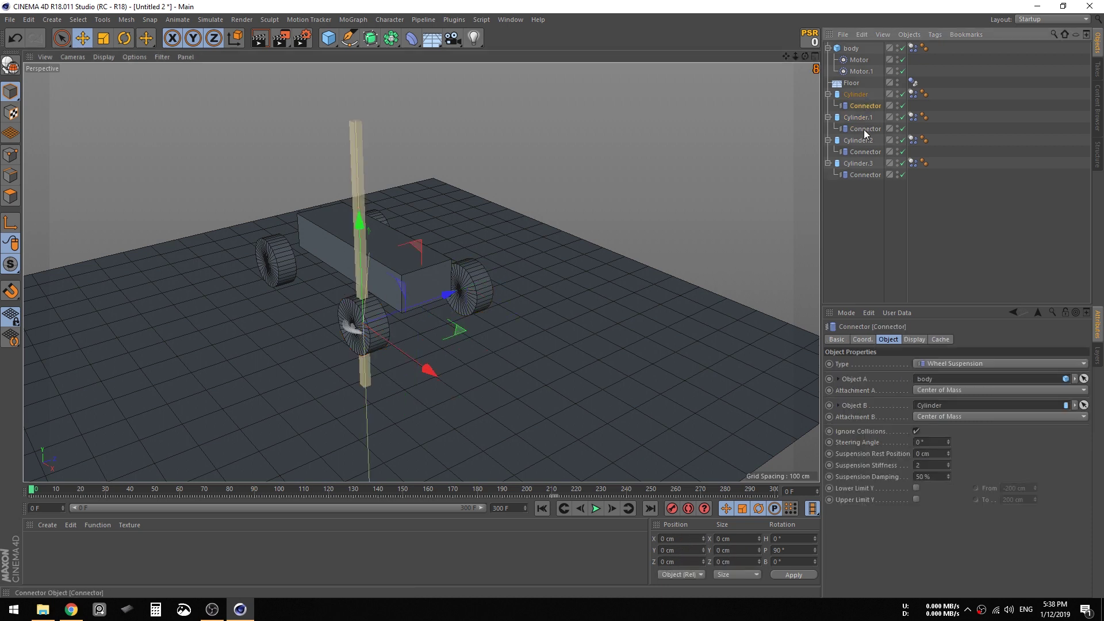
{"action": "left_click", "coordinate": [863, 129], "text": "ctrl"}
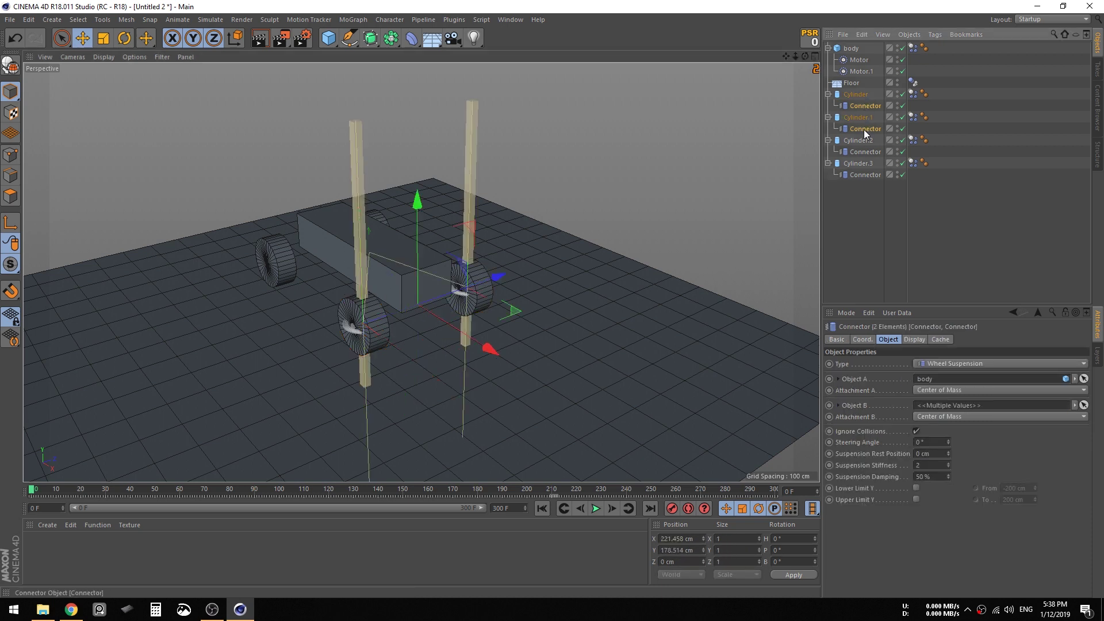
{"action": "left_click", "coordinate": [919, 443]}
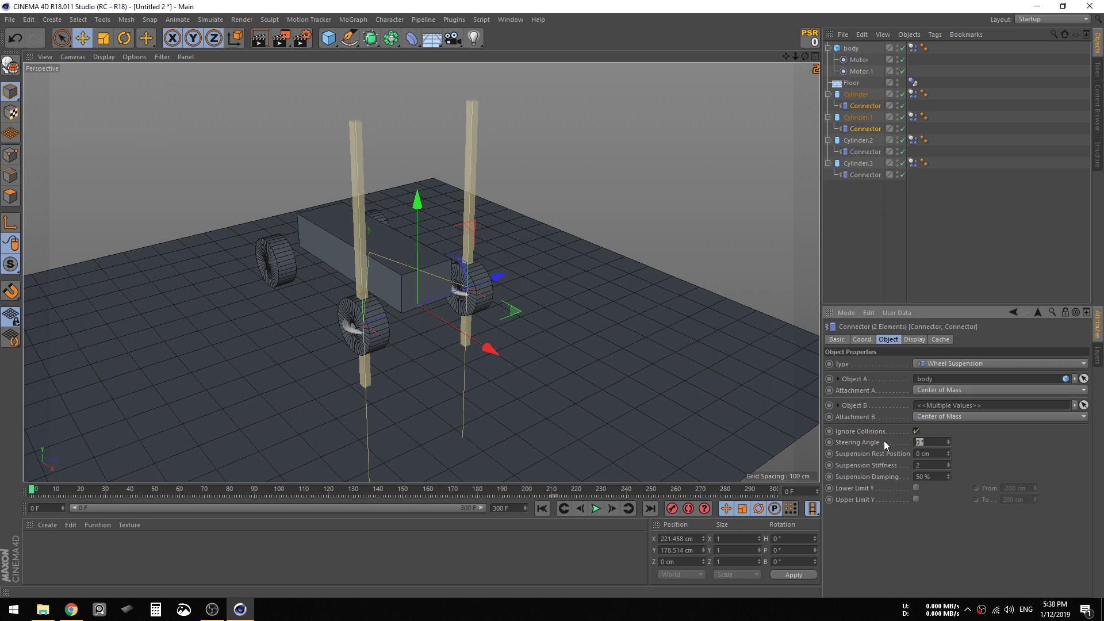
{"action": "left_click", "coordinate": [597, 508]}
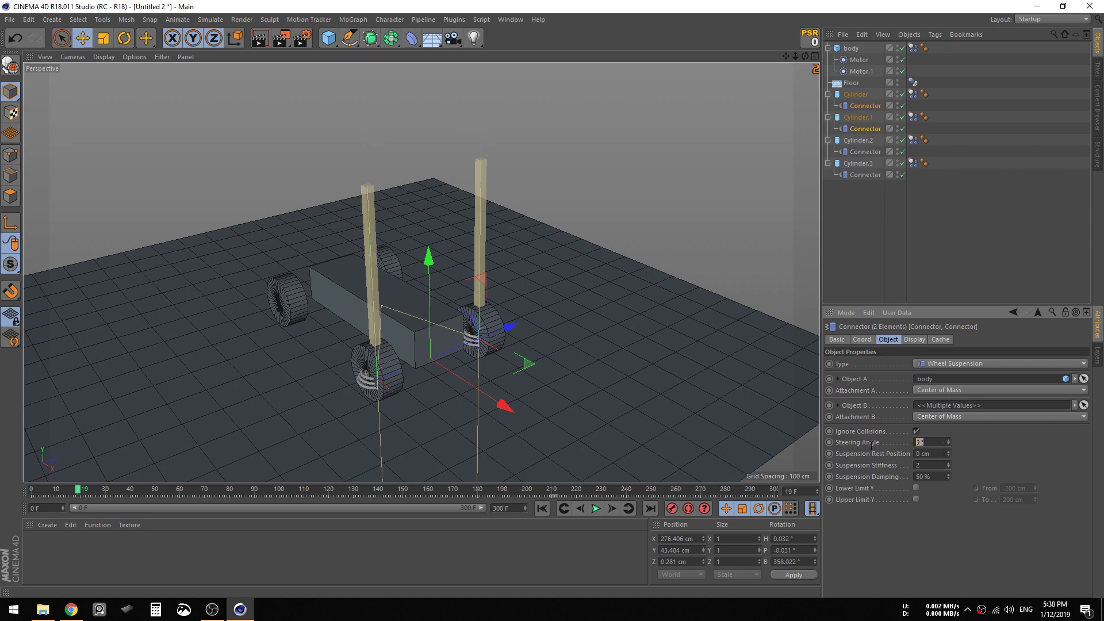
{"action": "type", "text": "30"}
{"action": "key", "text": "Return"}
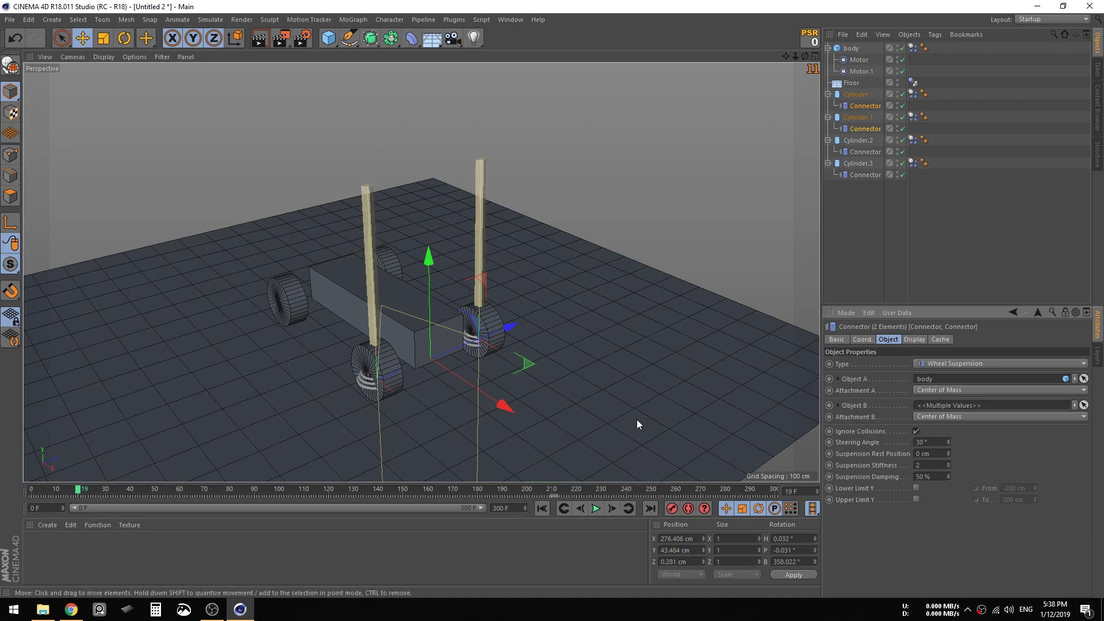
- Run the simulation and observe the steered vehicle's turning path and front wheels from several angles
{"action": "left_click", "coordinate": [597, 508]}
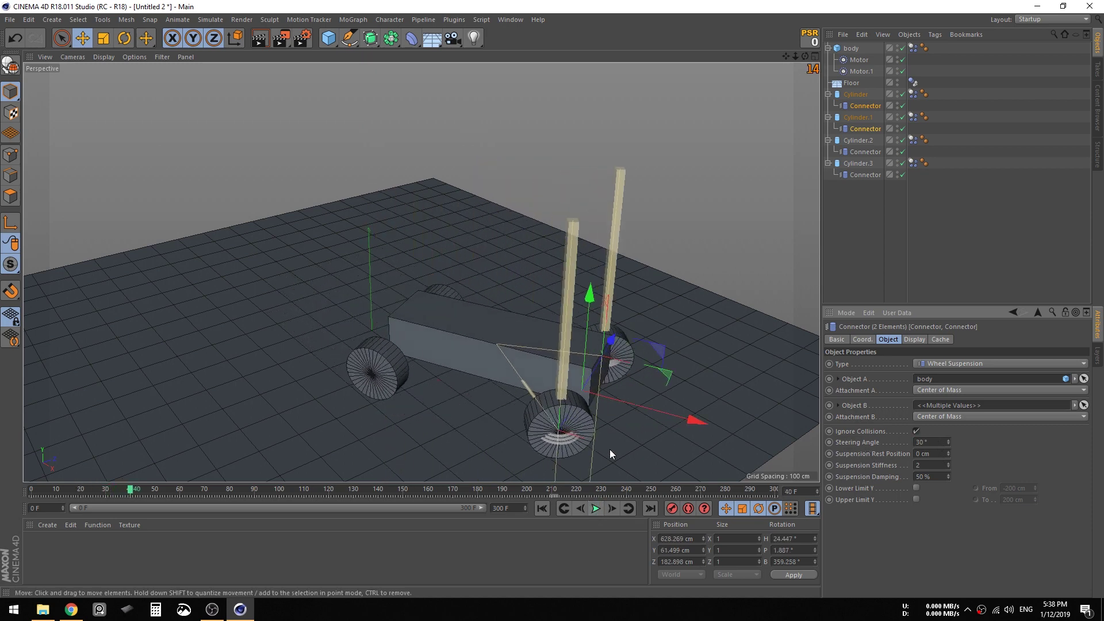
{"action": "scroll", "coordinate": [638, 398], "scroll_direction": "down", "scroll_amount": 6}
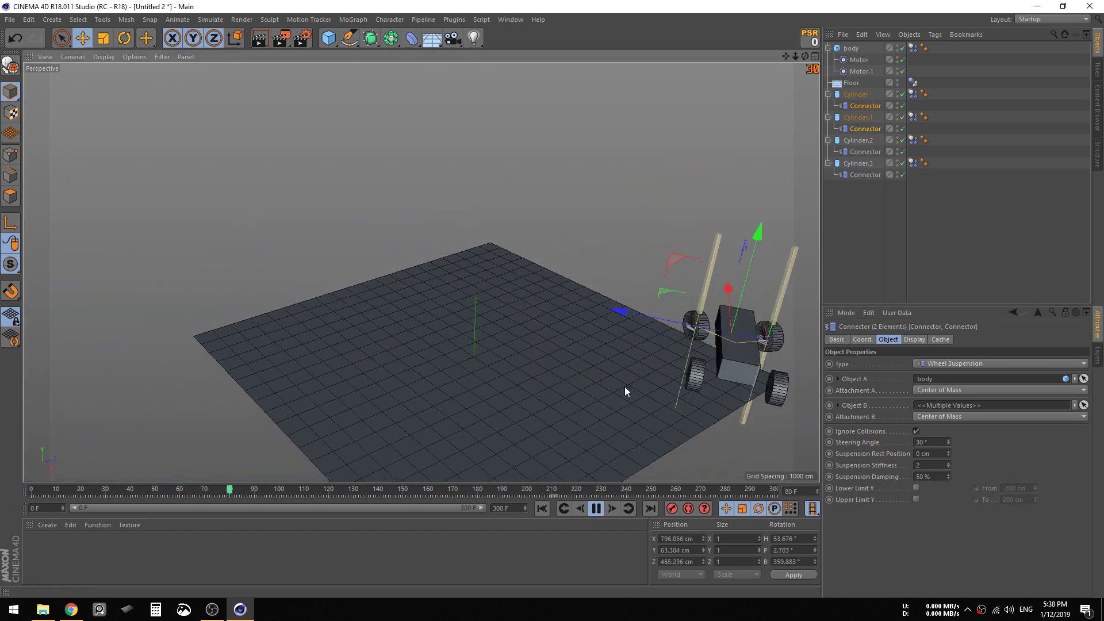
{"action": "left_click", "coordinate": [597, 508]}
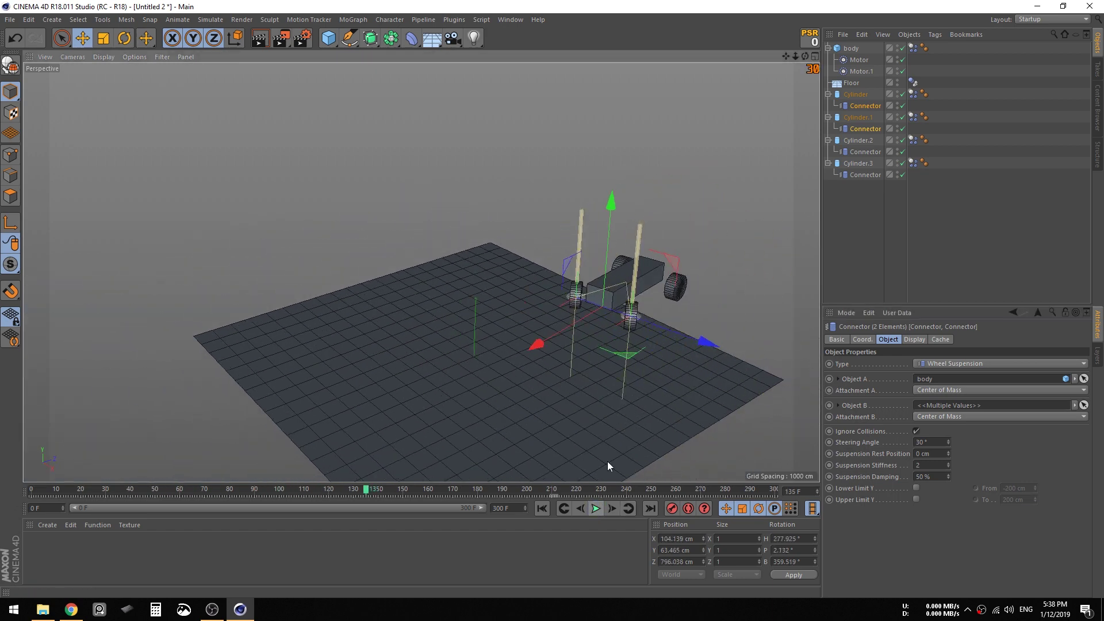
{"action": "left_click_drag", "start_coordinate": [607, 461], "coordinate": [684, 271], "text": "alt"}
{"action": "scroll", "coordinate": [684, 271], "scroll_direction": "up", "scroll_amount": 5}
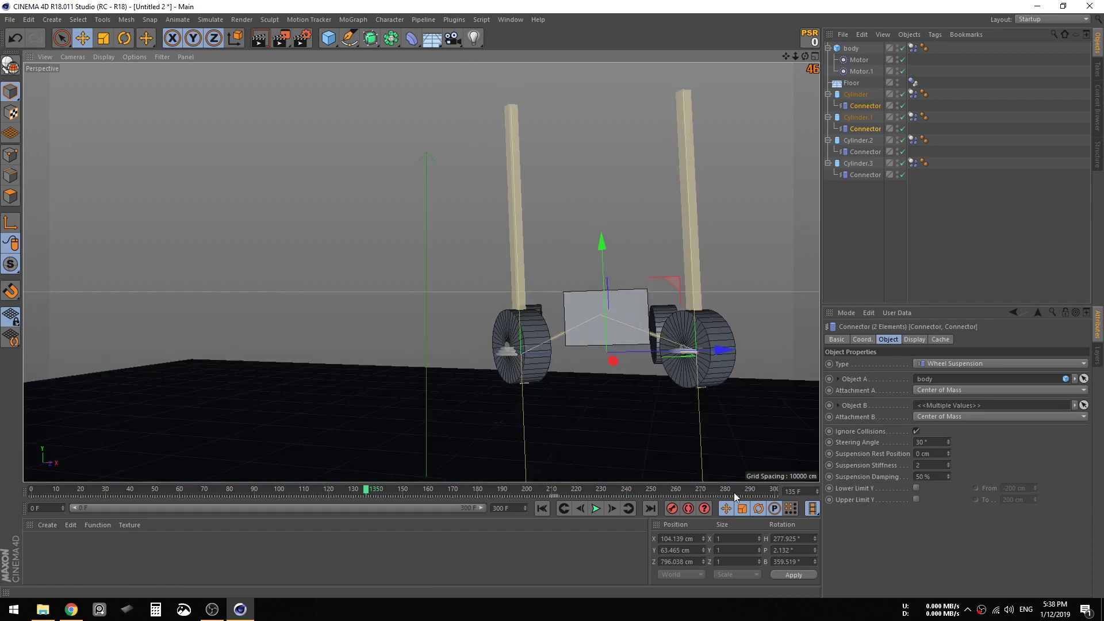
{"action": "left_click", "coordinate": [596, 509]}
{"action": "scroll", "coordinate": [523, 392], "scroll_direction": "down", "scroll_amount": 4}
{"action": "left_click_drag", "start_coordinate": [559, 388], "coordinate": [702, 422], "text": "alt"}
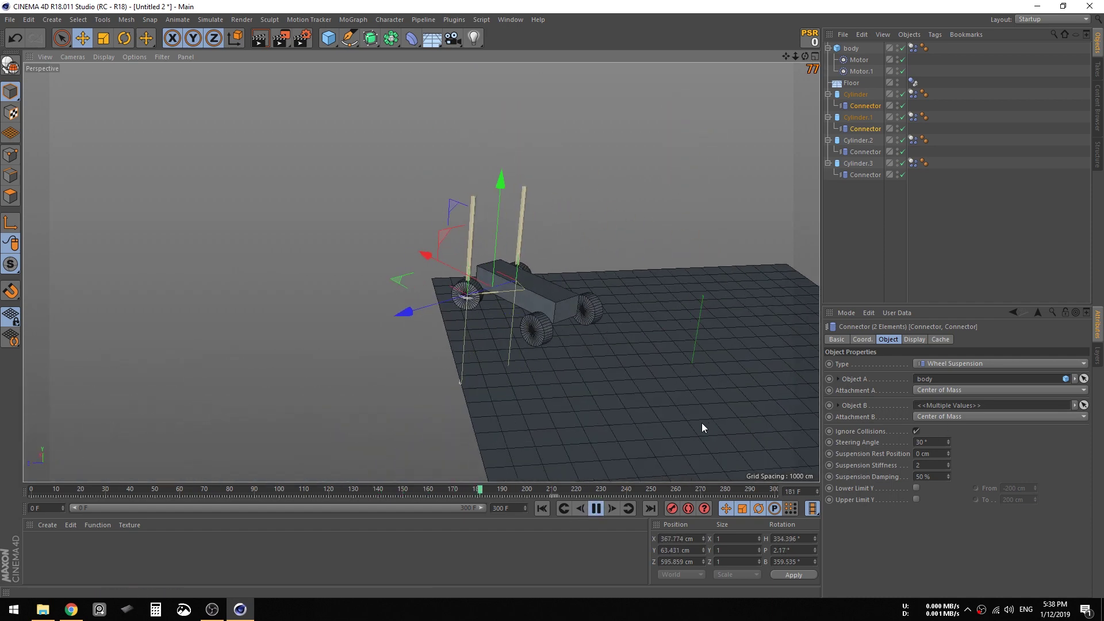
{"action": "left_click", "coordinate": [596, 509]}
- Switch to the Cinema 4d Suspension.c4d project, select the control cube above the suspension, and simulate the first frames
{"action": "left_click", "coordinate": [511, 19]}
{"action": "left_click", "coordinate": [541, 302]}
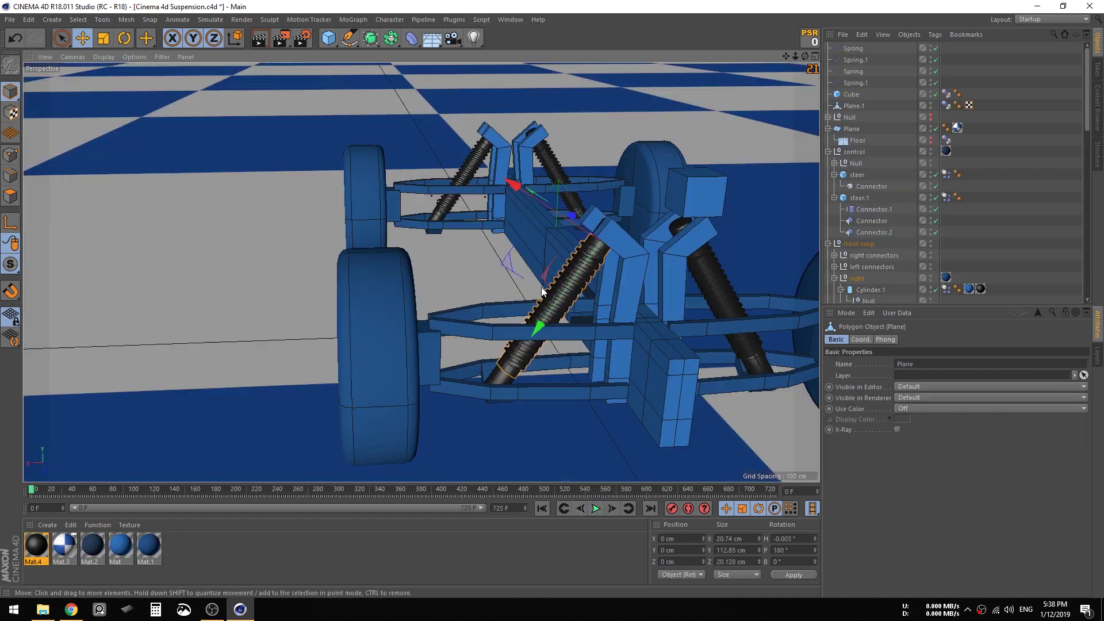
{"action": "scroll", "coordinate": [540, 287], "scroll_direction": "down", "scroll_amount": 5}
{"action": "left_click_drag", "start_coordinate": [458, 270], "coordinate": [541, 273], "text": "alt"}
{"action": "left_click", "coordinate": [620, 238]}
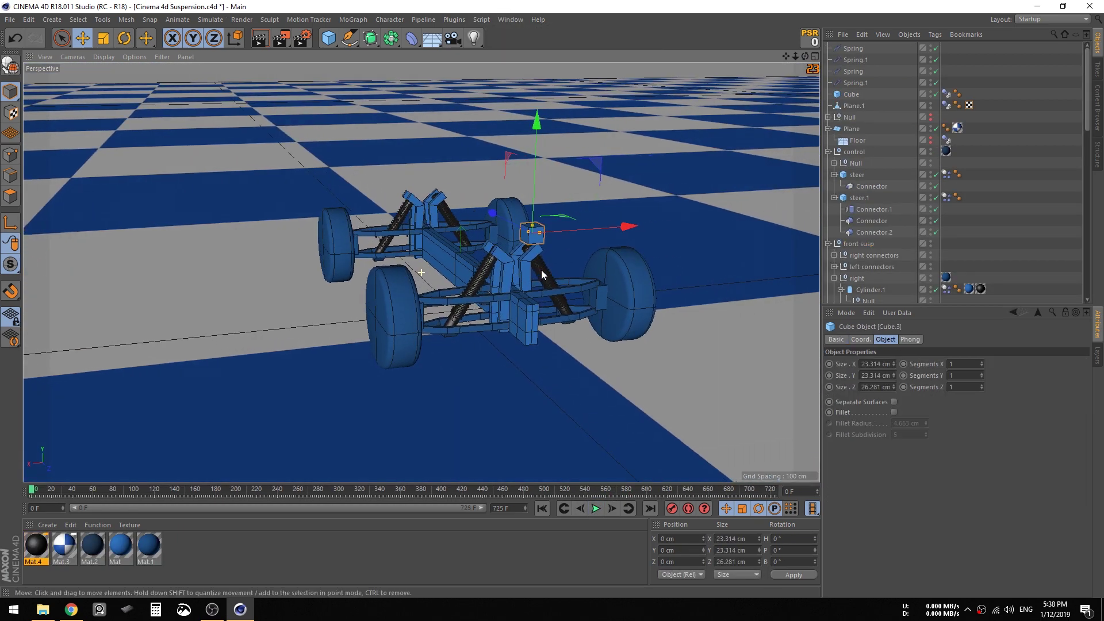
{"action": "left_click", "coordinate": [596, 508]}
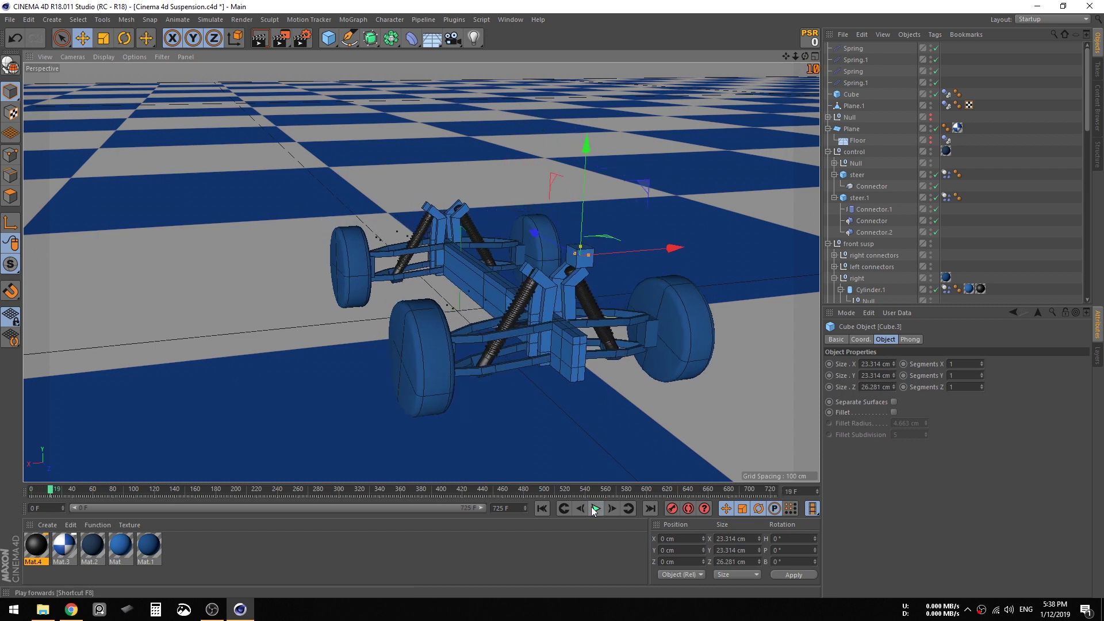
{"action": "left_click", "coordinate": [596, 509]}
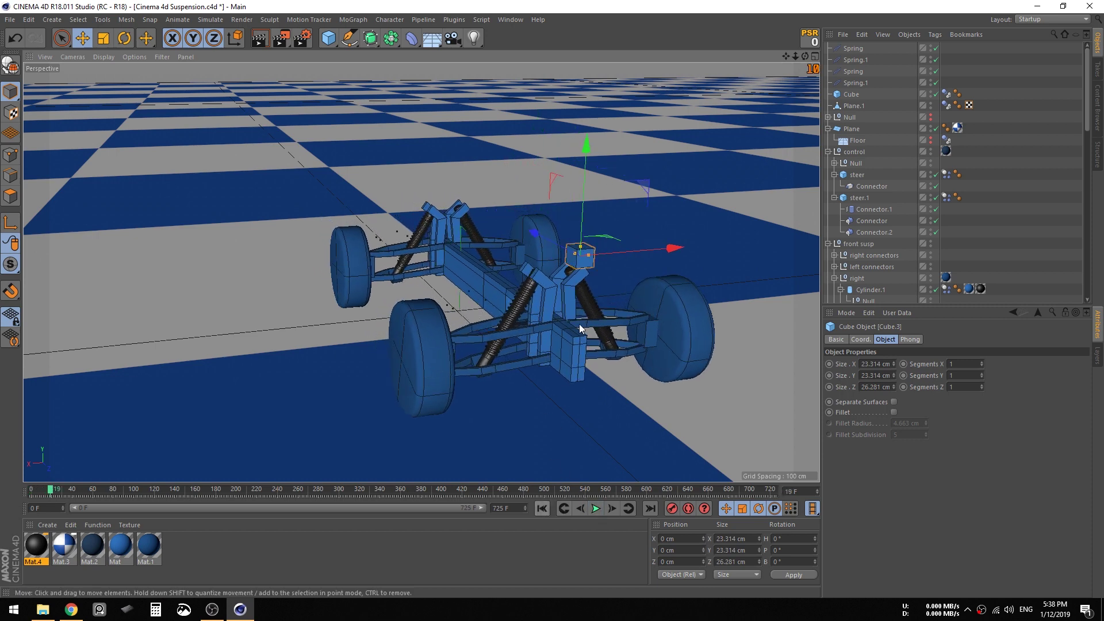
- Continue the simulation and move the control cube to X -30.206 cm to steer the suspension vehicle
{"action": "left_click", "coordinate": [596, 509]}
{"action": "scroll", "coordinate": [534, 398], "scroll_direction": "down", "scroll_amount": 3}
{"action": "left_click_drag", "start_coordinate": [534, 398], "coordinate": [456, 325], "text": "alt"}
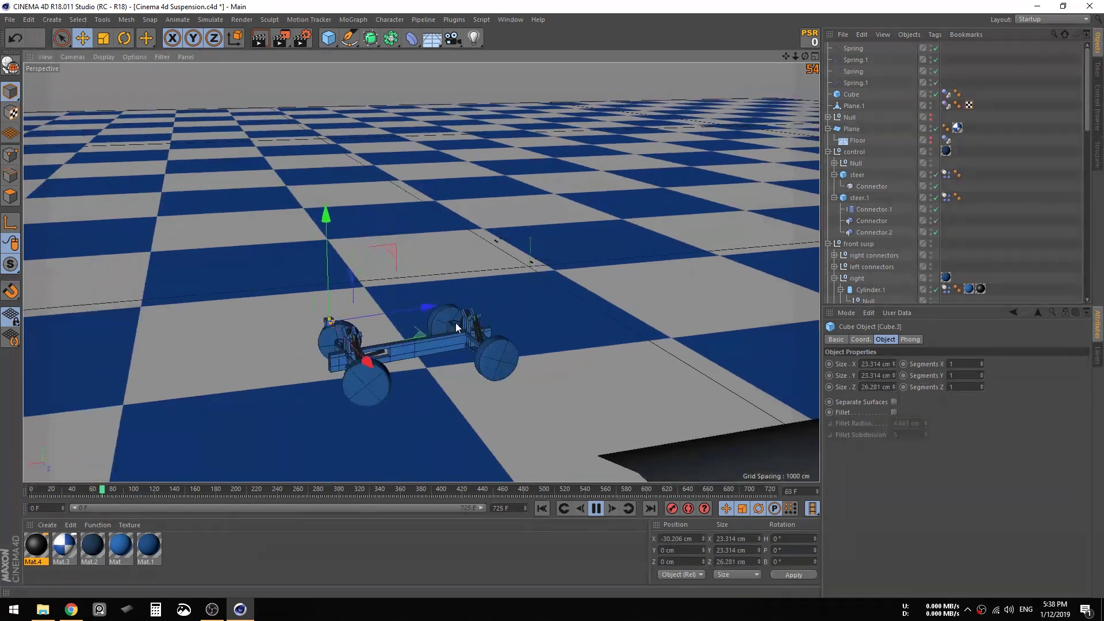
{"action": "left_click", "coordinate": [592, 507]}
{"action": "middle_click_drag", "start_coordinate": [143, 260], "coordinate": [385, 336], "text": "alt"}
{"action": "scroll", "coordinate": [385, 336], "scroll_direction": "up", "scroll_amount": 3}
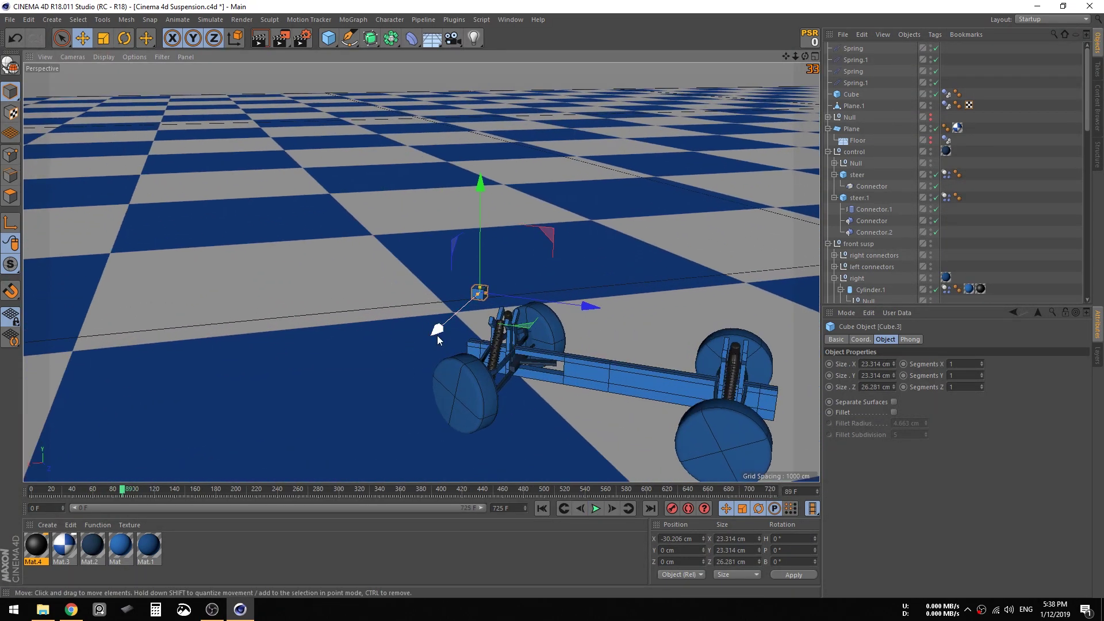
- Try steering the suspension vehicle with the control cube at X 143.197 cm in the simulation, and undo that move
{"action": "left_click_drag", "start_coordinate": [440, 335], "coordinate": [640, 374]}
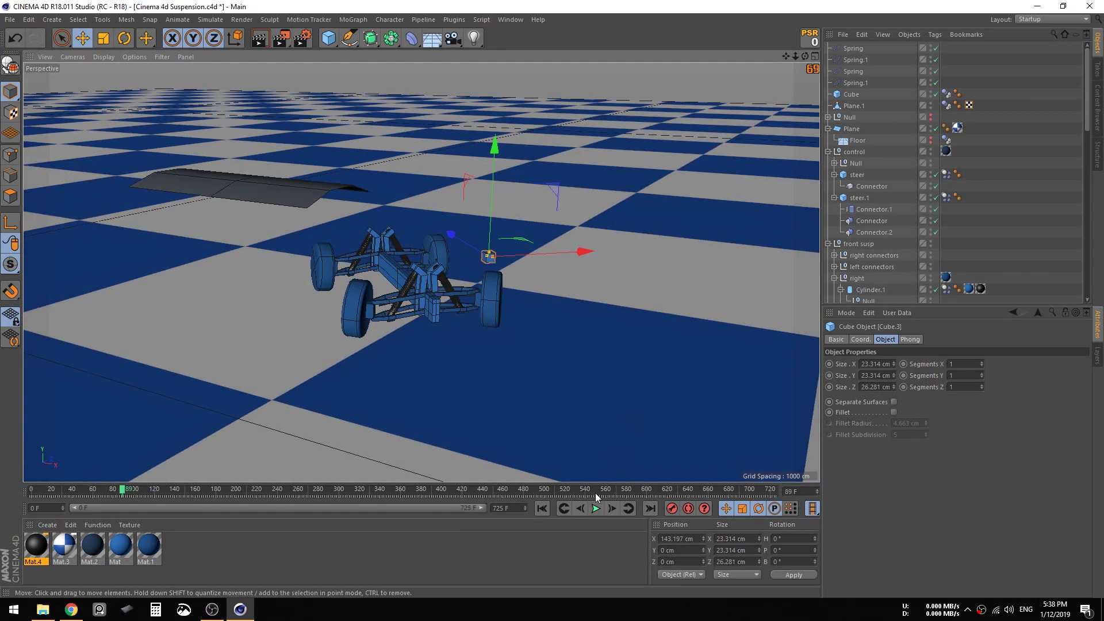
{"action": "left_click", "coordinate": [595, 509]}
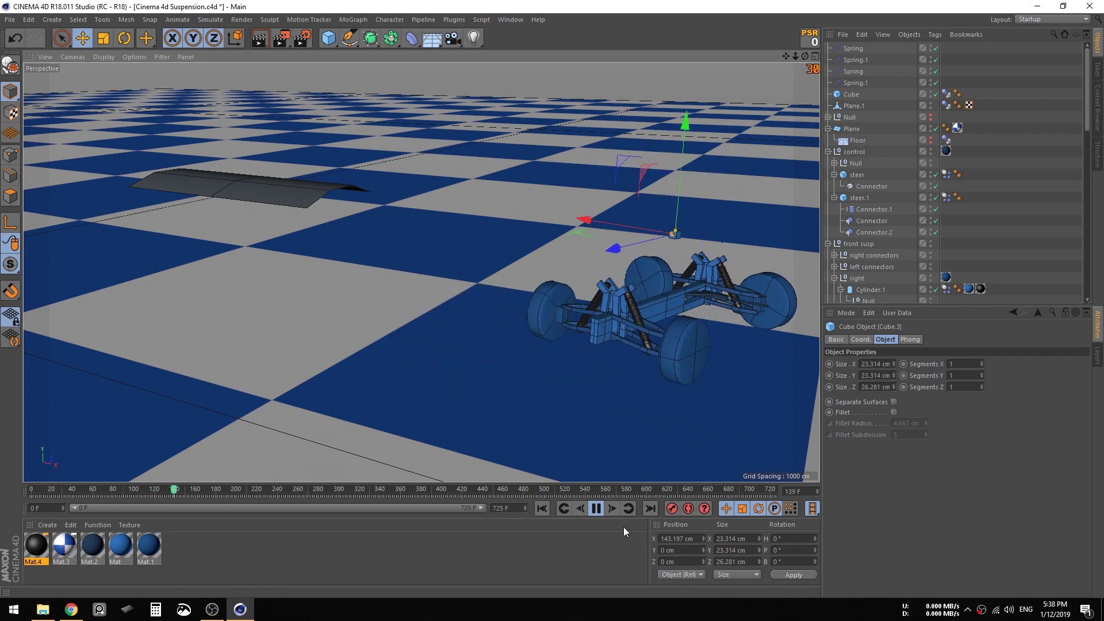
{"action": "left_click", "coordinate": [597, 508]}
{"action": "left_click_drag", "start_coordinate": [660, 222], "coordinate": [717, 338]}
{"action": "key", "text": "ctrl+z"}
{"action": "key", "text": "ctrl+z"}
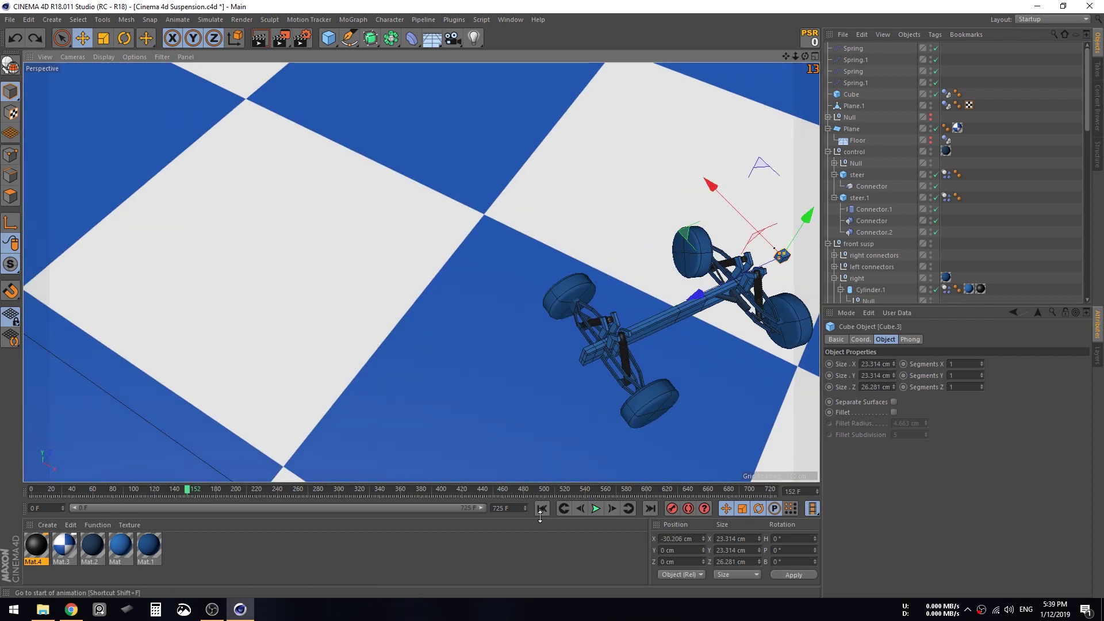
- Restart the simulation from the first frame with the control cube moved to X -15.97 cm, and rewind it
{"action": "left_click", "coordinate": [541, 508]}
{"action": "left_click_drag", "start_coordinate": [490, 296], "coordinate": [399, 144], "text": "alt"}
{"action": "middle_click_drag", "start_coordinate": [399, 145], "coordinate": [571, 273], "text": "alt"}
{"action": "mouse_move", "coordinate": [408, 277]}
{"action": "right_mouse_down", "text": "alt"}
{"action": "mouse_move", "coordinate": [683, 276]}
{"action": "mouse_move", "coordinate": [424, 279]}
{"action": "right_mouse_up", "text": "alt"}
{"action": "mouse_move", "coordinate": [425, 279]}
{"action": "left_mouse_down", "text": "alt"}
{"action": "mouse_move", "coordinate": [244, 290]}
{"action": "mouse_move", "coordinate": [444, 273]}
{"action": "left_mouse_up", "text": "alt"}
{"action": "right_click_drag", "start_coordinate": [444, 272], "coordinate": [399, 276], "text": "alt"}
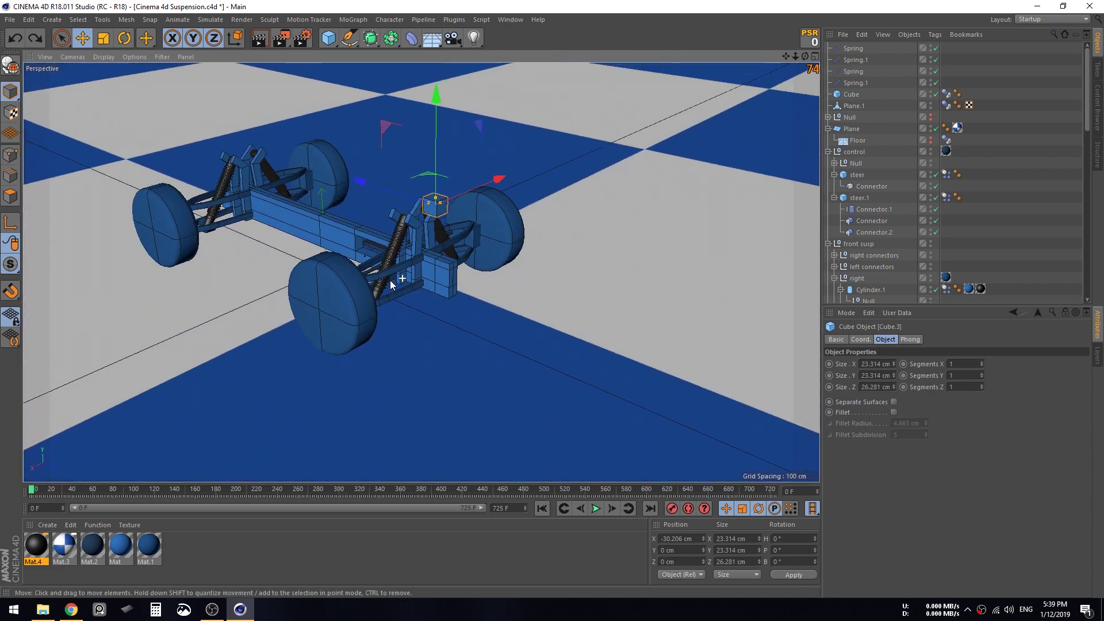
{"action": "left_click_drag", "start_coordinate": [401, 258], "coordinate": [500, 458], "text": "alt"}
{"action": "left_click", "coordinate": [595, 508]}
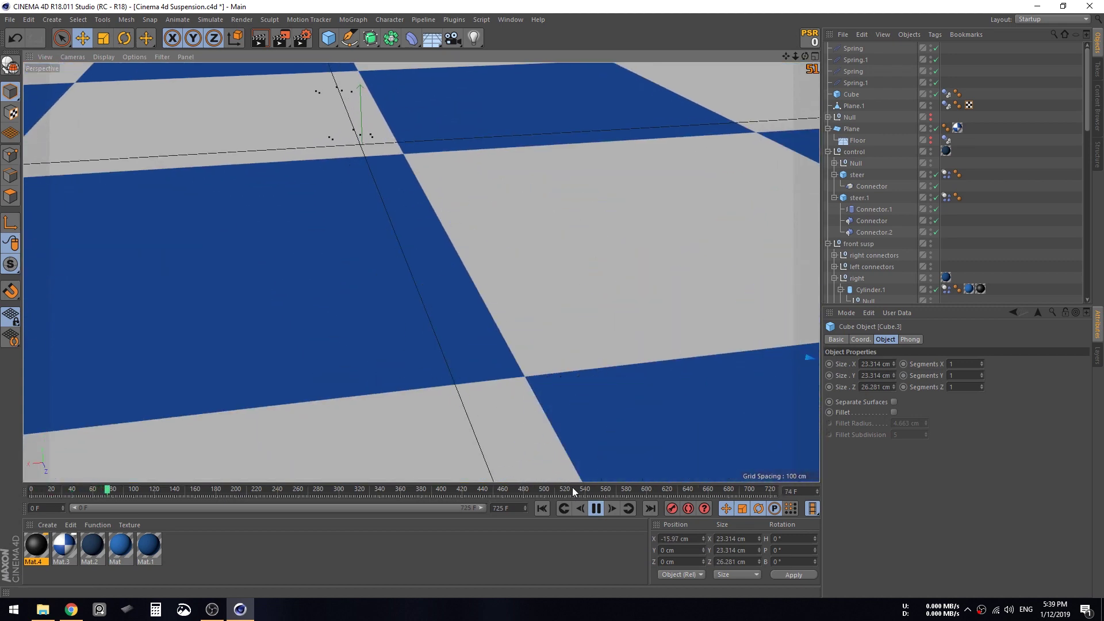
{"action": "left_click", "coordinate": [596, 509]}
{"action": "left_click", "coordinate": [542, 508]}
- Compare the vehicle in the Untitled 2 project with the one in Cinema 4d Suspension.c4d by switching between both
{"action": "left_click", "coordinate": [510, 19]}
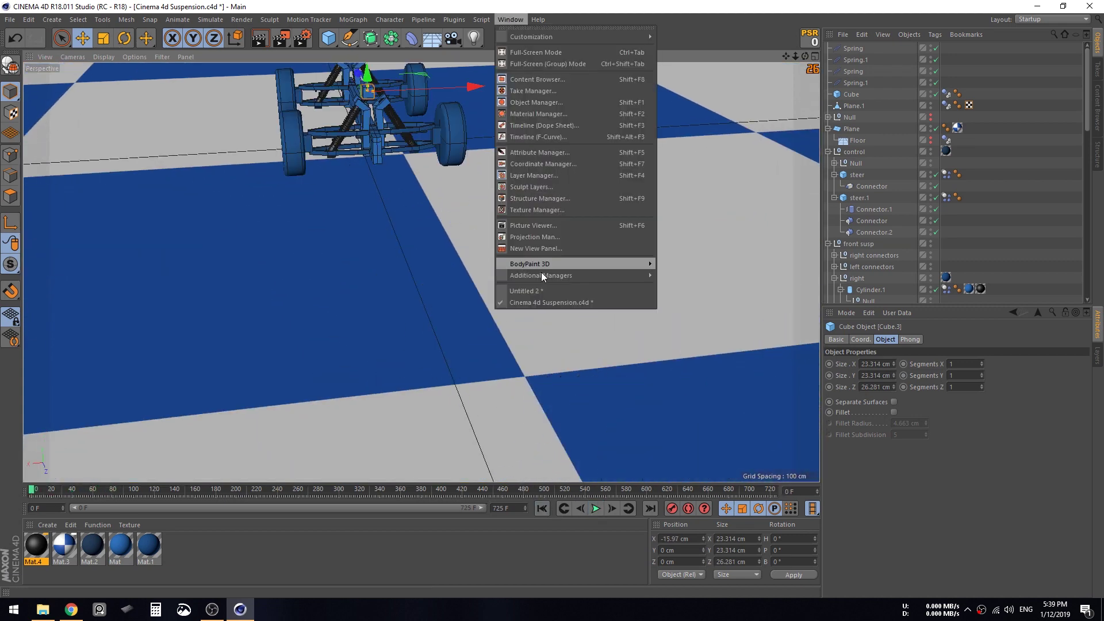
{"action": "left_click", "coordinate": [537, 290]}
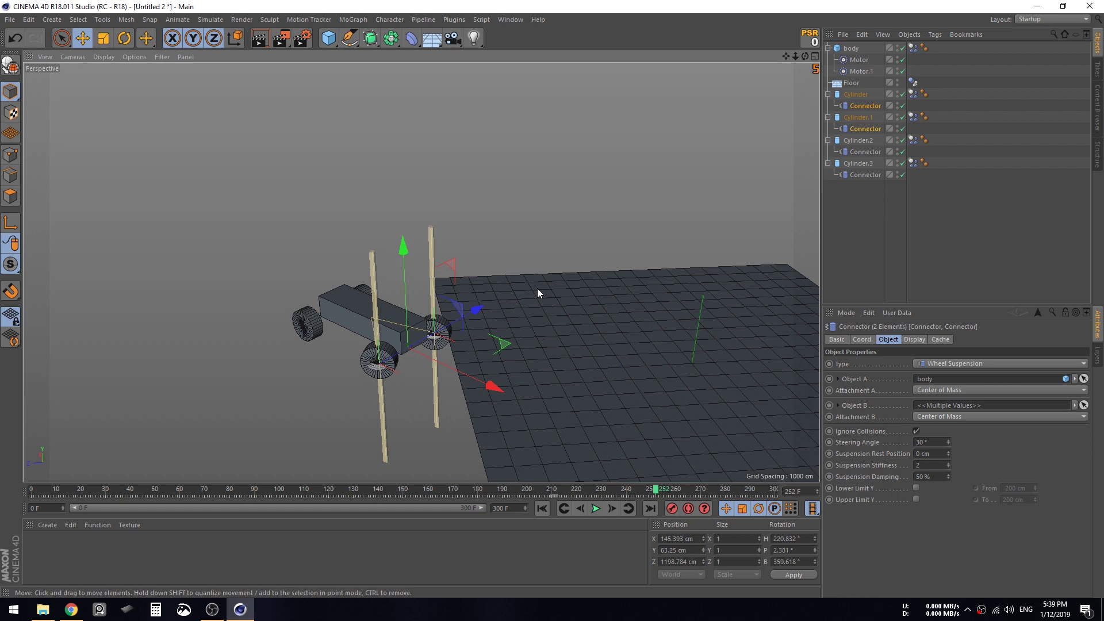
{"action": "left_click", "coordinate": [510, 19]}
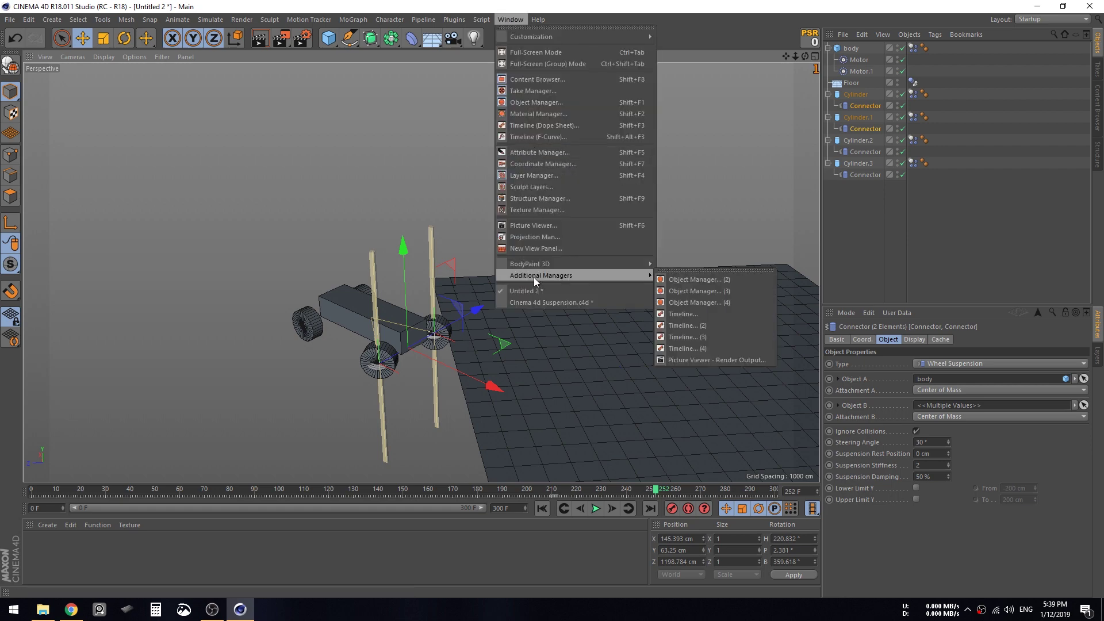
{"action": "left_click", "coordinate": [532, 299]}
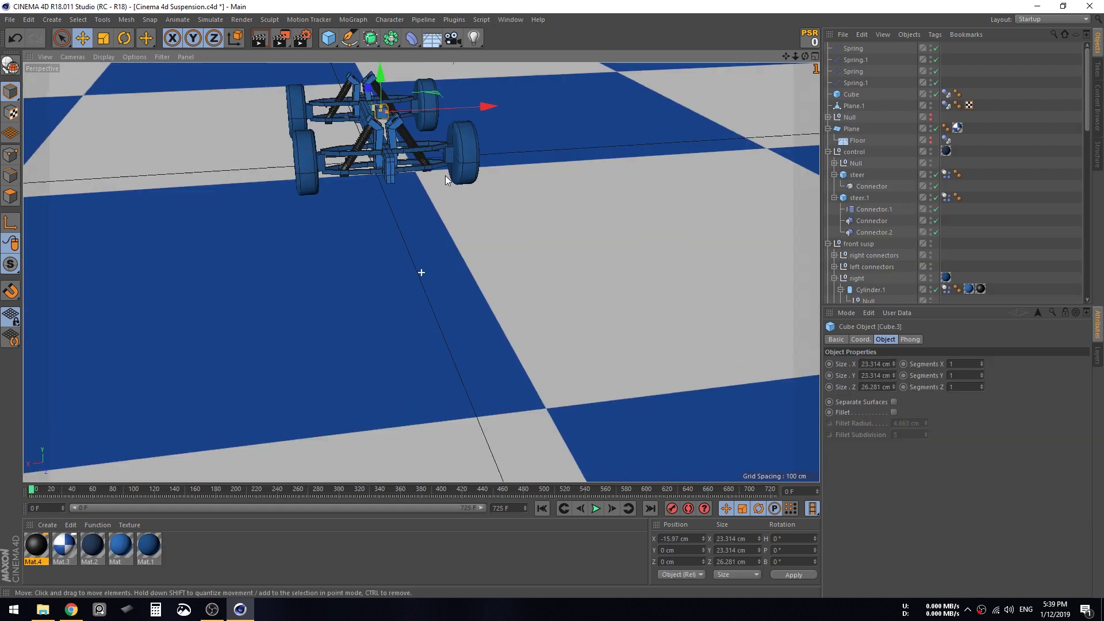